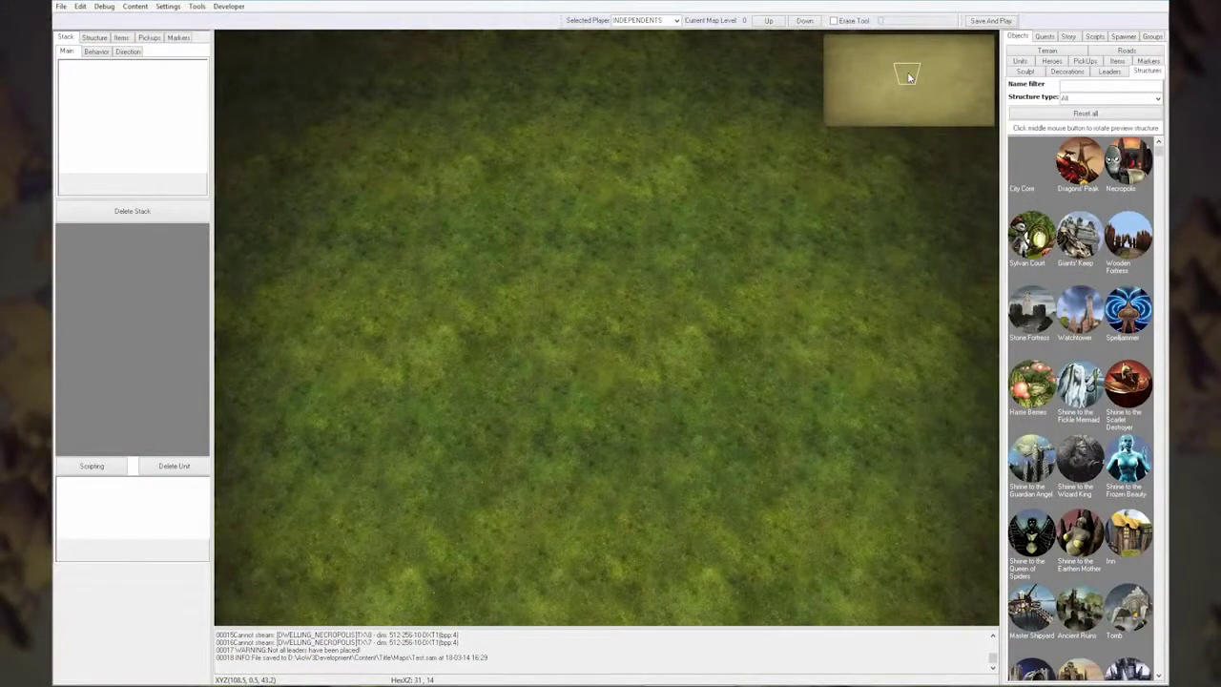
# Paint a mountain ridge across the empty grassland using the temperate Mountains 00: Default terrain
pyautogui.moveTo(906, 79); pyautogui.dragTo(910, 79)
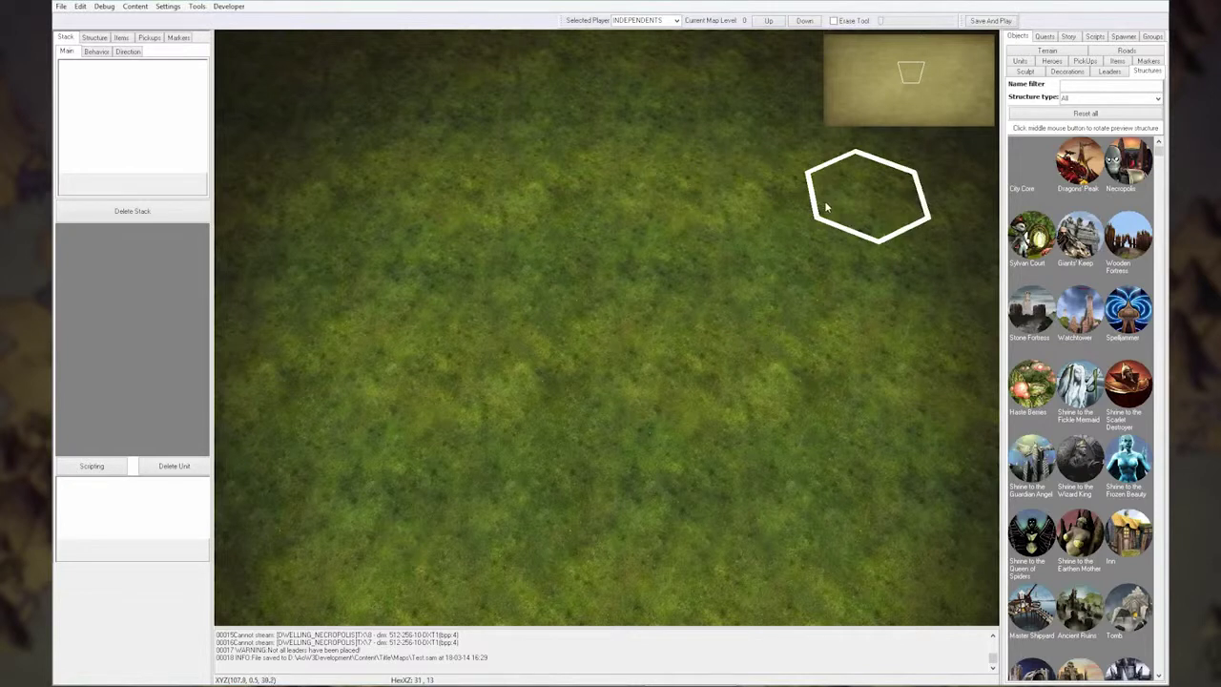
pyautogui.click(1043, 51)
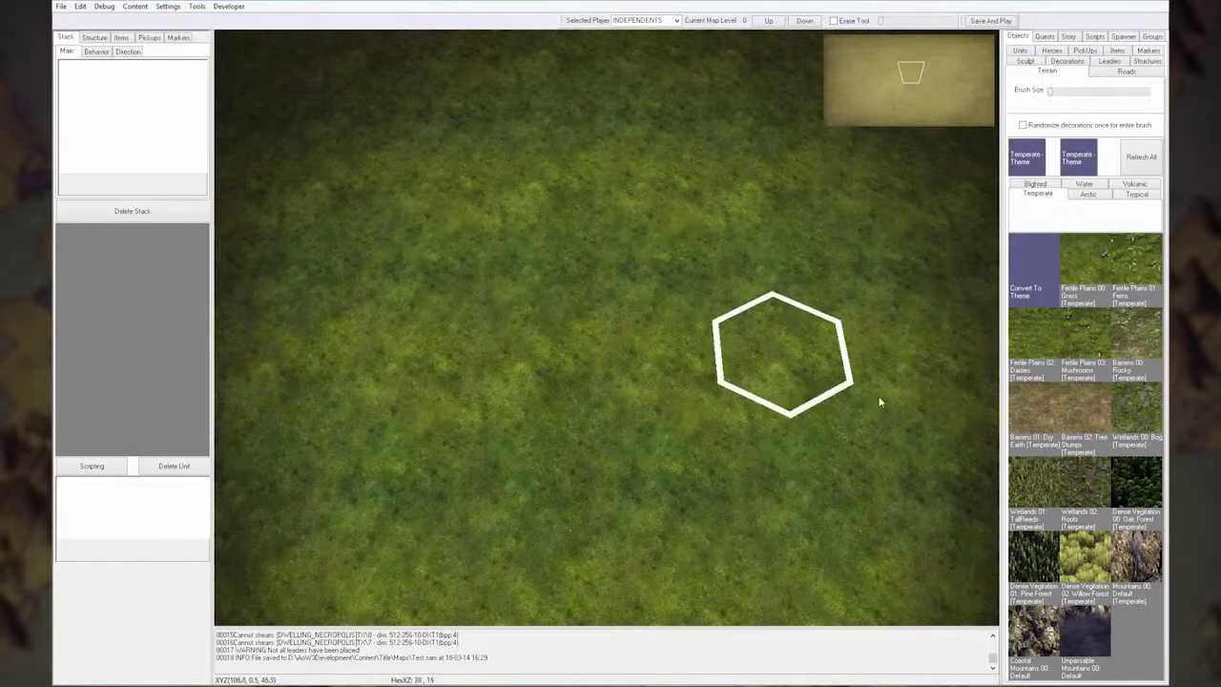
pyautogui.click(1131, 561)
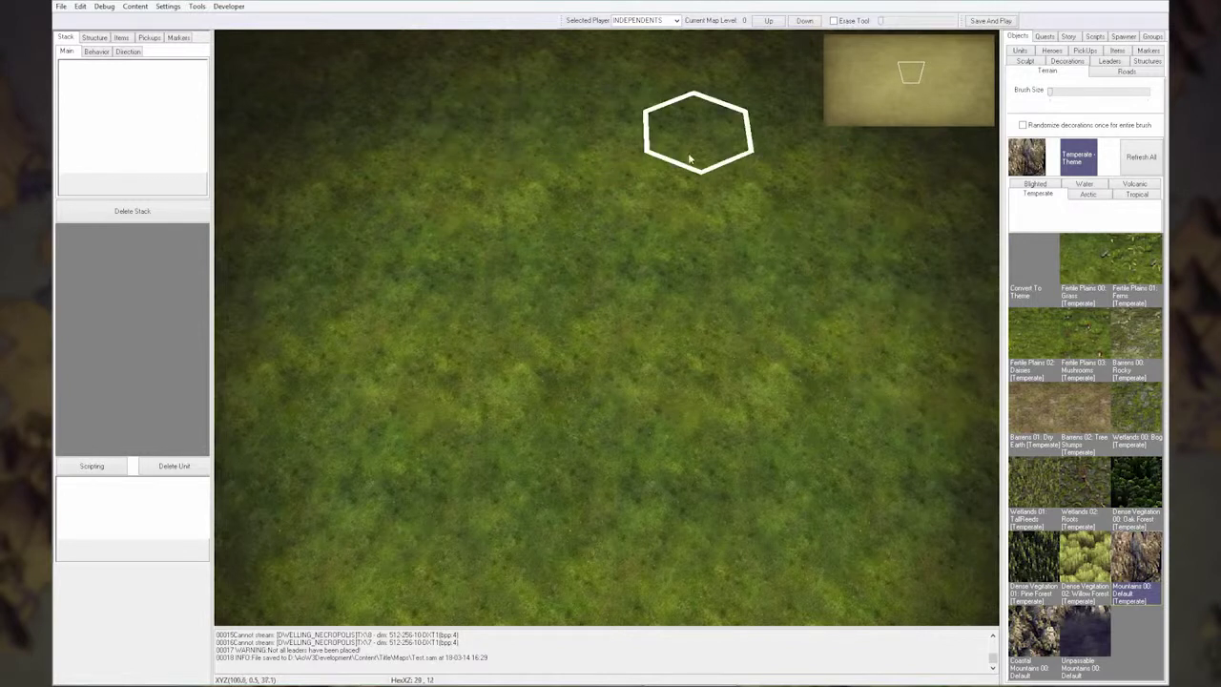
pyautogui.moveTo(694, 158)
pyautogui.mouseDown()
pyautogui.moveTo(584, 139)
pyautogui.moveTo(518, 162)
pyautogui.moveTo(458, 206)
pyautogui.moveTo(485, 209)
pyautogui.mouseUp()
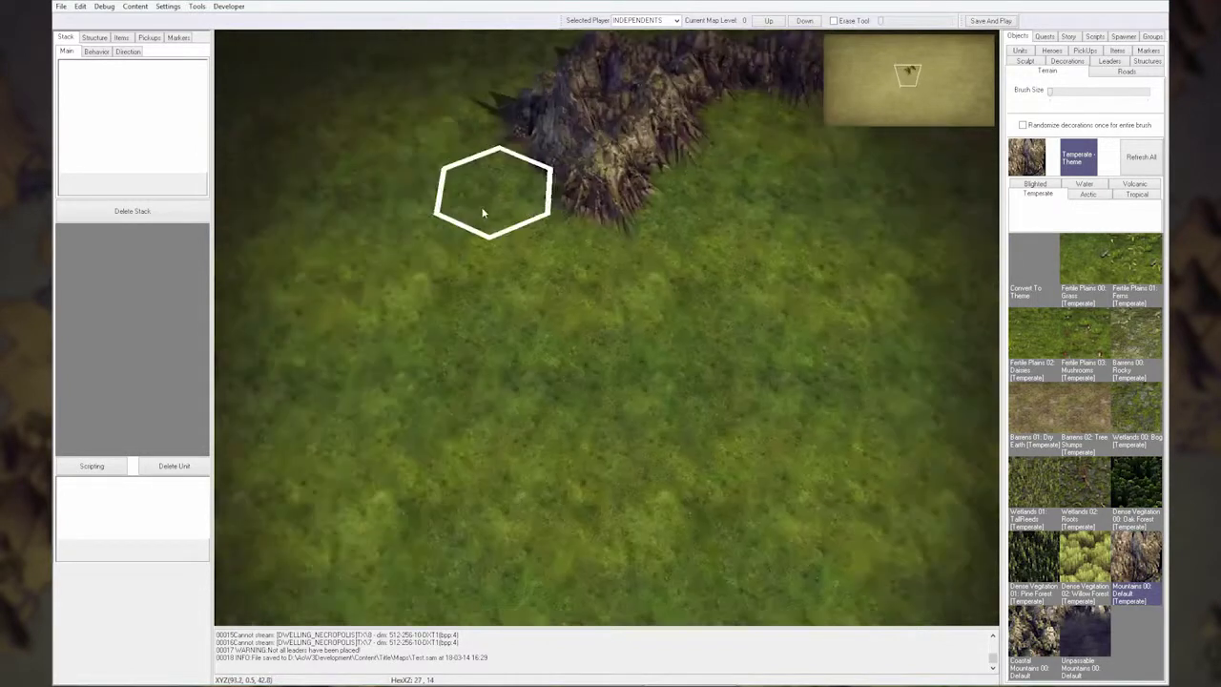
pyautogui.scroll(-3, 485, 210)
pyautogui.moveTo(520, 250)
pyautogui.mouseDown()
pyautogui.moveTo(449, 239)
pyautogui.moveTo(572, 191)
pyautogui.moveTo(531, 240)
pyautogui.moveTo(625, 220)
pyautogui.moveTo(395, 139)
pyautogui.moveTo(689, 238)
pyautogui.moveTo(725, 210)
pyautogui.mouseUp()
pyautogui.moveTo(723, 304); pyautogui.dragTo(628, 209, button='right')
pyautogui.moveTo(677, 81)
pyautogui.mouseDown(button='right')
pyautogui.moveTo(635, 182)
pyautogui.moveTo(622, 183)
pyautogui.mouseUp(button='right')
pyautogui.moveTo(622, 179)
pyautogui.mouseDown()
pyautogui.moveTo(643, 191)
pyautogui.moveTo(684, 262)
pyautogui.moveTo(459, 164)
pyautogui.moveTo(533, 160)
pyautogui.mouseUp()
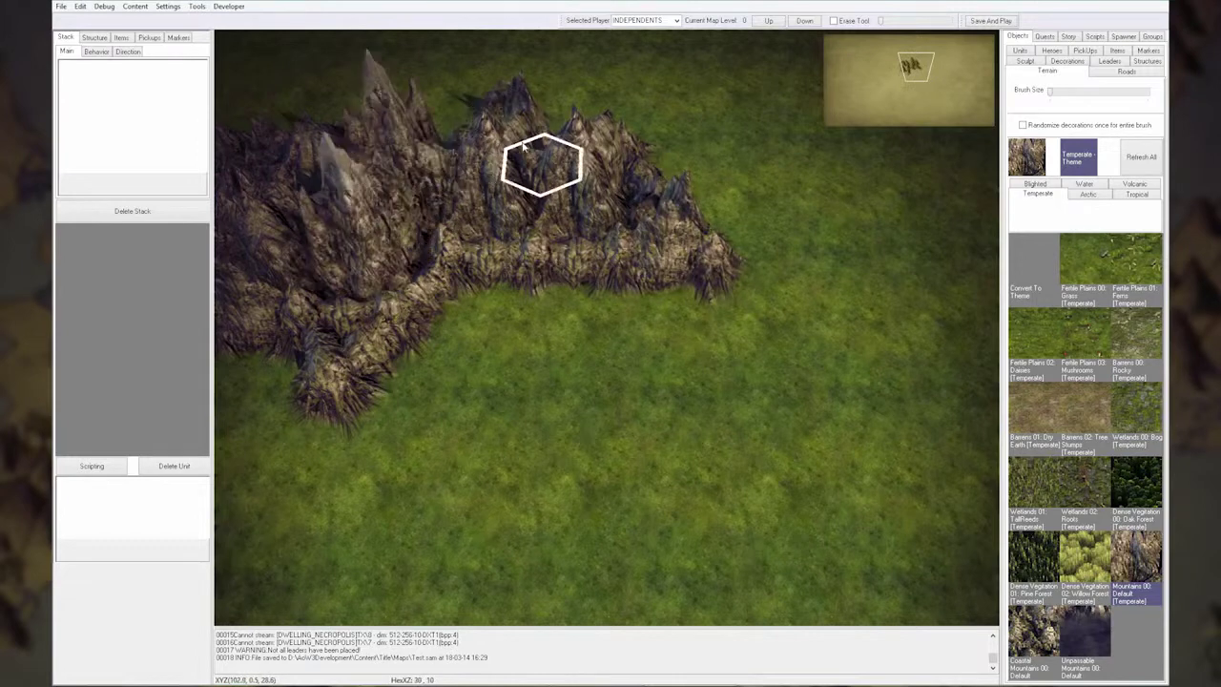
# Widen the western end of the mountain ridge southwards with more mountain hexes
pyautogui.press('Left')
pyautogui.moveTo(512, 211)
pyautogui.mouseDown()
pyautogui.moveTo(432, 335)
pyautogui.moveTo(393, 470)
pyautogui.moveTo(543, 279)
pyautogui.moveTo(511, 296)
pyautogui.mouseUp()
pyautogui.click(547, 270)
pyautogui.press('Down')
pyautogui.press('Up')
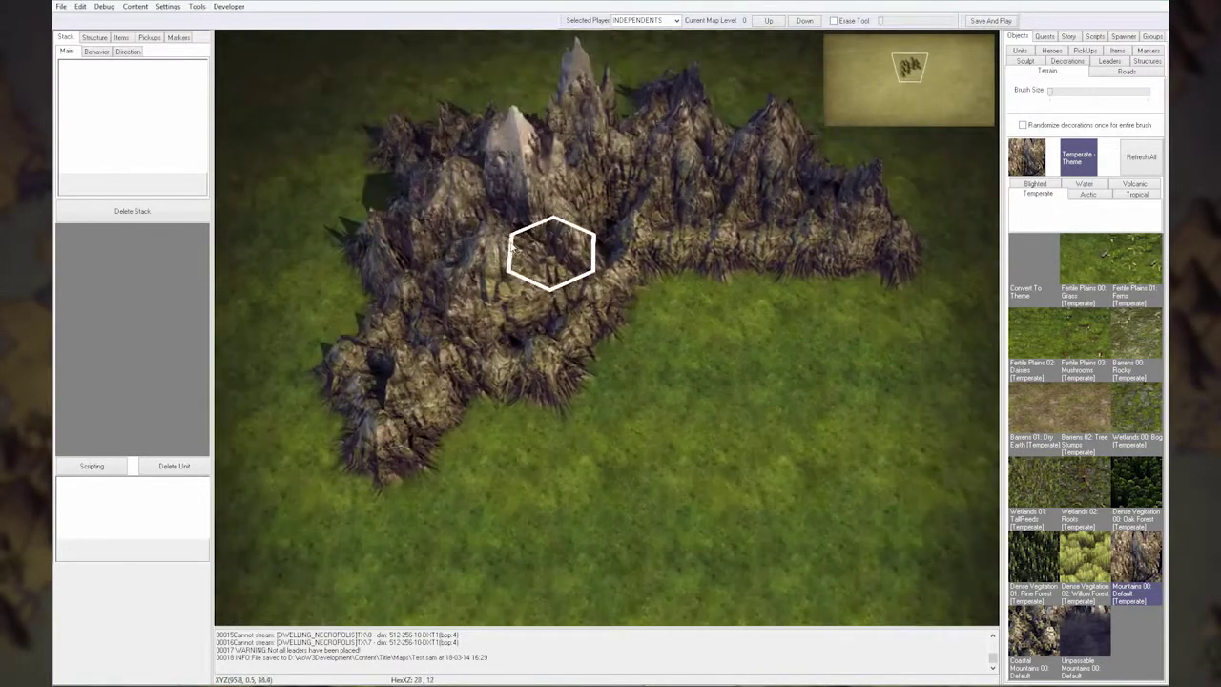
# Repaint the same mountain hex in the western part of the ridge repeatedly to vary the peak shapes
pyautogui.click(512, 251)
pyautogui.click(511, 251)
pyautogui.click(511, 251)
pyautogui.click(511, 251)
pyautogui.click(511, 251)
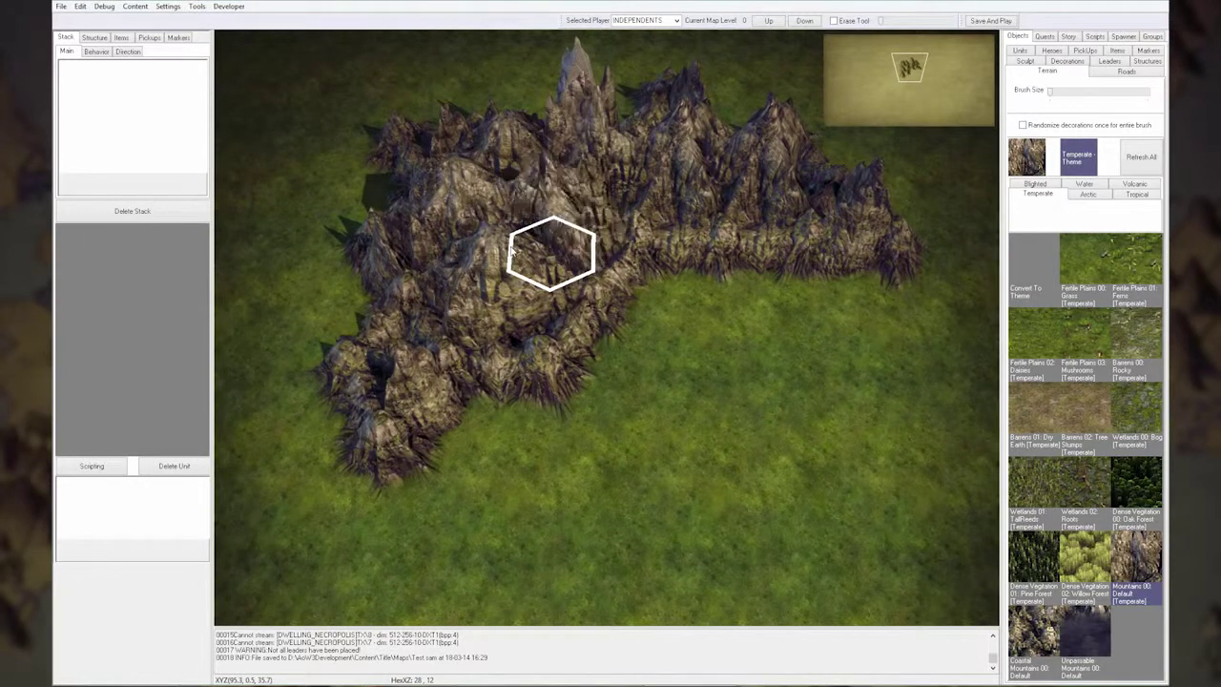
pyautogui.click(512, 251)
pyautogui.click(511, 251)
pyautogui.click(511, 251)
# Extend the mountain range to the southwest with a further cluster of mountain hexes
pyautogui.press('Left')
pyautogui.press('Down')
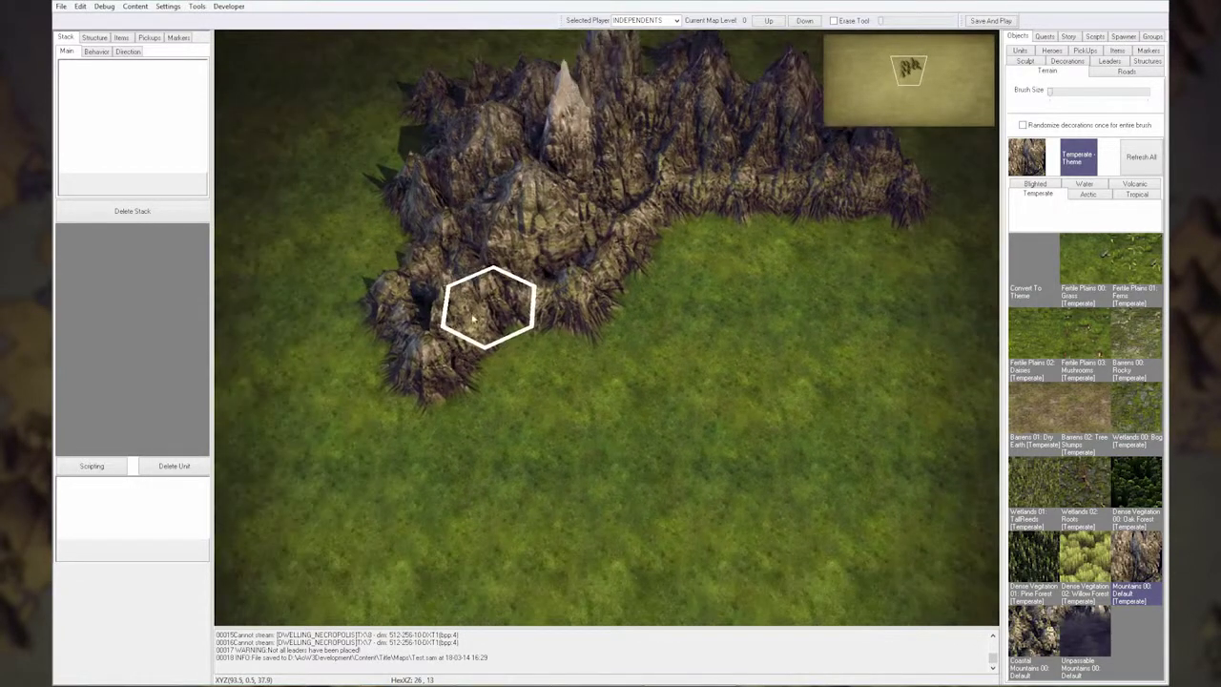
pyautogui.press('Right')
pyautogui.moveTo(318, 388)
pyautogui.mouseDown()
pyautogui.moveTo(377, 382)
pyautogui.moveTo(491, 331)
pyautogui.mouseUp()
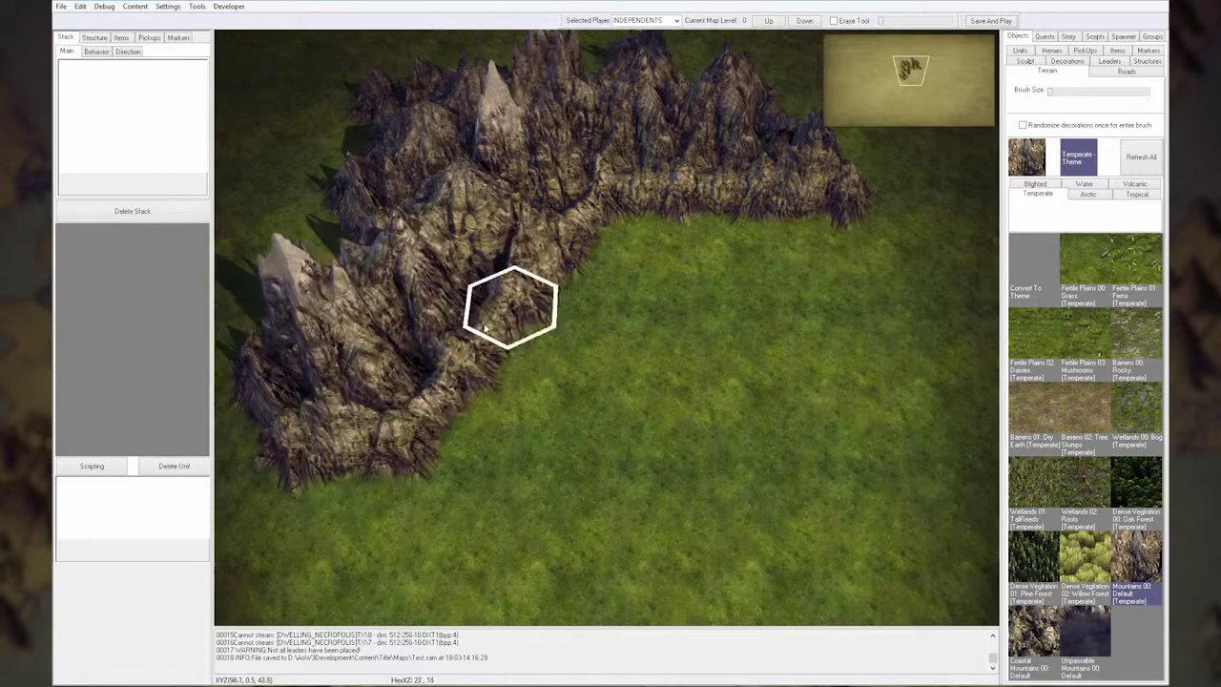
pyautogui.click(322, 399)
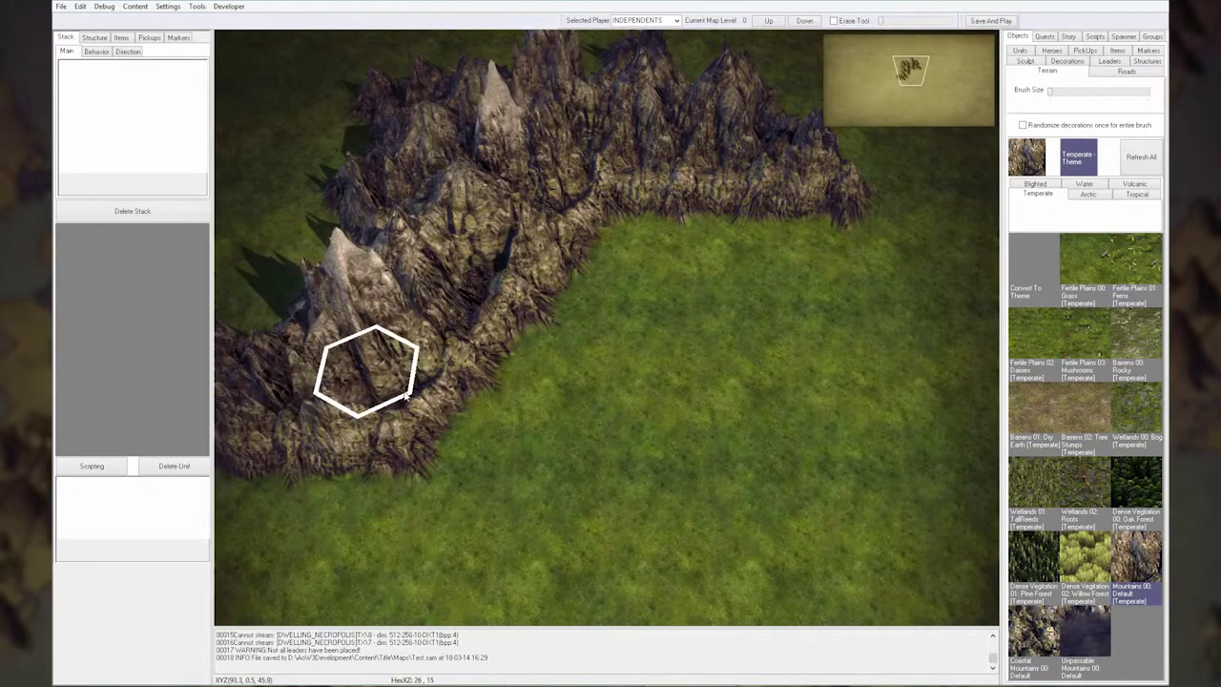
pyautogui.click(389, 392)
# Thicken the southern side of the ridge and add mountain hexes around its eastern end
pyautogui.press('Right')
pyautogui.press('Up')
pyautogui.moveTo(491, 388); pyautogui.dragTo(571, 384)
pyautogui.press('Down')
pyautogui.press('Right')
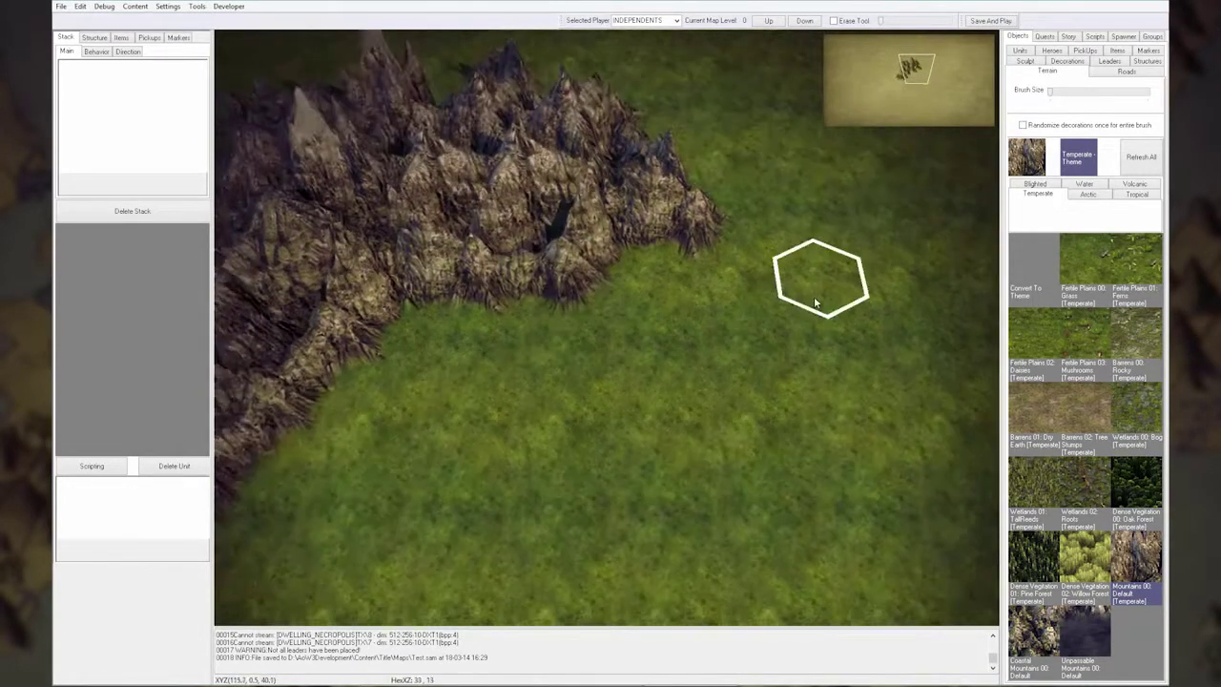
pyautogui.press('Up')
pyautogui.moveTo(725, 349); pyautogui.dragTo(679, 419)
pyautogui.moveTo(566, 346)
pyautogui.mouseDown()
pyautogui.moveTo(592, 225)
pyautogui.moveTo(578, 235)
pyautogui.moveTo(473, 199)
pyautogui.mouseUp()
# Paint a large Dense Vegetation 00: Oak Forest area south of the mountains using an enlarged brush
pyautogui.press('Left')
pyautogui.press('Down')
pyautogui.scroll(-2, 543, 262)
pyautogui.press('Up')
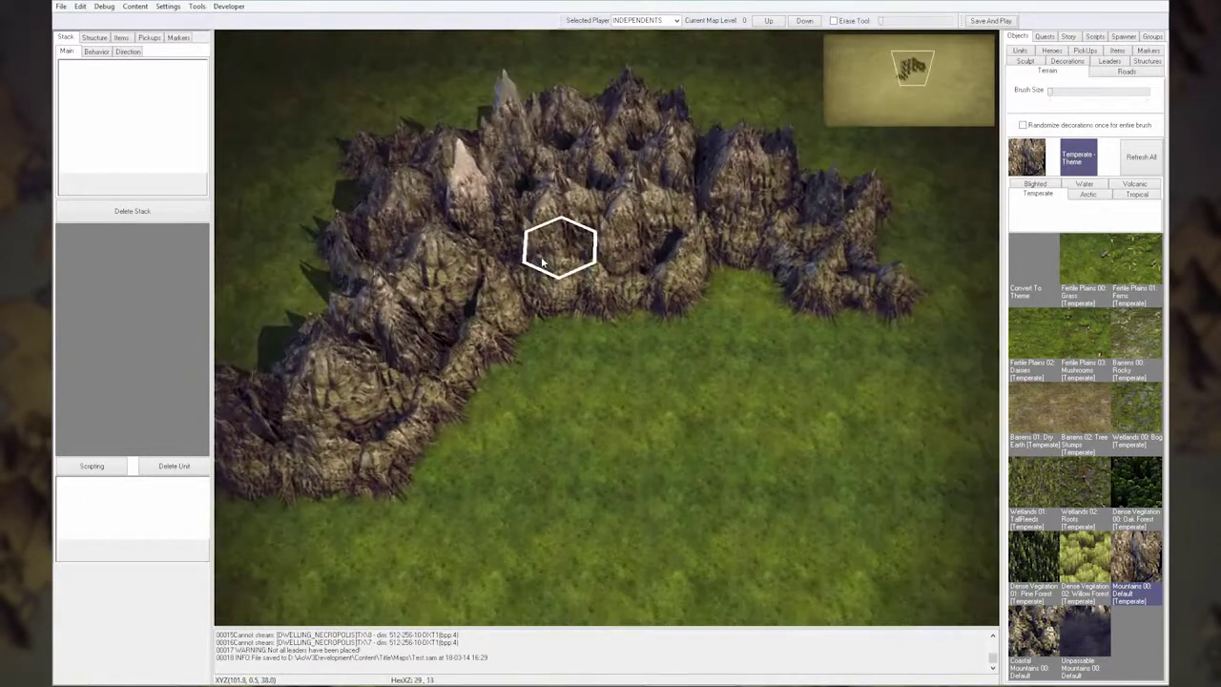
pyautogui.press('Down')
pyautogui.press('Right')
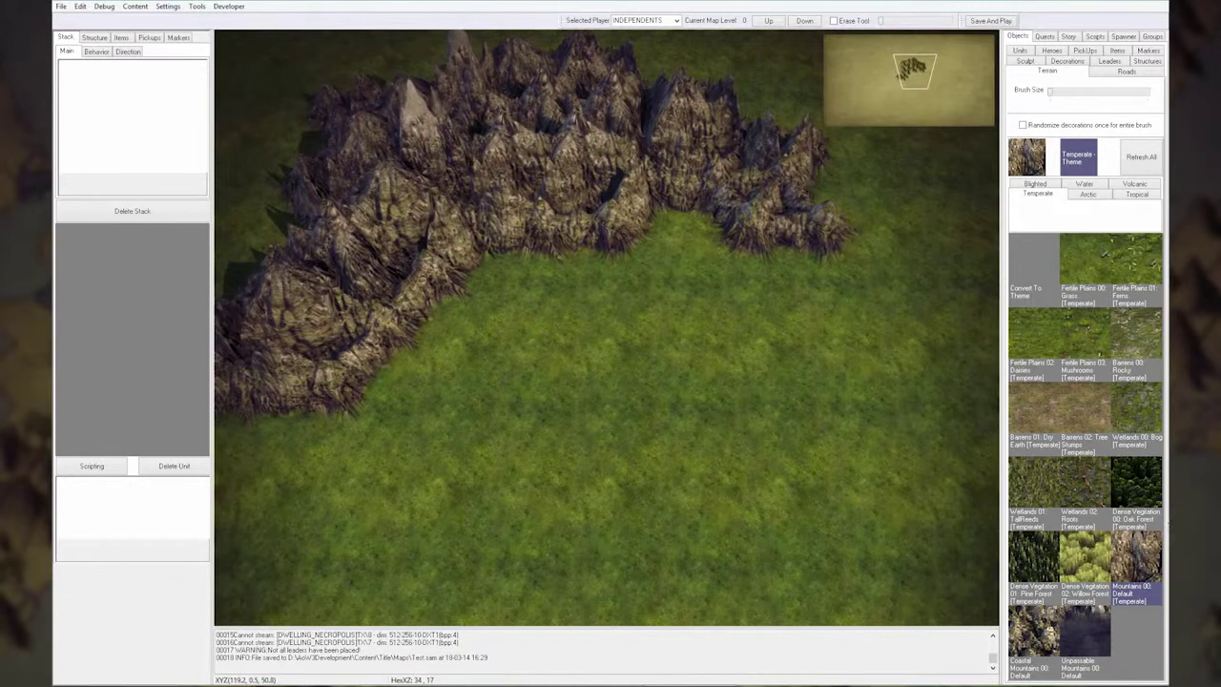
pyautogui.click(1141, 490)
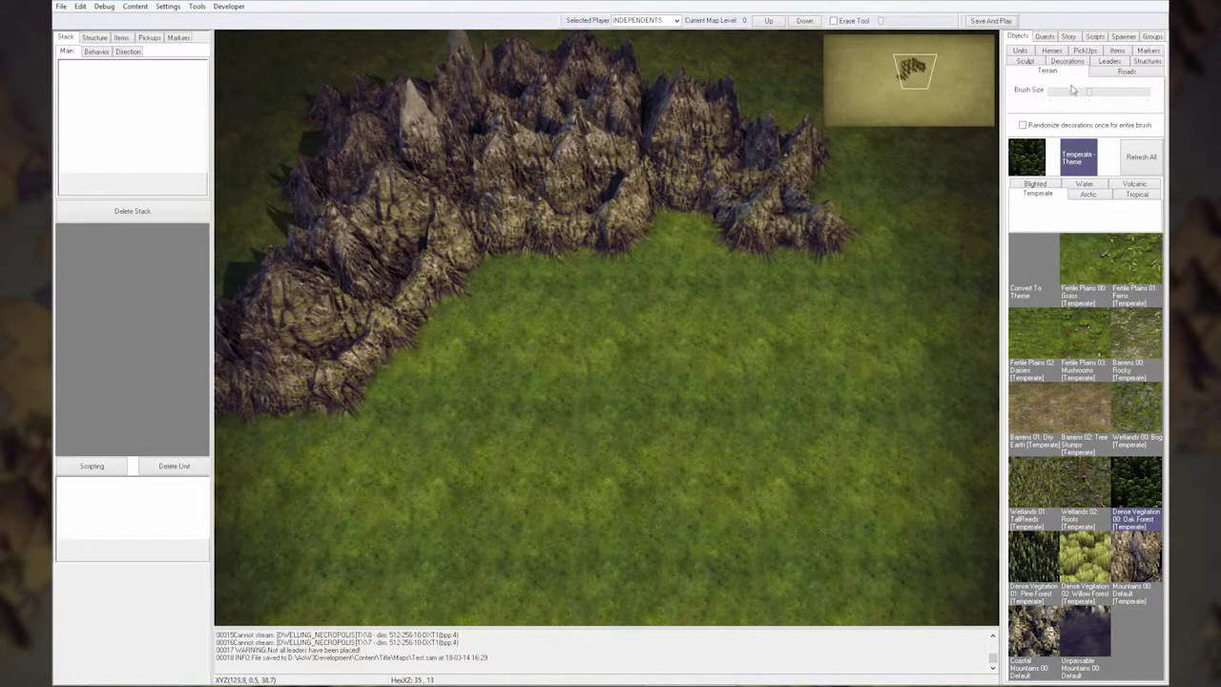
pyautogui.moveTo(532, 467)
pyautogui.mouseDown()
pyautogui.moveTo(425, 445)
pyautogui.moveTo(369, 576)
pyautogui.moveTo(466, 570)
pyautogui.mouseUp()
pyautogui.press('Down')
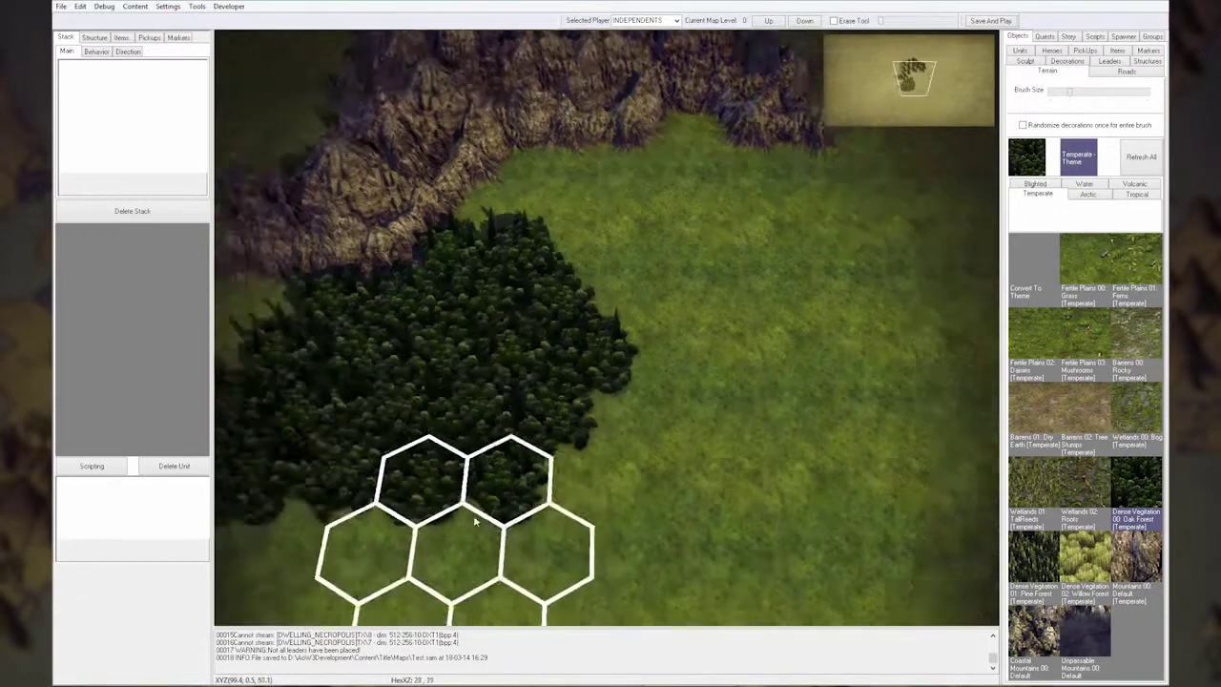
pyautogui.press('Left')
pyautogui.moveTo(477, 503); pyautogui.dragTo(396, 496)
pyautogui.press('Right')
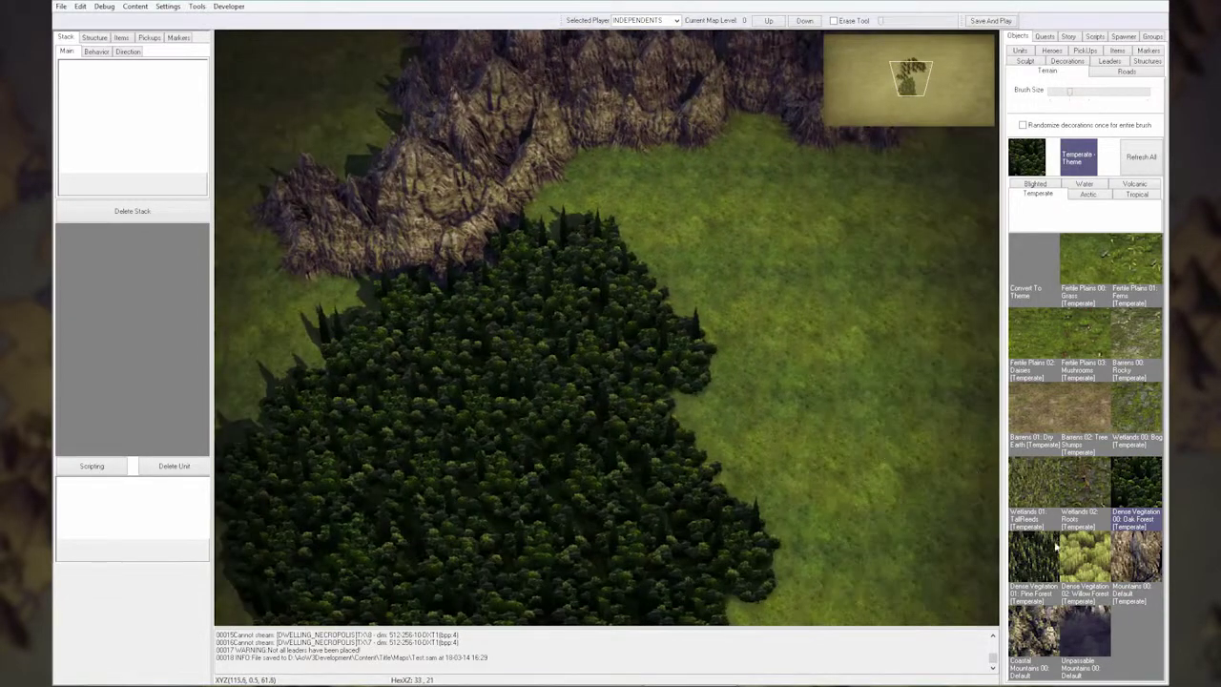
# Paint Dense Vegetation 01: Pine Forest with the smallest brush along the oak forest's eastern edge and the mountains' southern foot
pyautogui.moveTo(615, 246)
pyautogui.mouseDown()
pyautogui.moveTo(594, 354)
pyautogui.moveTo(468, 415)
pyautogui.moveTo(554, 415)
pyautogui.moveTo(684, 532)
pyautogui.mouseUp()
pyautogui.press('Down')
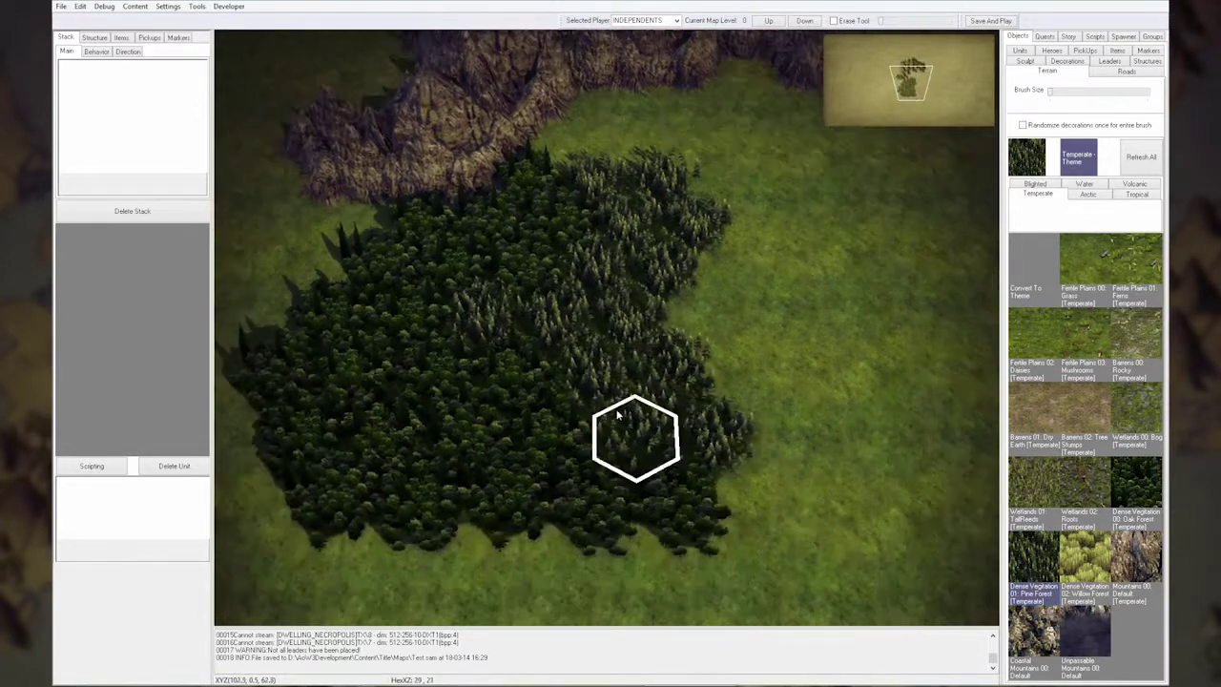
pyautogui.press('Right')
pyautogui.press('Up')
pyautogui.click(363, 338)
pyautogui.press('Up')
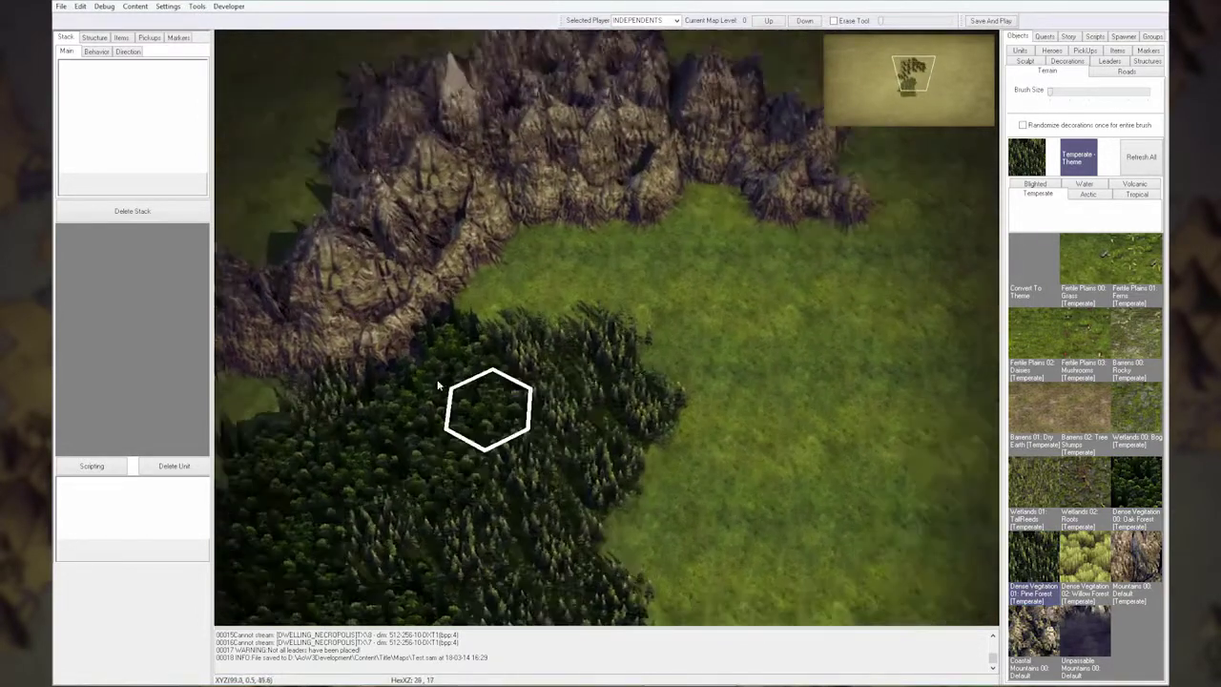
# Add pine forest hexes along the western and northwestern side of the mountains
pyautogui.press('Left')
pyautogui.click(328, 390)
pyautogui.press('Left')
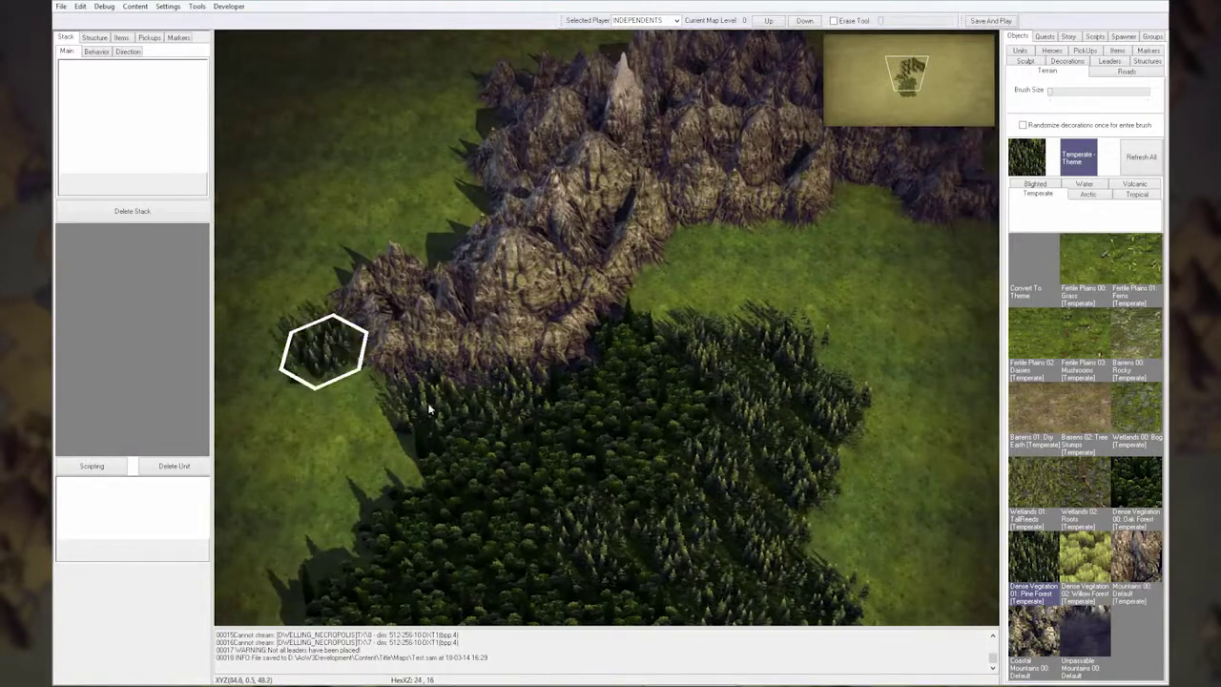
pyautogui.press('Up')
pyautogui.press('Down')
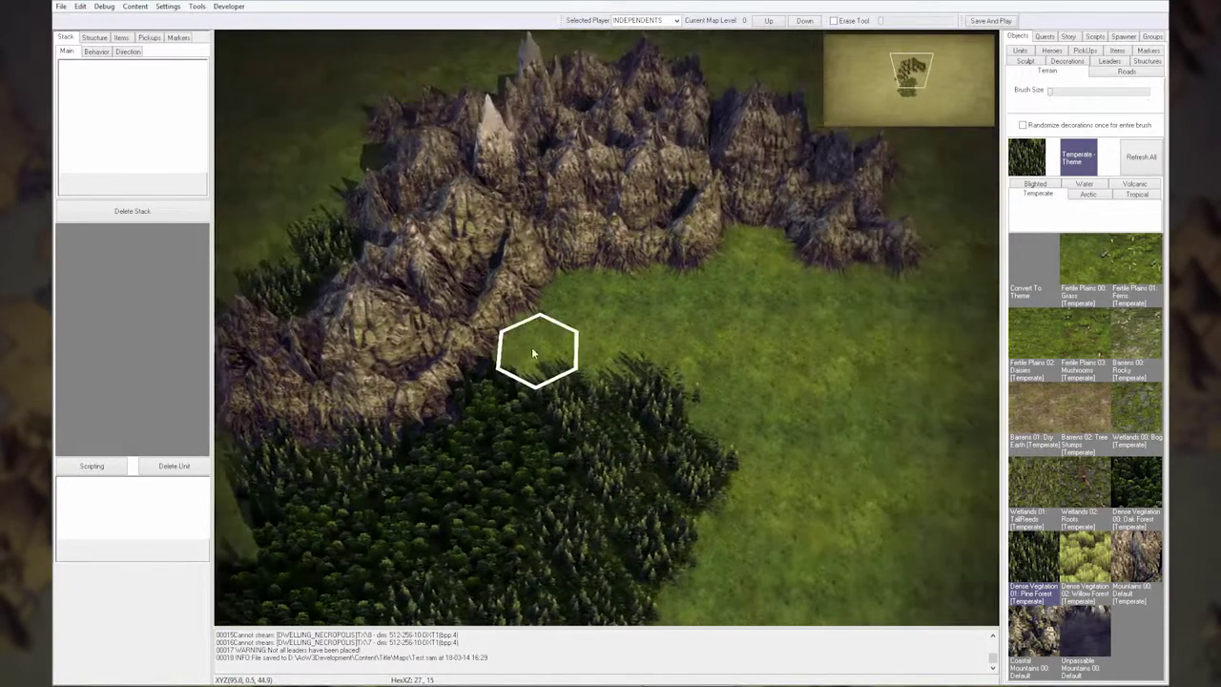
# Fill the gap between the pine patches at the mountains' southwestern corner with pine forest
pyautogui.press('Left')
pyautogui.scroll(-2, 556, 386)
pyautogui.press('Left')
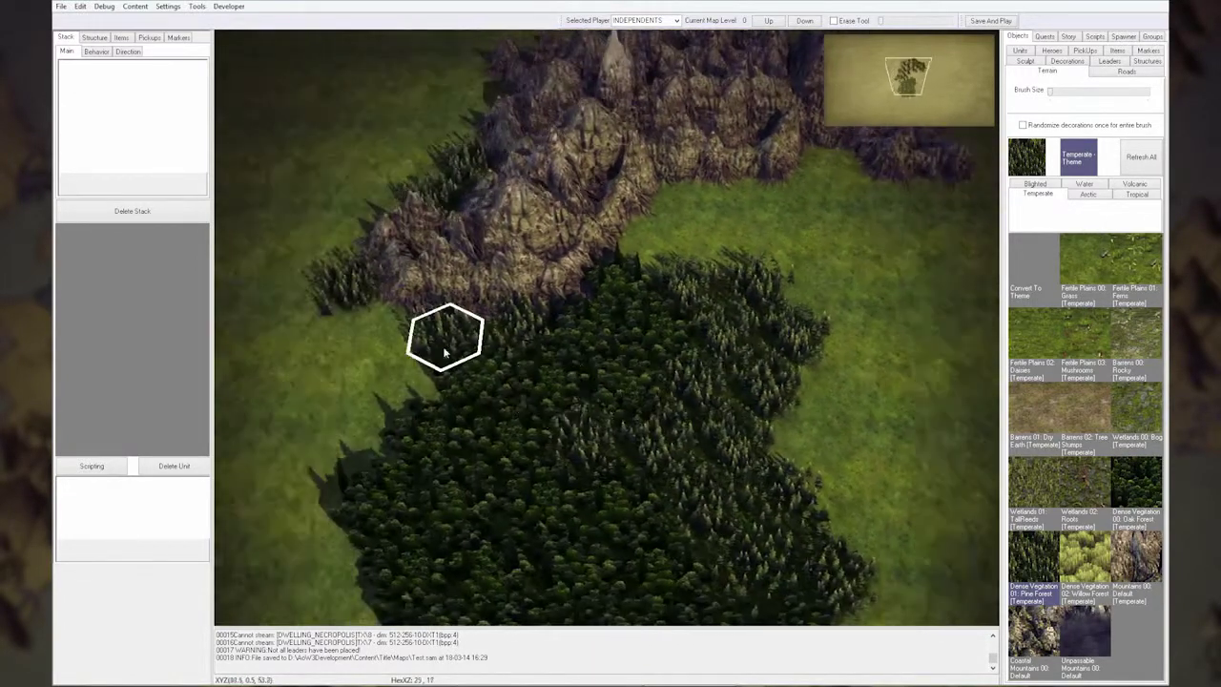
pyautogui.click(390, 338)
pyautogui.press('Right')
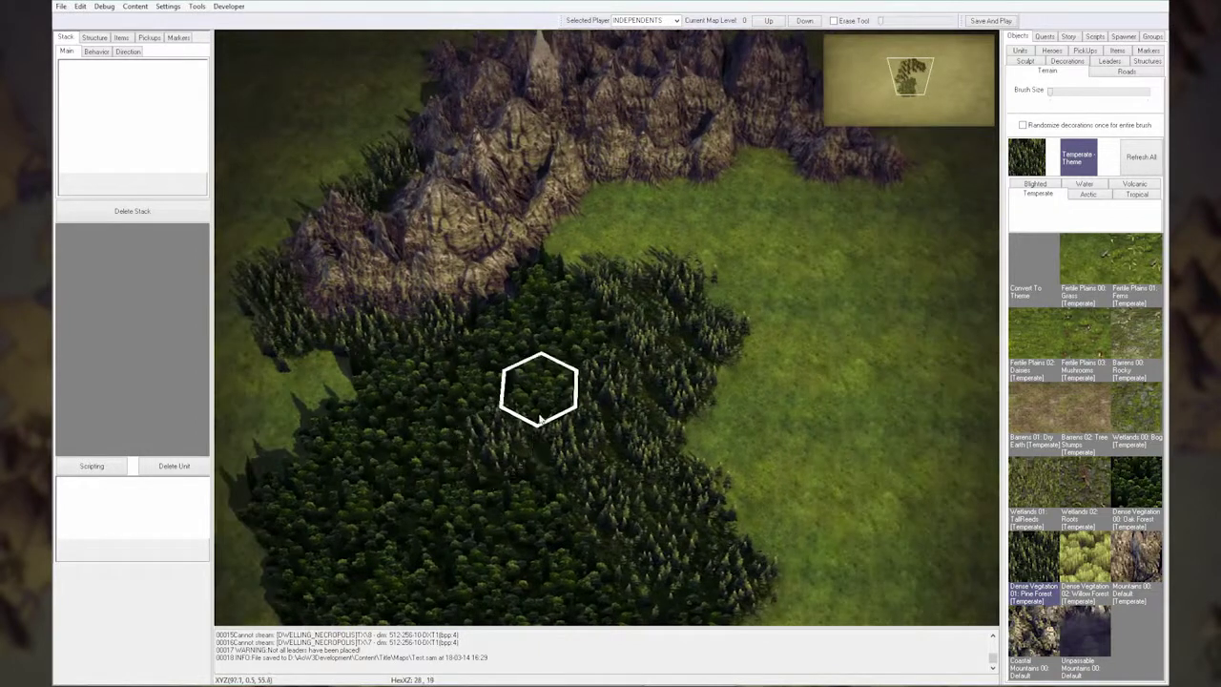
# Paint Barrens 00: Rocky ground along the southern foot and eastern end of the mountains
pyautogui.press('Right')
pyautogui.press('Up')
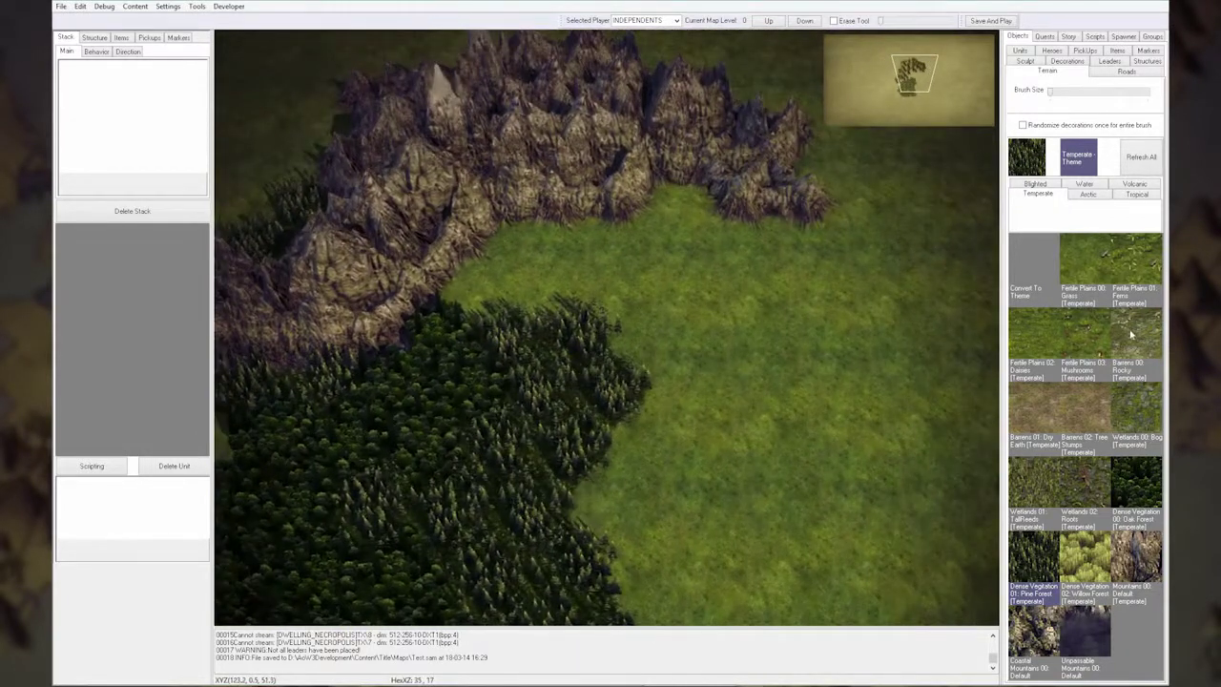
pyautogui.click(1131, 333)
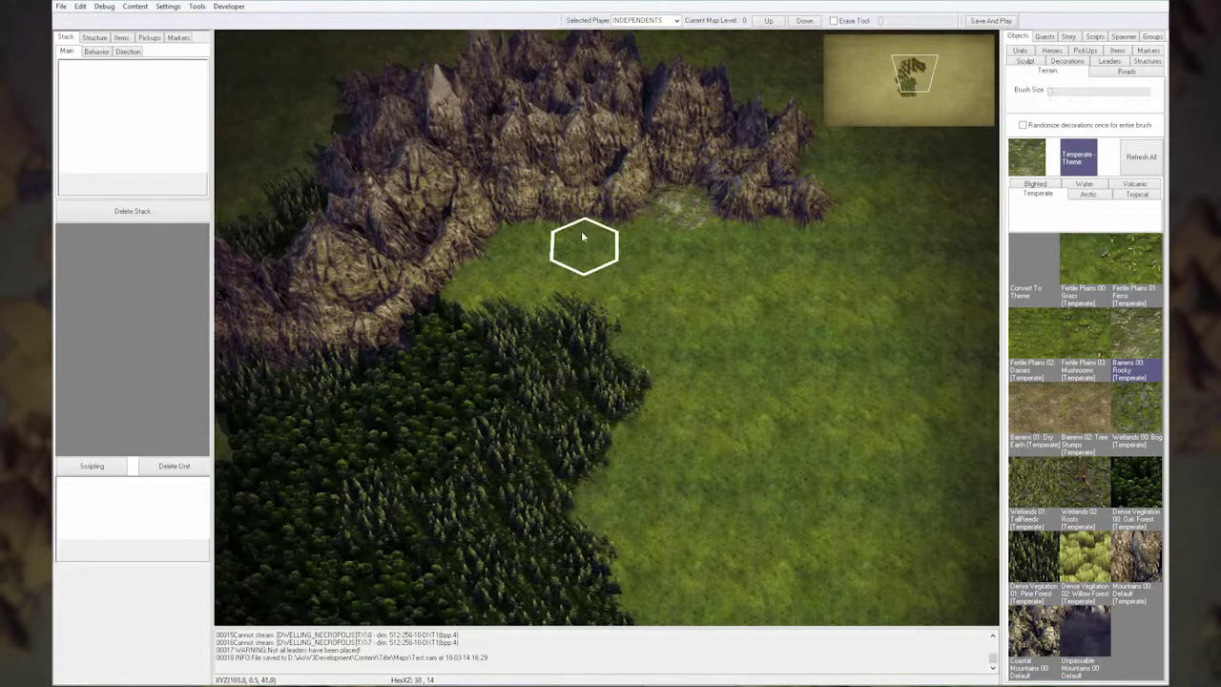
pyautogui.moveTo(581, 234)
pyautogui.mouseDown()
pyautogui.moveTo(515, 234)
pyautogui.moveTo(477, 280)
pyautogui.mouseUp()
pyautogui.press('Right')
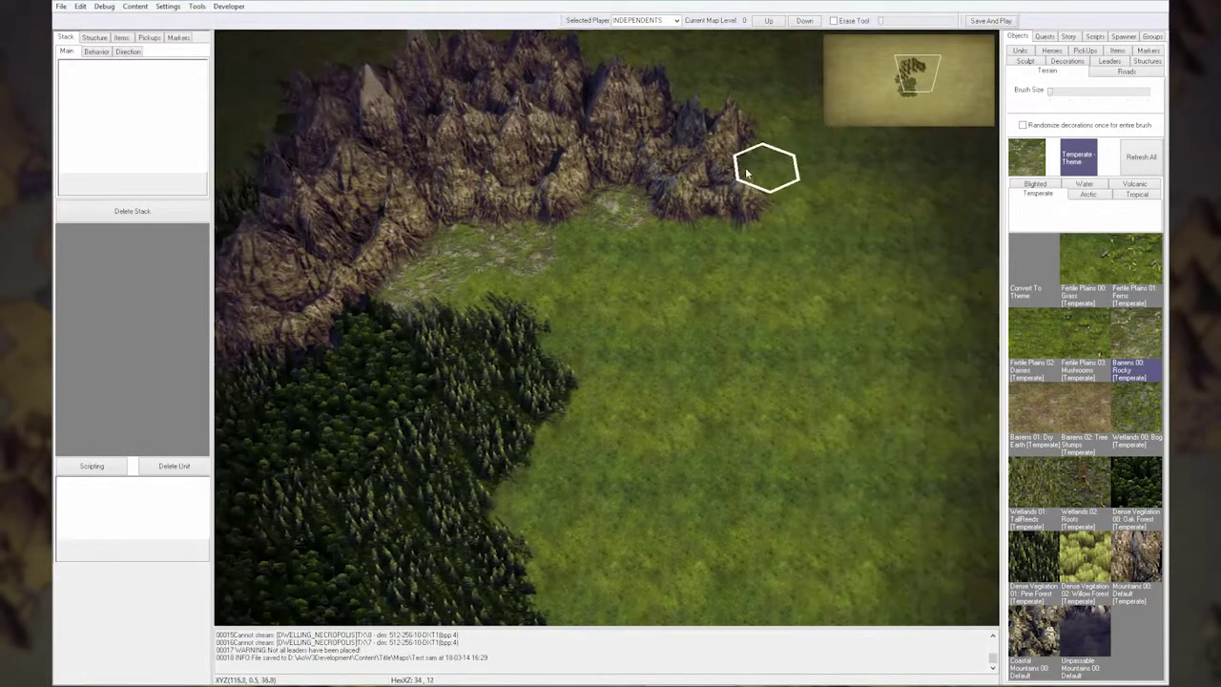
pyautogui.scroll(2, 806, 372)
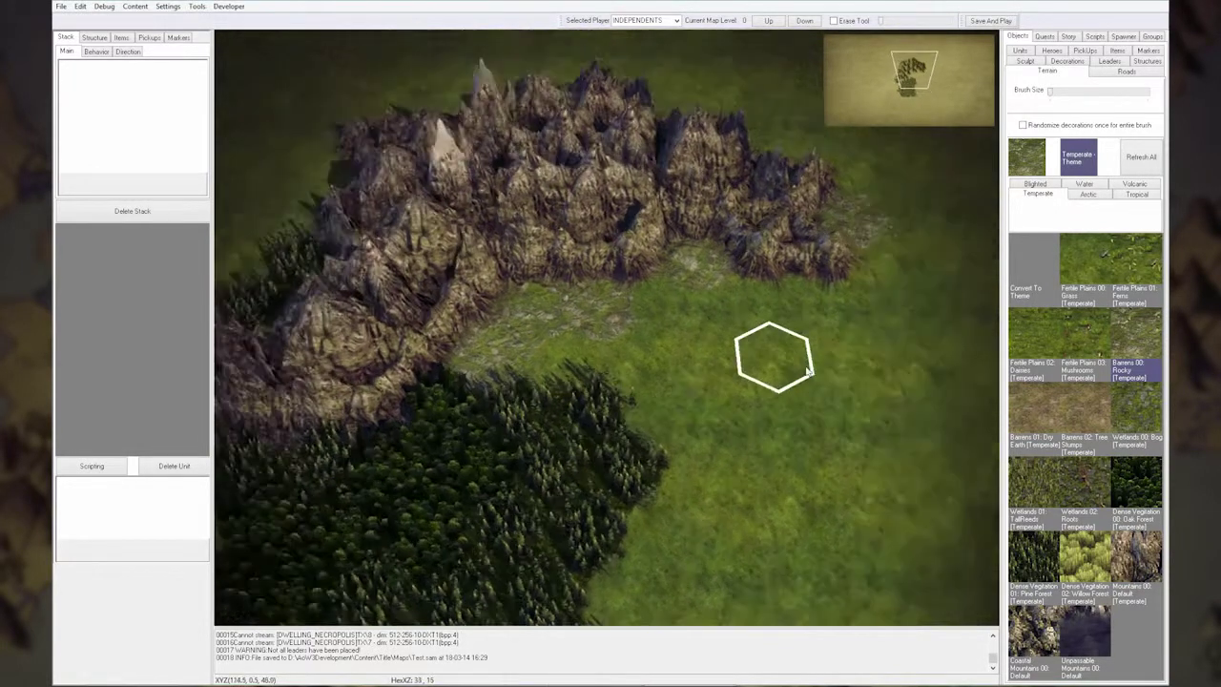
pyautogui.press('Right')
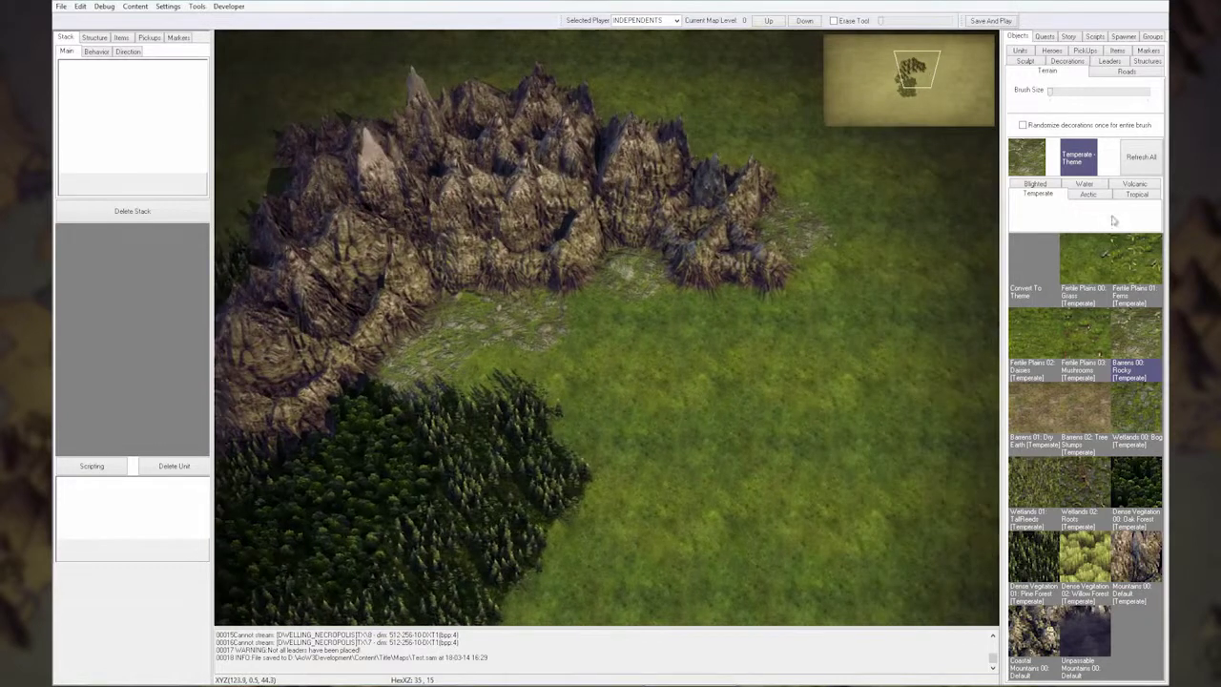
# Paint a river with Water 03: Sea from behind the mountains' eastern end southwards into a large lake
pyautogui.click(1086, 185)
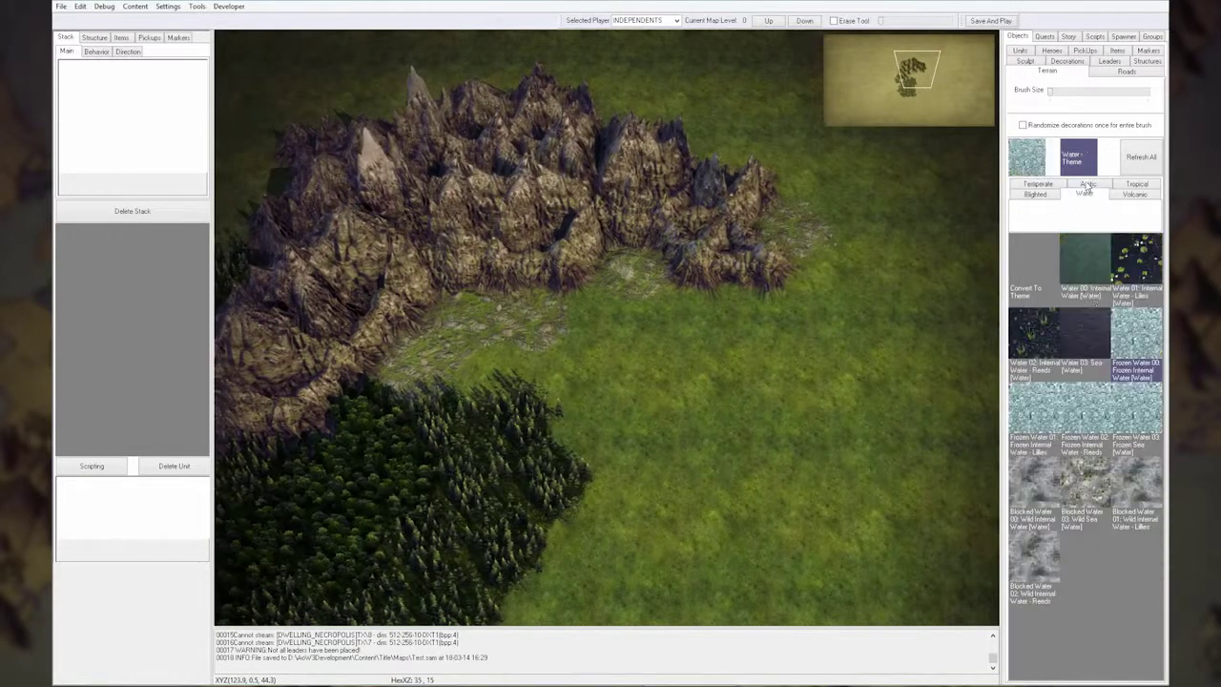
pyautogui.click(1092, 334)
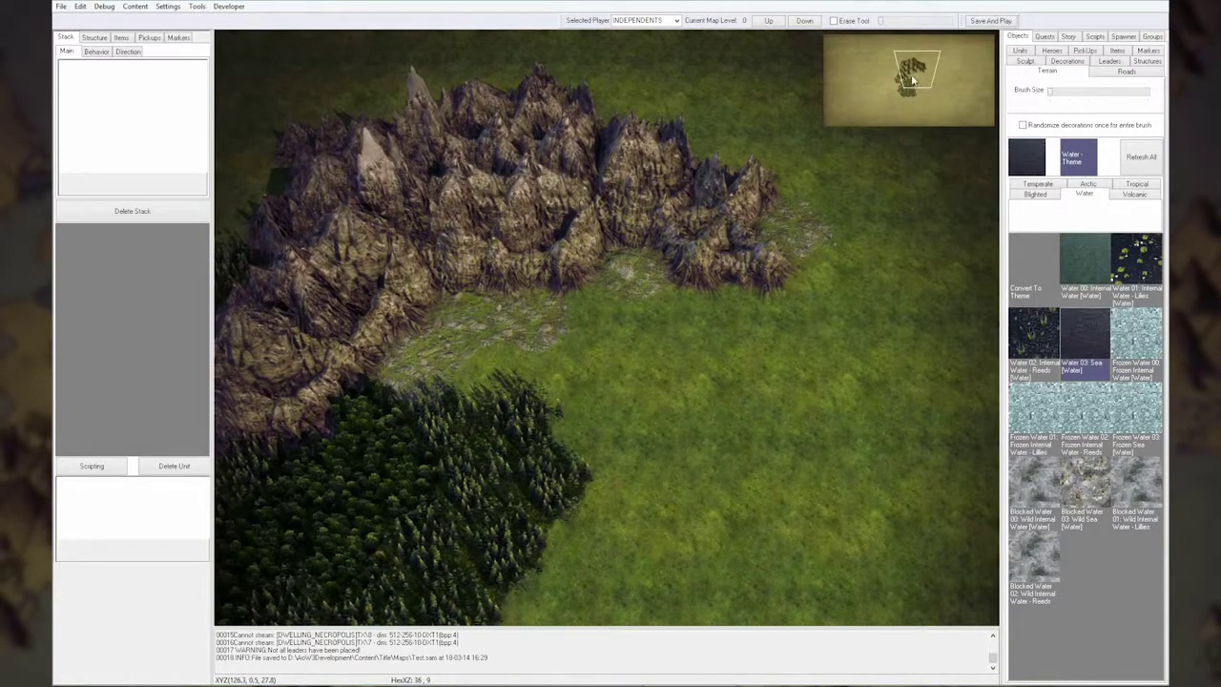
pyautogui.moveTo(673, 127)
pyautogui.mouseDown()
pyautogui.moveTo(771, 180)
pyautogui.moveTo(845, 256)
pyautogui.moveTo(825, 294)
pyautogui.moveTo(876, 410)
pyautogui.mouseUp()
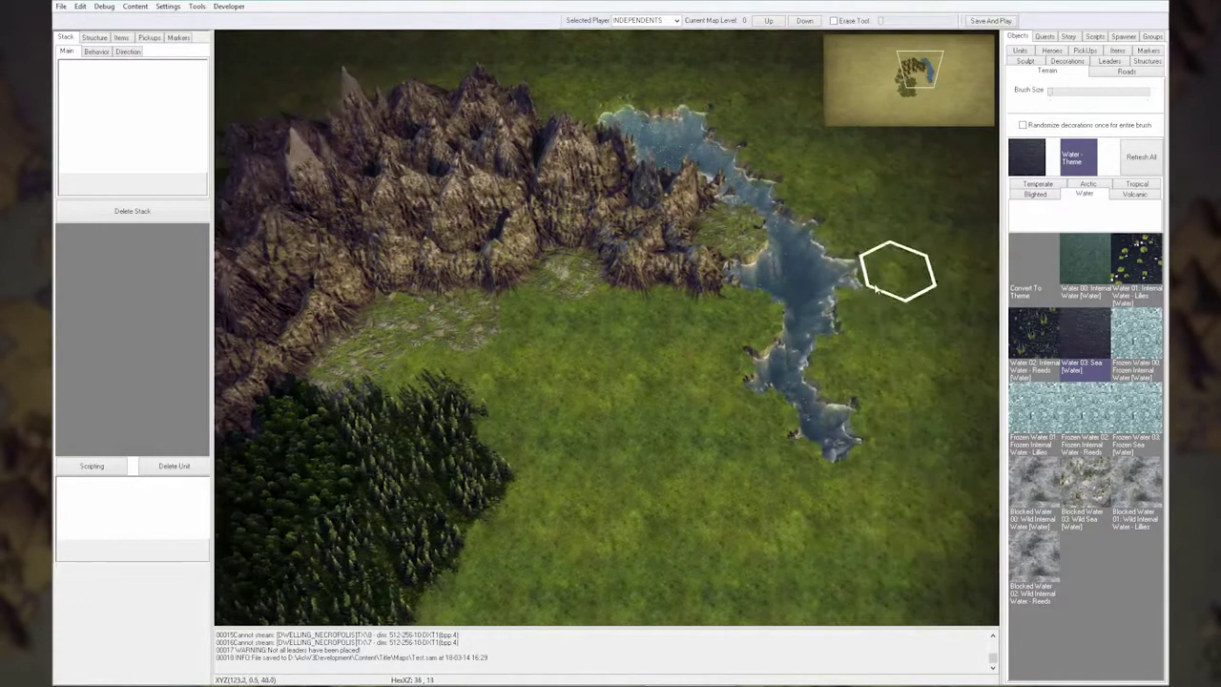
pyautogui.moveTo(784, 374)
pyautogui.mouseDown()
pyautogui.moveTo(865, 474)
pyautogui.moveTo(859, 422)
pyautogui.moveTo(785, 349)
pyautogui.moveTo(769, 395)
pyautogui.moveTo(843, 477)
pyautogui.moveTo(897, 414)
pyautogui.moveTo(880, 289)
pyautogui.moveTo(783, 360)
pyautogui.moveTo(832, 374)
pyautogui.moveTo(818, 468)
pyautogui.moveTo(776, 441)
pyautogui.moveTo(753, 496)
pyautogui.moveTo(760, 432)
pyautogui.moveTo(712, 459)
pyautogui.moveTo(750, 429)
pyautogui.mouseUp()
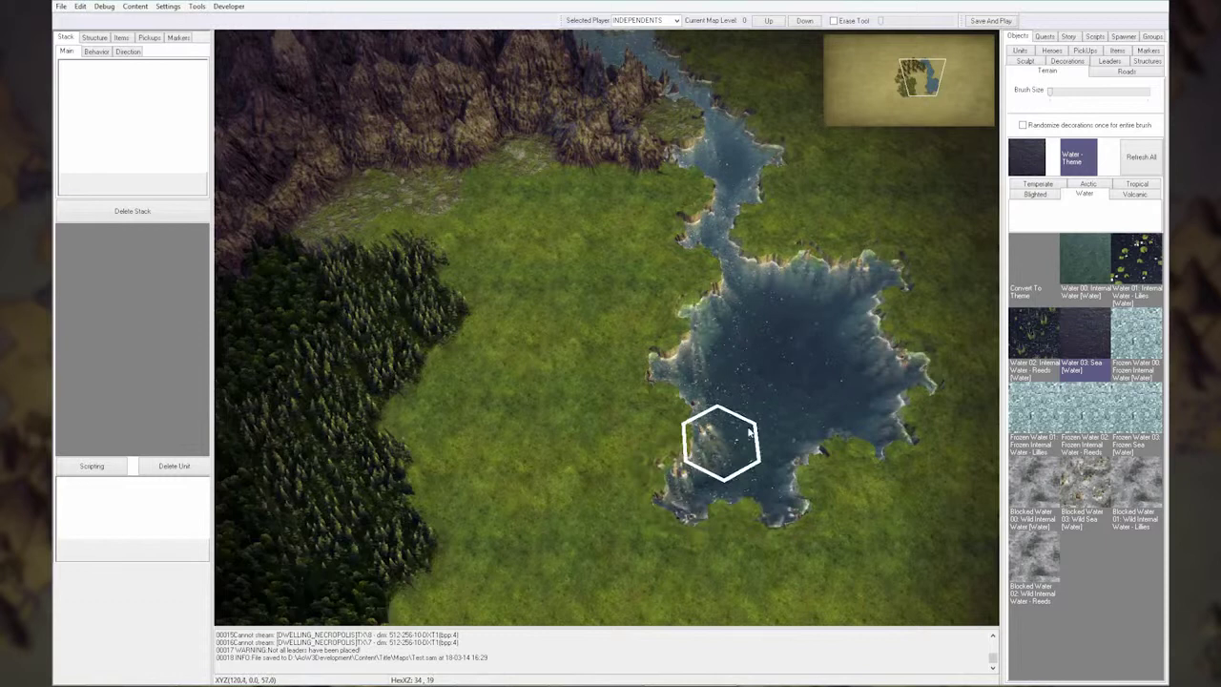
# Narrow the river by repainting hexes along its eastern bank with Fertile Plains 02: Daisies
pyautogui.press('Up')
pyautogui.press('Left')
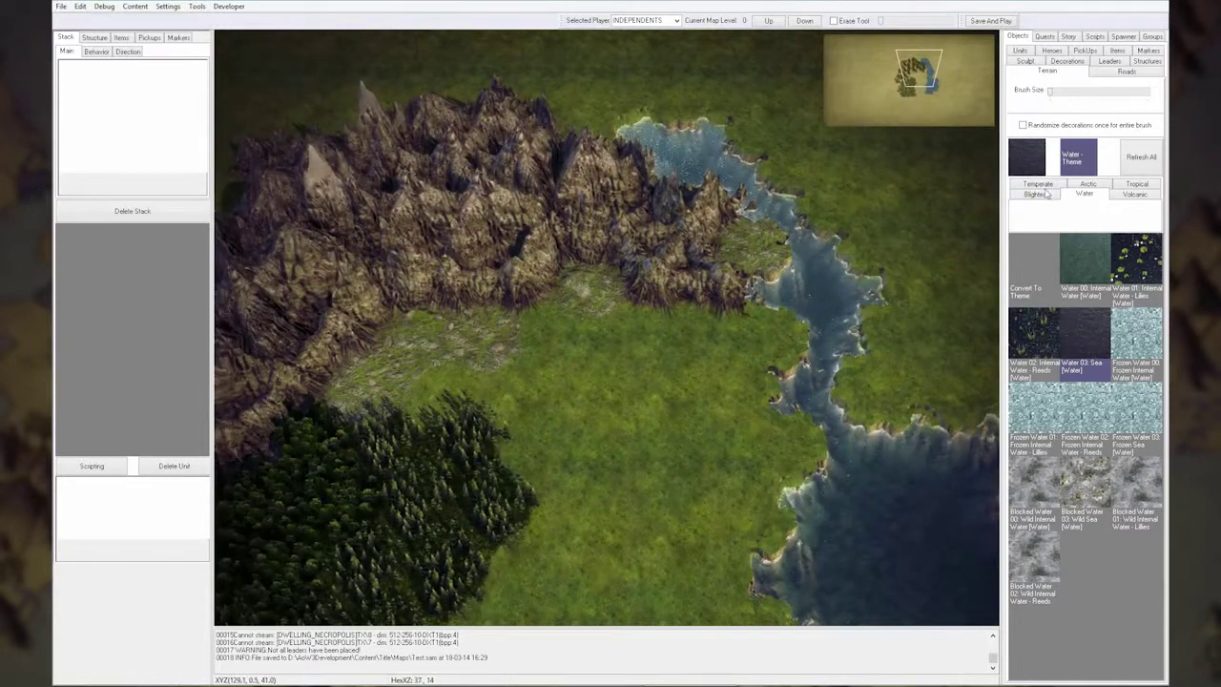
pyautogui.click(1040, 184)
pyautogui.click(1044, 335)
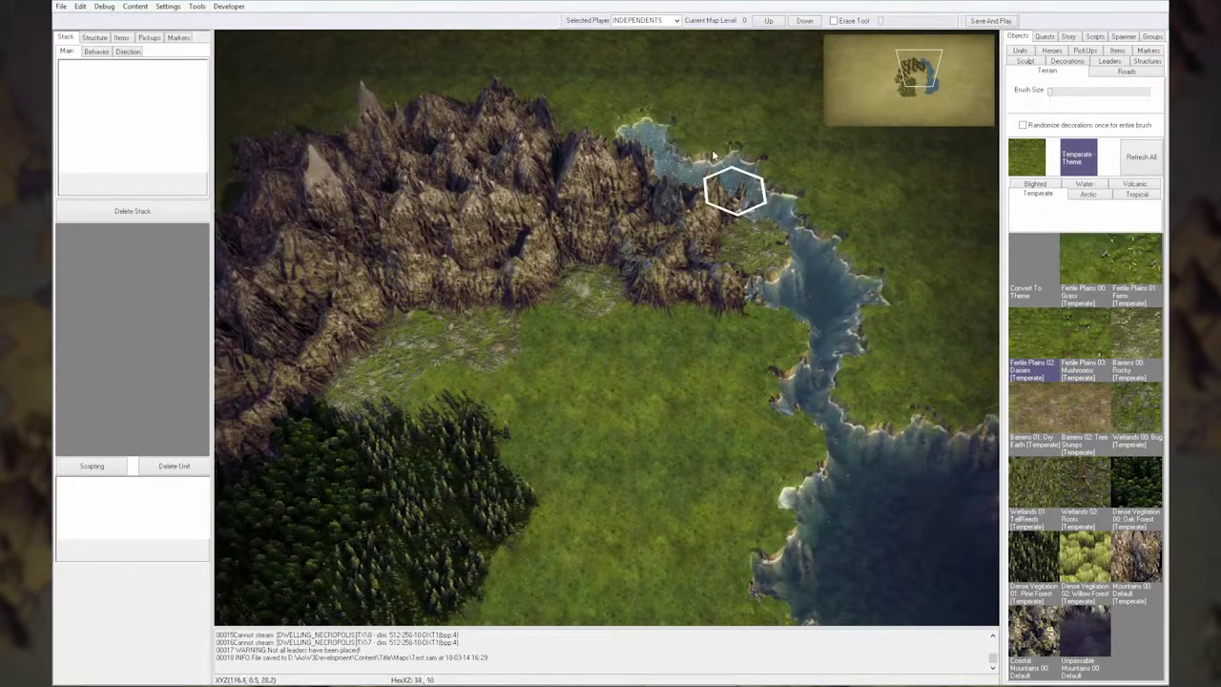
pyautogui.click(832, 304)
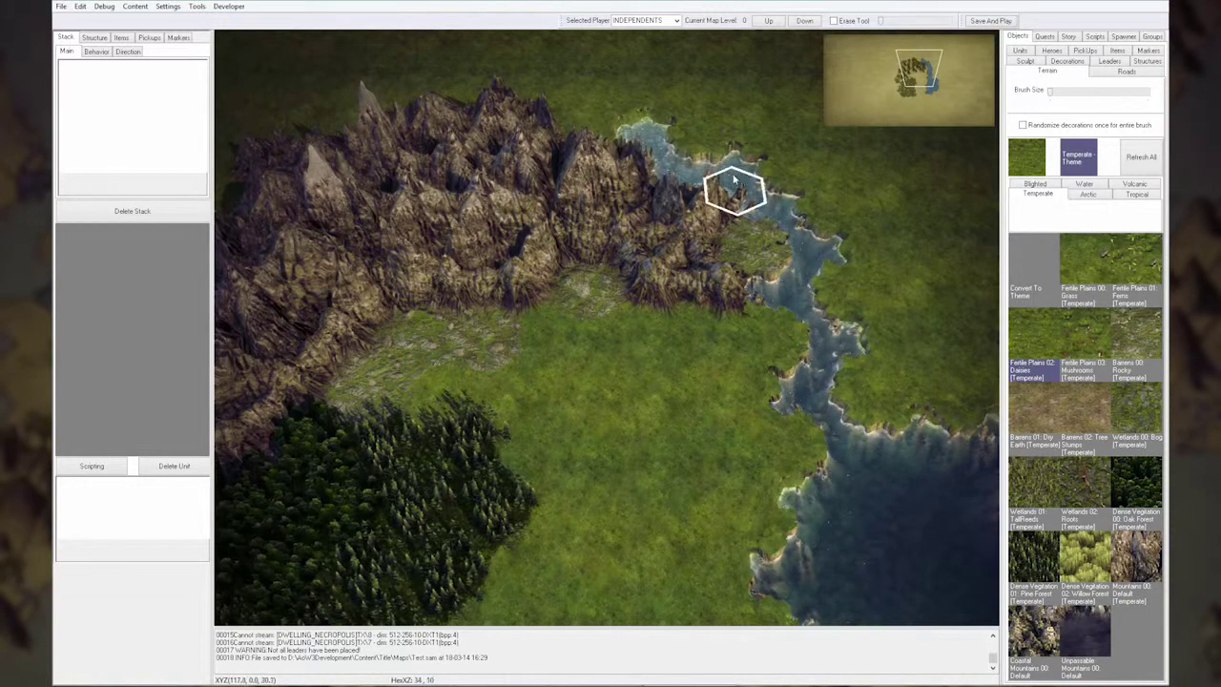
pyautogui.moveTo(832, 327); pyautogui.dragTo(737, 240, button='middle')
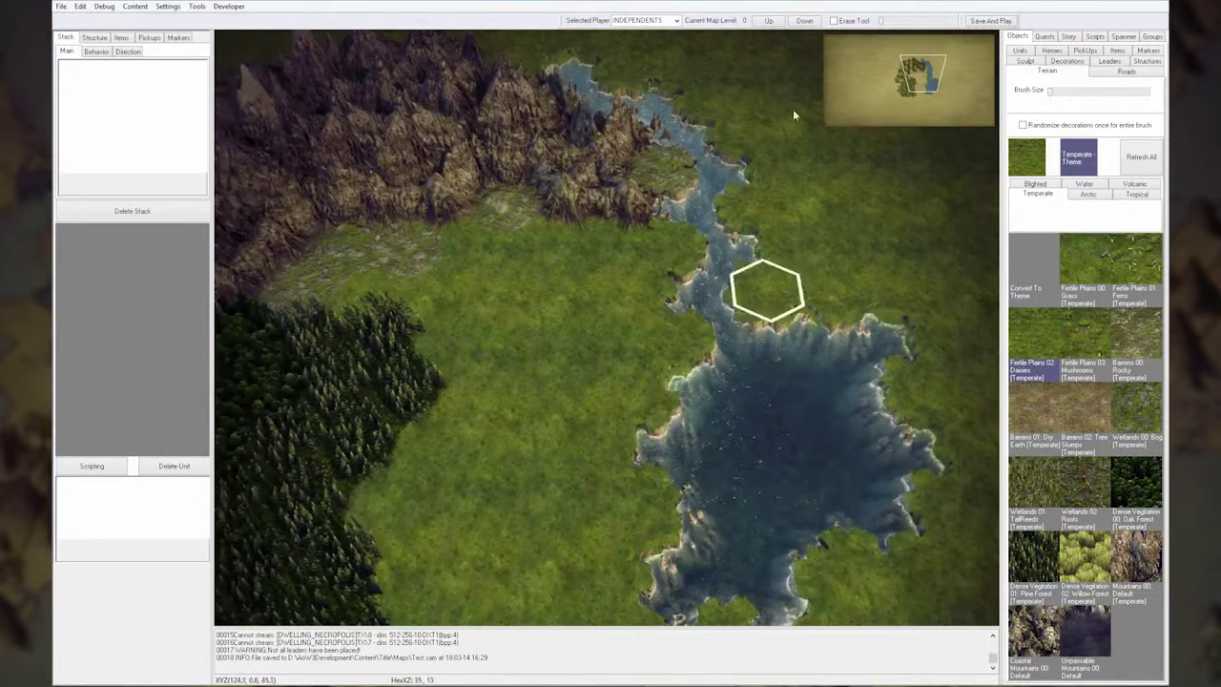
pyautogui.scroll(4, 725, 343)
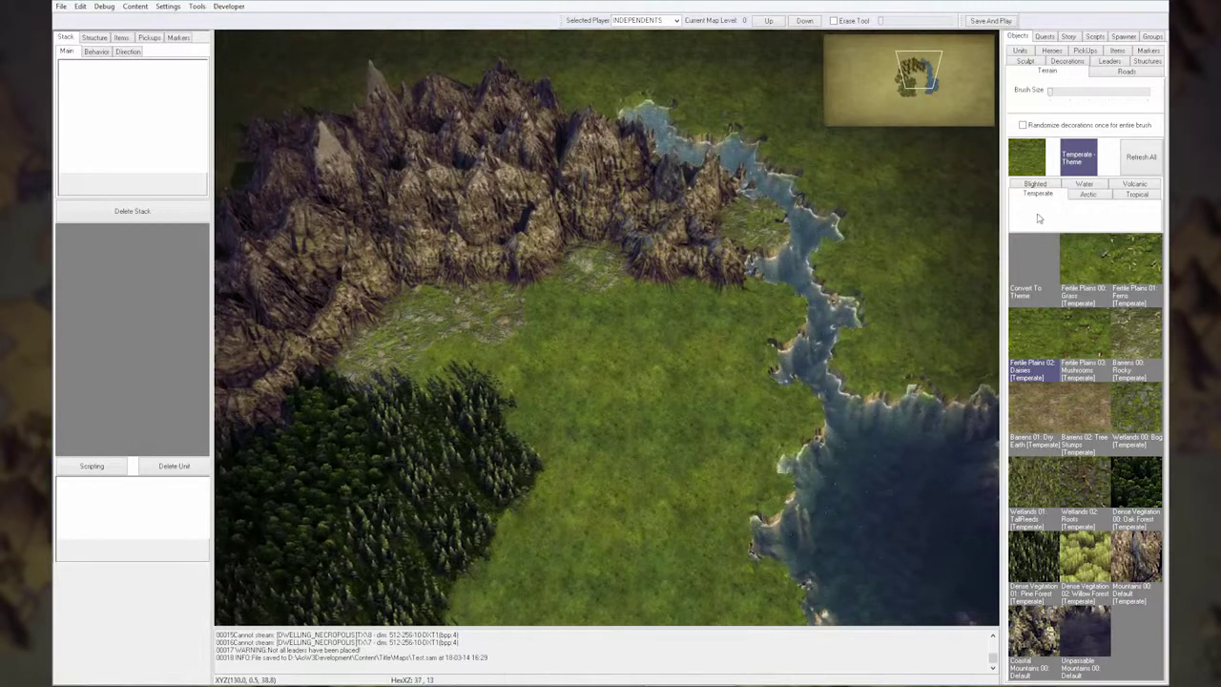
pyautogui.click(1085, 185)
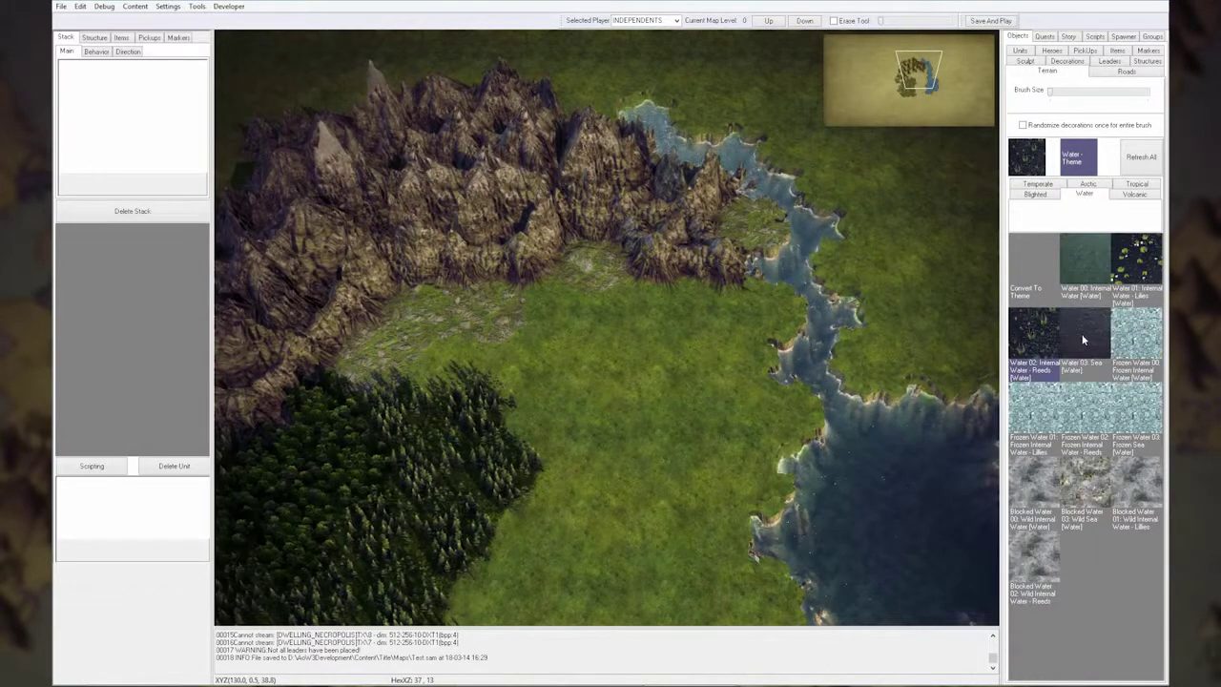
pyautogui.click(1038, 183)
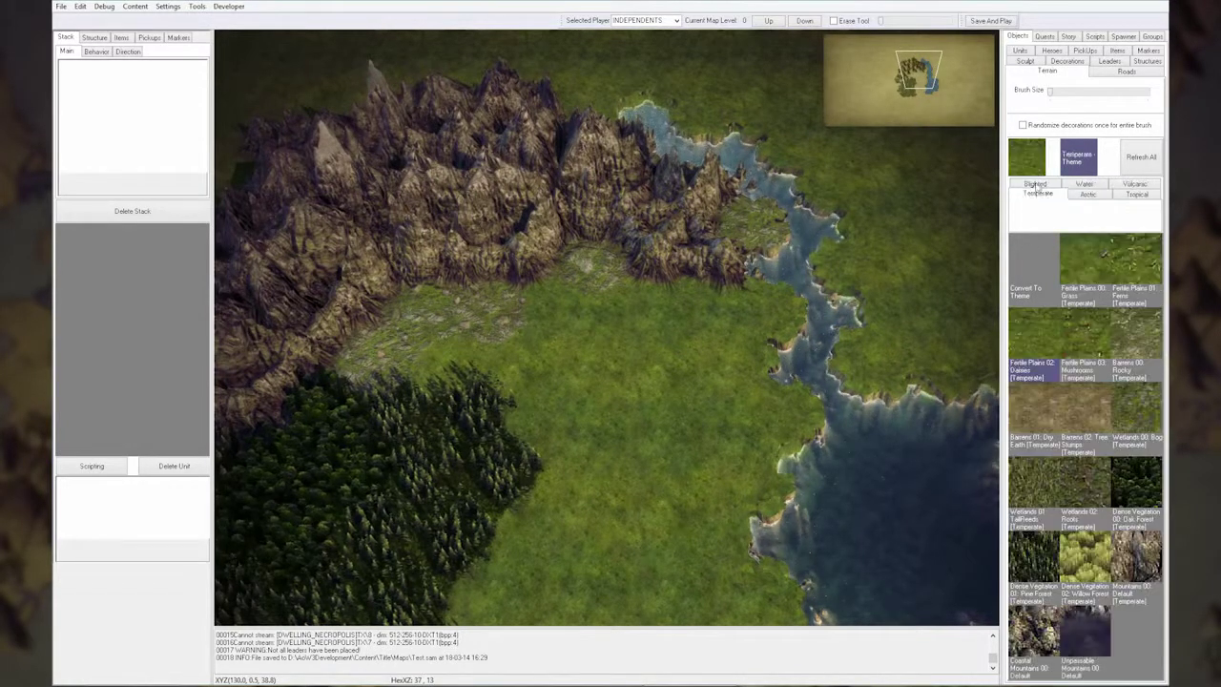
pyautogui.press('Down')
pyautogui.press('Right')
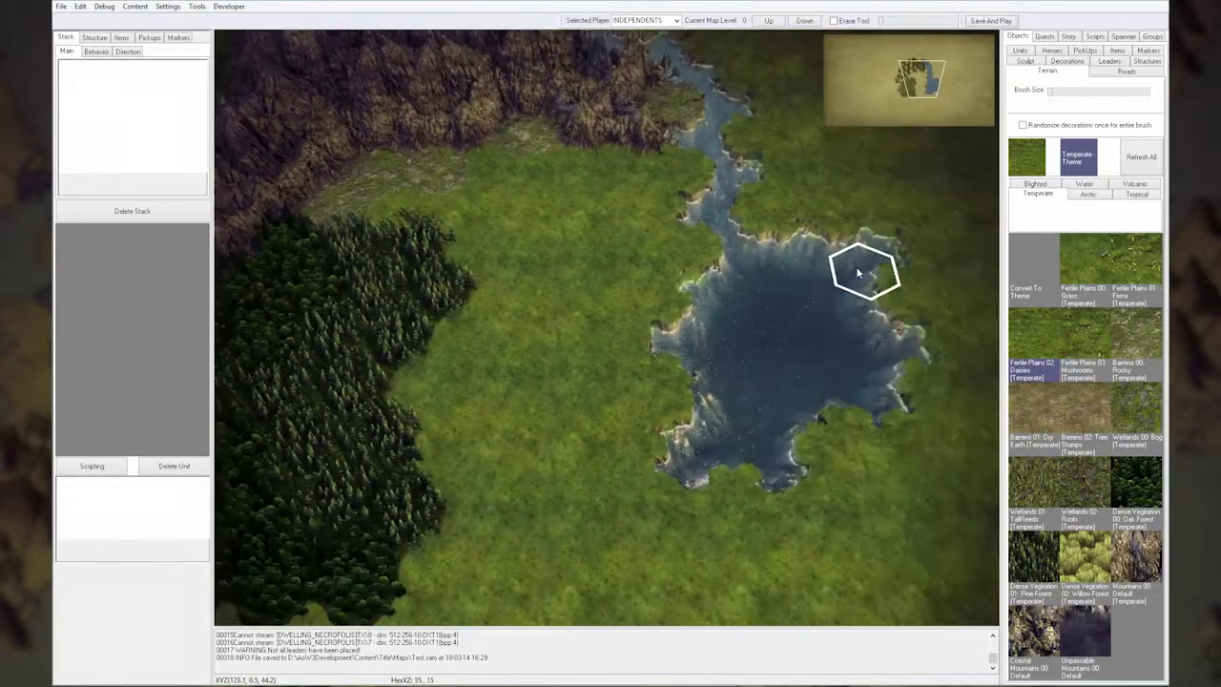
pyautogui.press('Left')
pyautogui.press('Up')
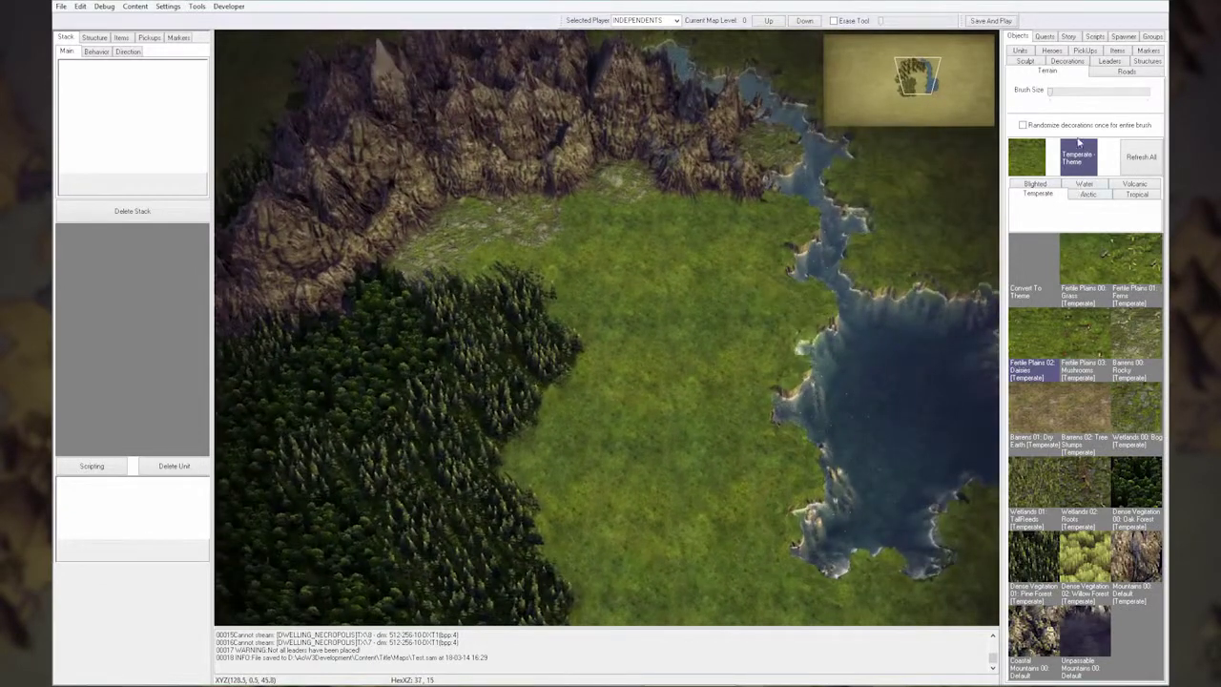
# Place a City Core on the plains just south of the mountains, between the pine forest and the river
pyautogui.click(1149, 62)
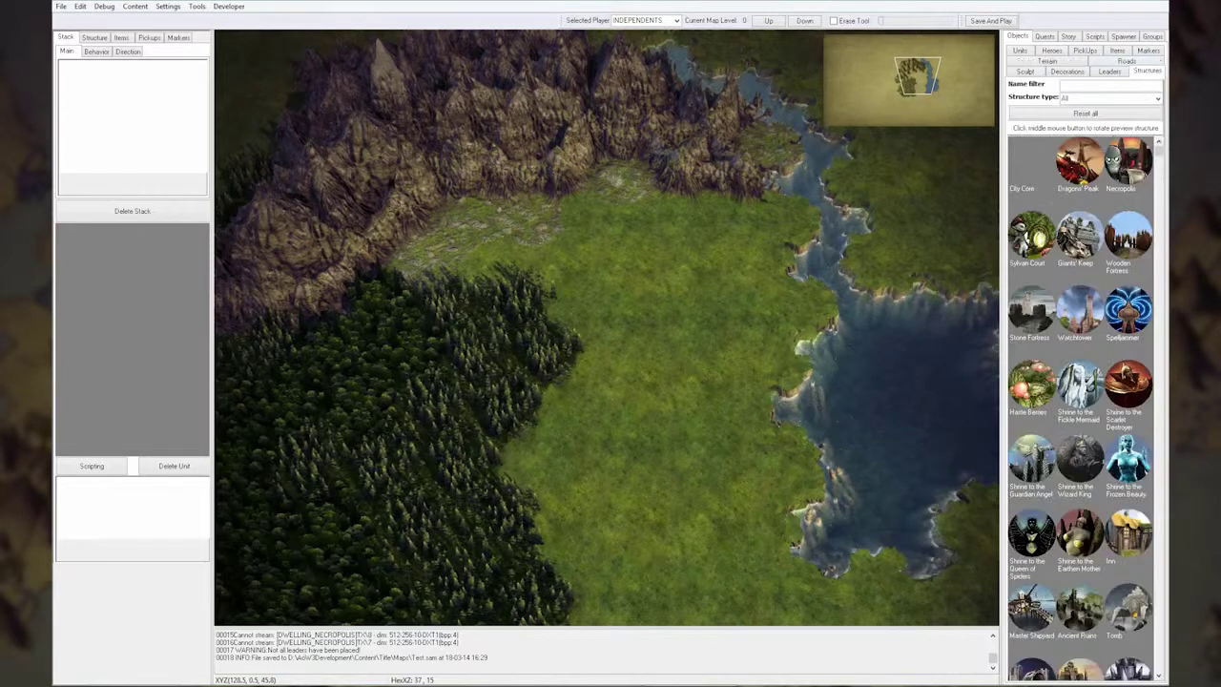
pyautogui.click(1019, 153)
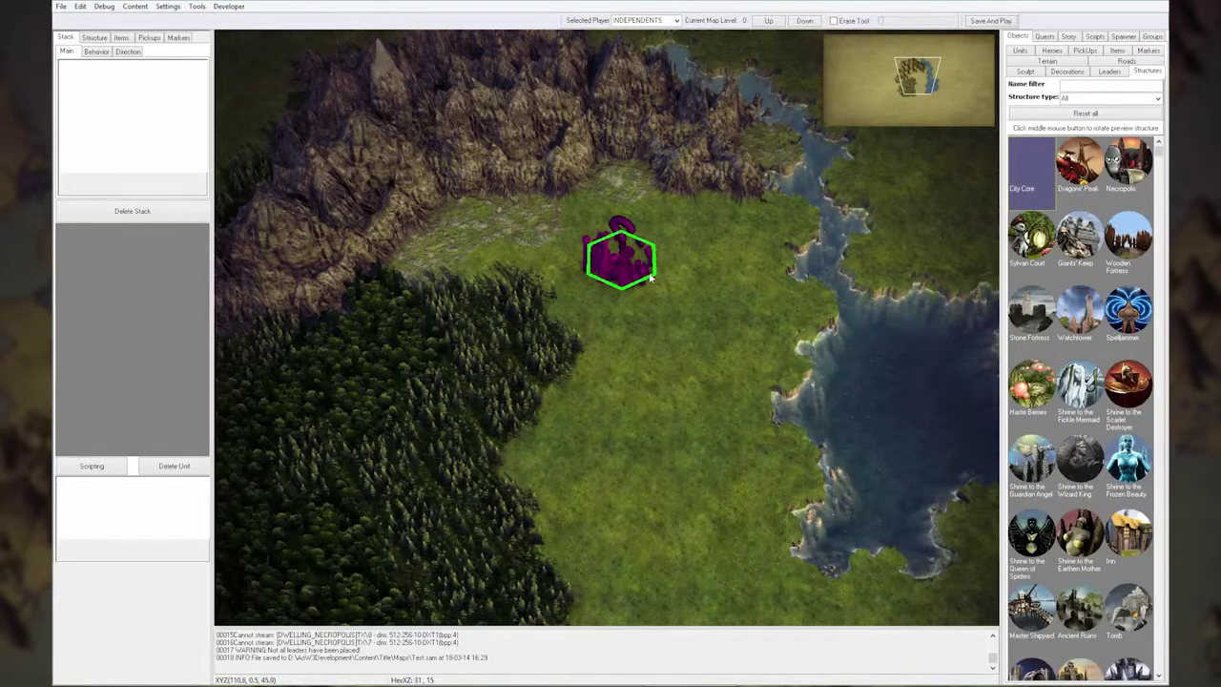
pyautogui.click(646, 279)
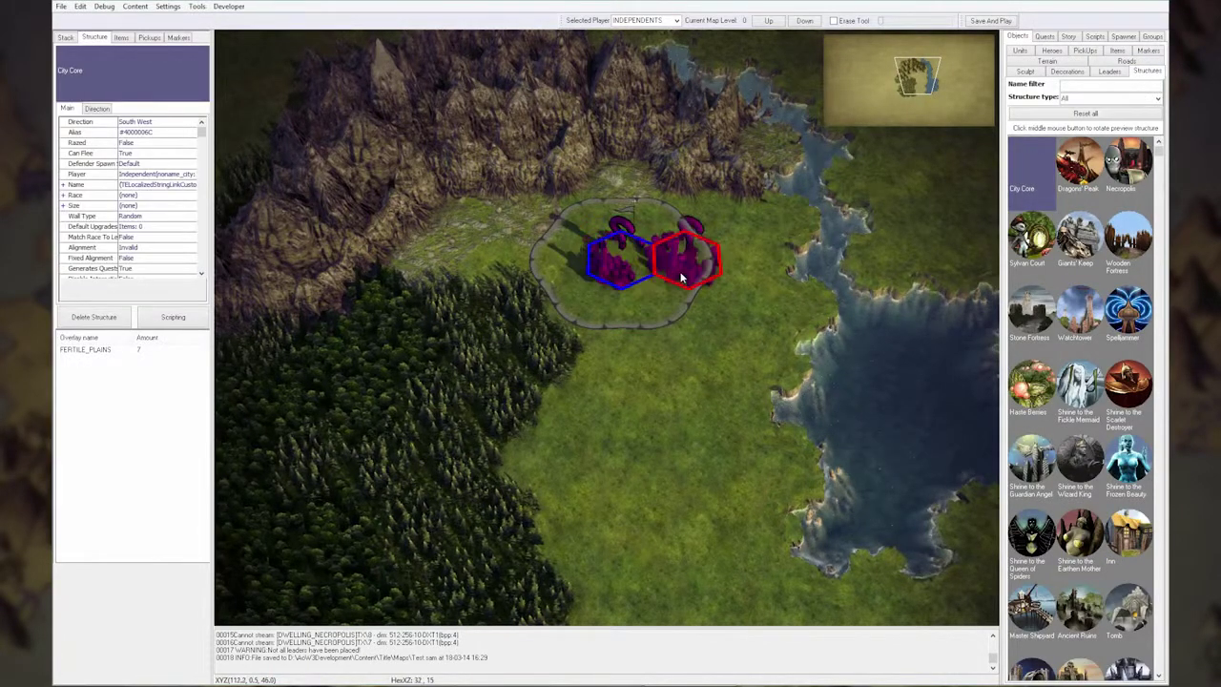
pyautogui.rightClick(683, 278)
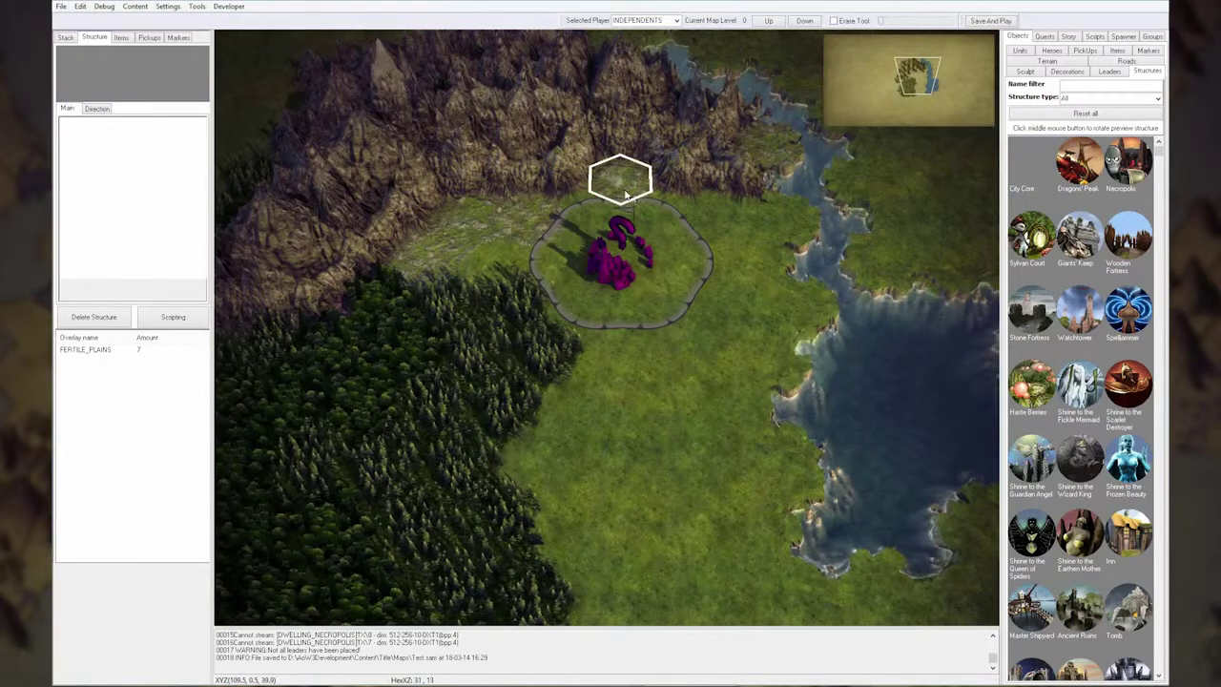
# Set the city's race resource to High Elf - Race Definition and its size resource to City - City Size Definition
pyautogui.click(619, 255)
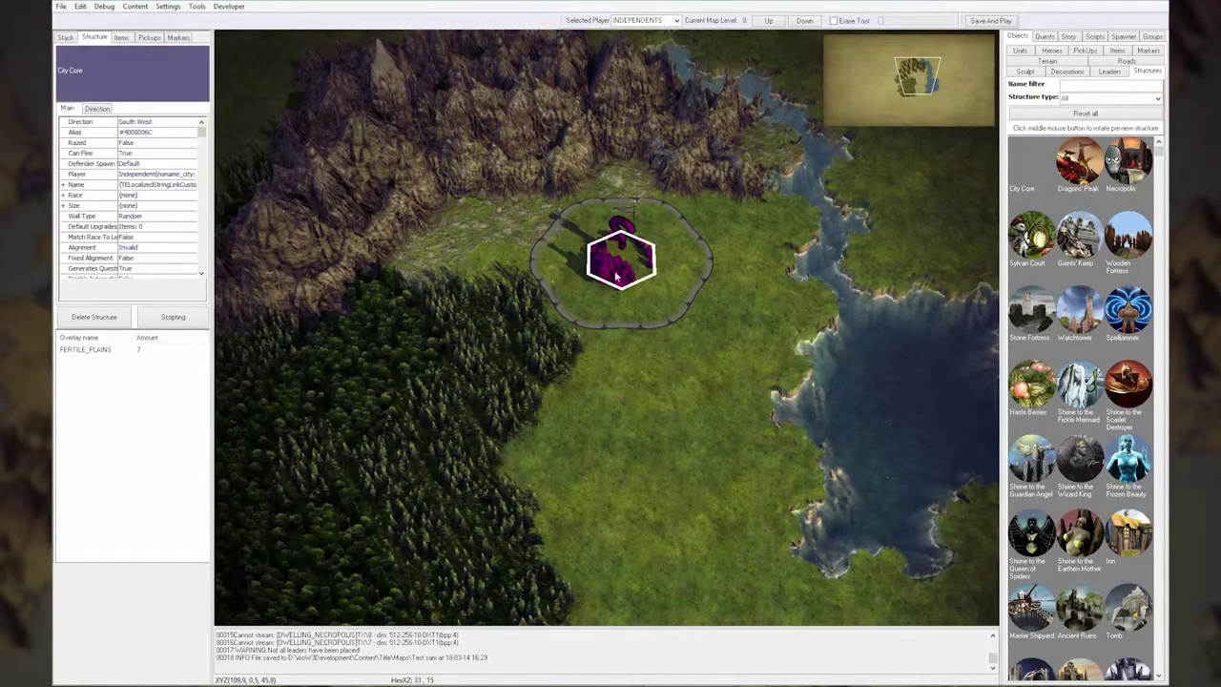
pyautogui.click(63, 195)
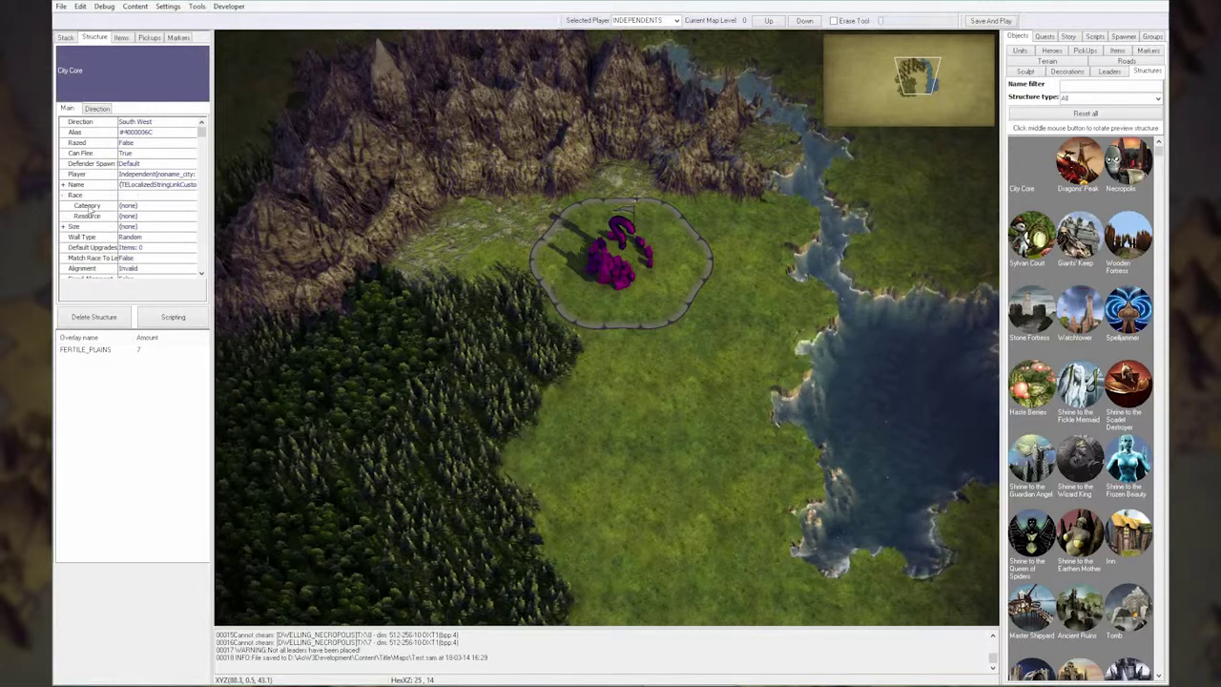
pyautogui.click(162, 218)
pyautogui.click(158, 264)
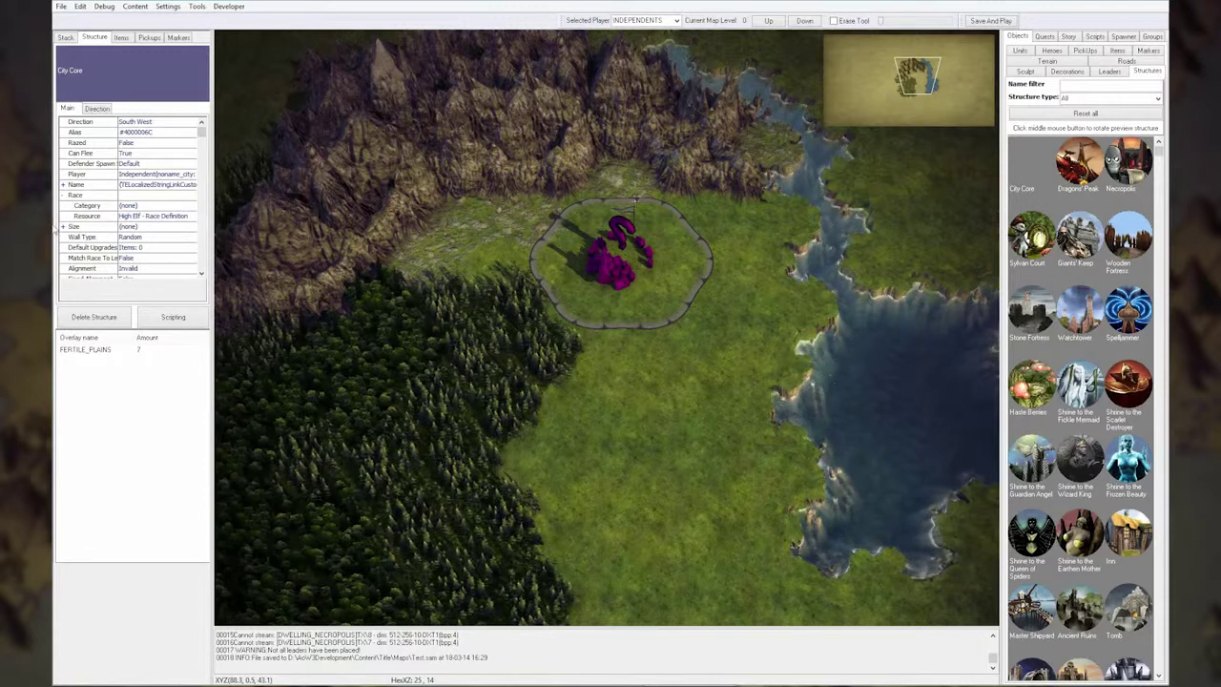
pyautogui.click(157, 250)
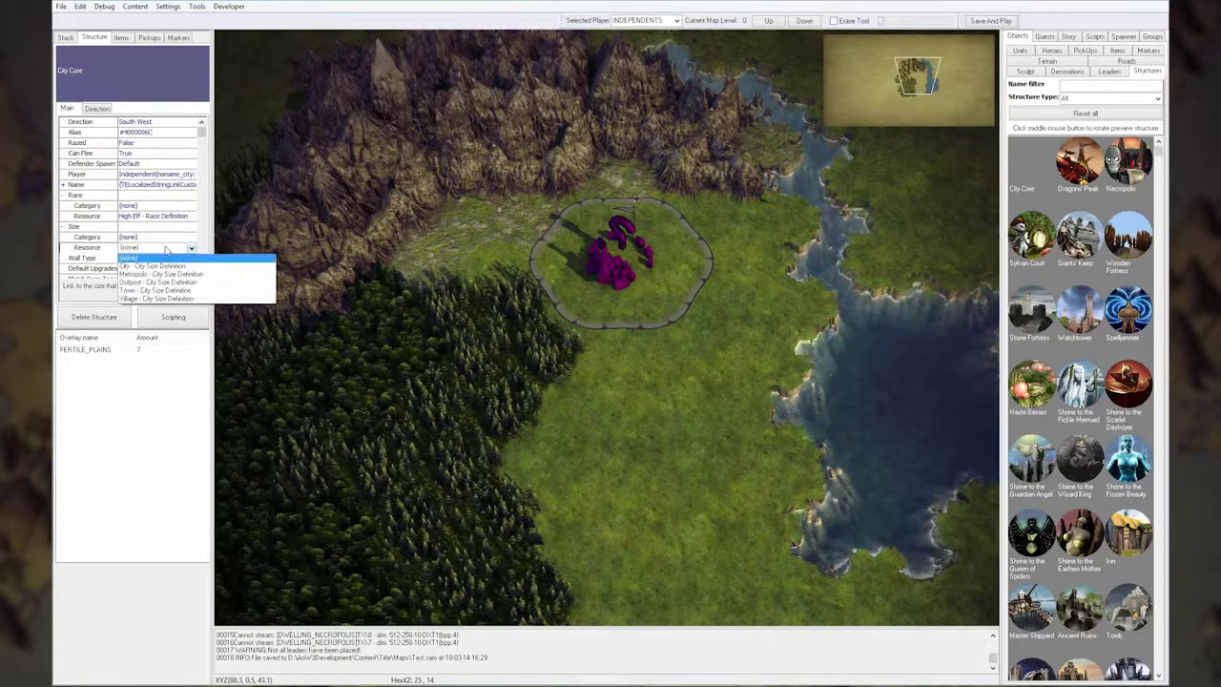
pyautogui.click(171, 267)
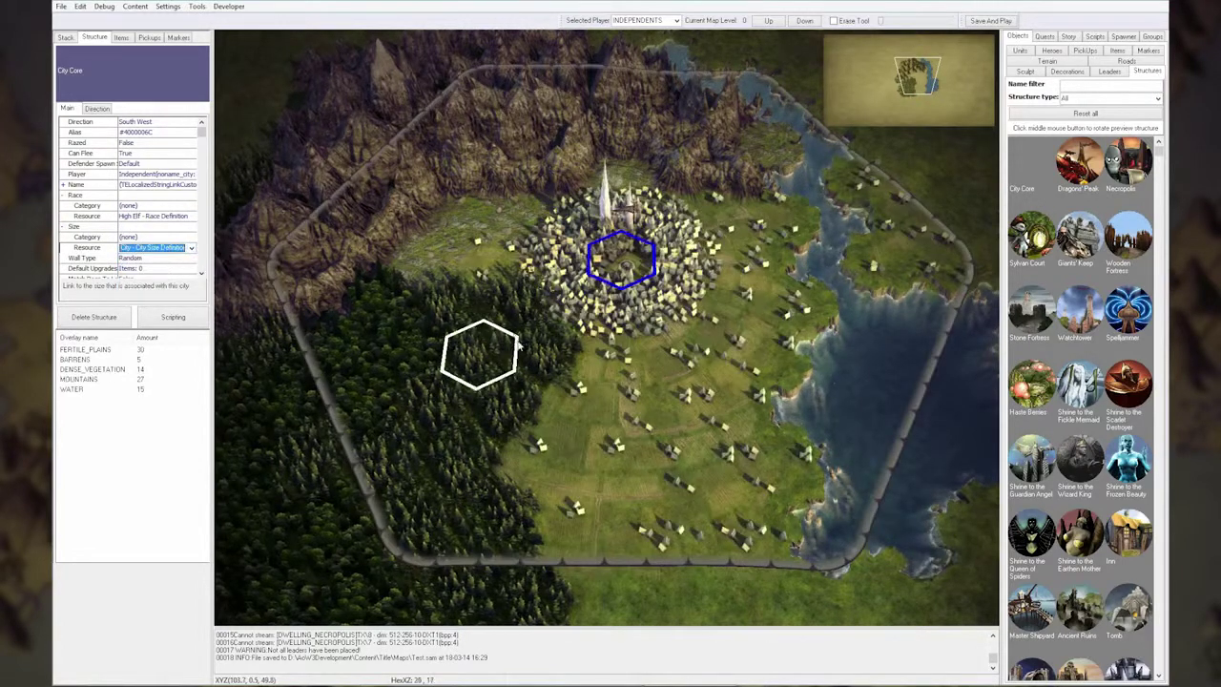
# Examine the city up close and its domain across the surrounding mountains, forest, river and lake
pyautogui.click(670, 469)
pyautogui.scroll(3, 665, 467)
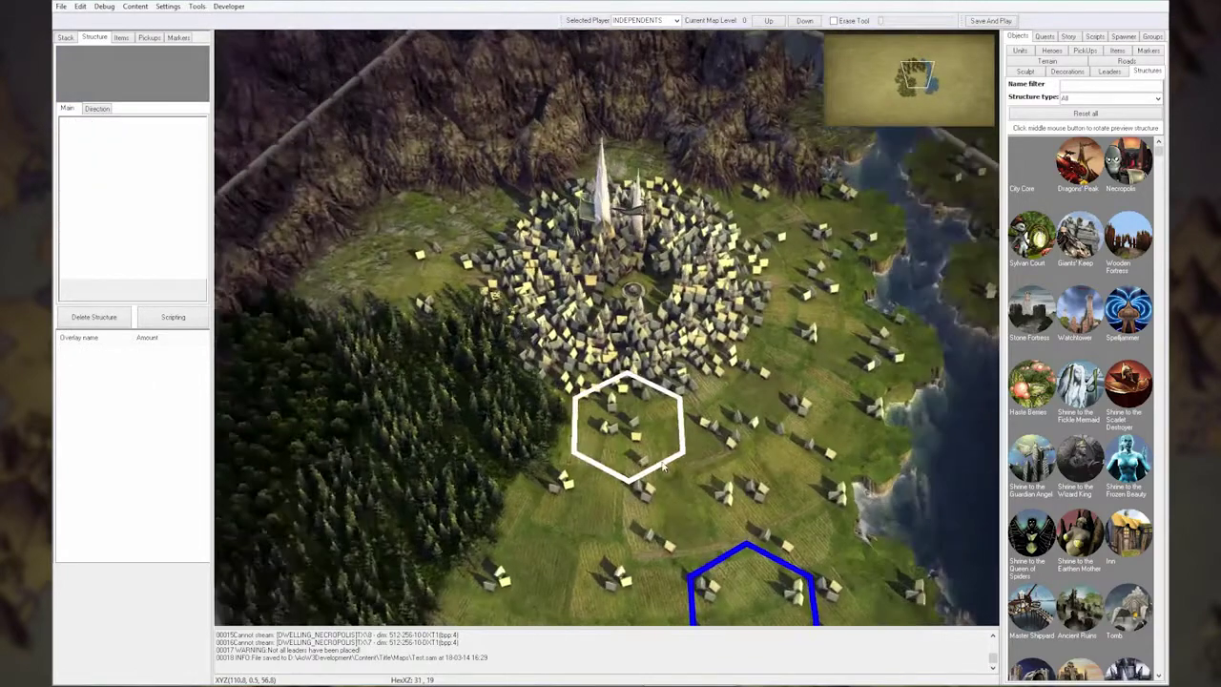
pyautogui.scroll(-5, 661, 459)
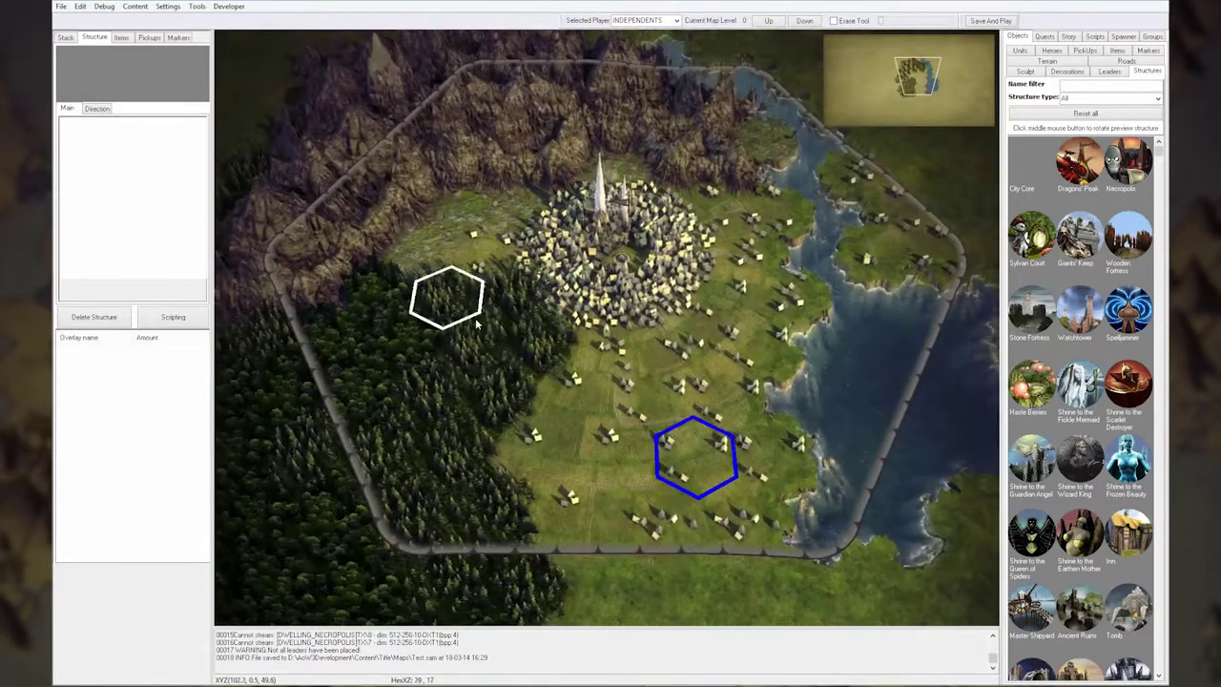
pyautogui.moveTo(488, 331); pyautogui.dragTo(423, 329, button='right')
pyautogui.moveTo(801, 429); pyautogui.dragTo(712, 352, button='right')
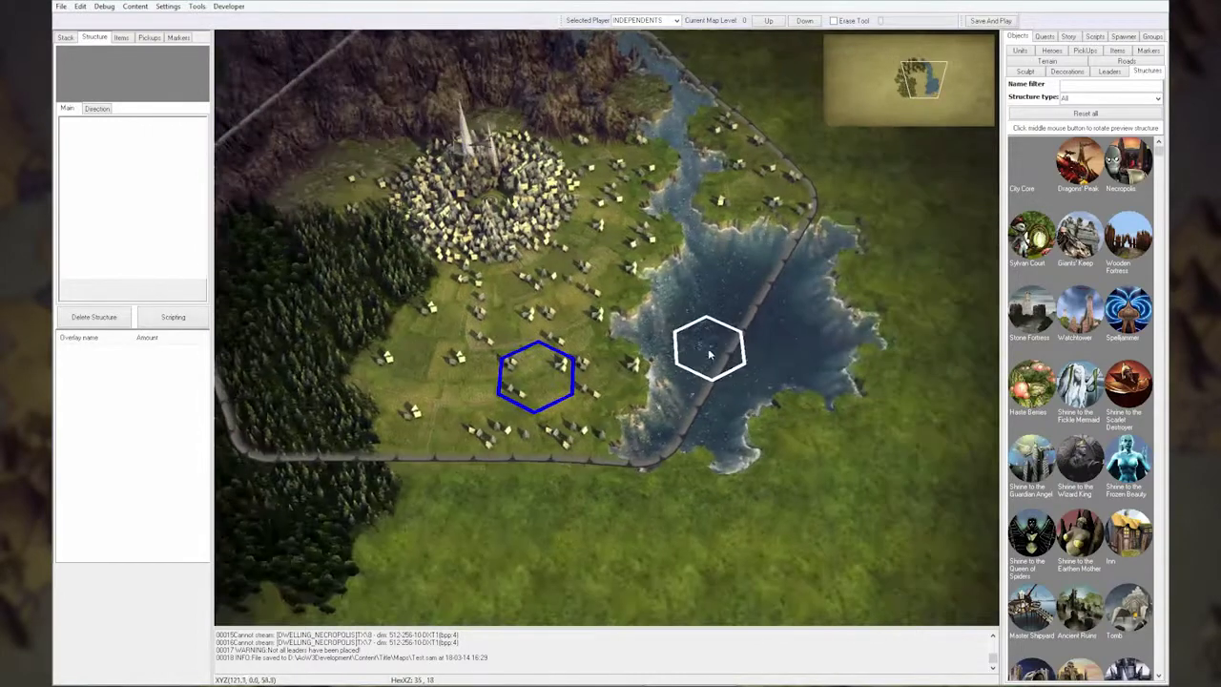
pyautogui.scroll(2, 706, 325)
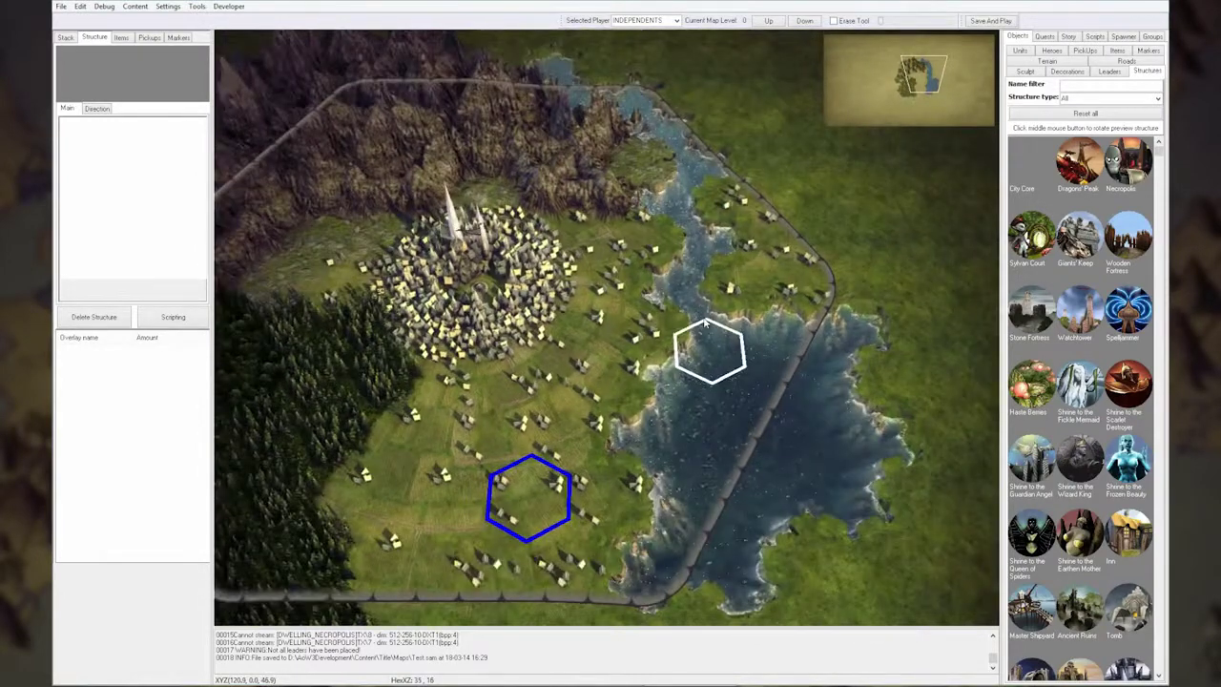
pyautogui.scroll(-2, 706, 325)
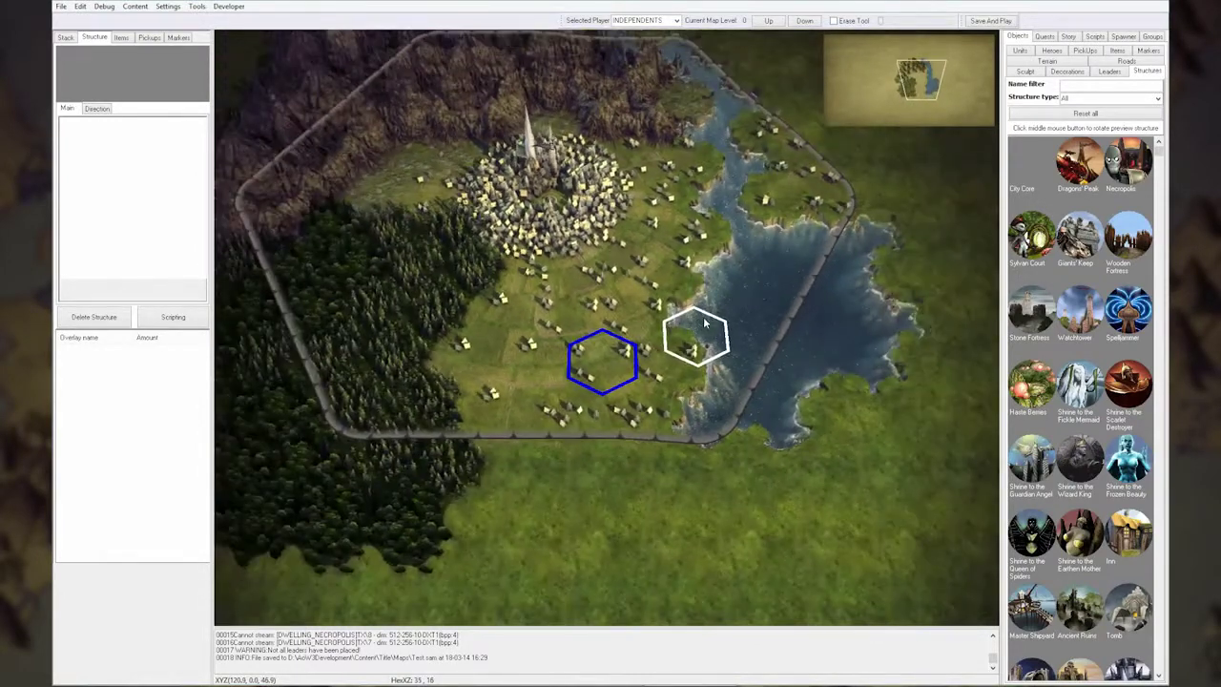
pyautogui.scroll(3, 920, 325)
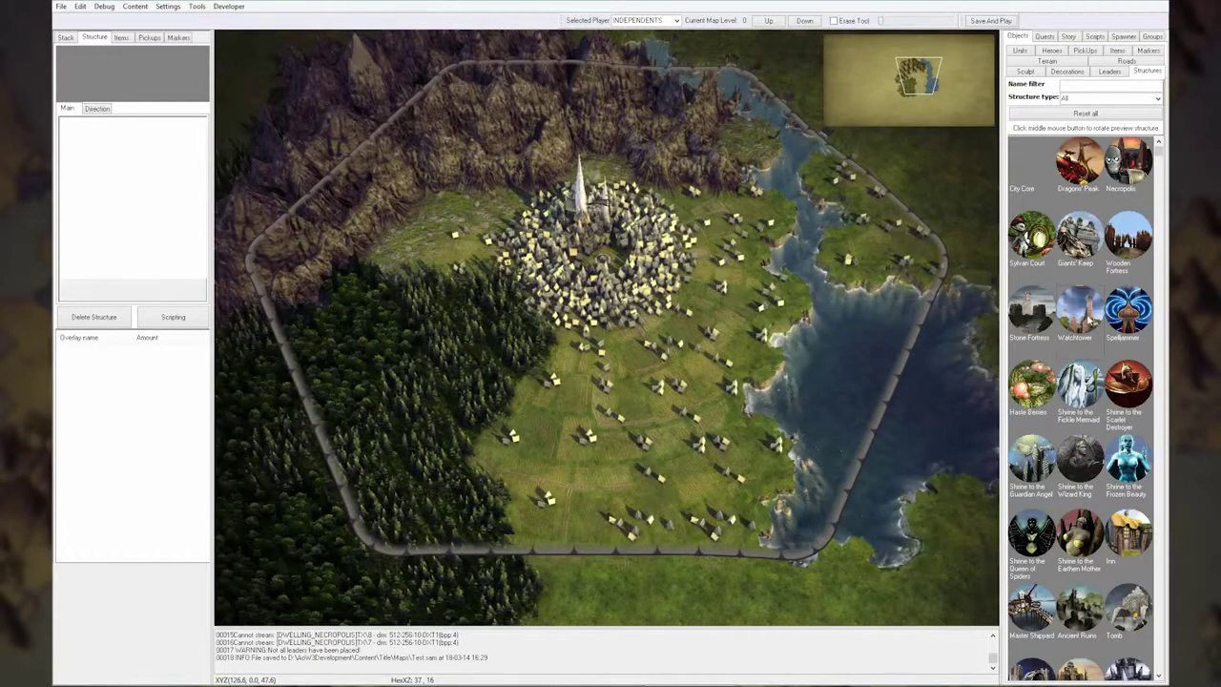
# Place a Watchtower on the river's western bank east of the city and a magic node on the lake's western shore
pyautogui.click(1079, 322)
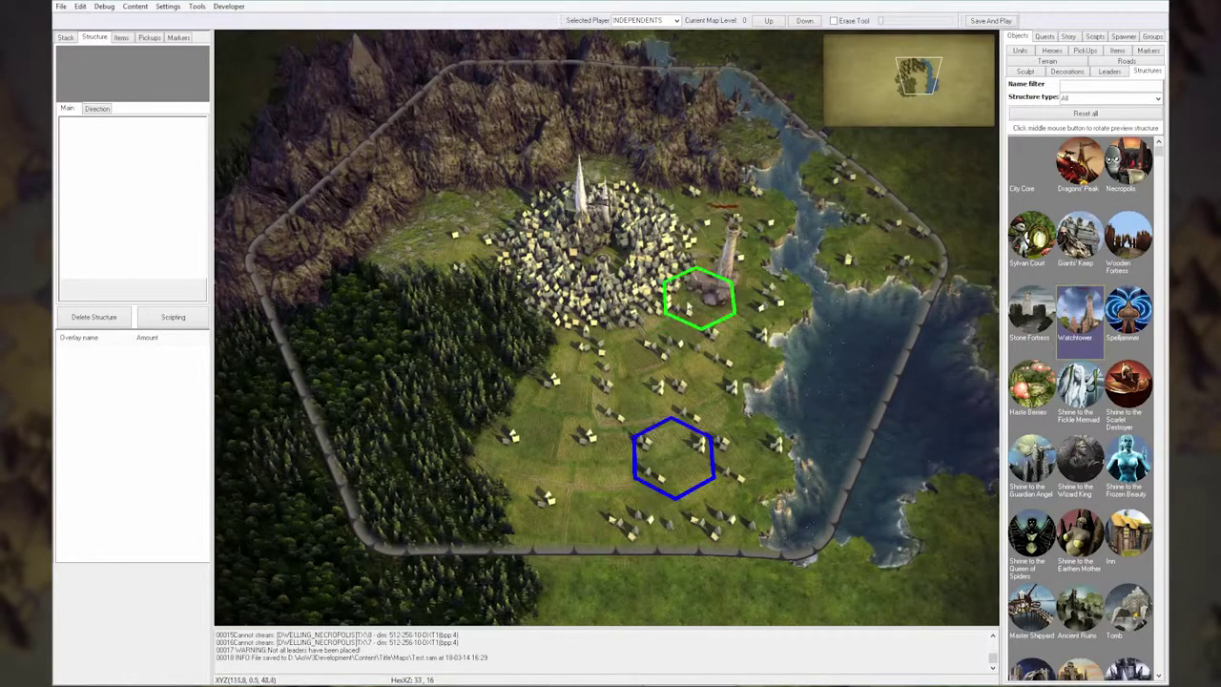
pyautogui.click(775, 296)
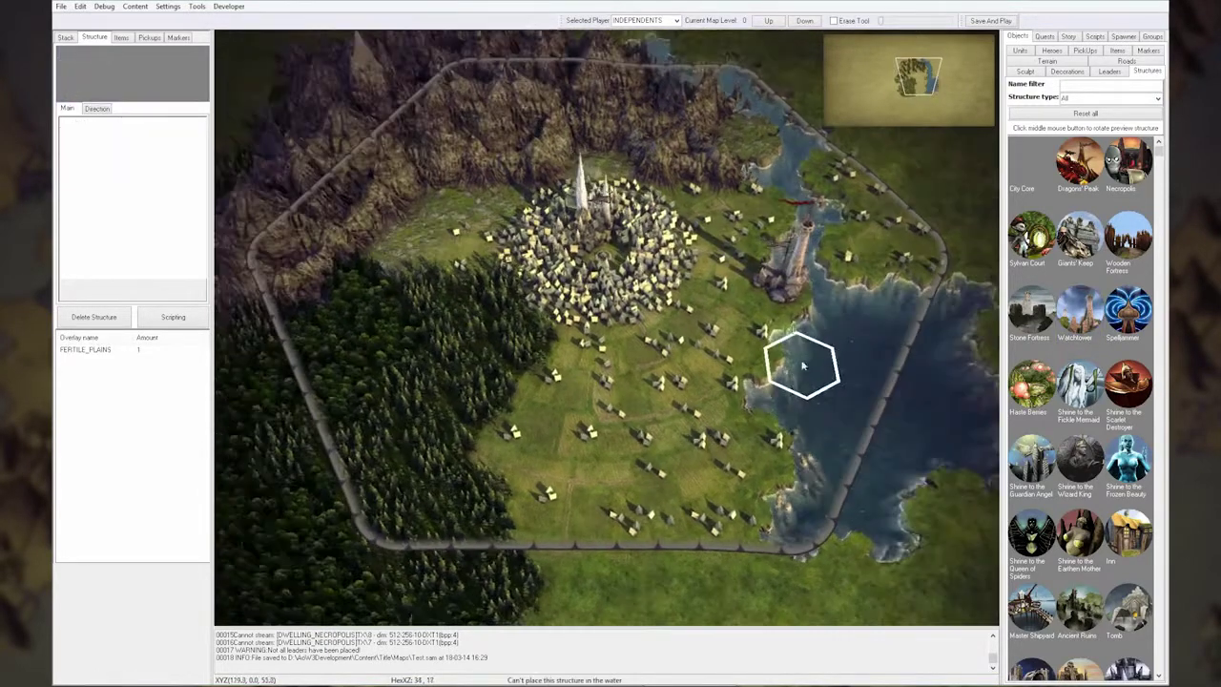
pyautogui.press('Right')
pyautogui.press('Left')
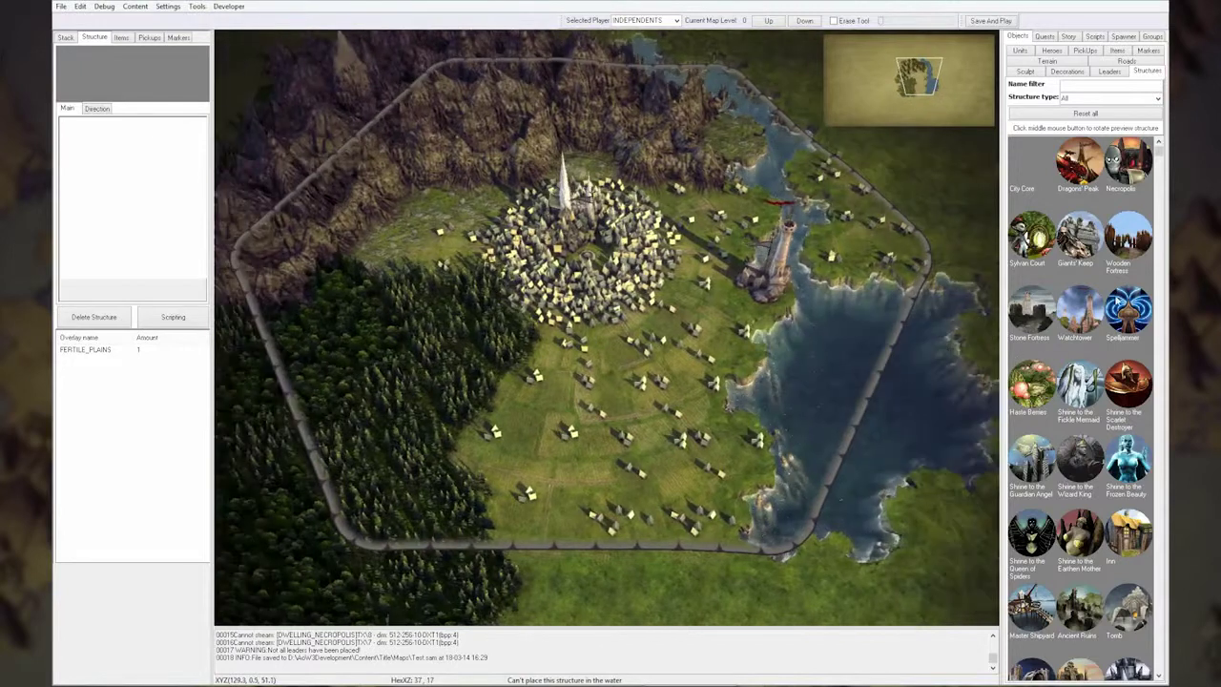
pyautogui.scroll(-4, 1076, 343)
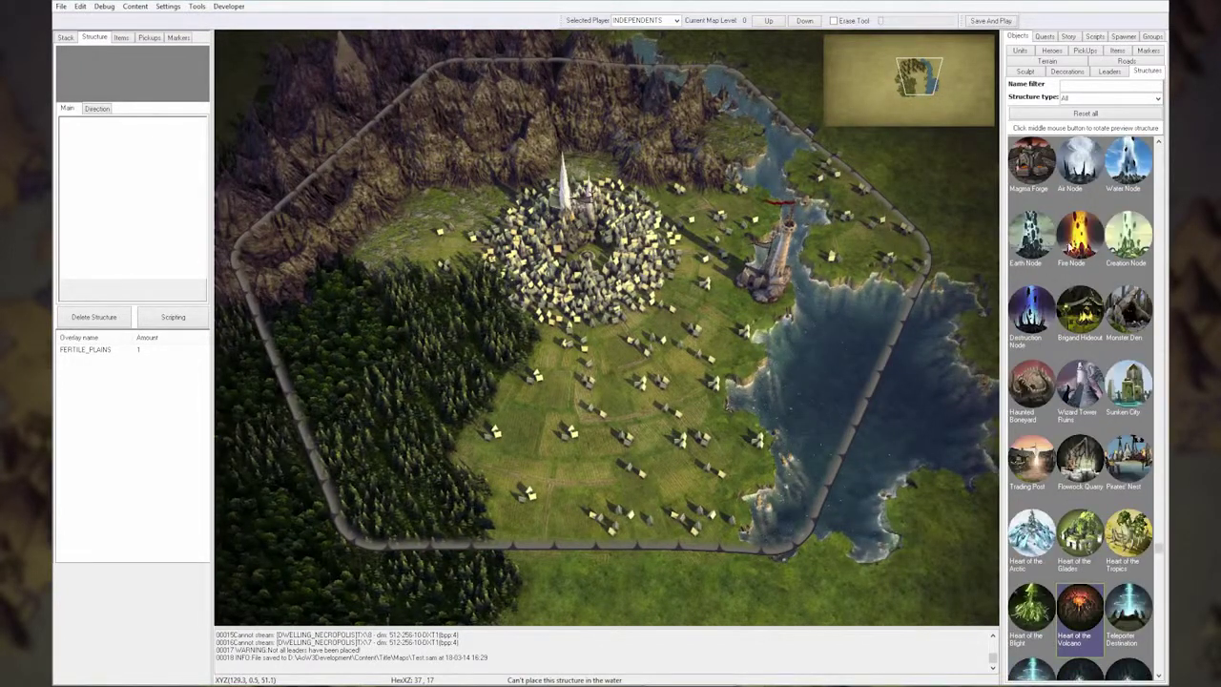
pyautogui.click(1129, 162)
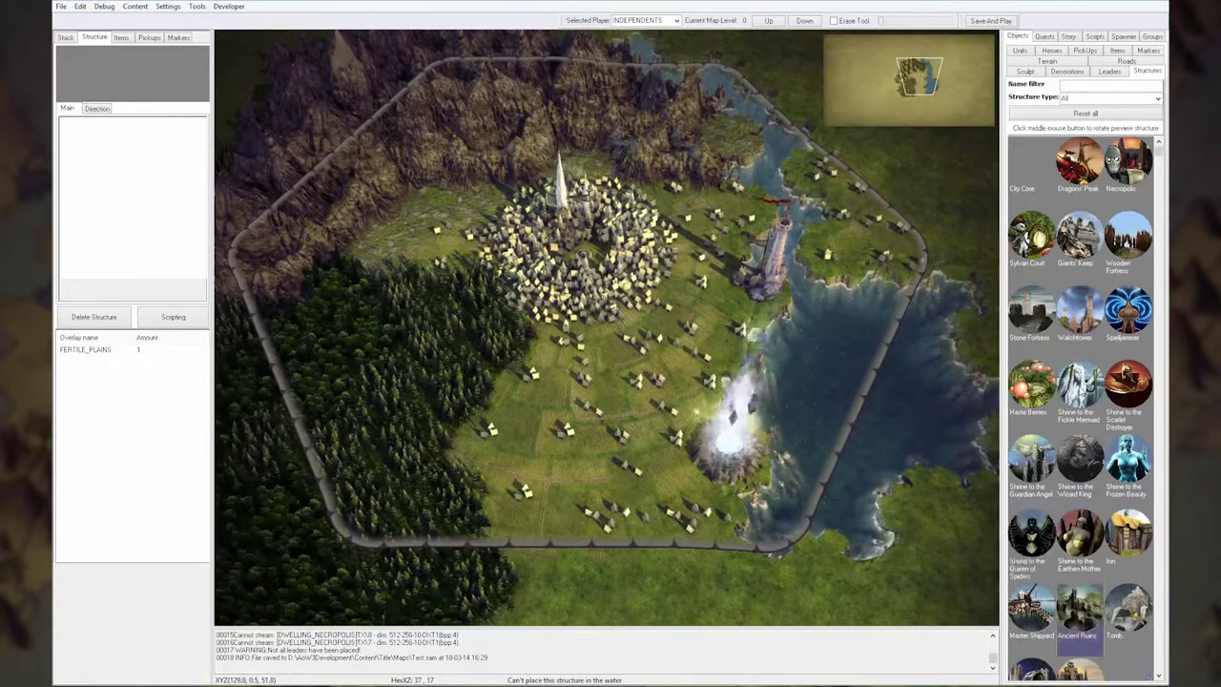
# Look through the available structures, including the shrines, dungeons, elemental nodes and resource sites
pyautogui.scroll(-5, 1081, 401)
pyautogui.scroll(-2, 1079, 441)
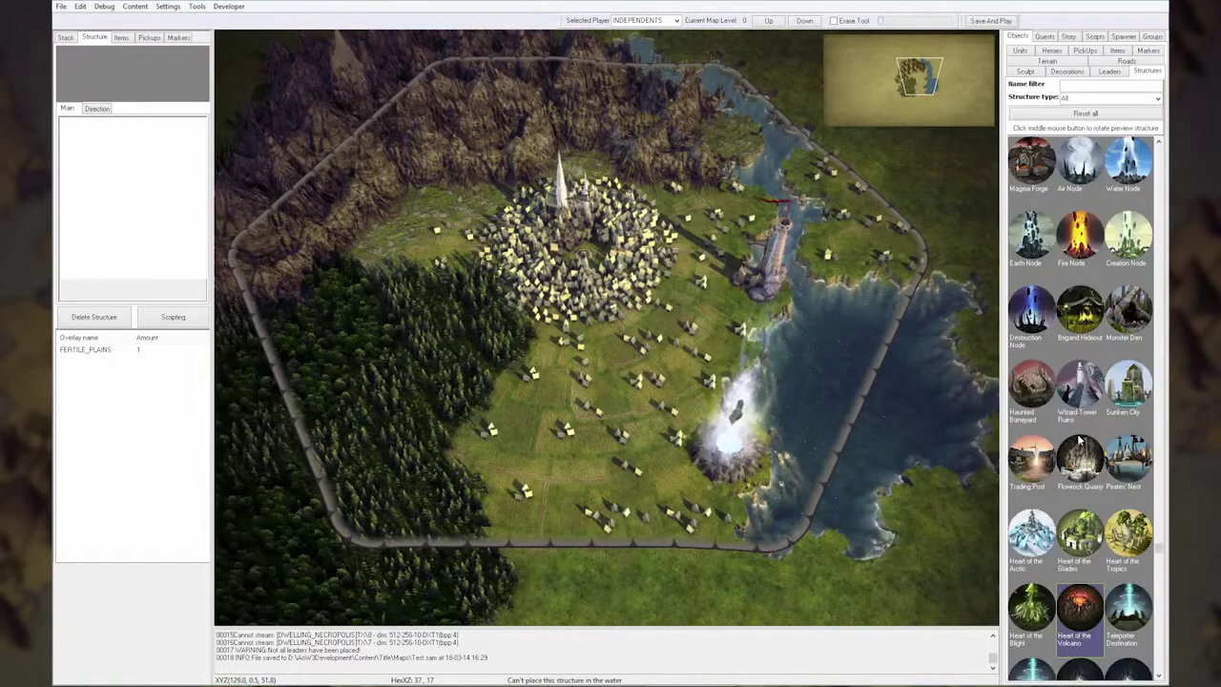
pyautogui.scroll(6, 1083, 435)
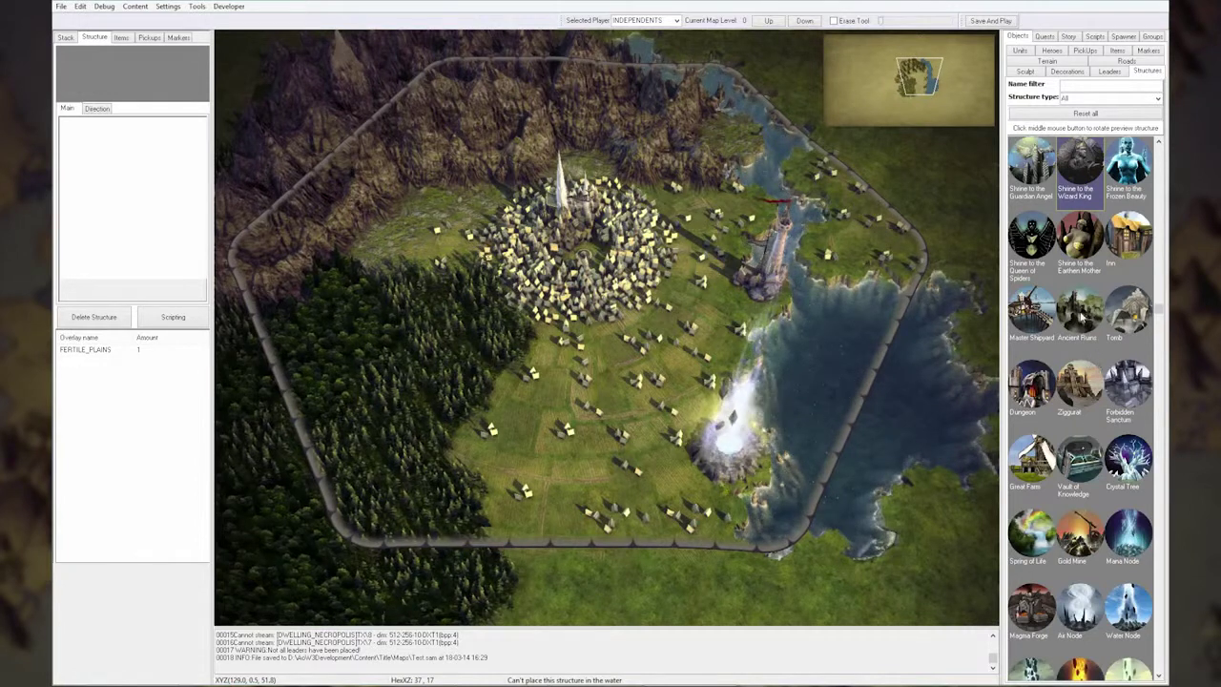
pyautogui.scroll(-5, 1079, 615)
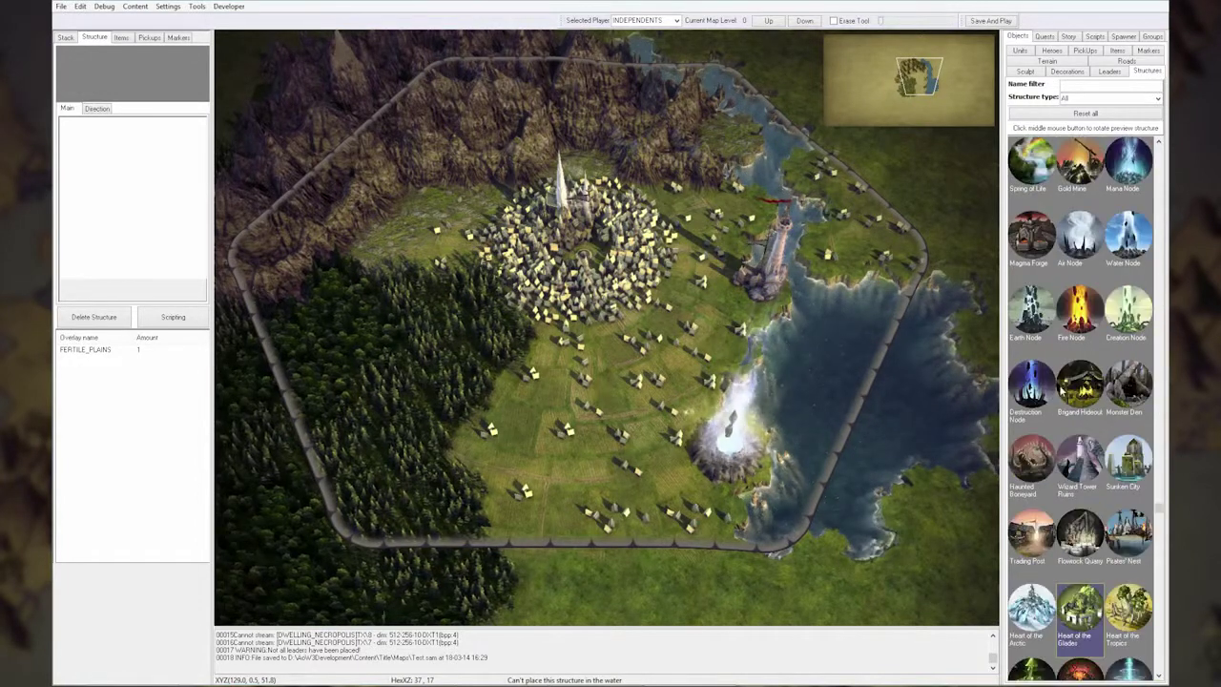
pyautogui.scroll(5, 1096, 324)
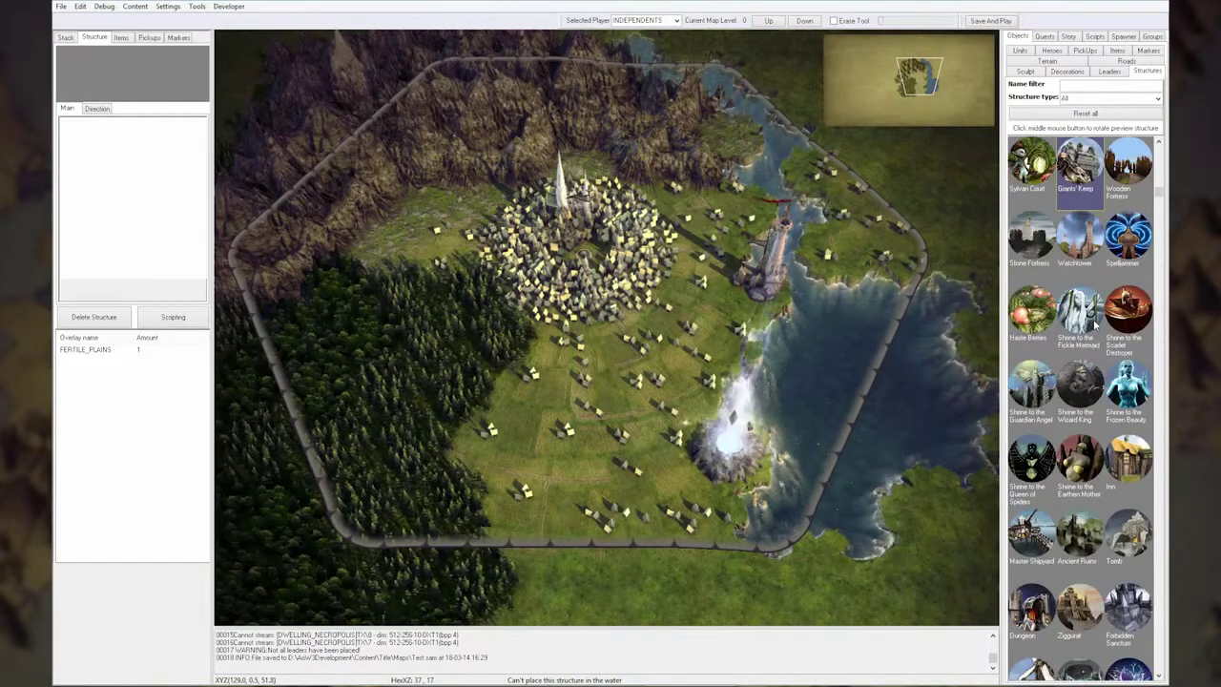
pyautogui.scroll(-2, 1095, 325)
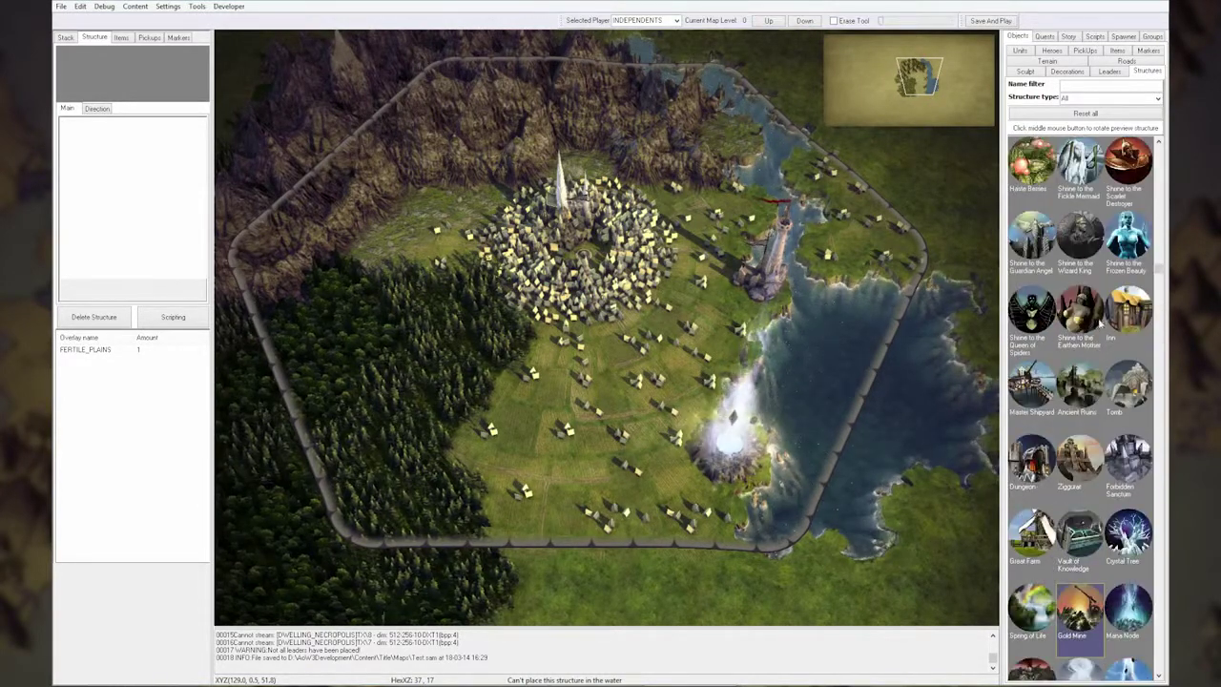
pyautogui.scroll(-1, 1082, 379)
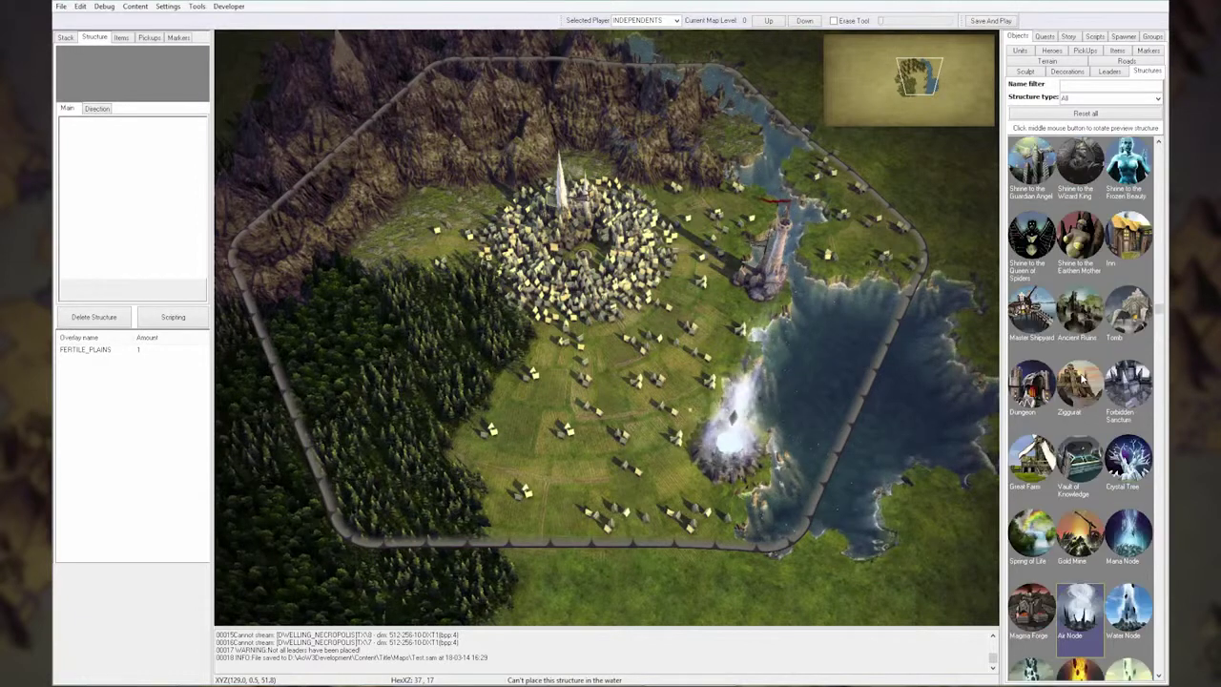
pyautogui.scroll(-4, 1083, 379)
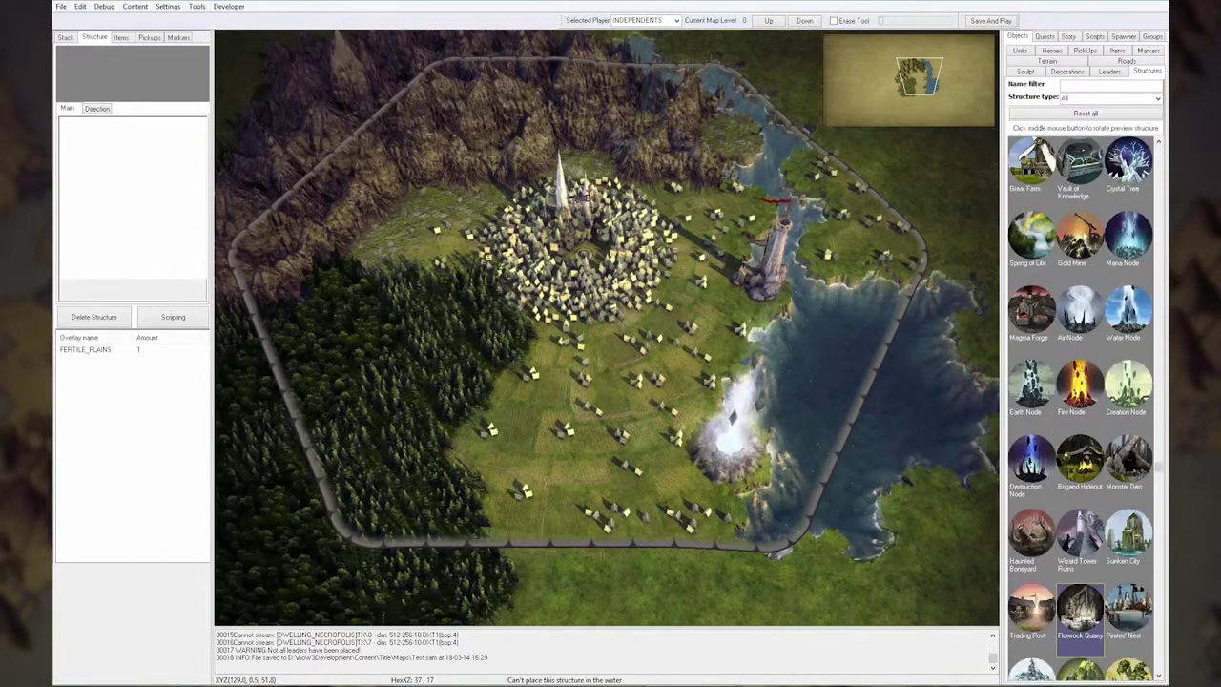
# Place three Gold Mines along the mountains' southern foot, two west of the city and one east of it
pyautogui.click(1079, 233)
pyautogui.click(421, 205)
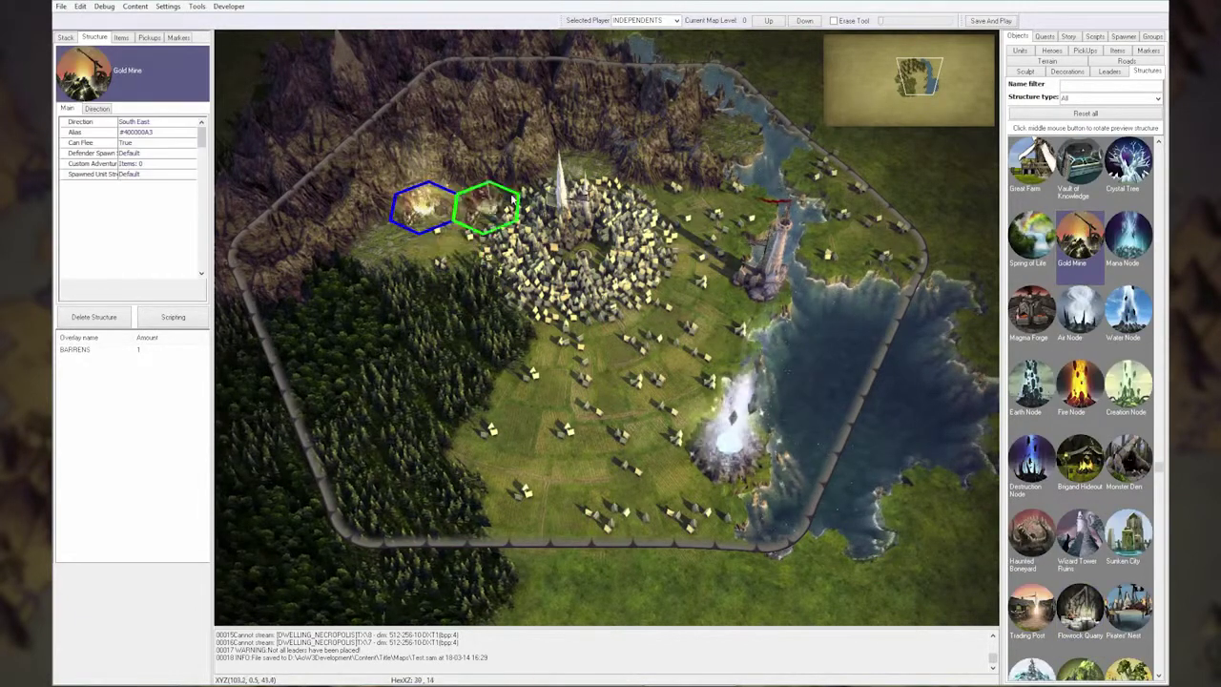
pyautogui.click(673, 205)
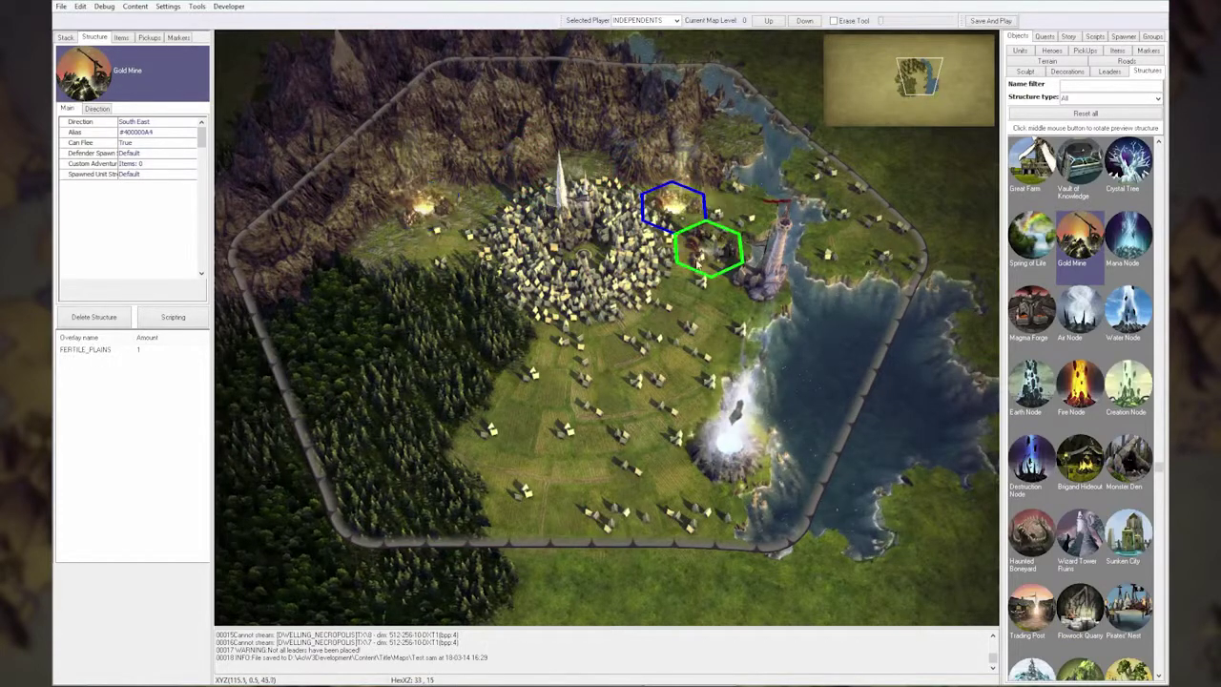
pyautogui.click(384, 250)
pyautogui.rightClick(466, 395)
pyautogui.moveTo(574, 472); pyautogui.dragTo(492, 392, button='right')
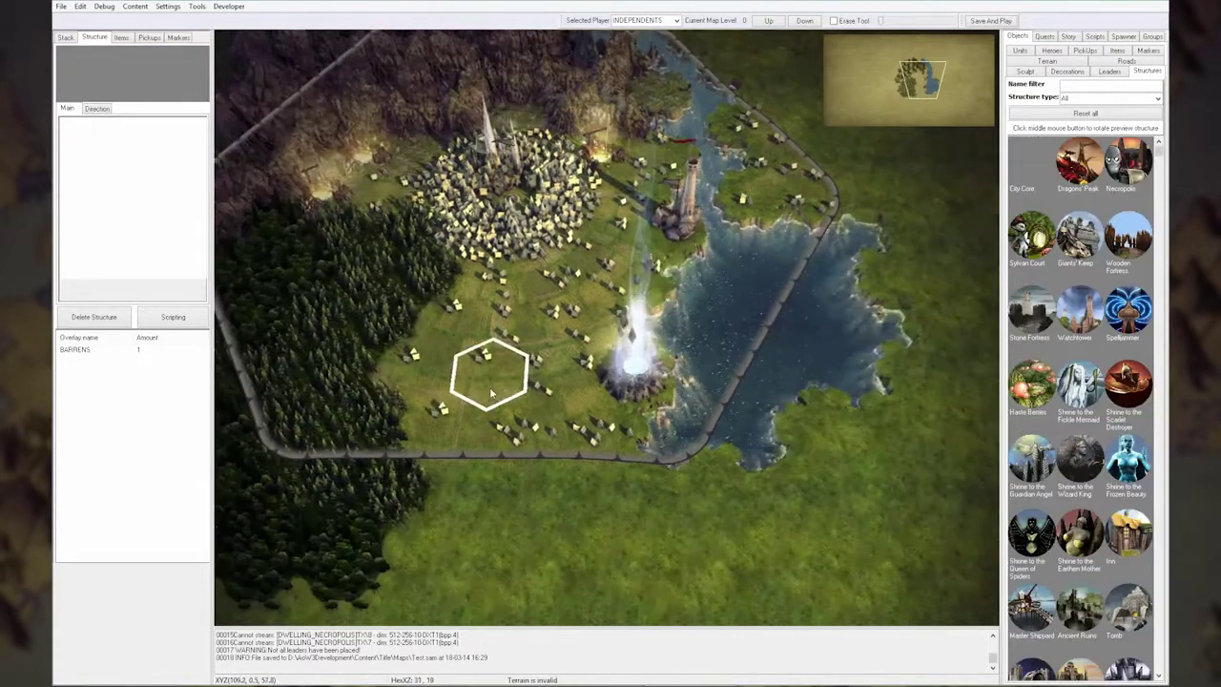
# Raise the terrain with the Sculpt tool across the western meadow and along the forest edge up toward the gold mines
pyautogui.moveTo(460, 472); pyautogui.dragTo(641, 402, button='right')
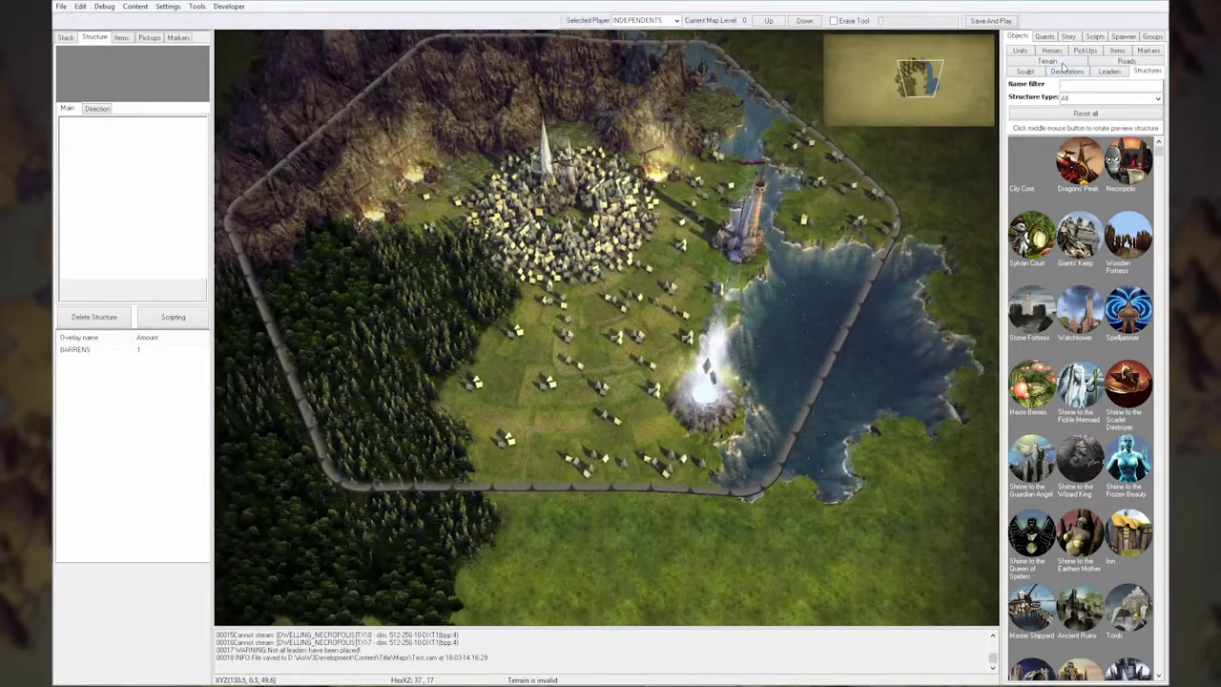
pyautogui.click(1026, 73)
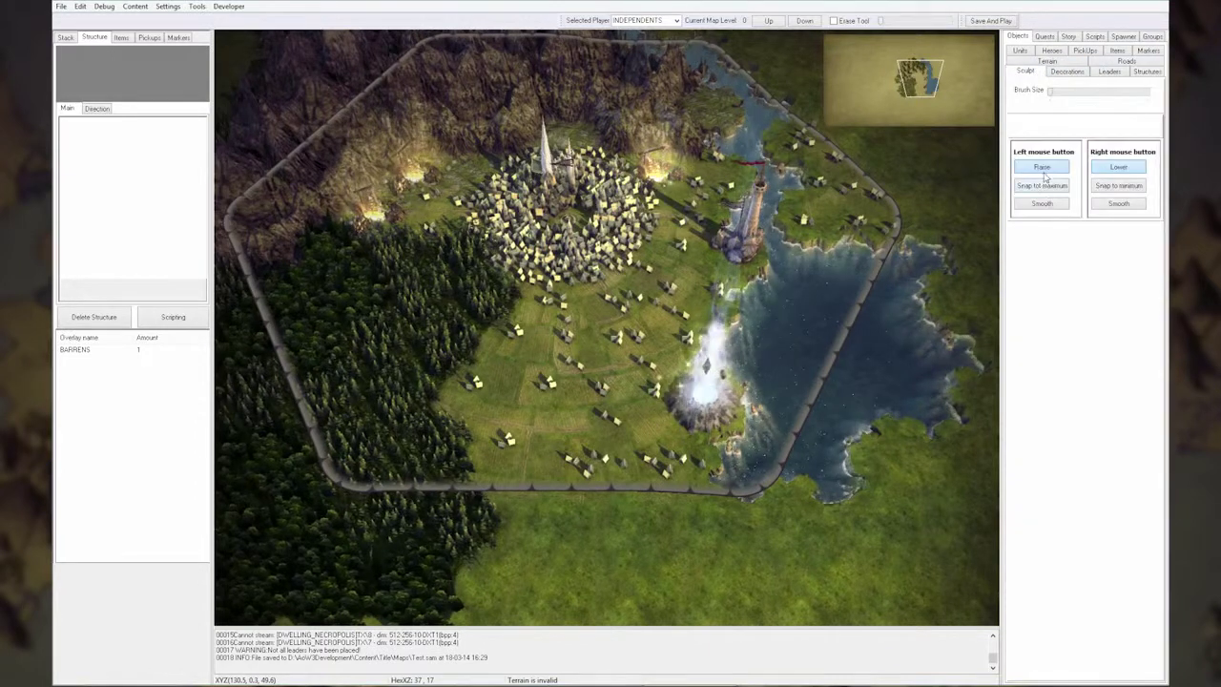
pyautogui.click(1087, 94)
pyautogui.moveTo(472, 420)
pyautogui.mouseDown()
pyautogui.moveTo(477, 229)
pyautogui.moveTo(428, 193)
pyautogui.mouseUp()
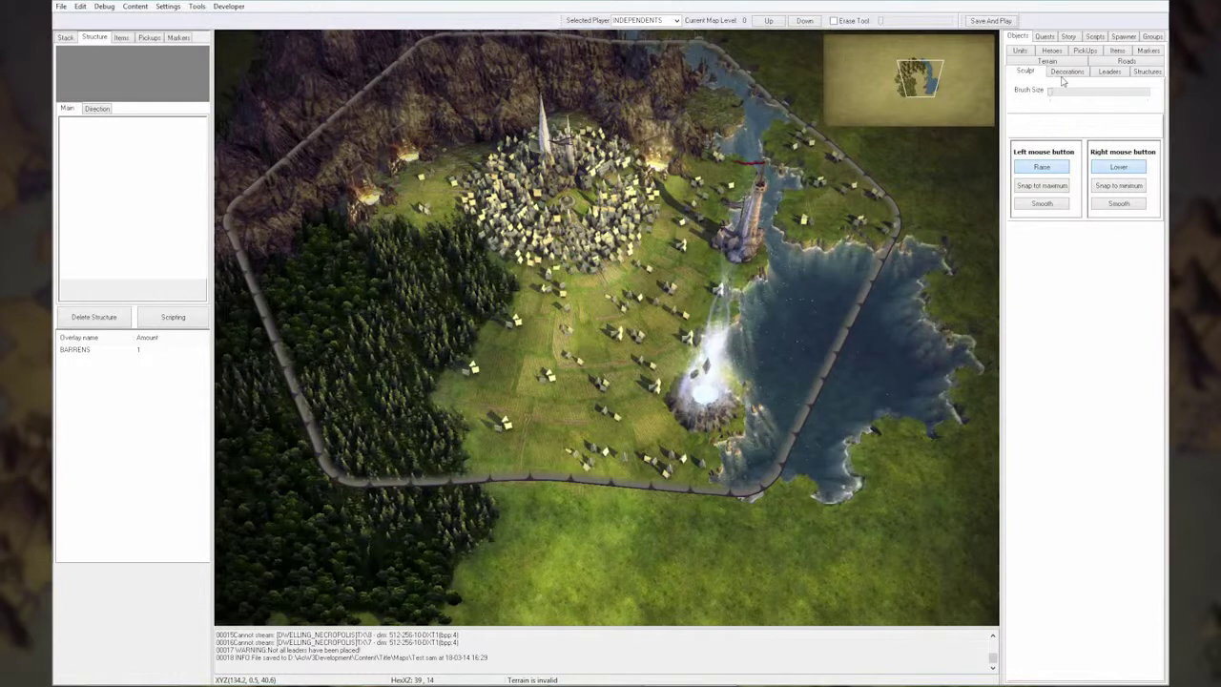
# Draw a road from the High Elf city's southern edge past the magic node to the domain's southern border
pyautogui.click(1125, 63)
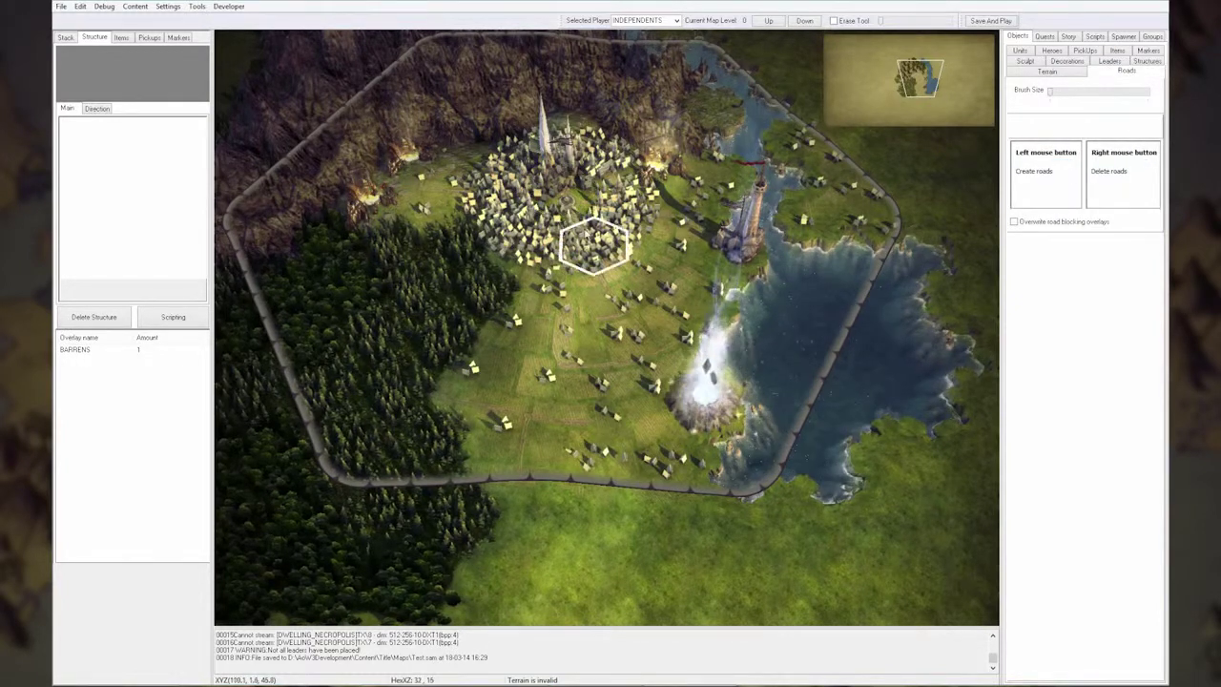
pyautogui.moveTo(617, 327)
pyautogui.mouseDown()
pyautogui.moveTo(650, 376)
pyautogui.moveTo(623, 421)
pyautogui.moveTo(660, 488)
pyautogui.mouseUp()
pyautogui.rightClick(594, 458)
pyautogui.press('Down')
pyautogui.press('Right')
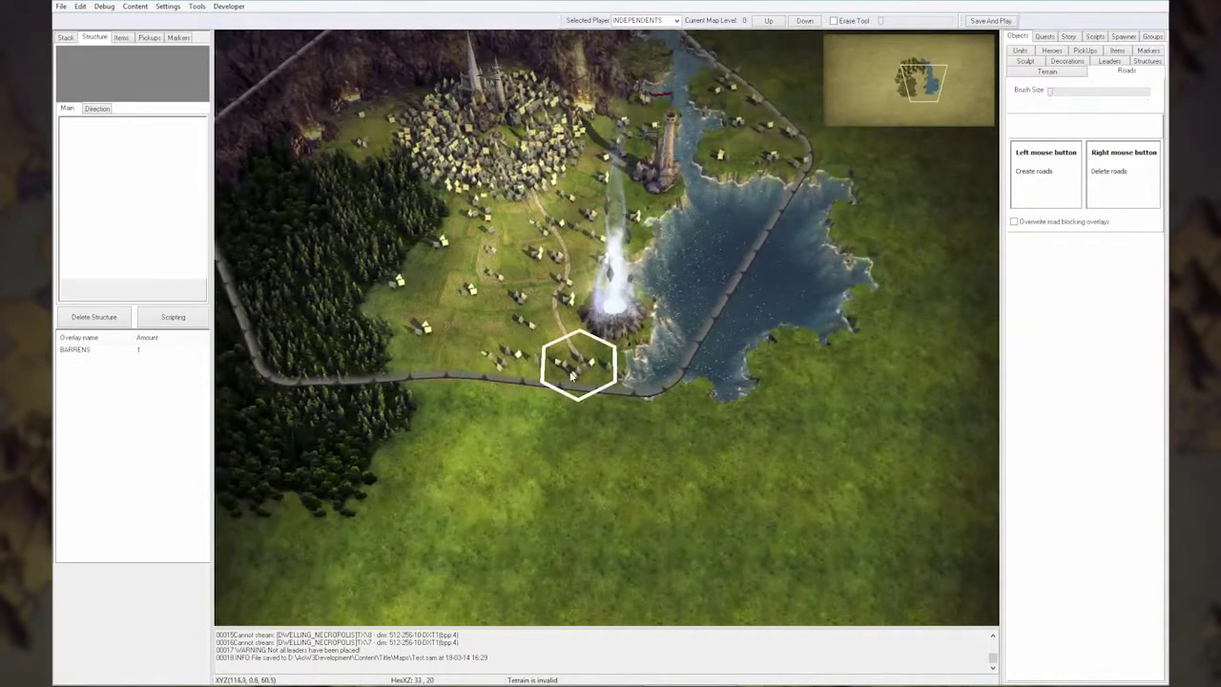
# Extend the road around the lake's southern shore and eastward in gentle curves across the open plains
pyautogui.moveTo(576, 374)
pyautogui.mouseDown()
pyautogui.moveTo(621, 427)
pyautogui.moveTo(691, 420)
pyautogui.moveTo(853, 490)
pyautogui.moveTo(823, 480)
pyautogui.mouseUp()
pyautogui.press('Right')
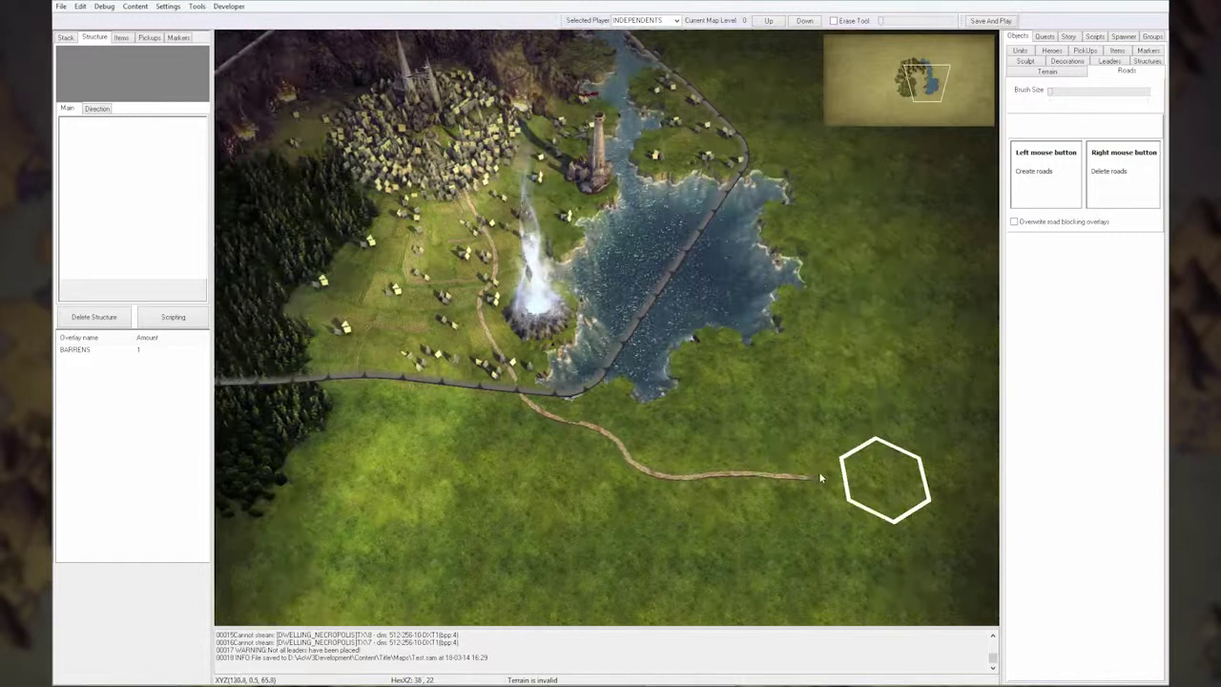
pyautogui.press('Right')
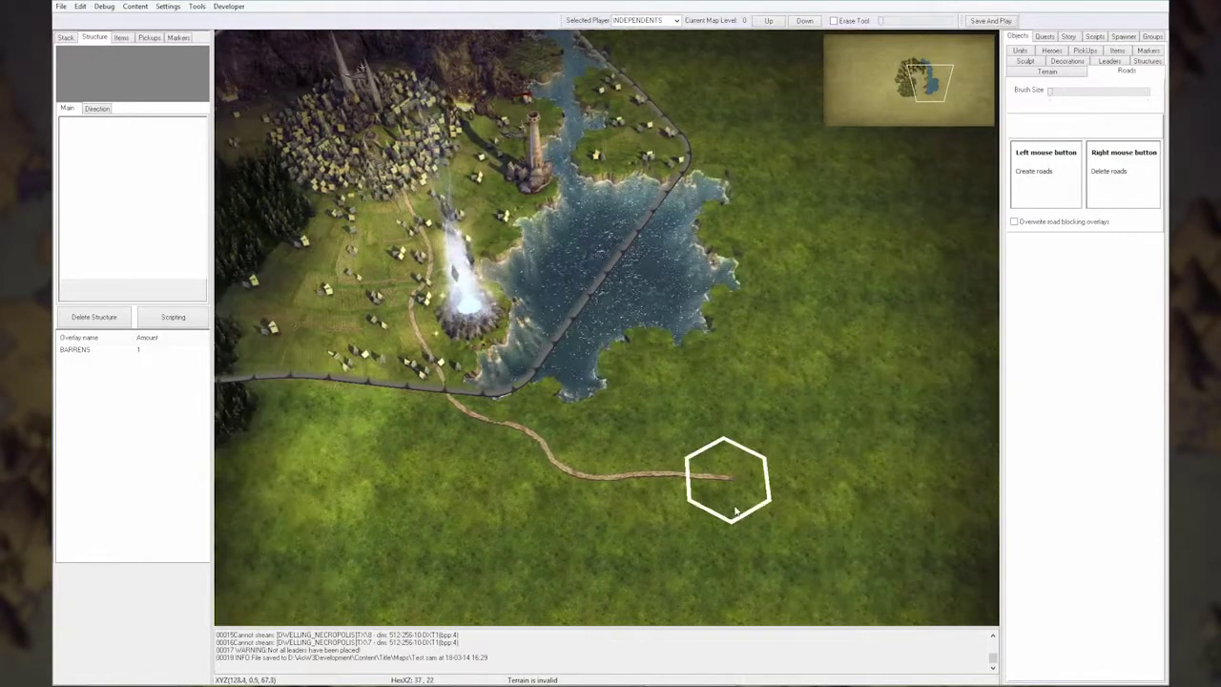
pyautogui.moveTo(733, 510)
pyautogui.mouseDown()
pyautogui.moveTo(763, 425)
pyautogui.moveTo(894, 433)
pyautogui.mouseUp()
pyautogui.rightClick(801, 480)
pyautogui.press('Right')
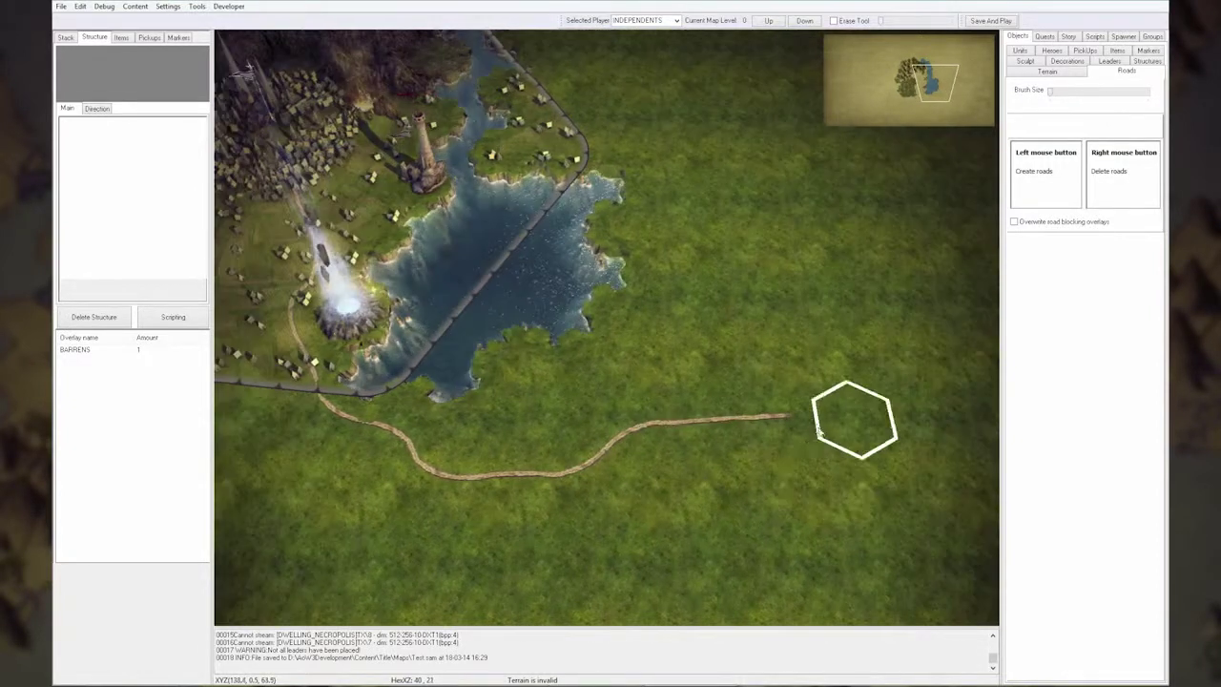
pyautogui.moveTo(790, 423); pyautogui.dragTo(882, 426)
pyautogui.press('Left')
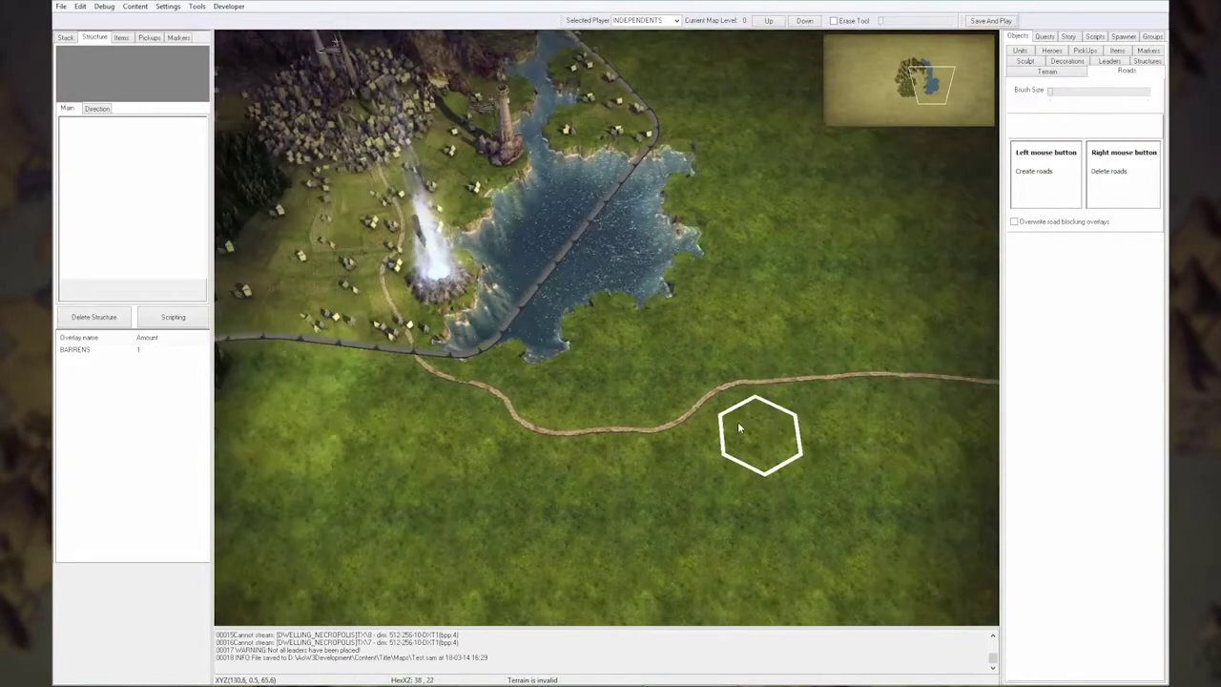
# Examine the road's full course from the High Elf city around the lake to its eastern end
pyautogui.press('Up')
pyautogui.scroll(3, 739, 426)
pyautogui.scroll(-3, 739, 426)
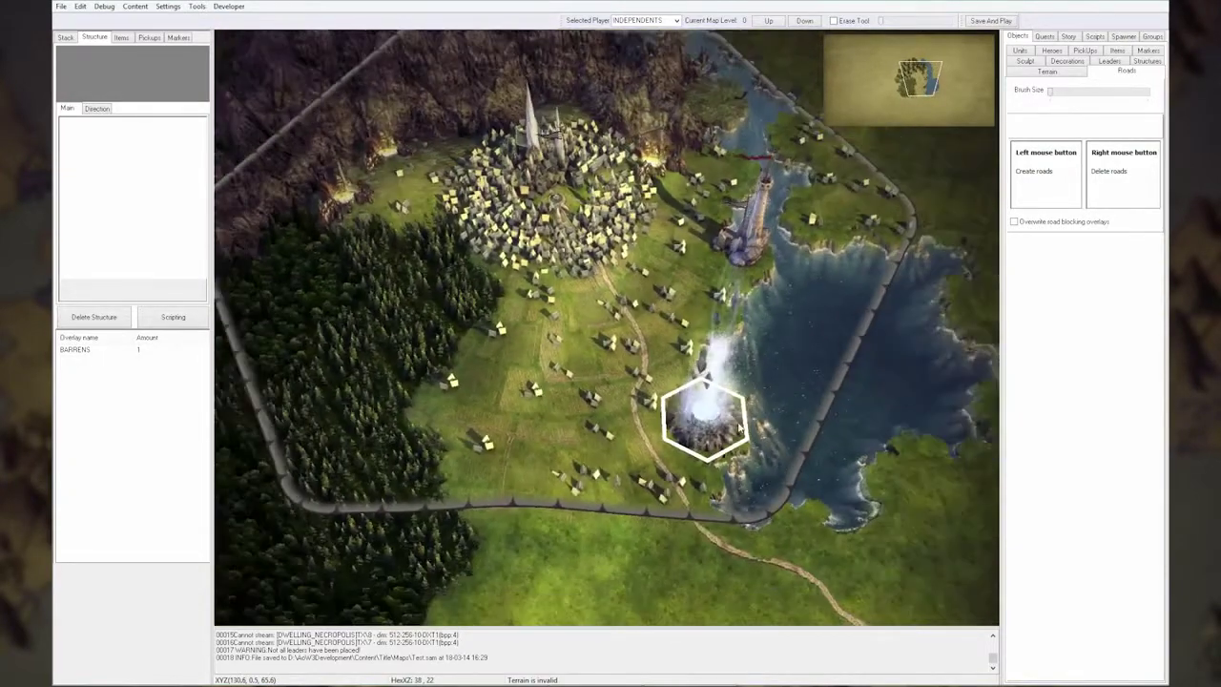
pyautogui.press('Up')
pyautogui.press('Right')
pyautogui.press('Down')
pyautogui.press('Right')
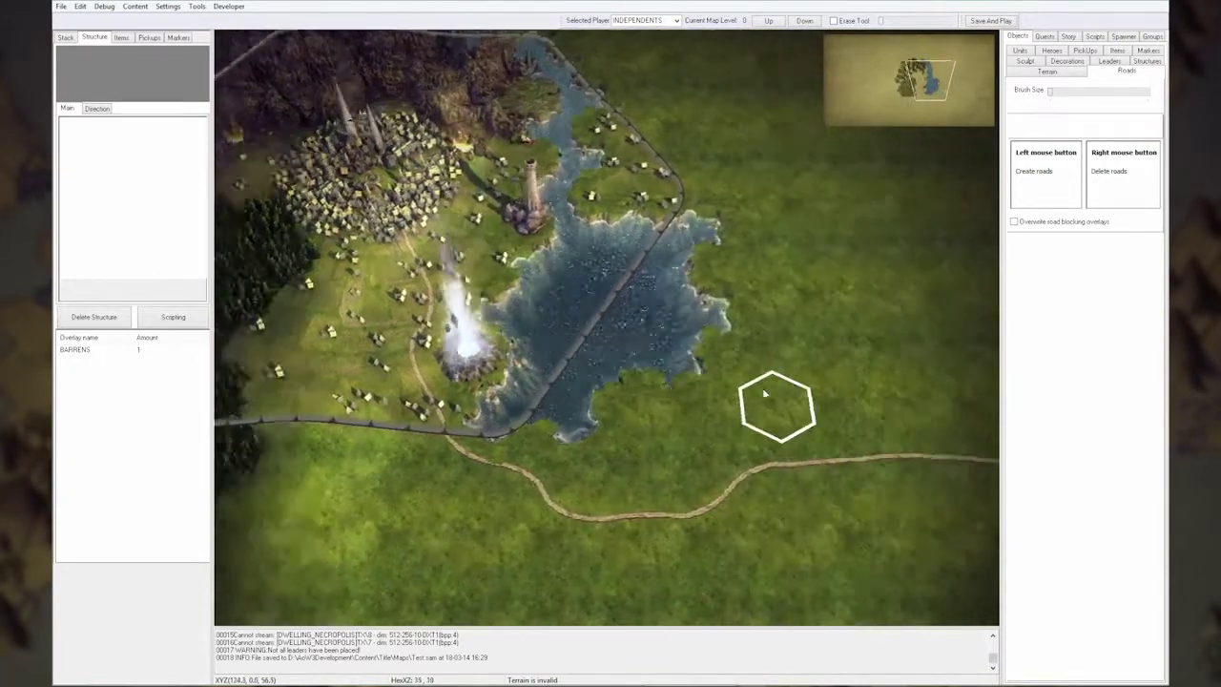
pyautogui.press('Down')
pyautogui.press('Left')
pyautogui.press('Right')
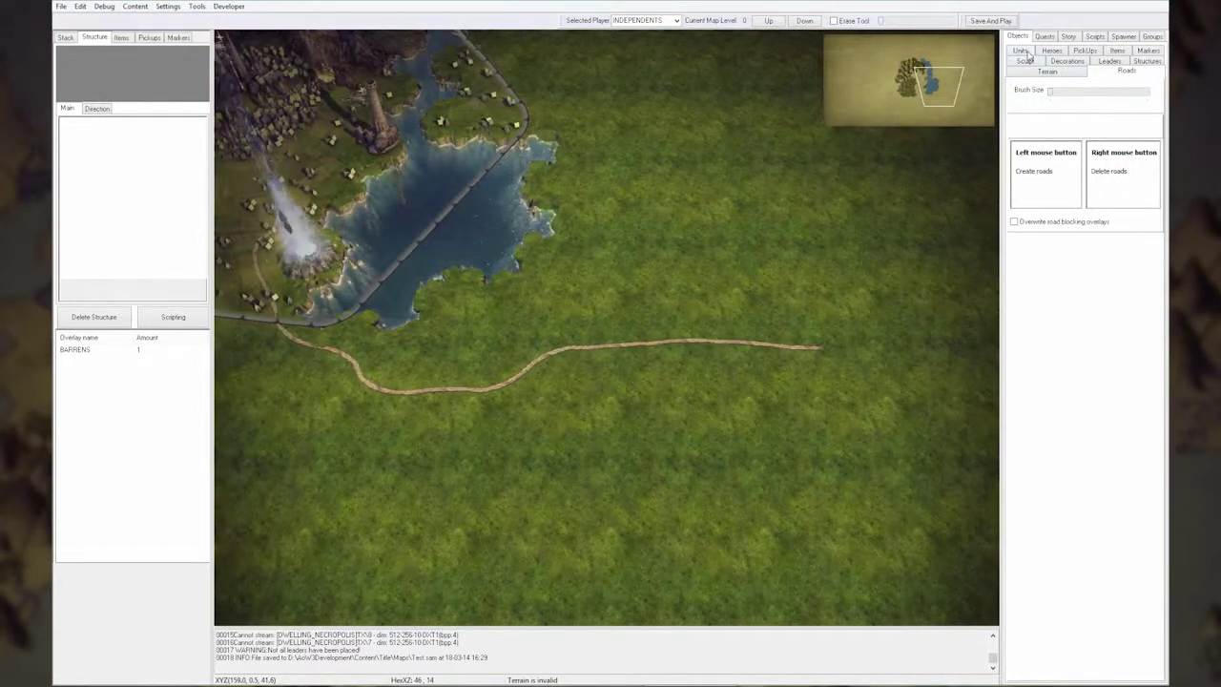
# Place a City Core at the eastern end of the road
pyautogui.click(1023, 51)
pyautogui.click(1050, 62)
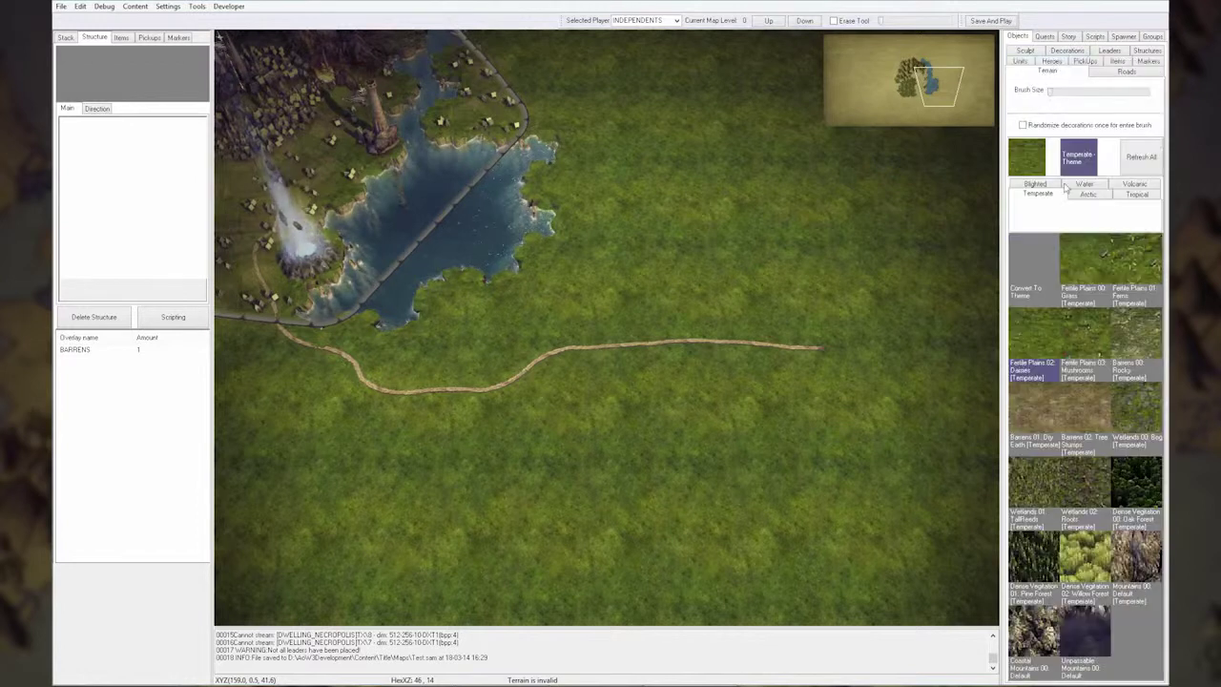
pyautogui.click(1148, 52)
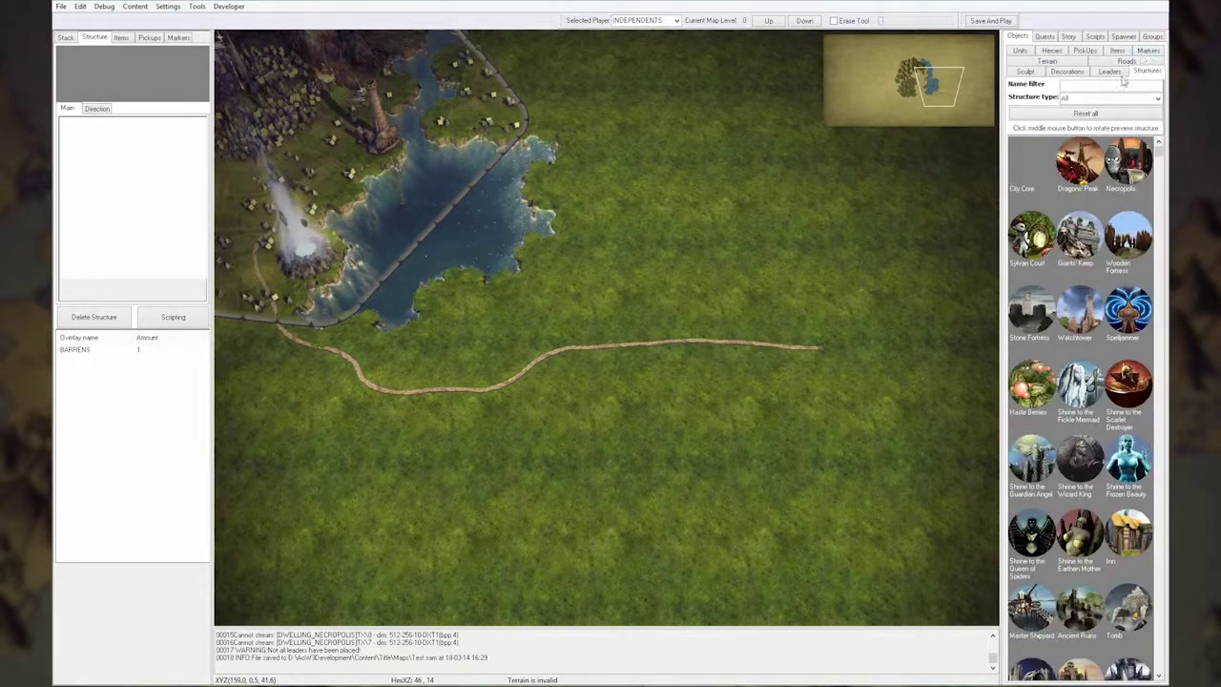
pyautogui.click(1034, 169)
pyautogui.click(811, 346)
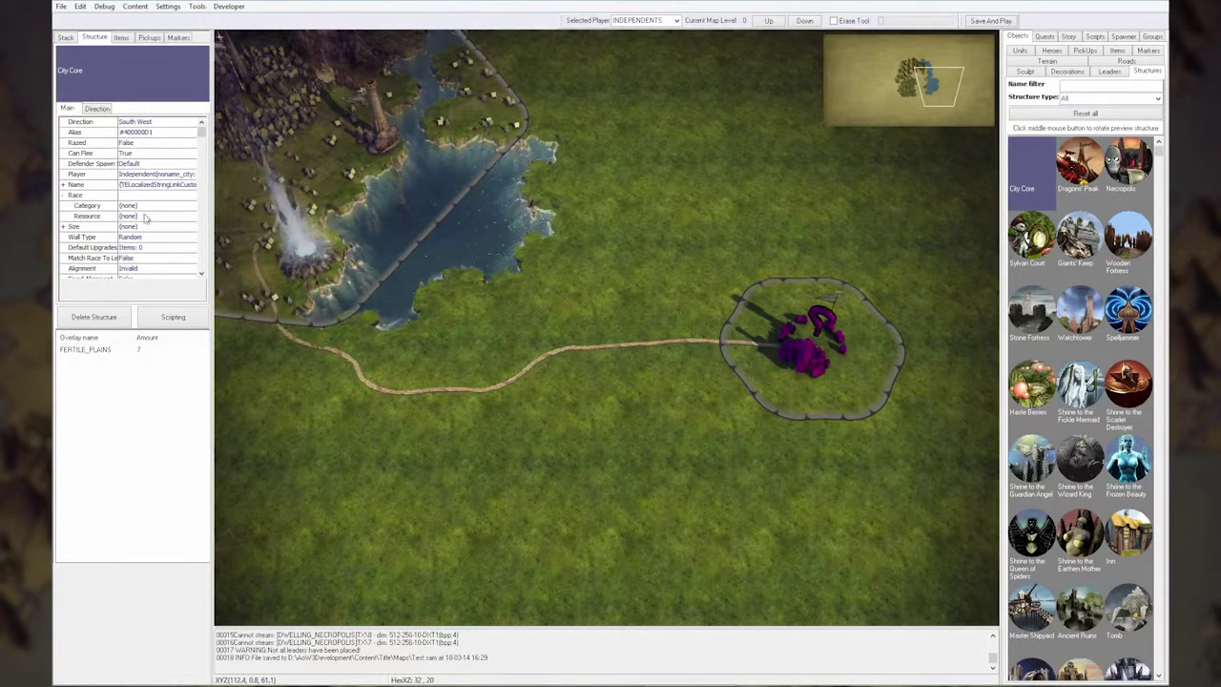
# Set the new city's race to Goblin and its size to Town
pyautogui.click(146, 218)
pyautogui.click(148, 251)
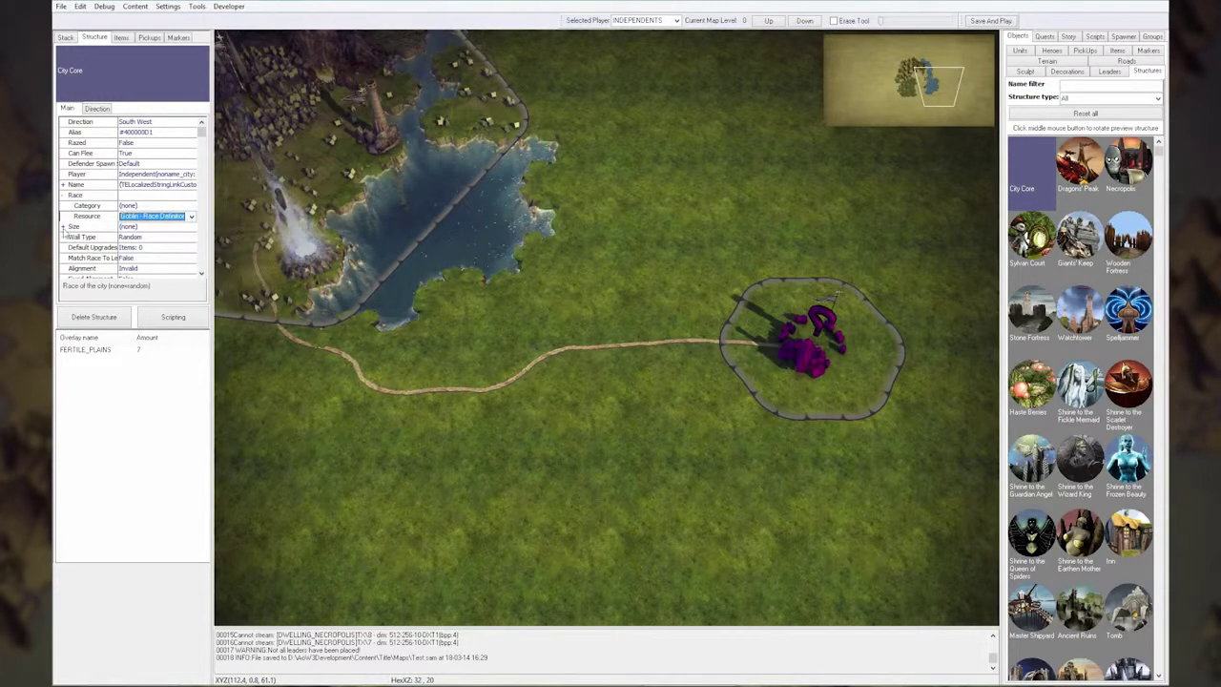
pyautogui.click(62, 227)
pyautogui.click(167, 250)
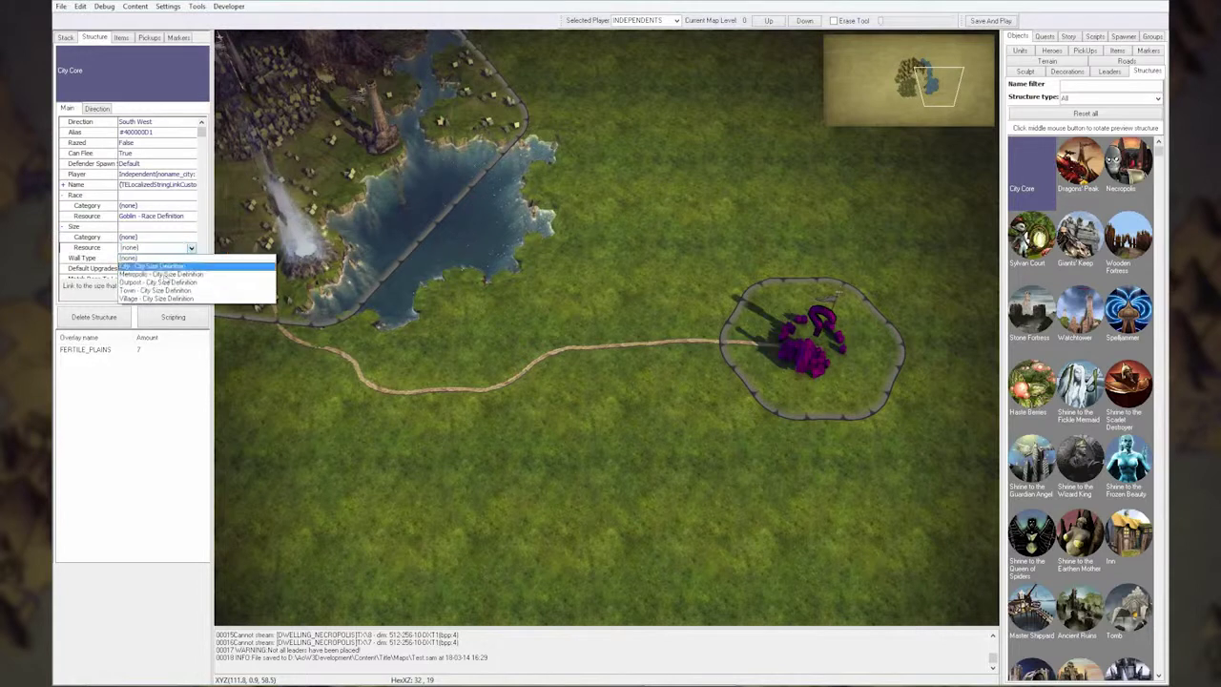
pyautogui.click(144, 292)
pyautogui.rightClick(620, 362)
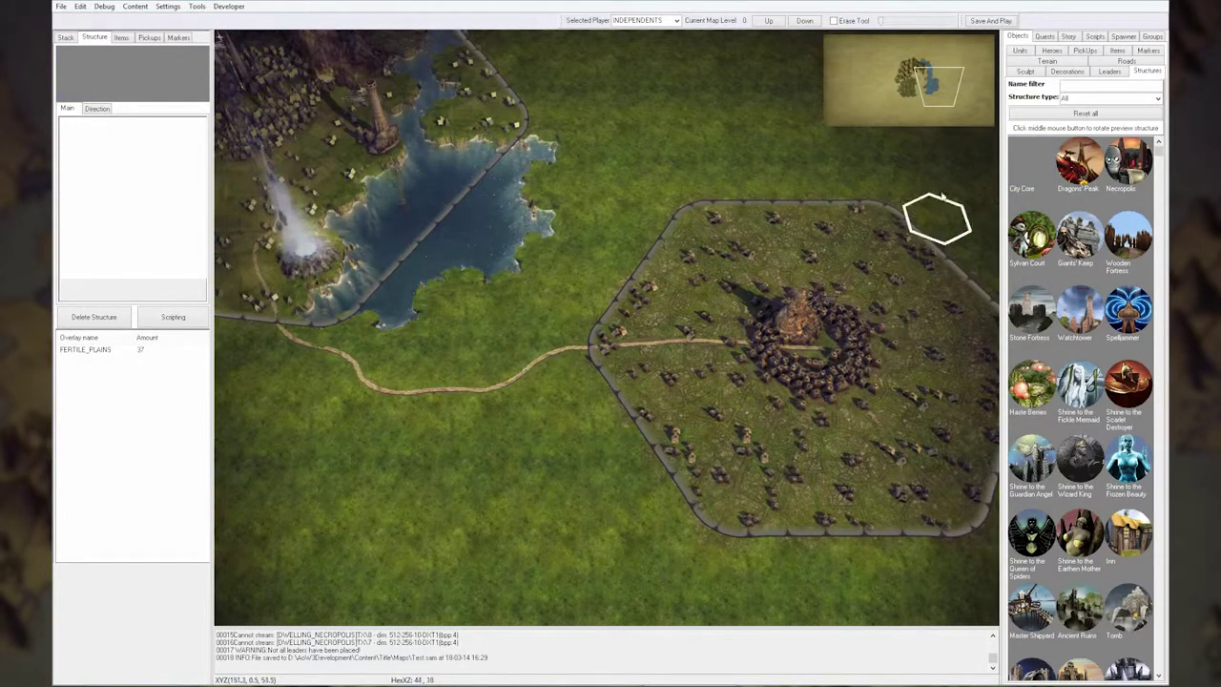
# Paint Wetlands 01: Tall Reeds over the ground between the lake and the Goblin town, extending into the town's northern and southwestern surroundings
pyautogui.click(1032, 62)
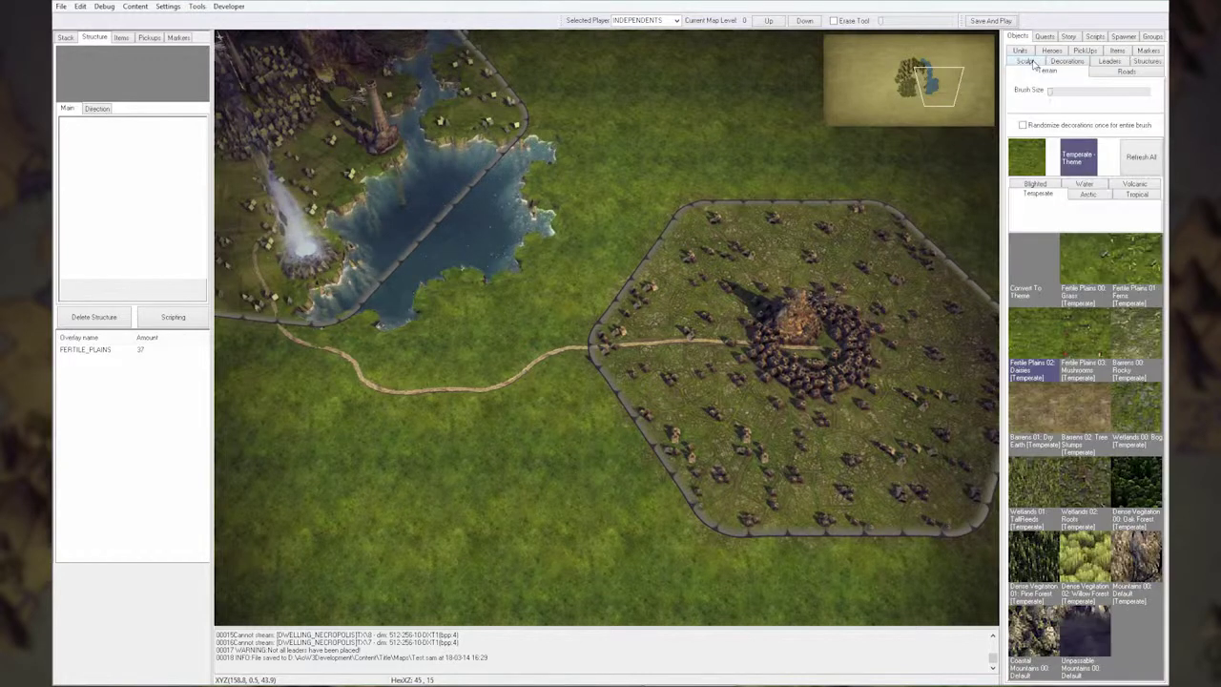
pyautogui.click(1040, 494)
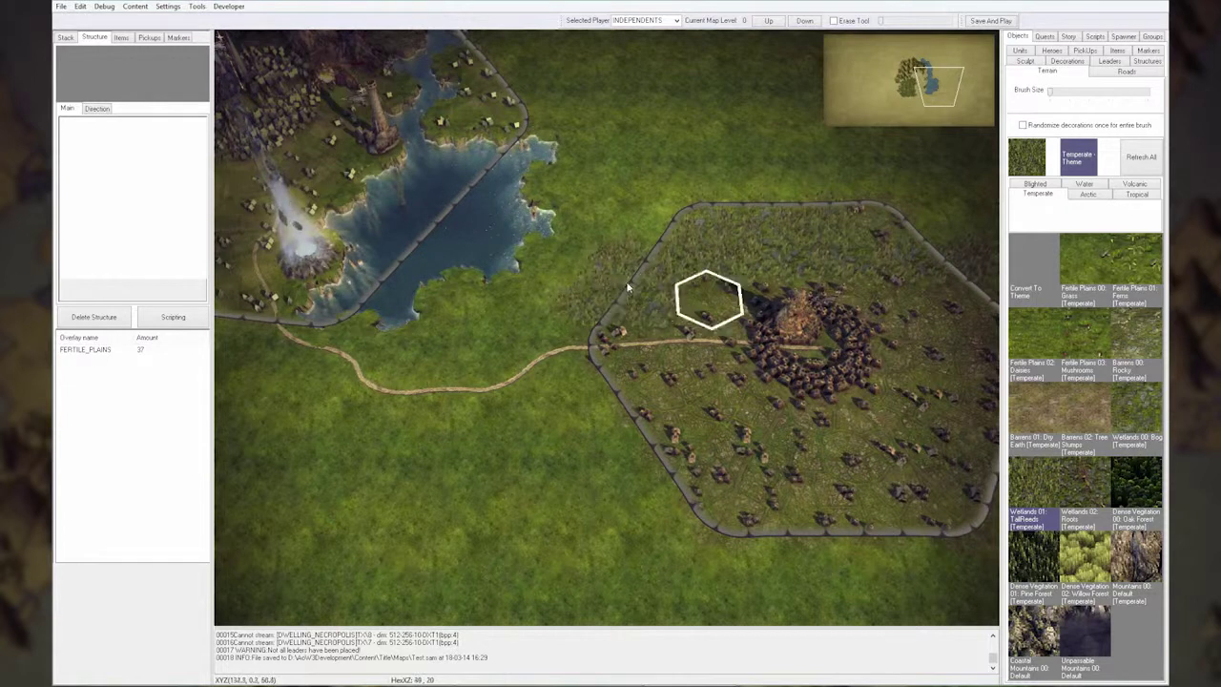
pyautogui.moveTo(551, 392)
pyautogui.mouseDown()
pyautogui.moveTo(521, 480)
pyautogui.moveTo(485, 345)
pyautogui.moveTo(558, 275)
pyautogui.mouseUp()
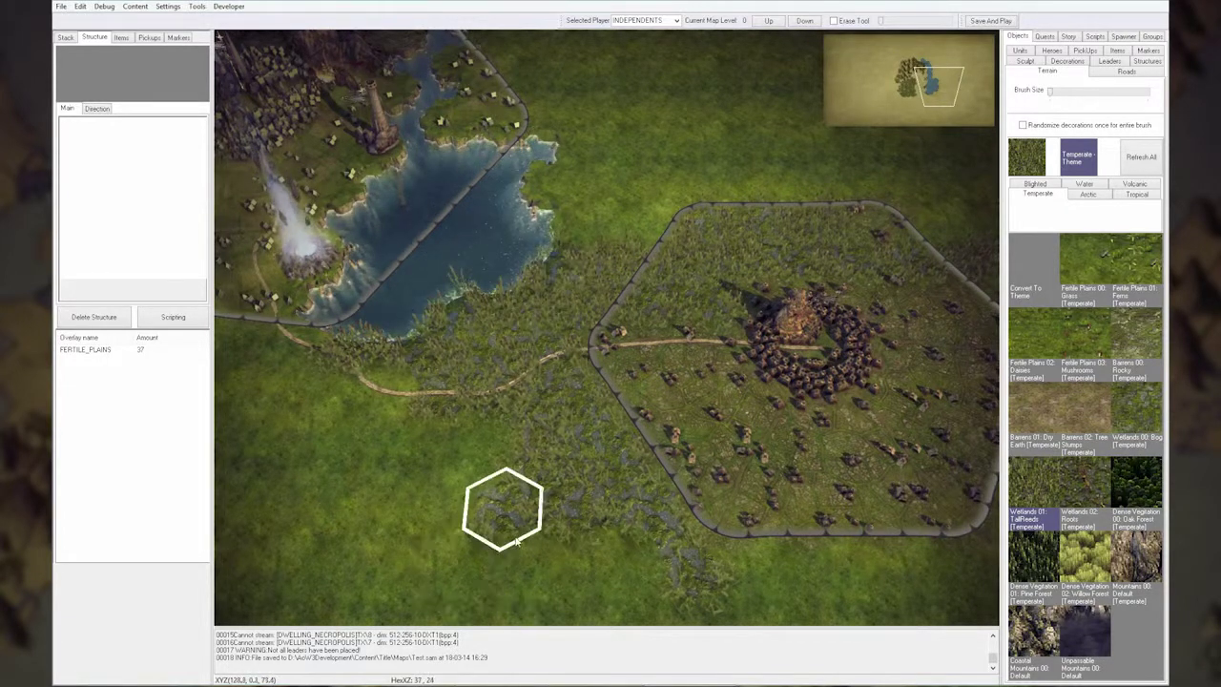
pyautogui.moveTo(517, 542)
pyautogui.mouseDown()
pyautogui.moveTo(421, 498)
pyautogui.moveTo(473, 456)
pyautogui.mouseUp()
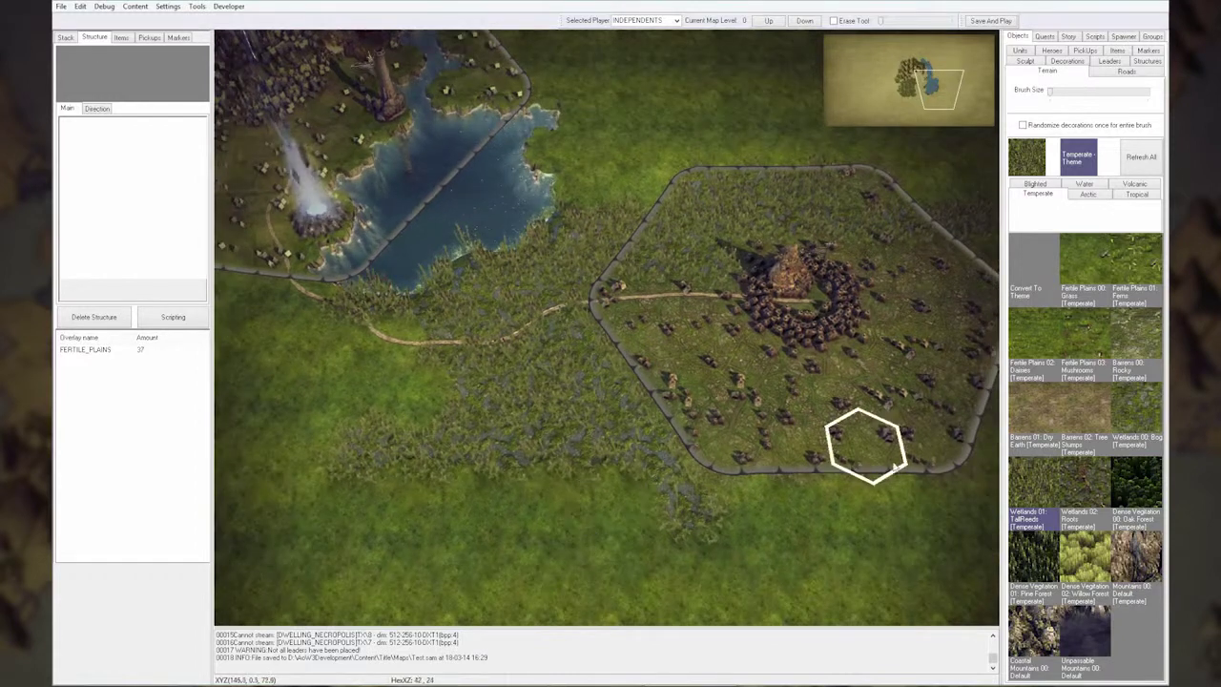
# Vary the marsh with Wetlands 02: Roots along the Goblin domain's western edge and Wetlands 00: Bog around its southwestern side
pyautogui.click(1078, 484)
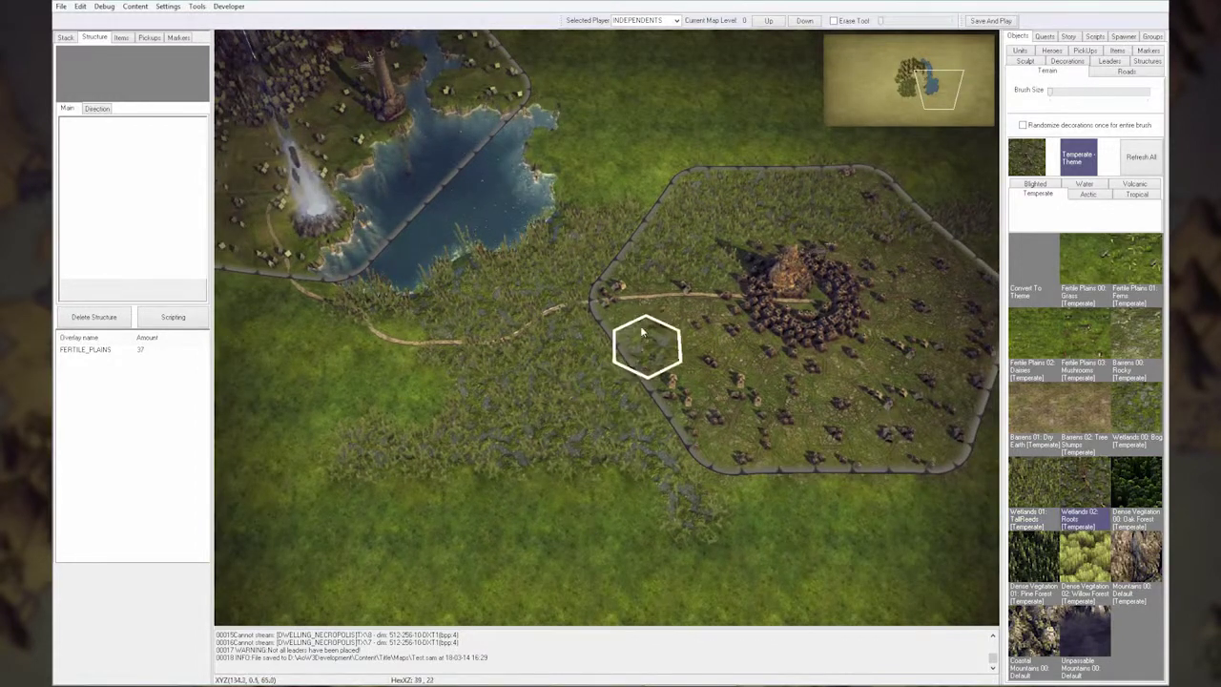
pyautogui.moveTo(616, 439)
pyautogui.mouseDown()
pyautogui.moveTo(580, 346)
pyautogui.moveTo(643, 263)
pyautogui.moveTo(580, 258)
pyautogui.moveTo(644, 427)
pyautogui.mouseUp()
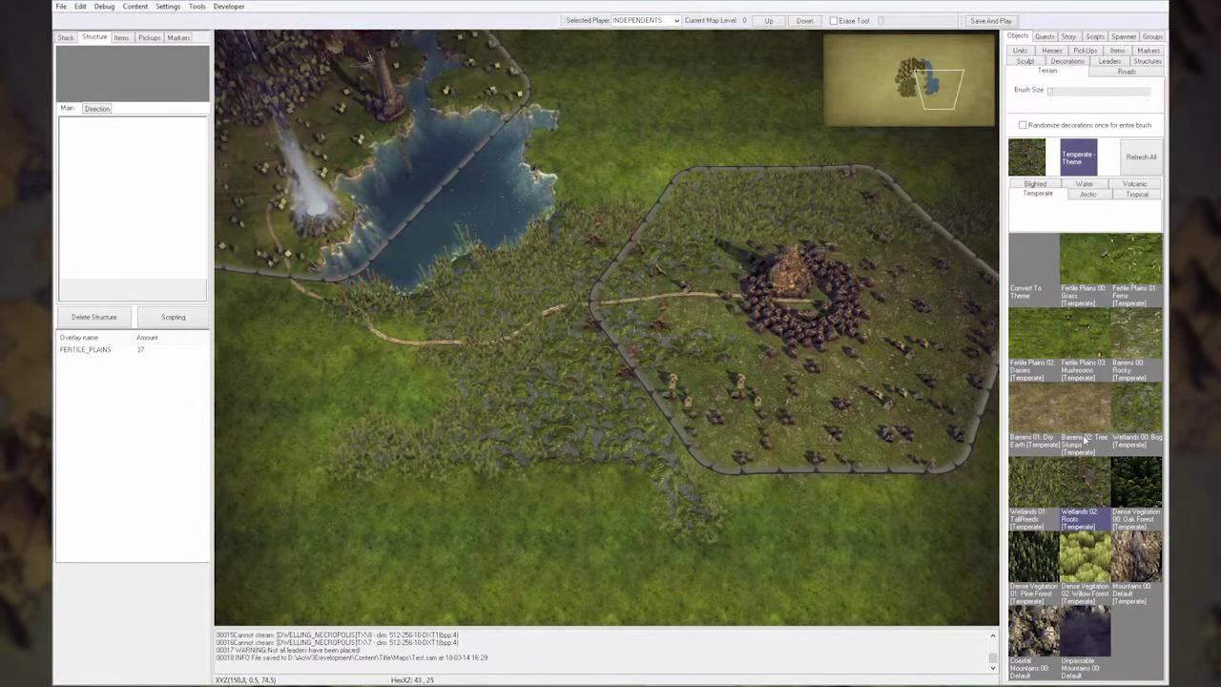
pyautogui.click(1135, 417)
pyautogui.moveTo(790, 441)
pyautogui.mouseDown()
pyautogui.moveTo(714, 482)
pyautogui.moveTo(726, 403)
pyautogui.moveTo(780, 440)
pyautogui.moveTo(668, 556)
pyautogui.moveTo(462, 518)
pyautogui.moveTo(714, 520)
pyautogui.mouseUp()
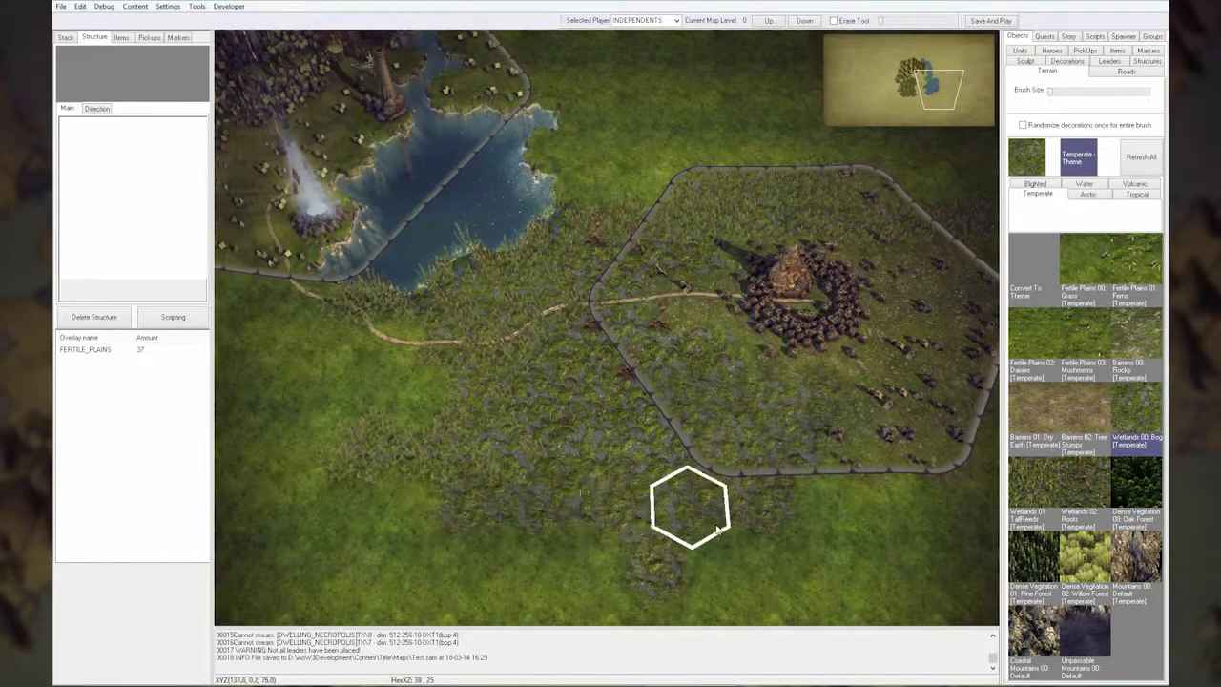
pyautogui.moveTo(780, 504); pyautogui.dragTo(718, 530, button='right')
pyautogui.press('Left')
# Scatter Dense Vegetation 02: Willow Forest clumps around the marsh's southern and western edges, beside the road, and on the lake's eastern shore
pyautogui.click(1084, 563)
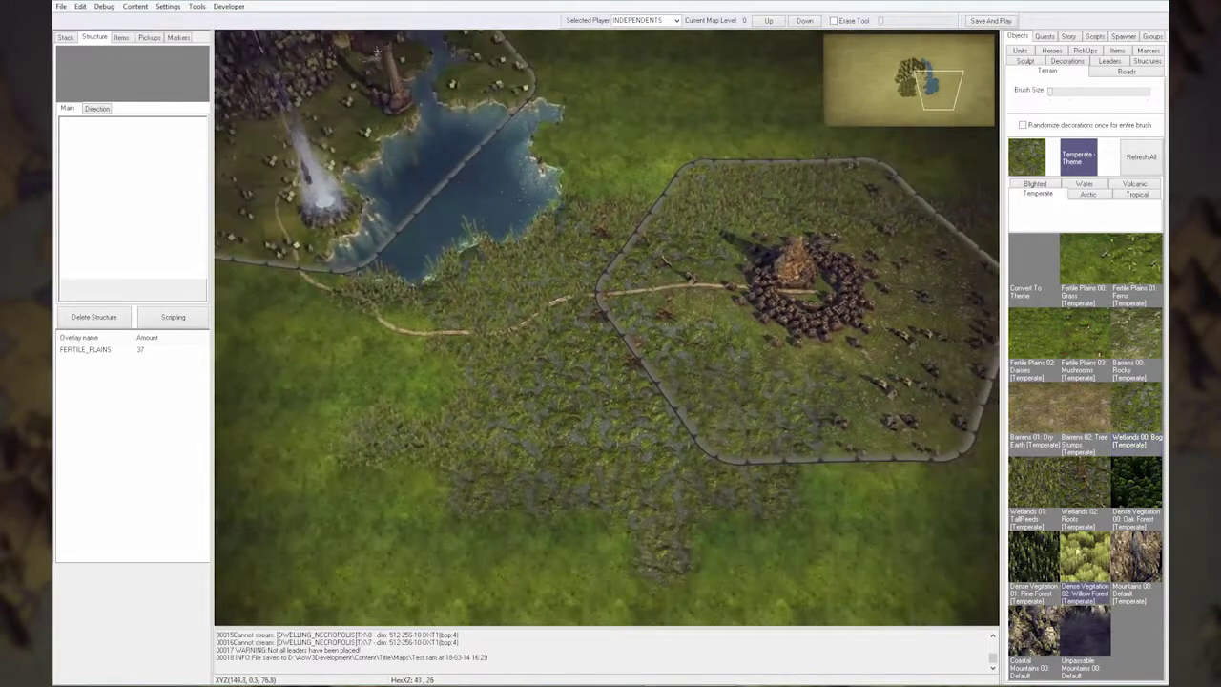
pyautogui.click(695, 487)
pyautogui.click(537, 496)
pyautogui.click(441, 539)
pyautogui.click(412, 367)
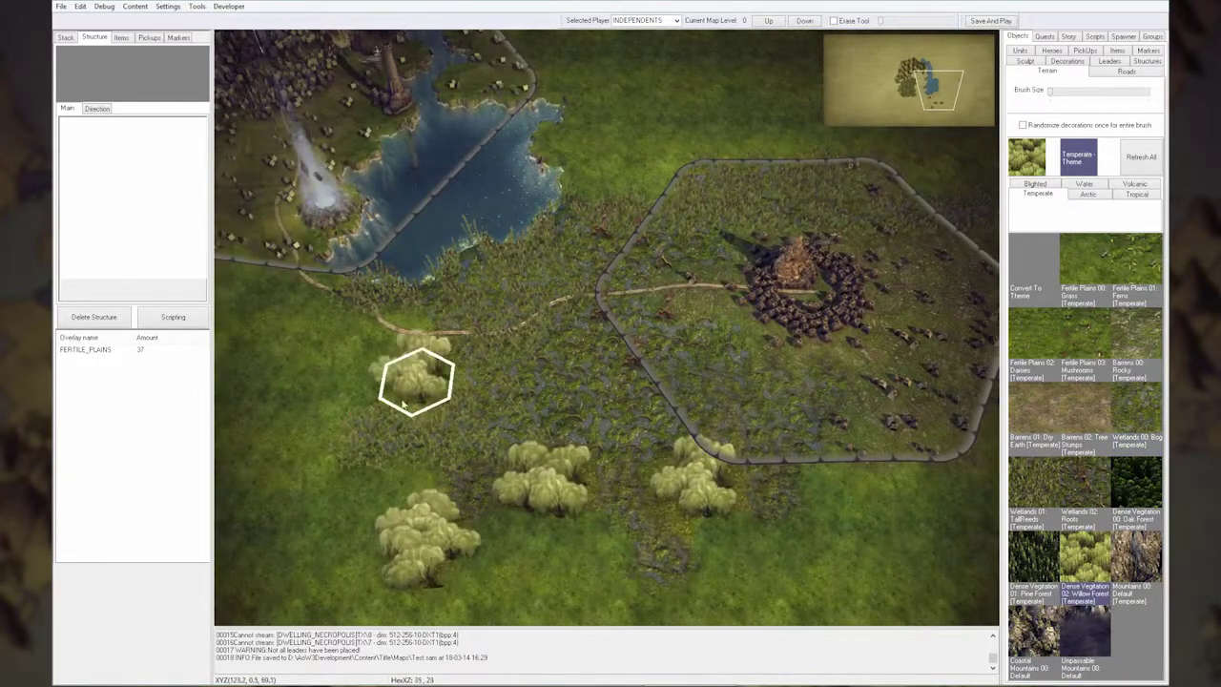
pyautogui.click(585, 149)
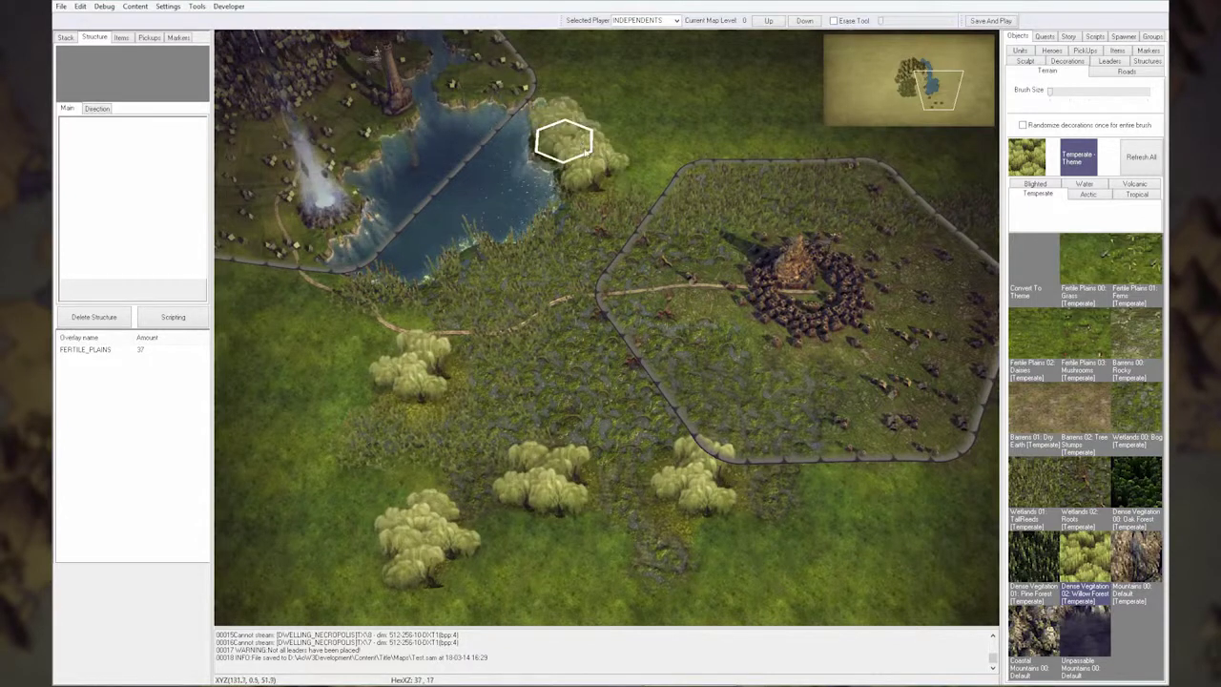
pyautogui.click(308, 333)
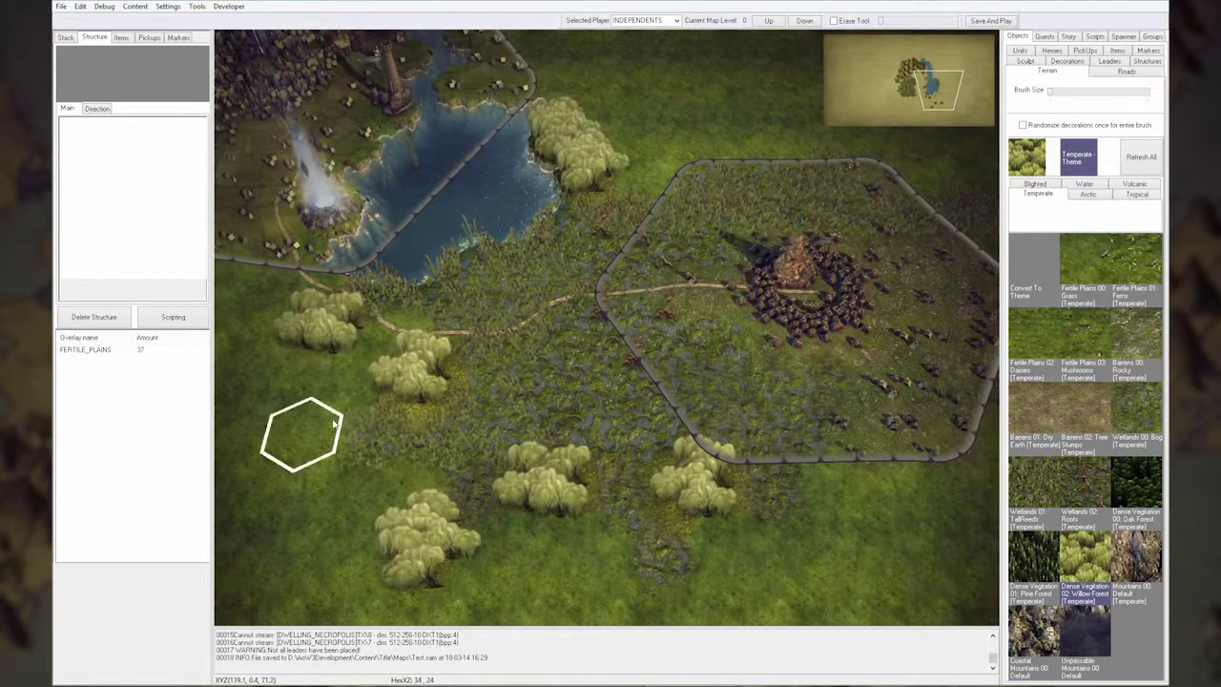
pyautogui.click(298, 427)
pyautogui.click(392, 502)
# Place an Obsidian Dragon in the reeds between the lake's southern shore and the road
pyautogui.scroll(3, 607, 503)
pyautogui.scroll(-2, 606, 500)
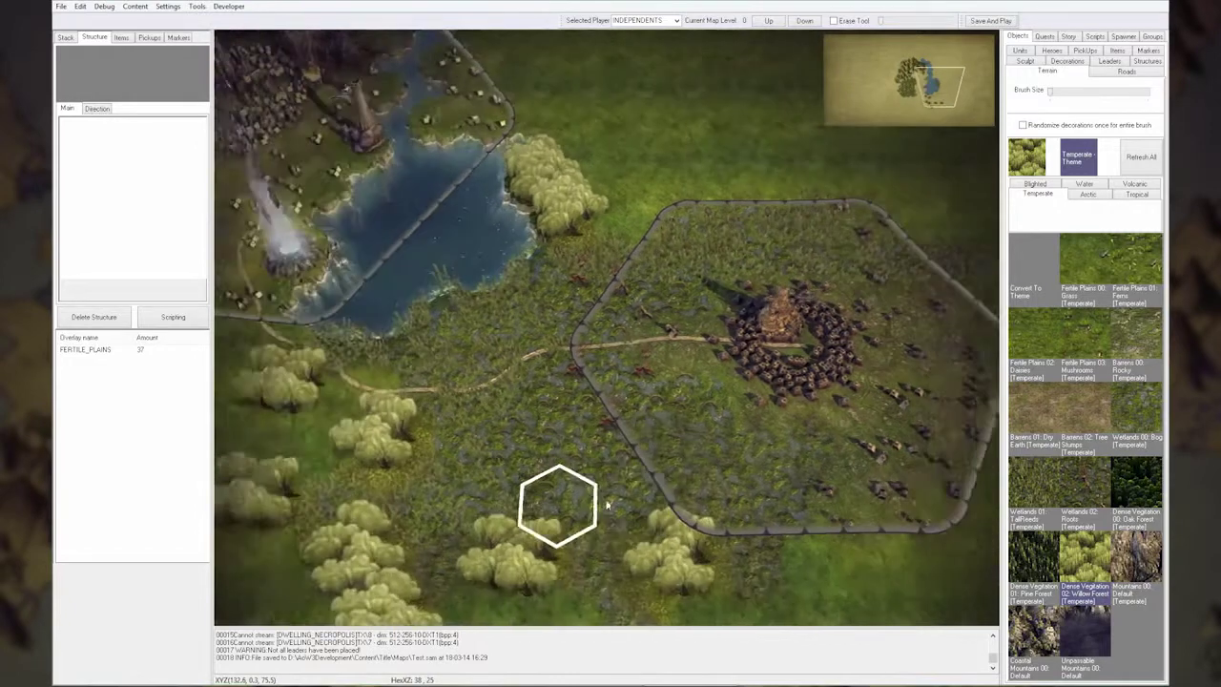
pyautogui.press('Right')
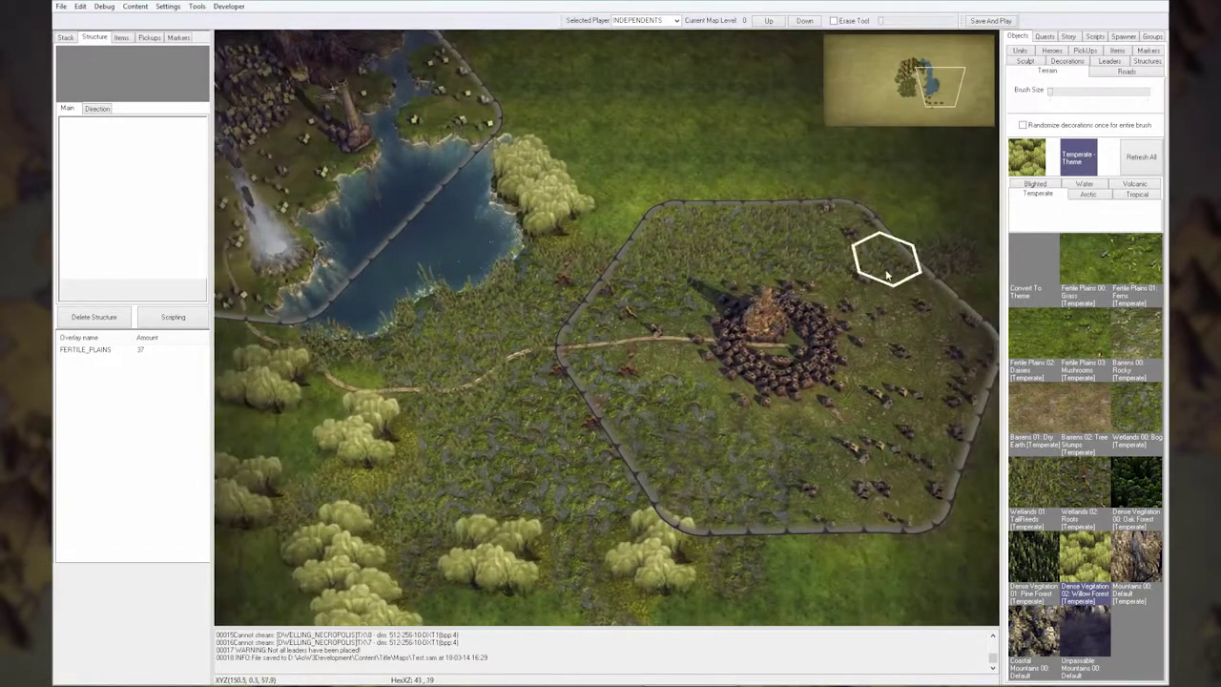
pyautogui.press('Left')
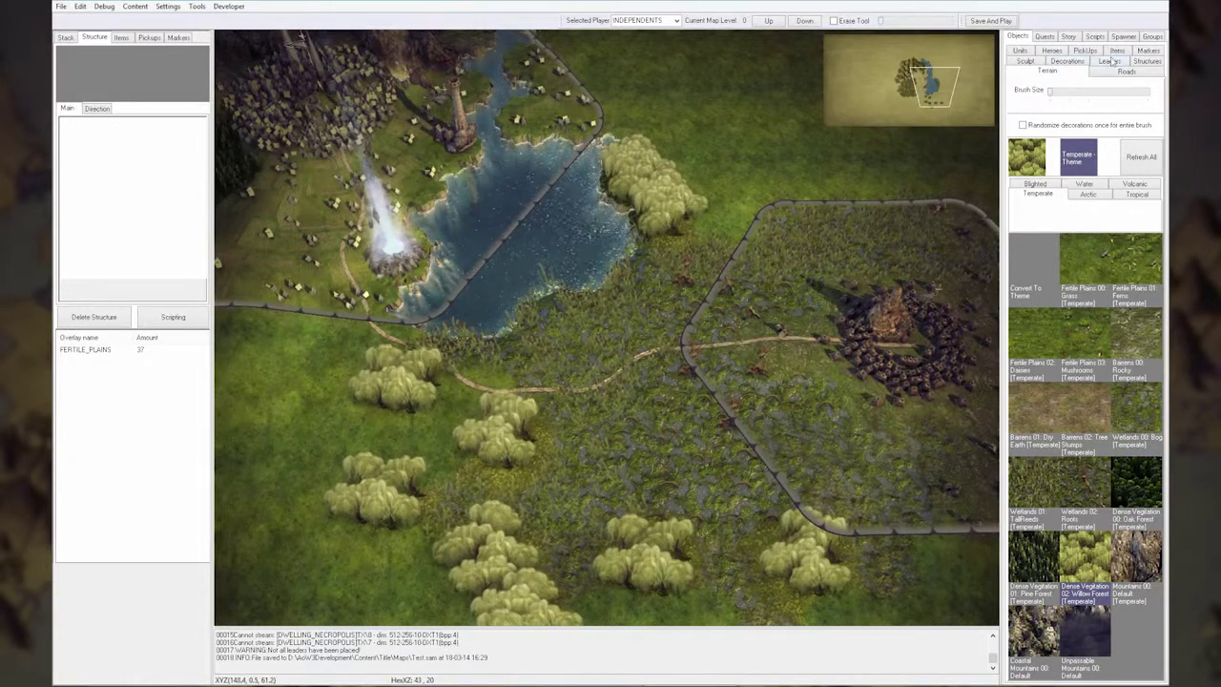
pyautogui.click(1021, 51)
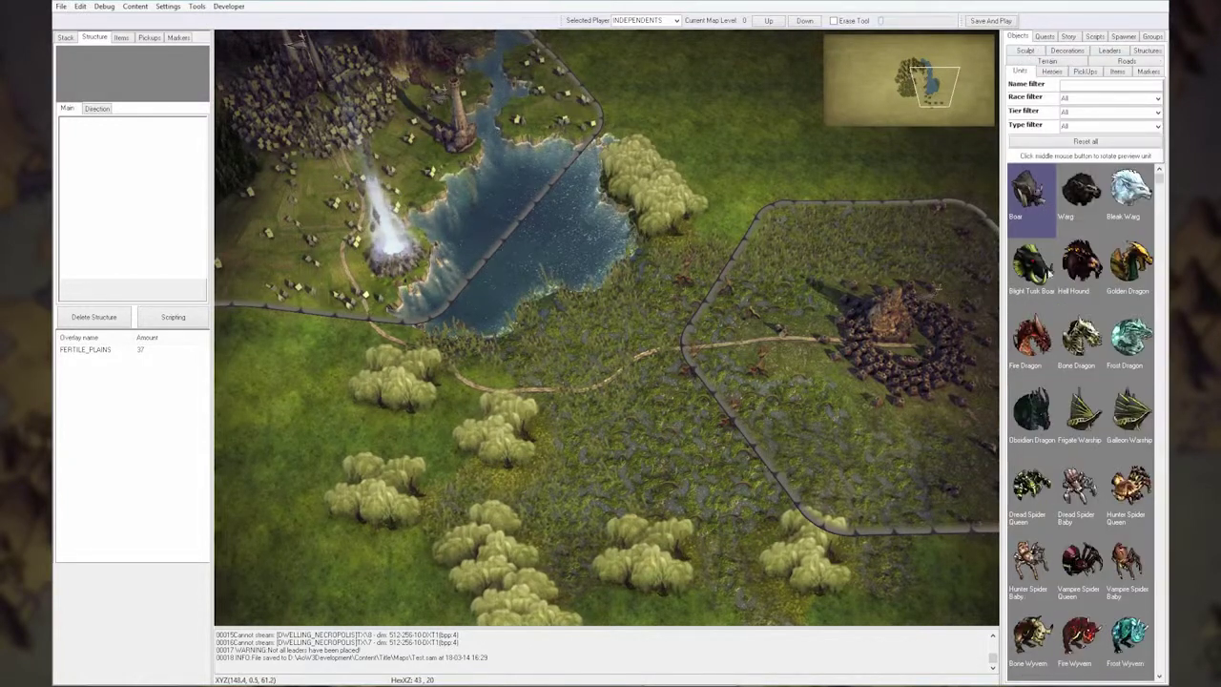
pyautogui.click(1040, 421)
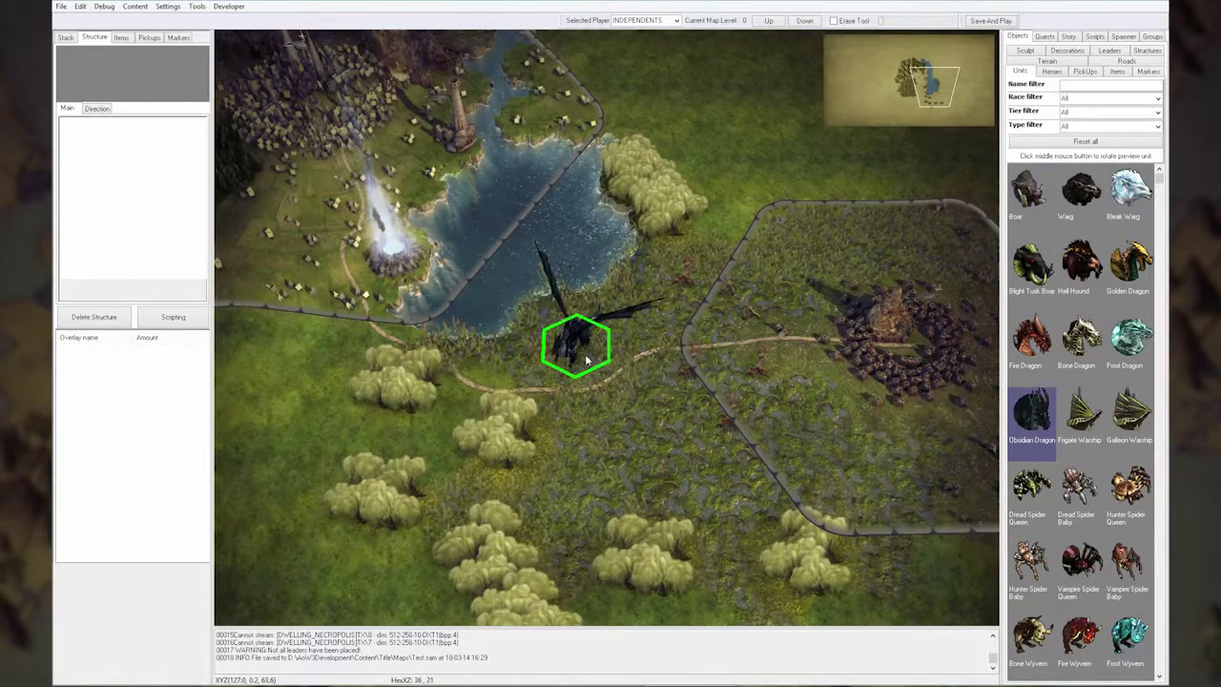
pyautogui.click(587, 359)
pyautogui.scroll(5, 645, 439)
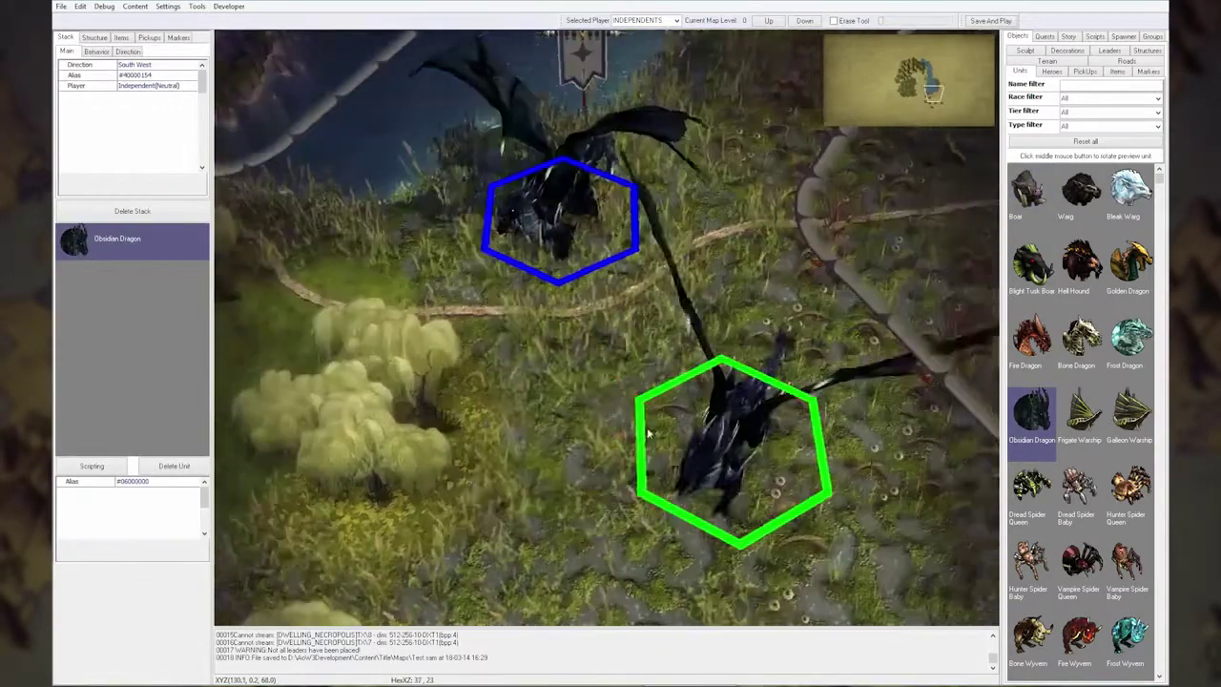
# Place a Gold stash on the hex just northeast of the Obsidian Dragon and delete the extra stash on the lakeshore
pyautogui.scroll(-1, 649, 434)
pyautogui.press('Left')
pyautogui.rightClick(653, 432)
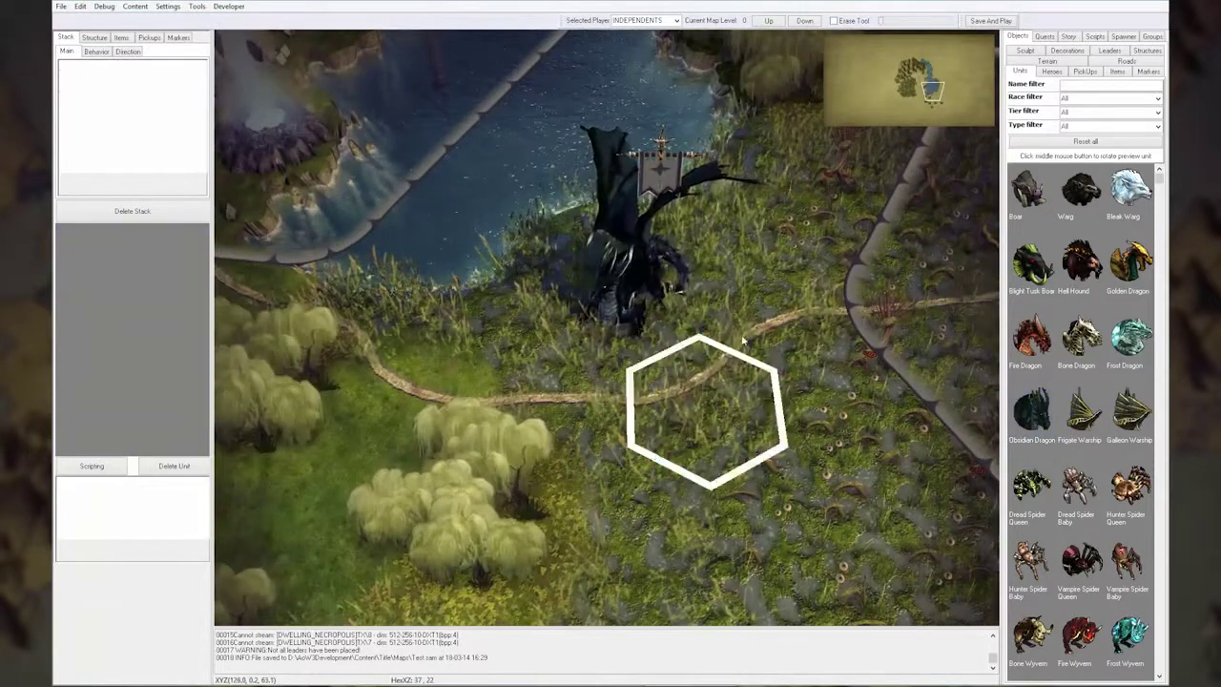
pyautogui.click(639, 297)
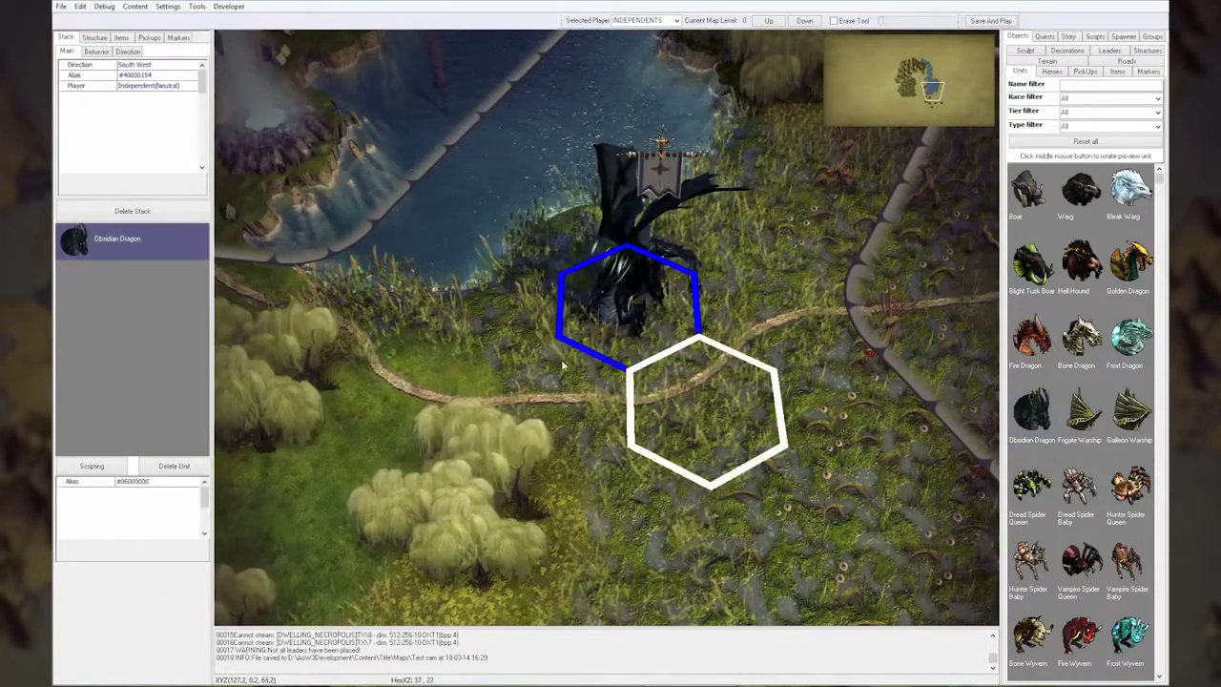
pyautogui.scroll(-3, 594, 371)
pyautogui.scroll(1, 652, 387)
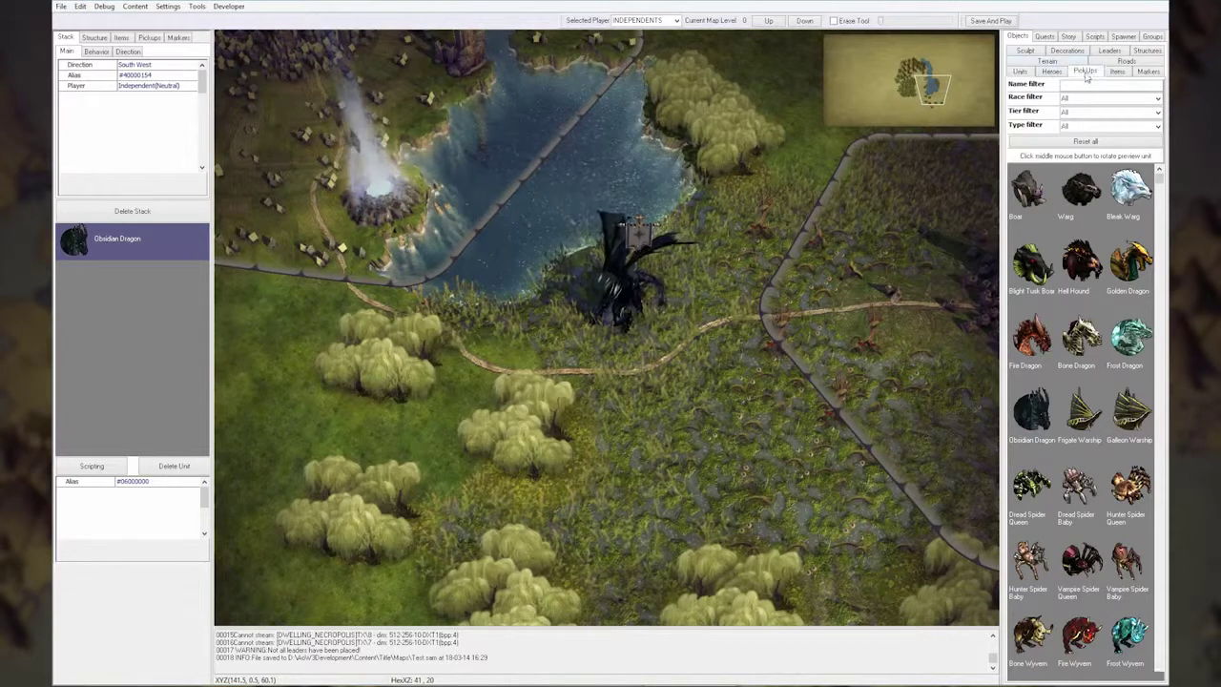
pyautogui.click(1084, 72)
pyautogui.click(1028, 94)
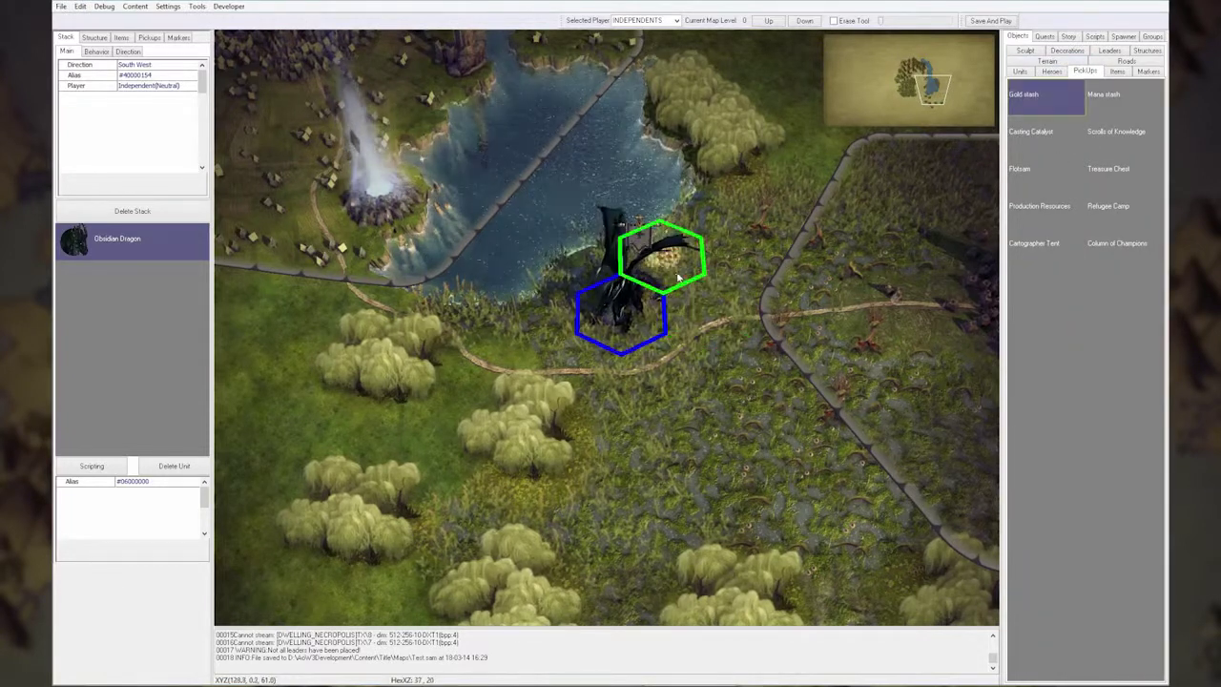
pyautogui.click(647, 279)
pyautogui.click(575, 253)
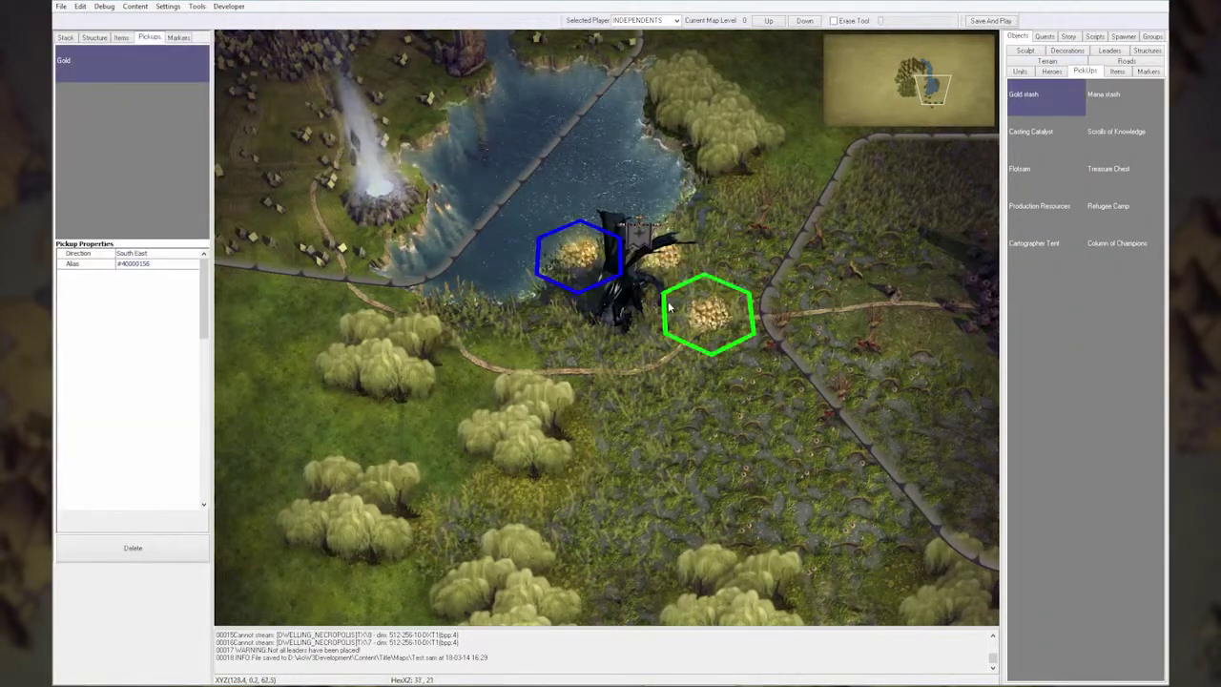
pyautogui.click(146, 552)
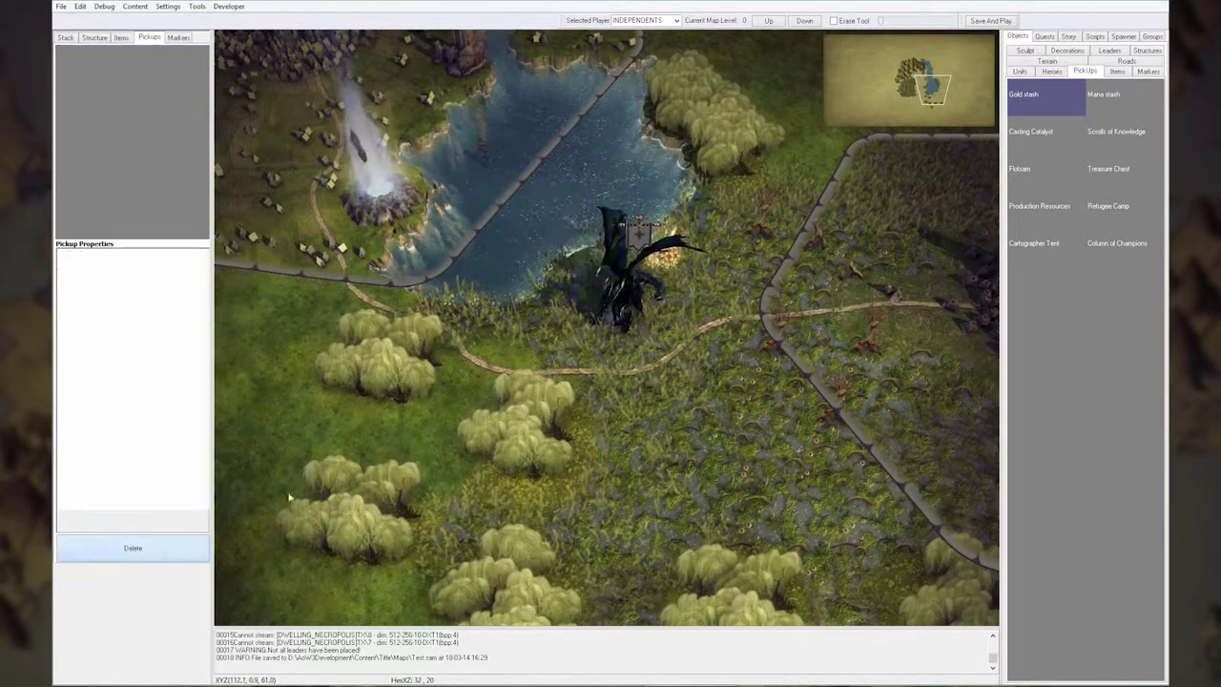
pyautogui.rightClick(683, 345)
# Look over the map from the High Elf city across the lake and marsh to the Goblin town
pyautogui.moveTo(719, 442); pyautogui.dragTo(667, 422)
pyautogui.scroll(-2, 667, 422)
pyautogui.press('Right')
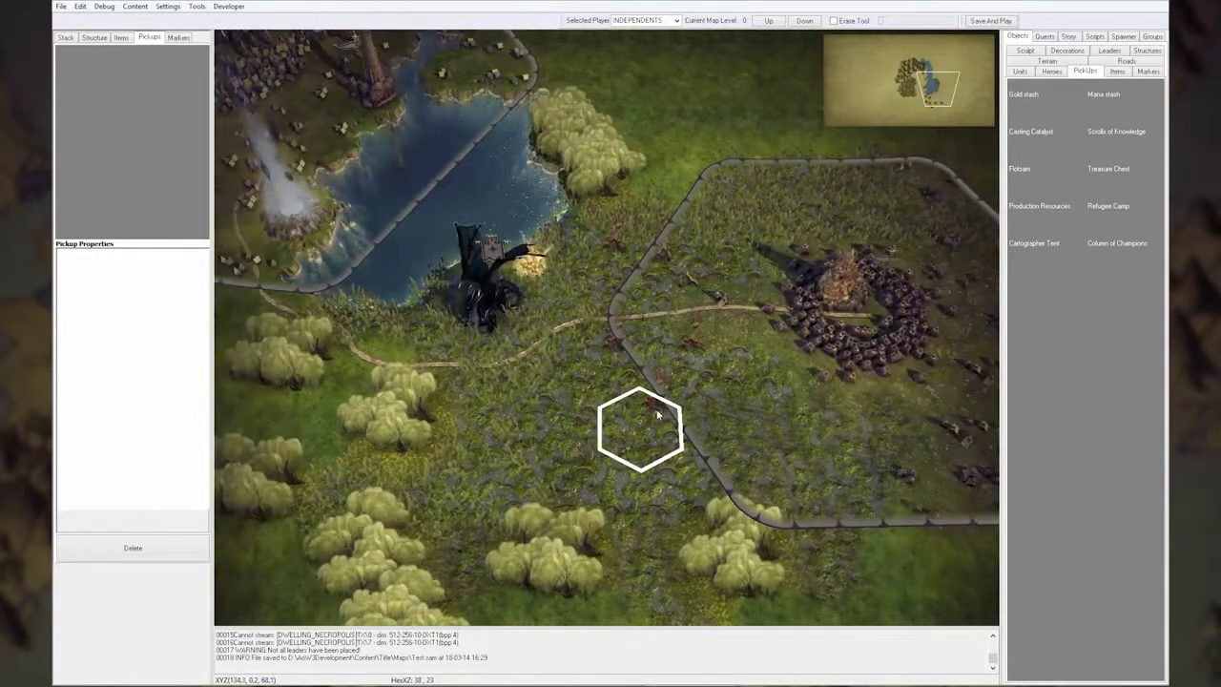
pyautogui.scroll(-2, 657, 414)
pyautogui.press('Left')
pyautogui.moveTo(318, 134); pyautogui.dragTo(477, 274)
pyautogui.moveTo(699, 337); pyautogui.dragTo(620, 283)
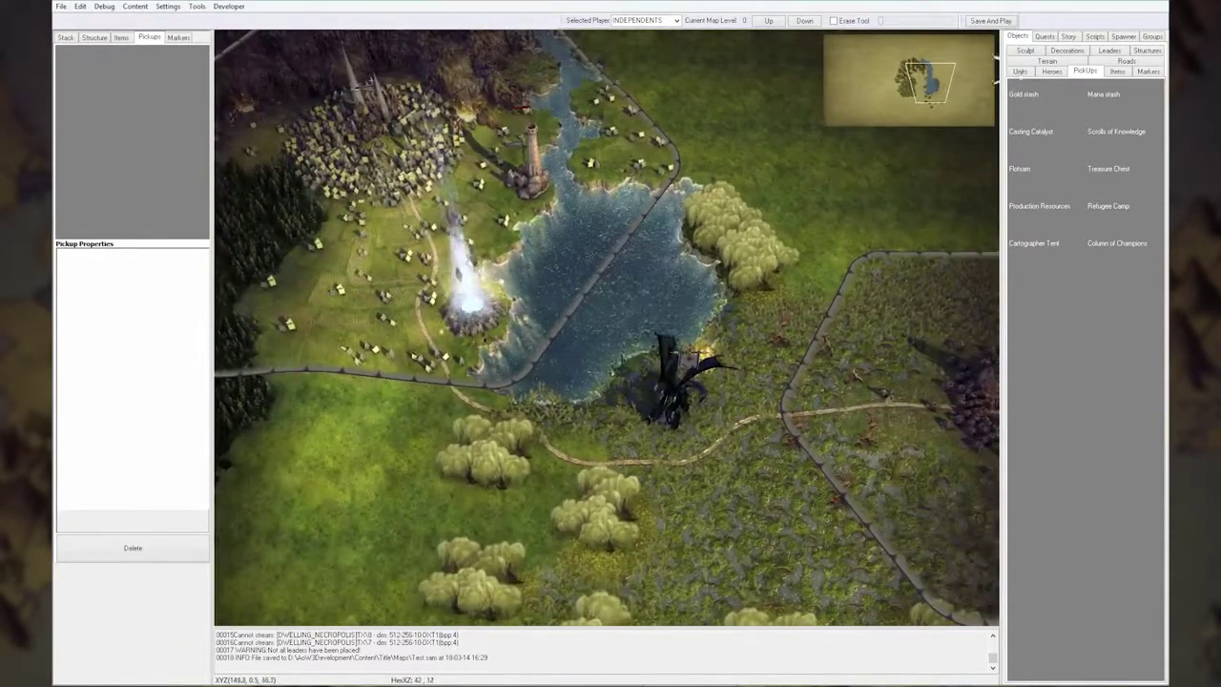
pyautogui.press('Left')
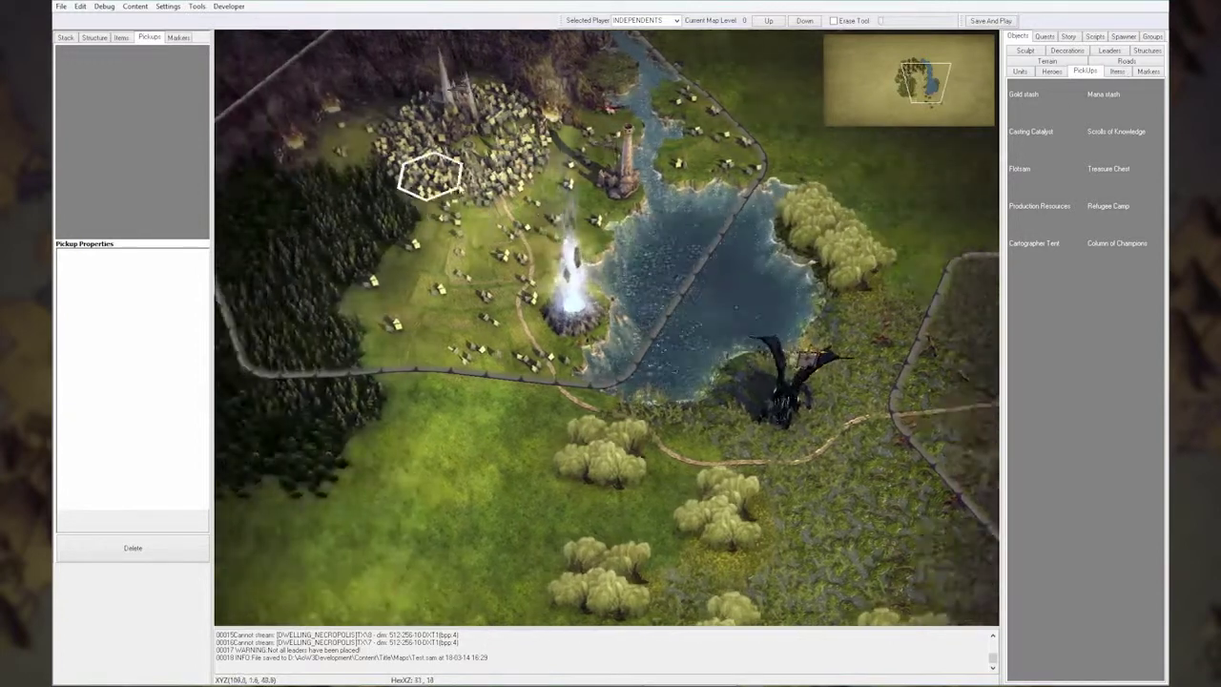
pyautogui.press('Right')
pyautogui.press('Down')
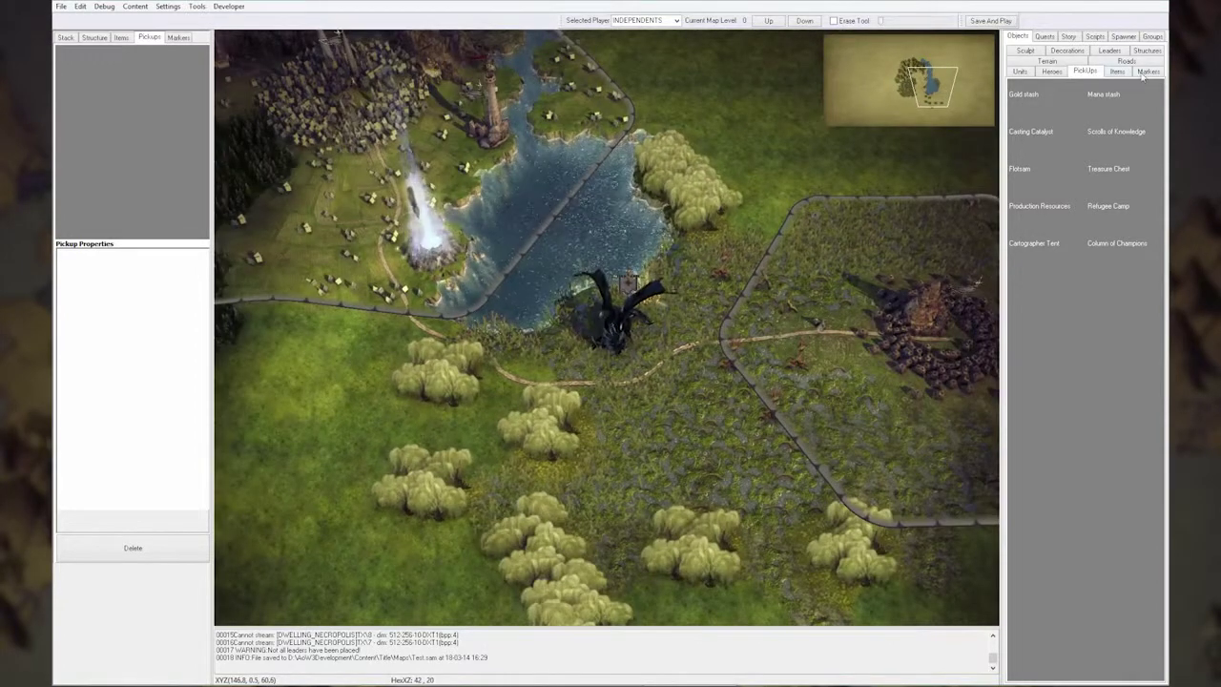
# Place the first leader, PLAYER1, at the southern side of the High Elf city
pyautogui.click(1109, 50)
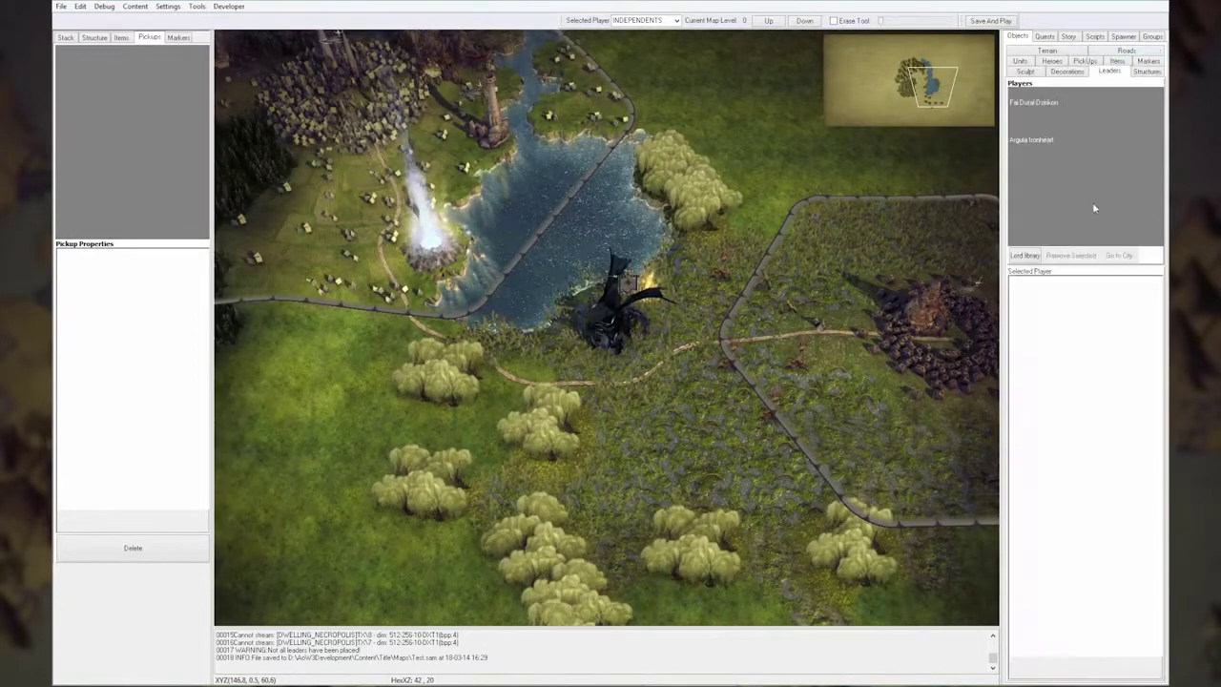
pyautogui.click(1042, 105)
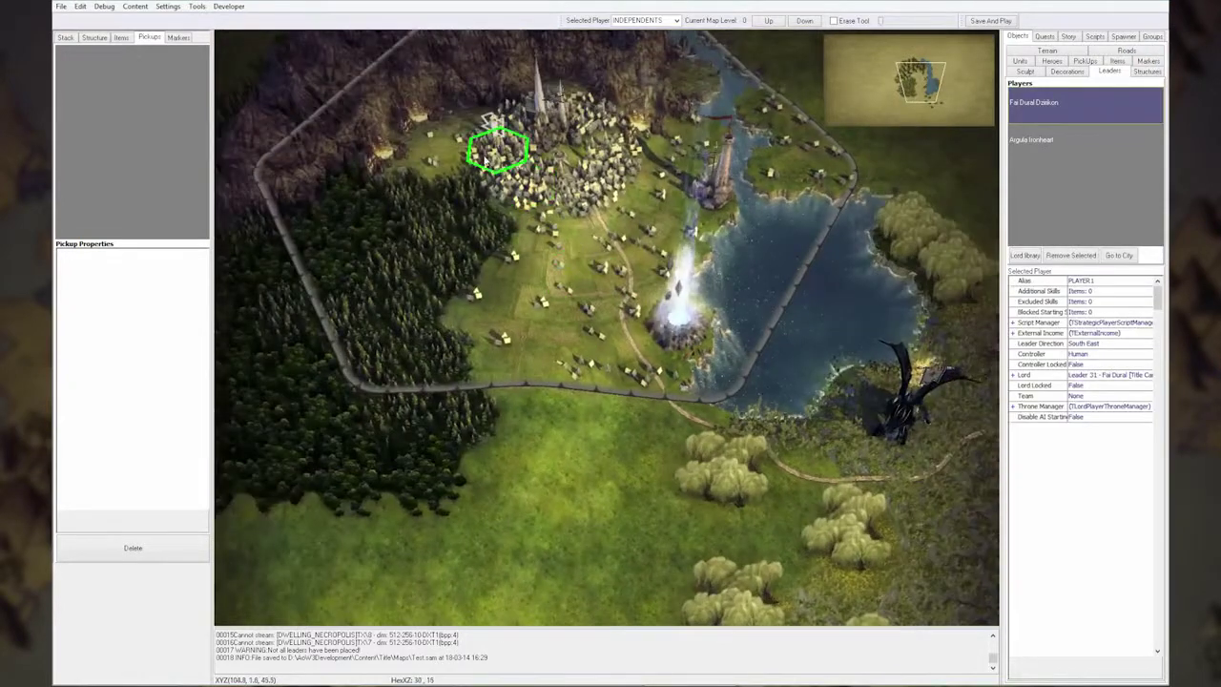
pyautogui.click(518, 185)
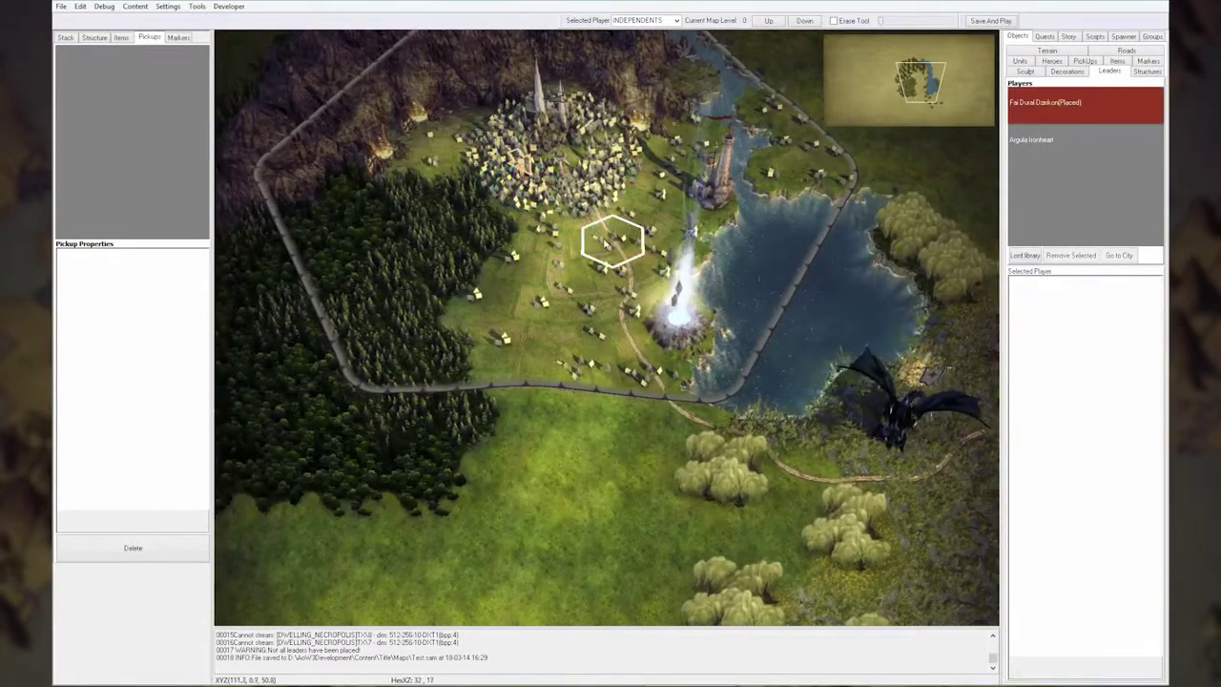
# Set the owning player of the High Elf city core to PLAYER1
pyautogui.click(573, 124)
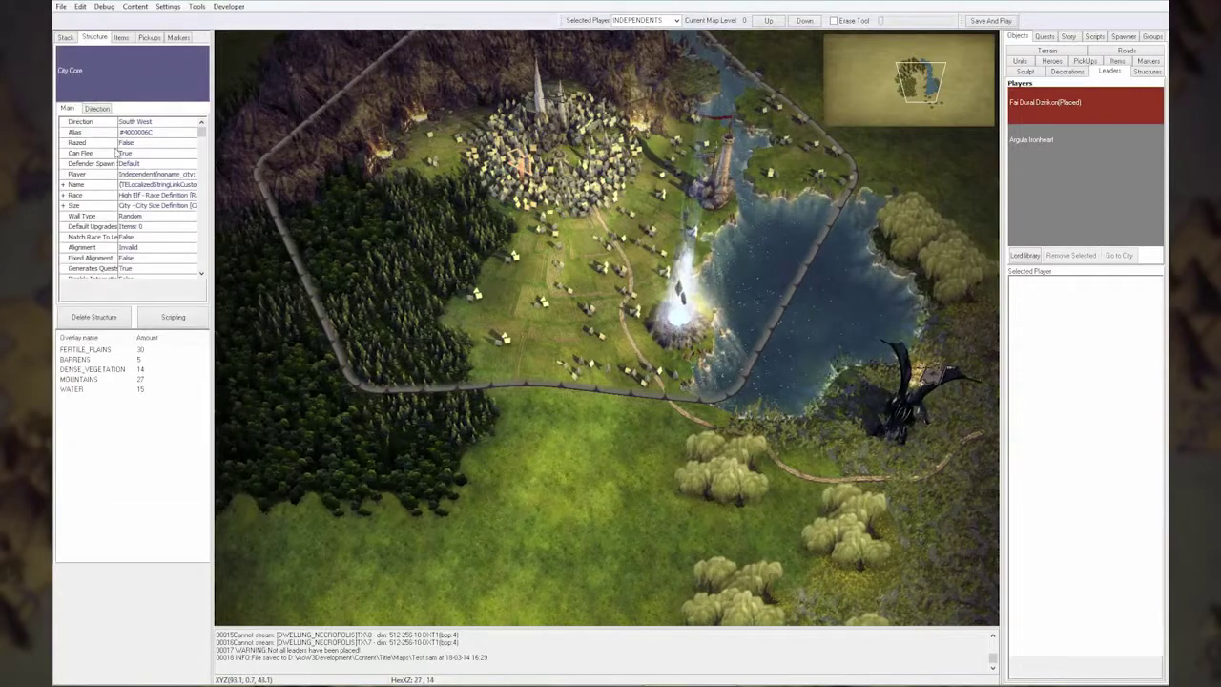
pyautogui.click(145, 176)
pyautogui.click(156, 177)
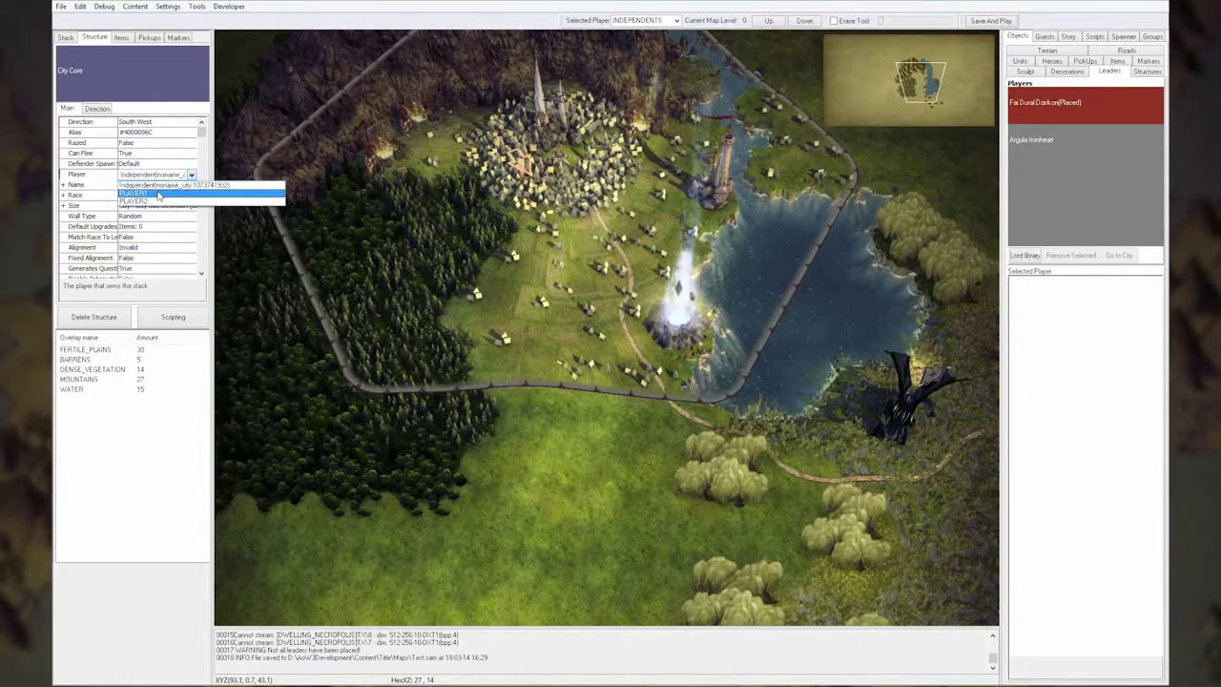
pyautogui.click(159, 194)
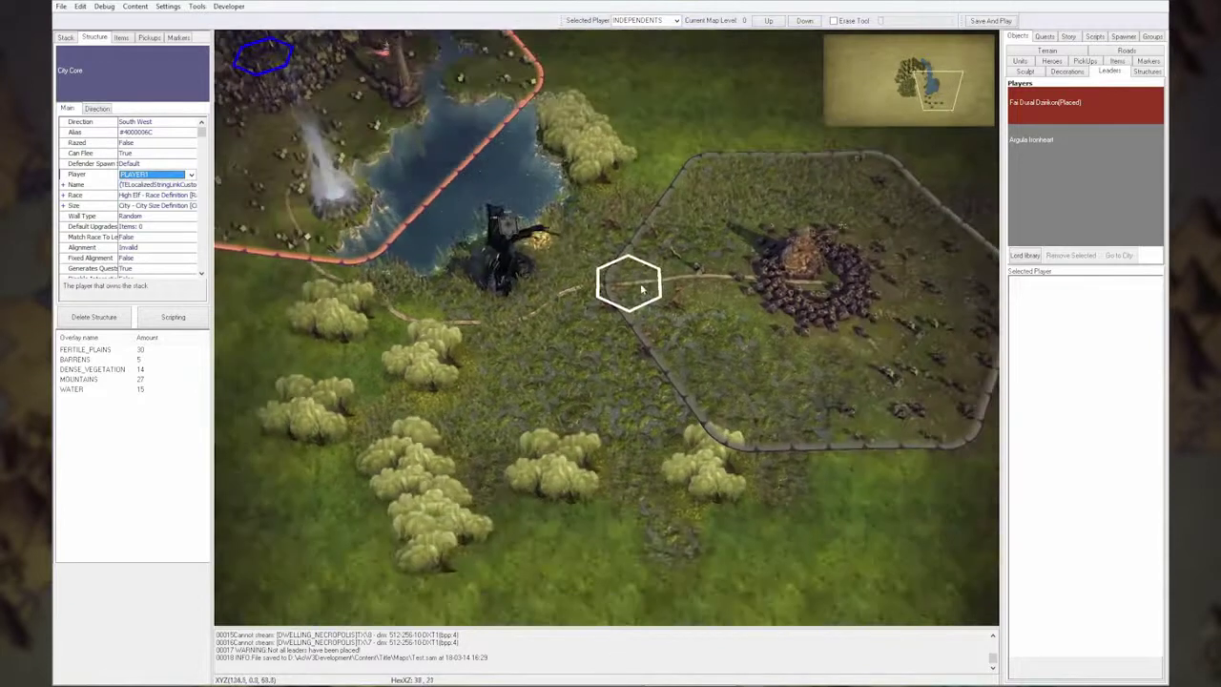
# Set the owning player of the Goblin village core to PLAYER2
pyautogui.click(797, 282)
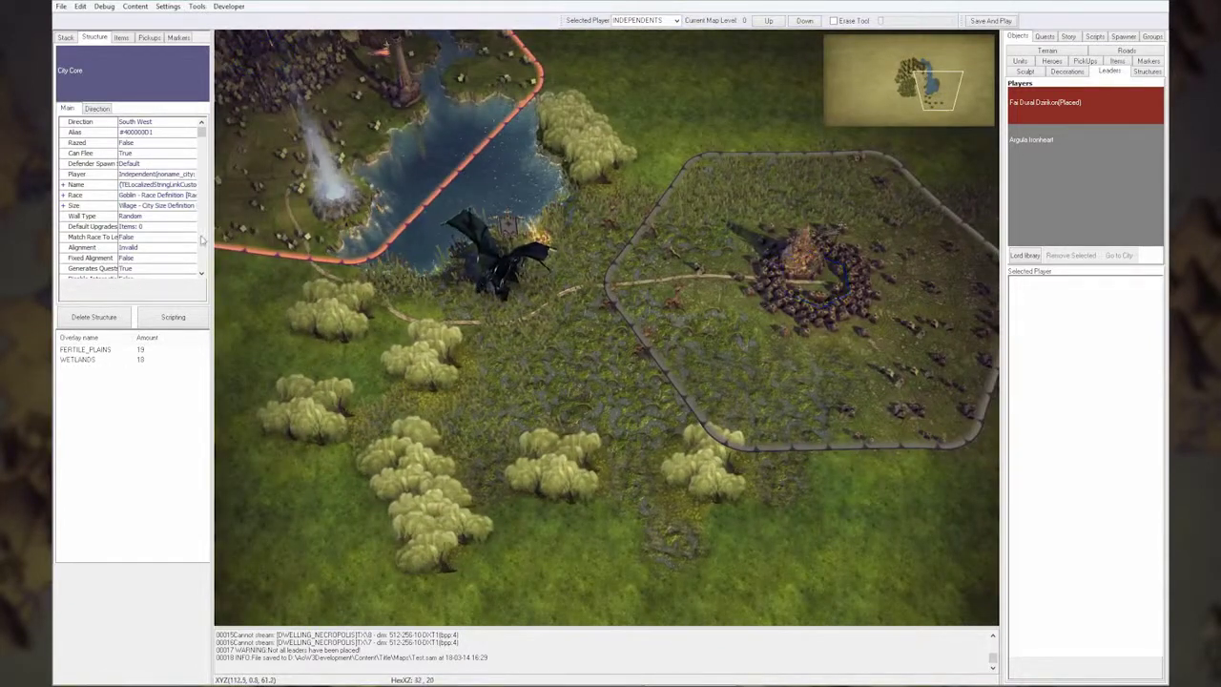
pyautogui.click(164, 174)
pyautogui.click(159, 204)
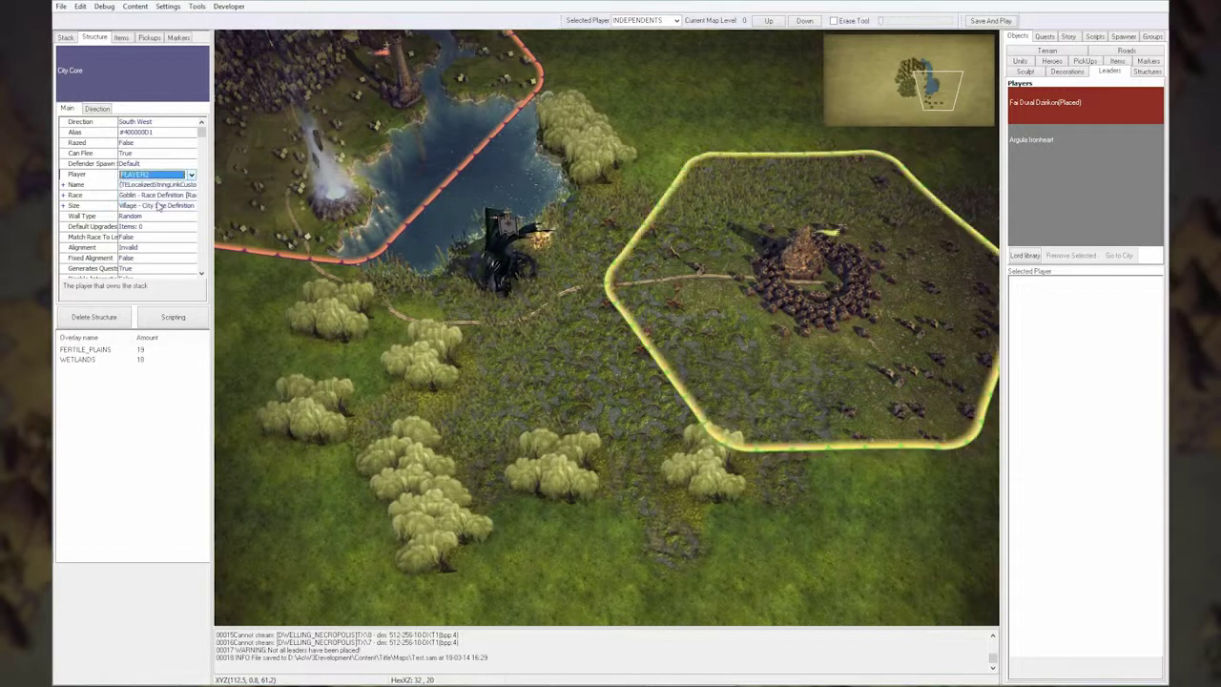
# Place the second leader, PLAYER2, in the centre of the Goblin town
pyautogui.click(780, 422)
pyautogui.click(1044, 140)
pyautogui.click(821, 278)
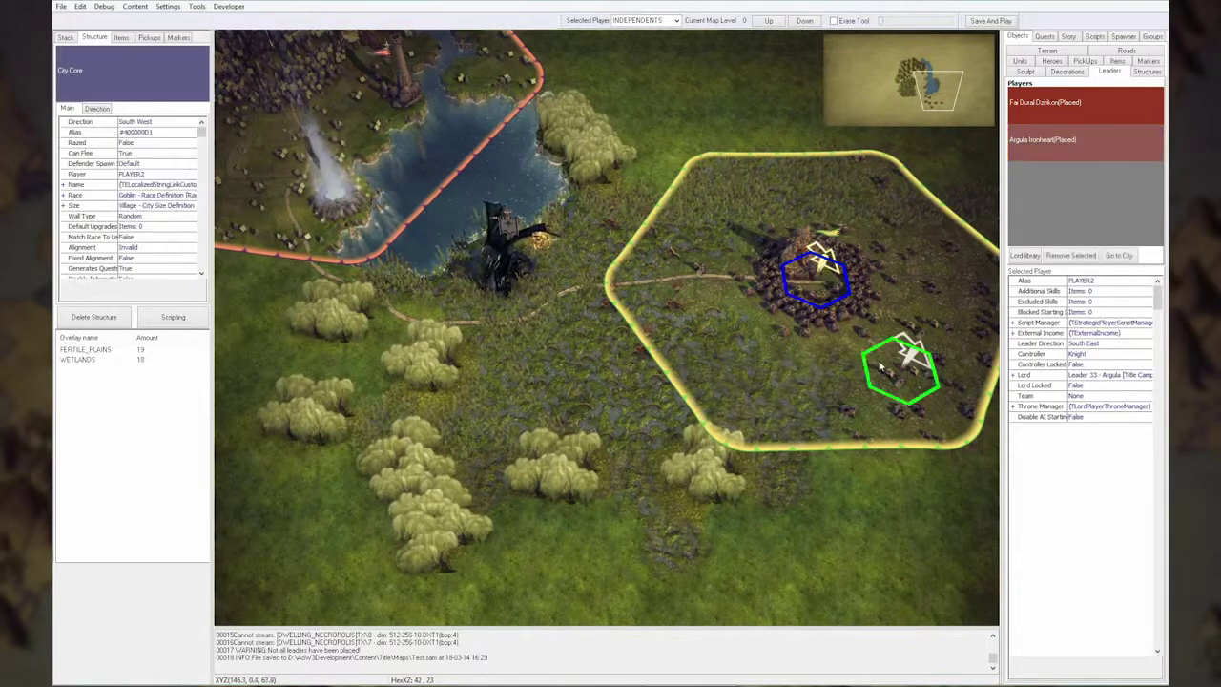
pyautogui.rightClick(854, 367)
pyautogui.press('Right')
pyautogui.scroll(3, 852, 365)
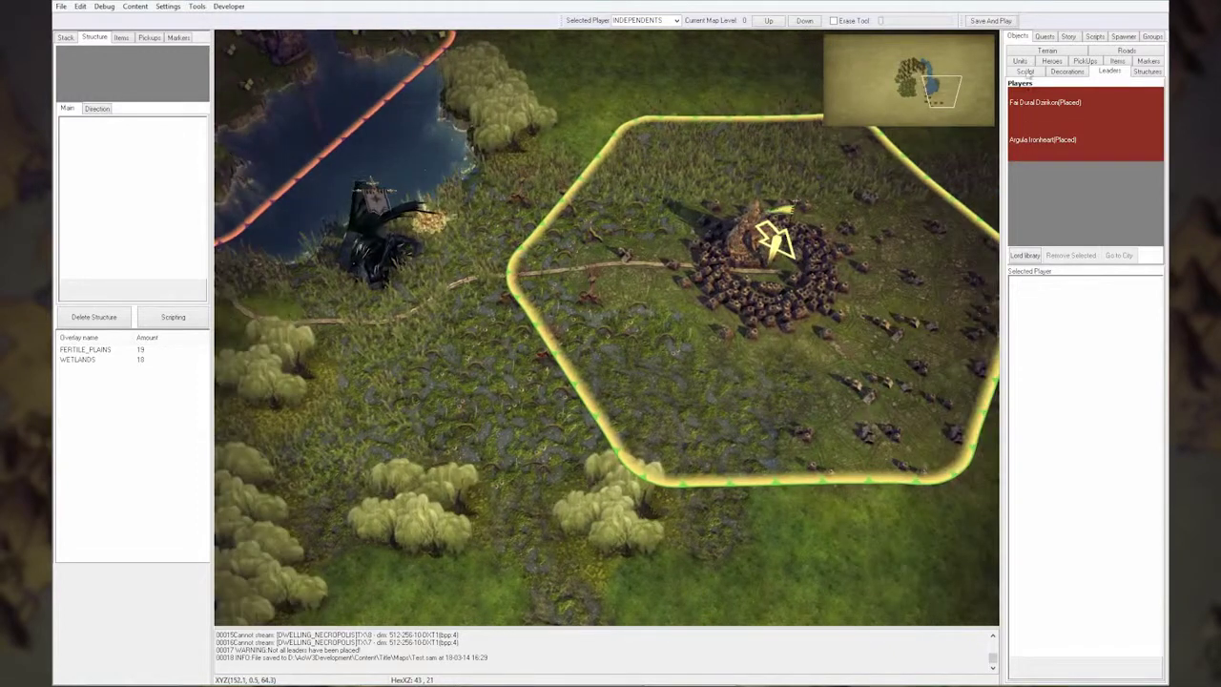
# Filter the units by "gobl" and stack four Goblin Marauders at the Goblin town's southwestern edge and two on its western road entrance
pyautogui.click(1020, 60)
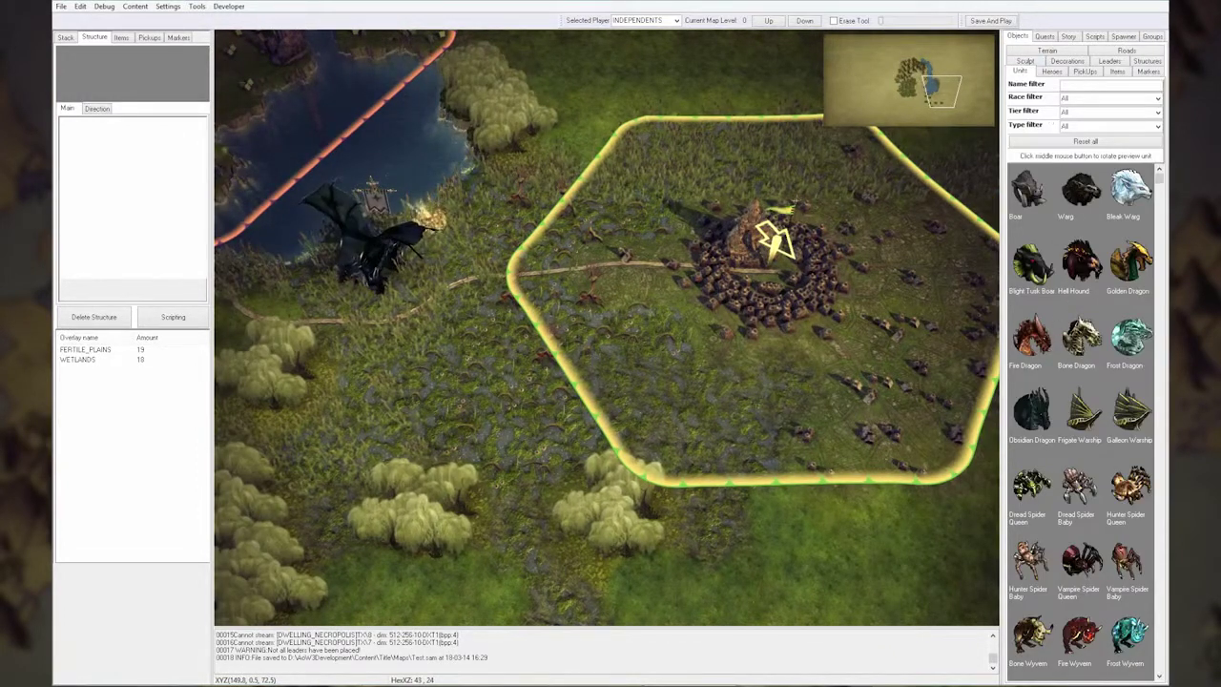
pyautogui.write('gobli')
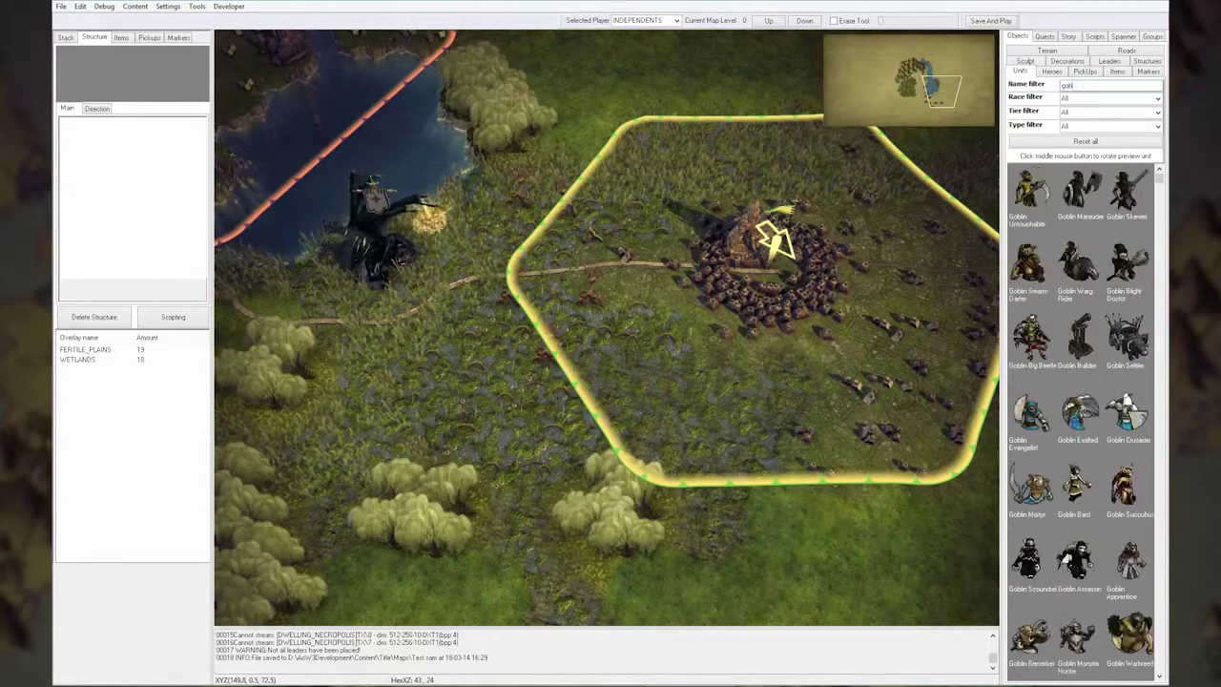
pyautogui.click(1083, 191)
pyautogui.click(736, 306)
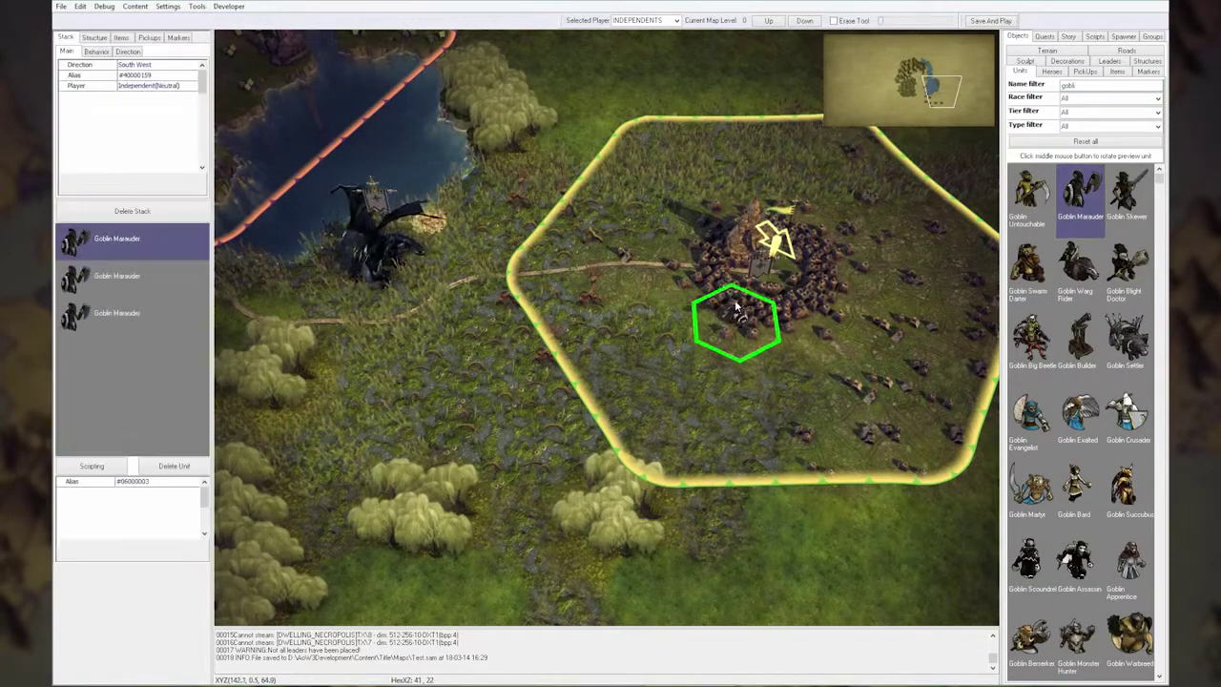
pyautogui.click(736, 306)
pyautogui.click(670, 277)
pyautogui.click(672, 276)
pyautogui.rightClick(654, 310)
# Assign both Goblin Marauder stacks beside the Goblin town to PLAYER2
pyautogui.click(737, 309)
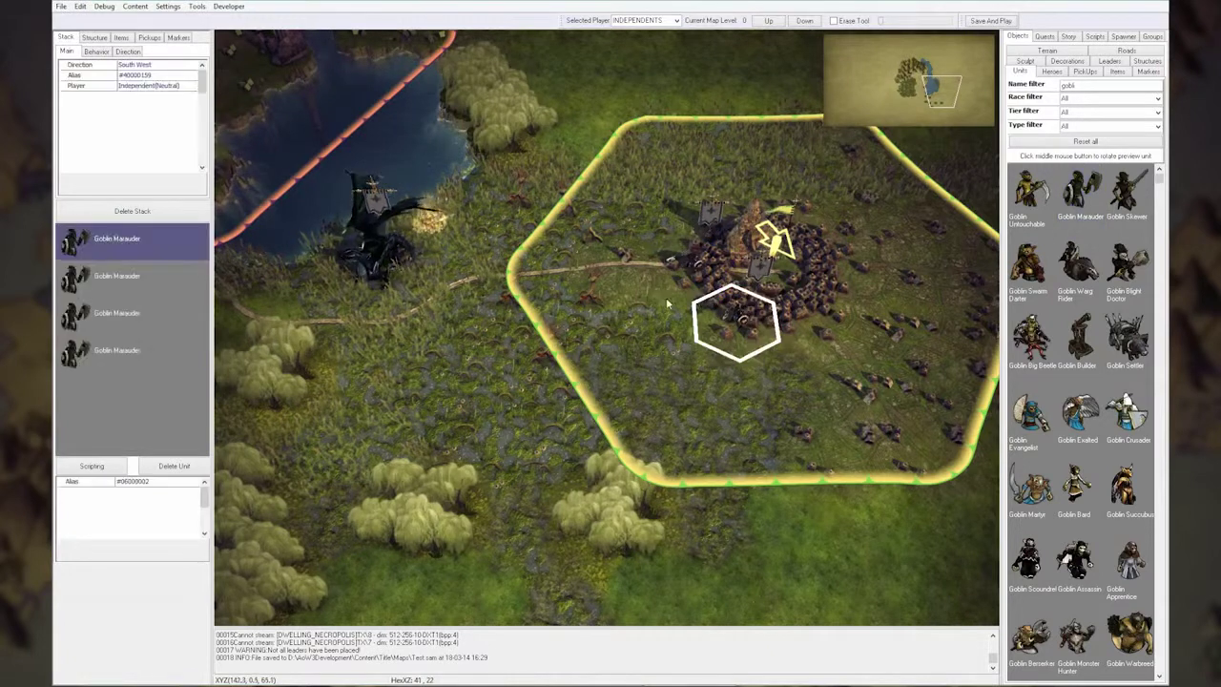
pyautogui.click(164, 86)
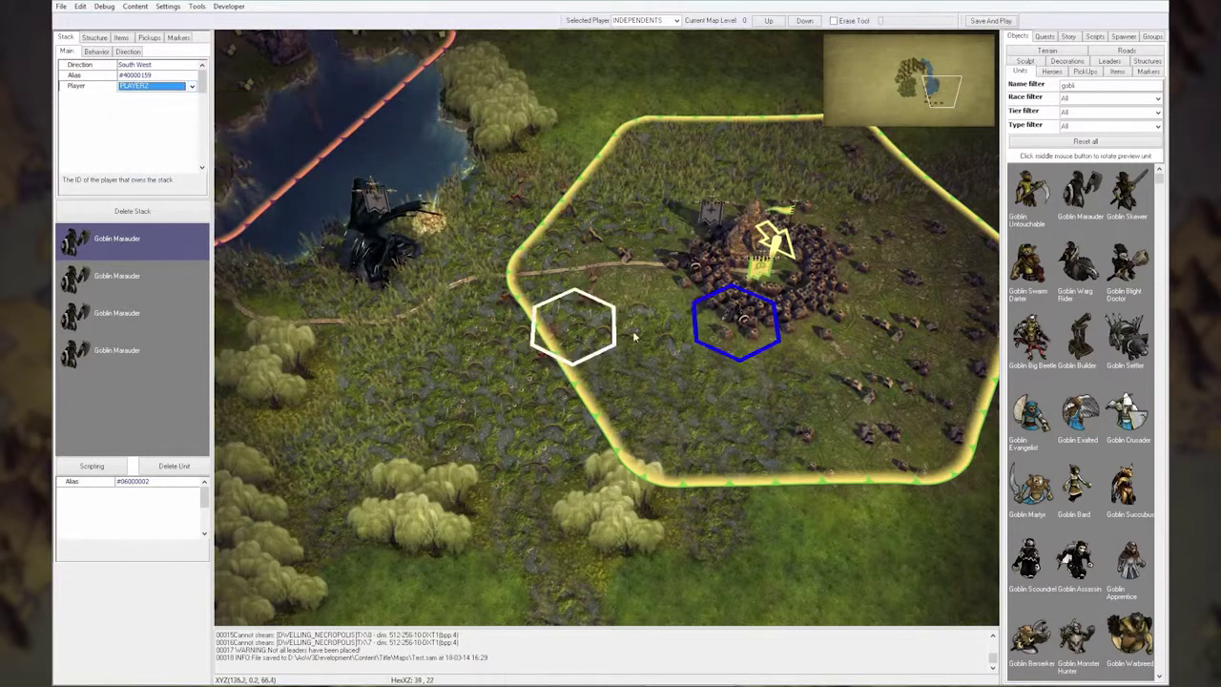
pyautogui.click(689, 266)
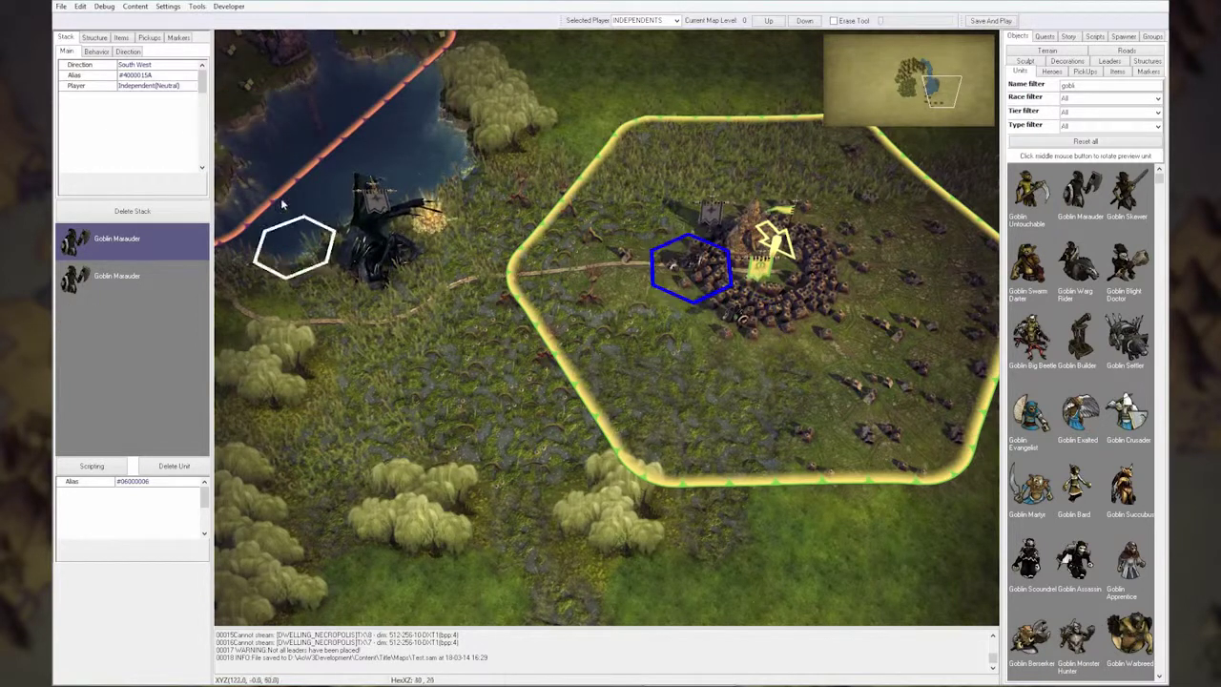
pyautogui.click(143, 87)
pyautogui.click(192, 86)
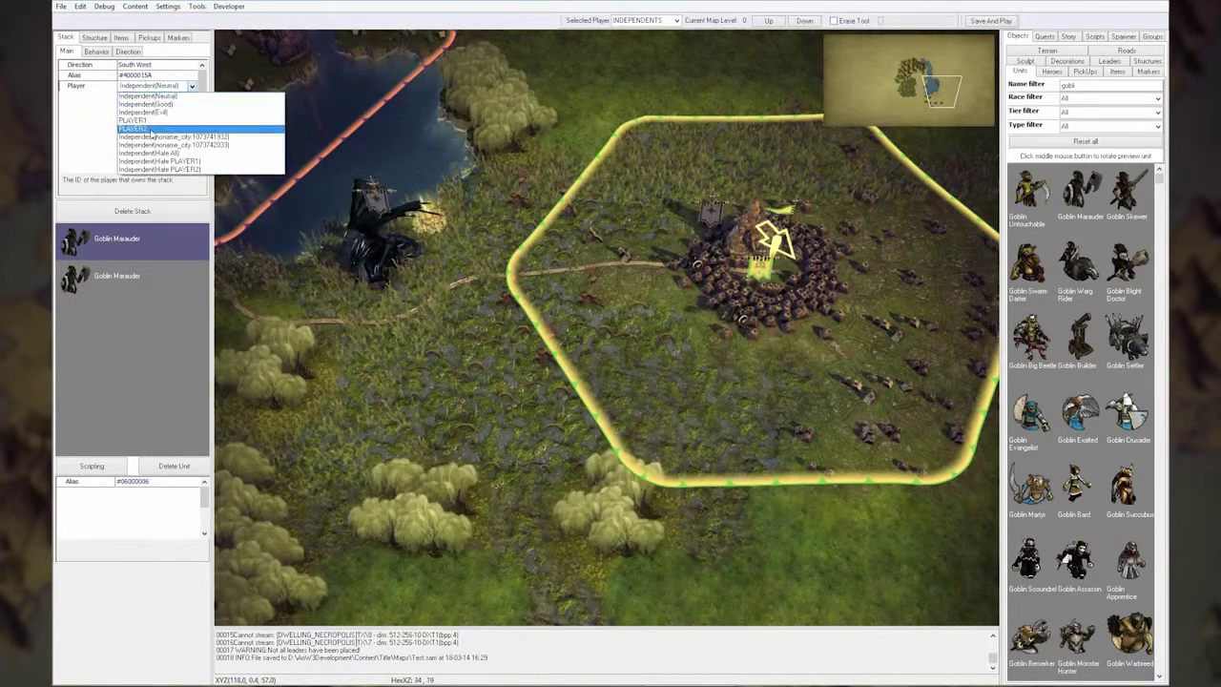
pyautogui.click(164, 130)
pyautogui.click(646, 356)
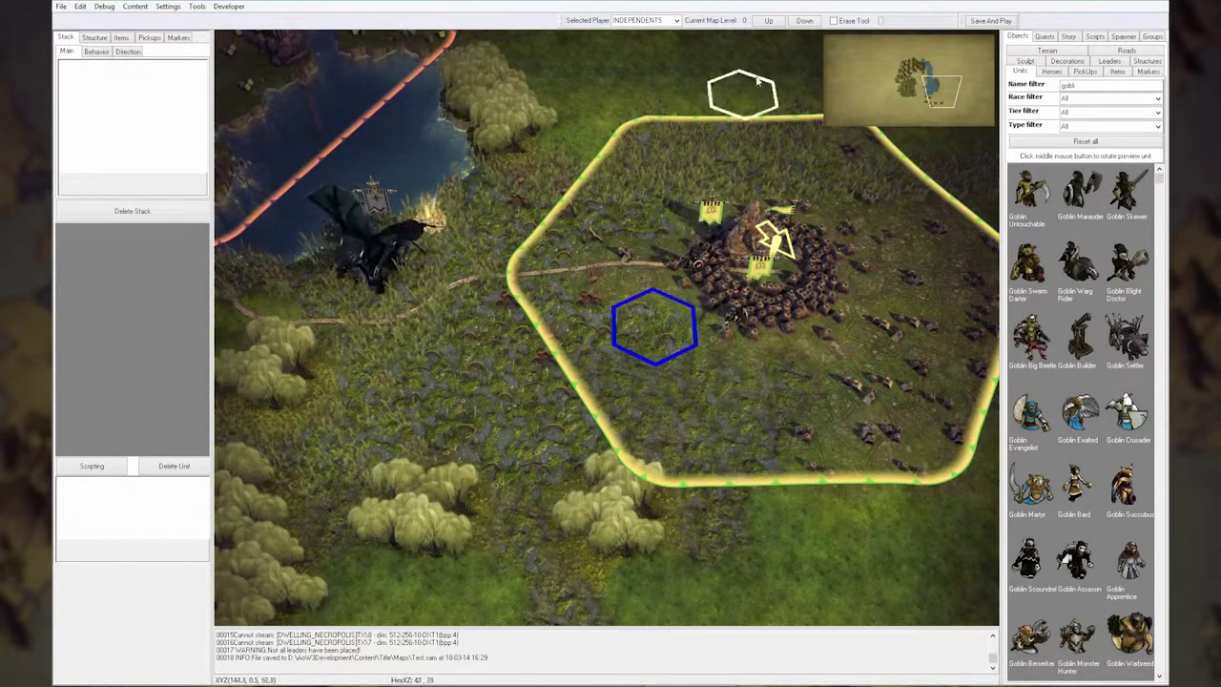
# As PLAYER1, filter the units by "elf" and place single High Elf Longbowmen on two forest-edge hexes southwest of the city
pyautogui.click(677, 20)
pyautogui.click(635, 39)
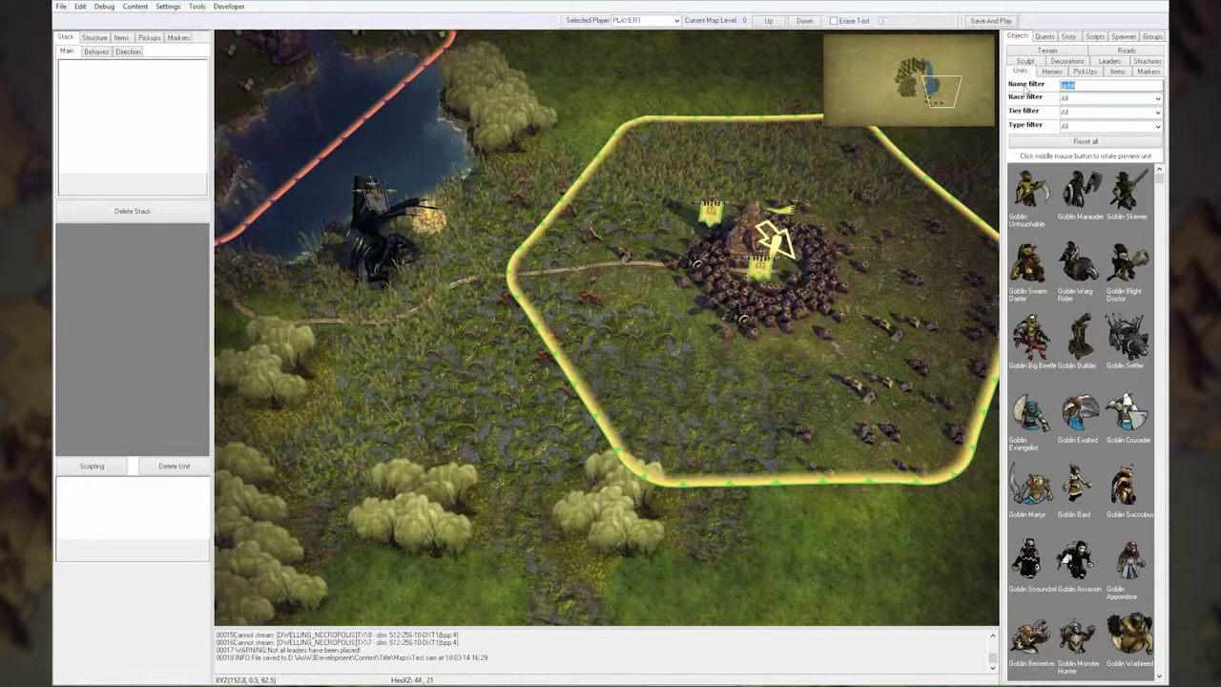
pyautogui.write('elv')
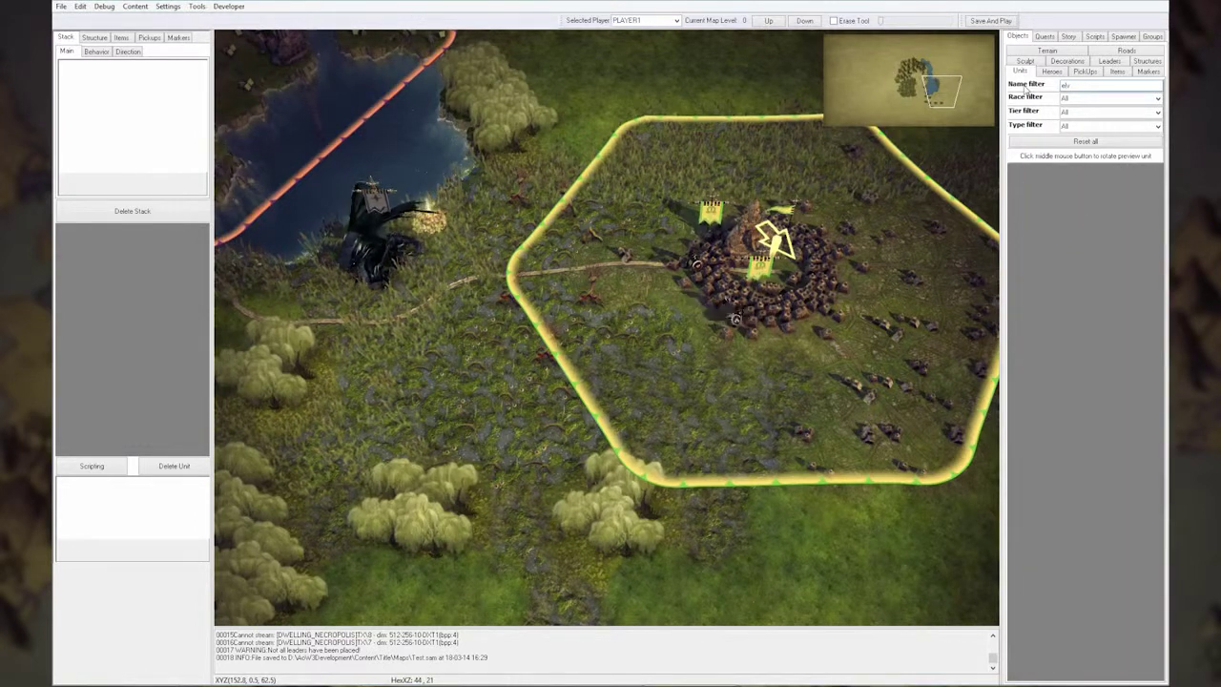
pyautogui.press('BackSpace')
pyautogui.write('f')
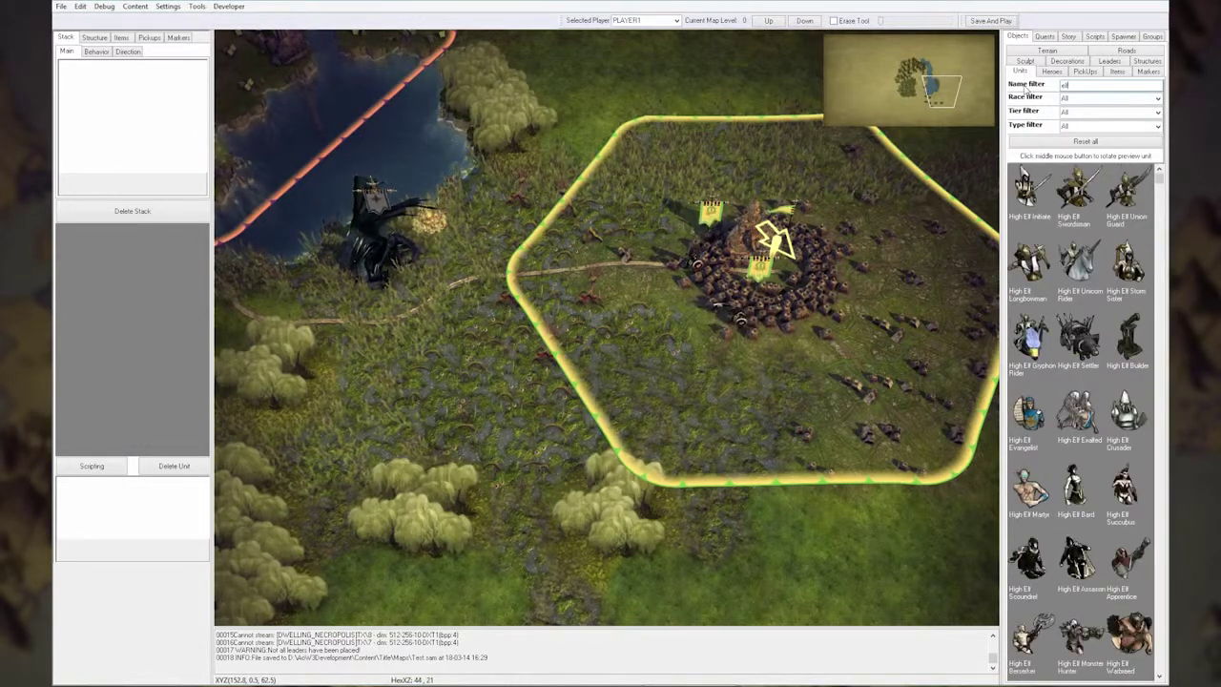
pyautogui.click(1031, 267)
pyautogui.moveTo(939, 83); pyautogui.dragTo(916, 80)
pyautogui.click(552, 277)
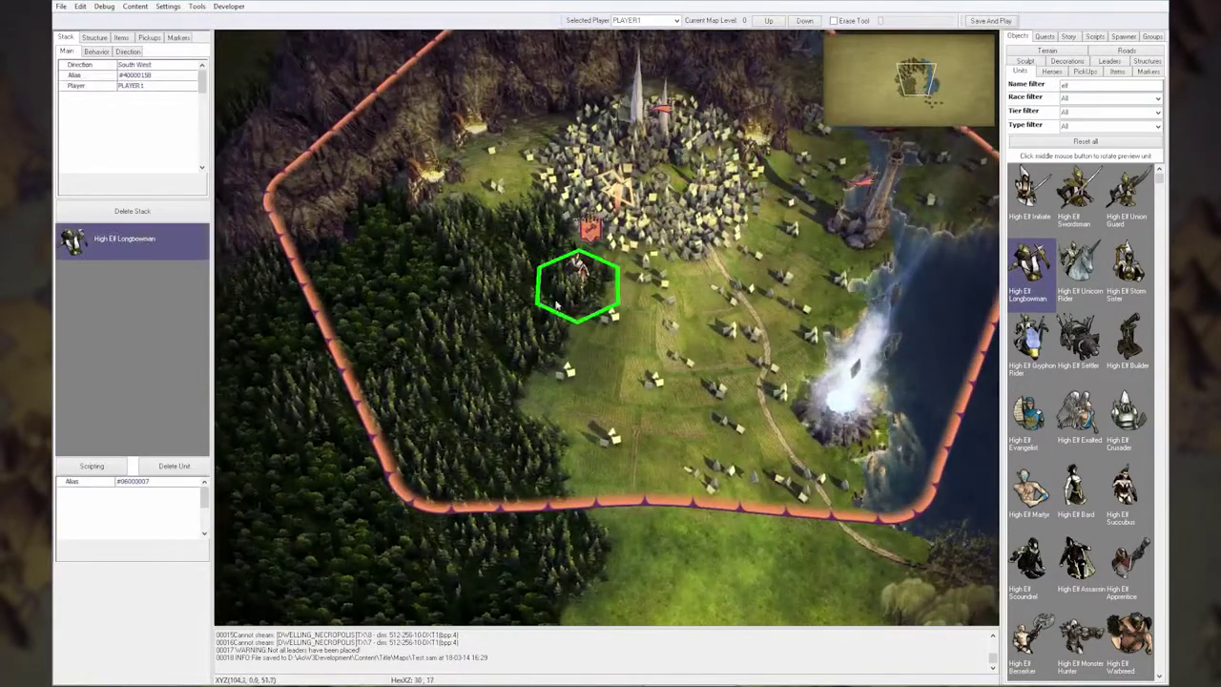
pyautogui.click(532, 338)
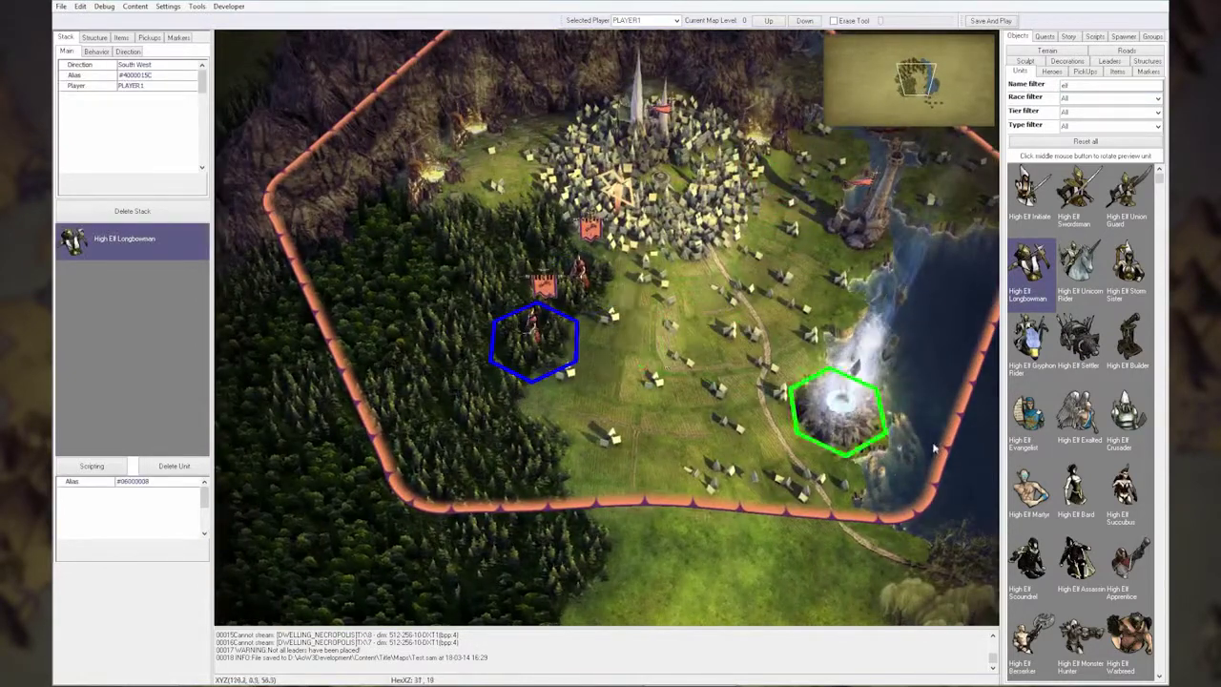
# Place a High Elf Gryphon Rider southeast of the city and stack three High Elf Unicorn Riders in the fields south of it
pyautogui.click(1036, 373)
pyautogui.click(812, 304)
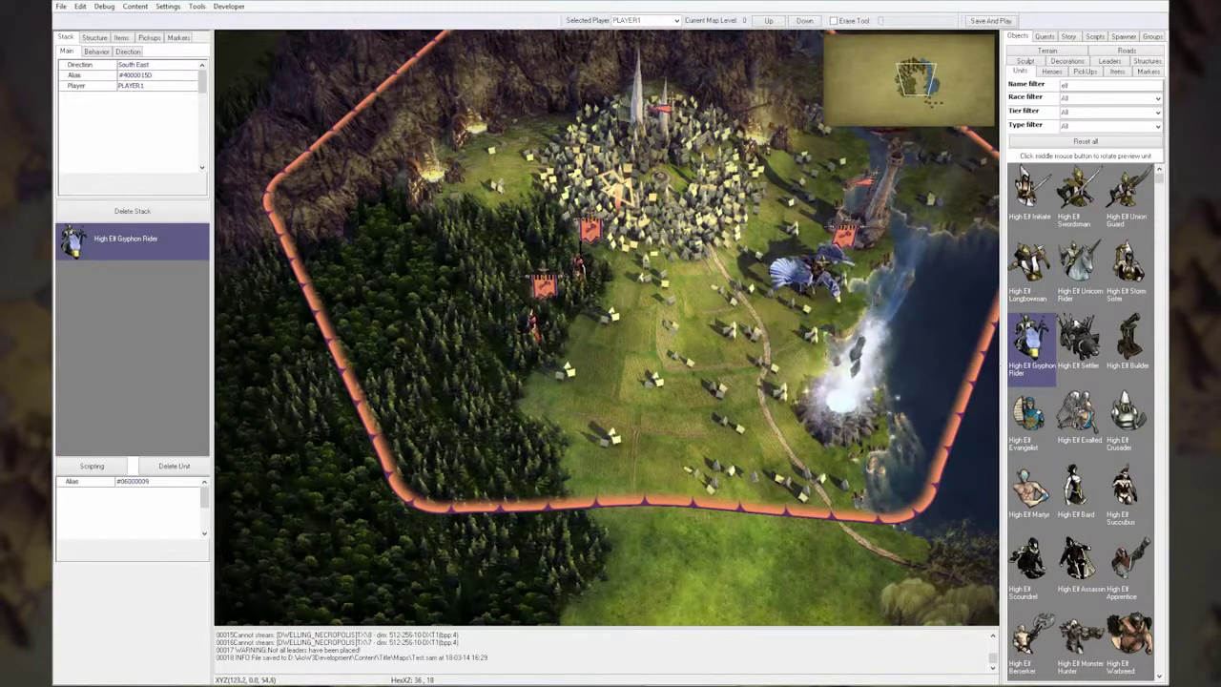
pyautogui.click(1079, 277)
pyautogui.click(697, 391)
pyautogui.click(698, 391)
pyautogui.click(698, 391)
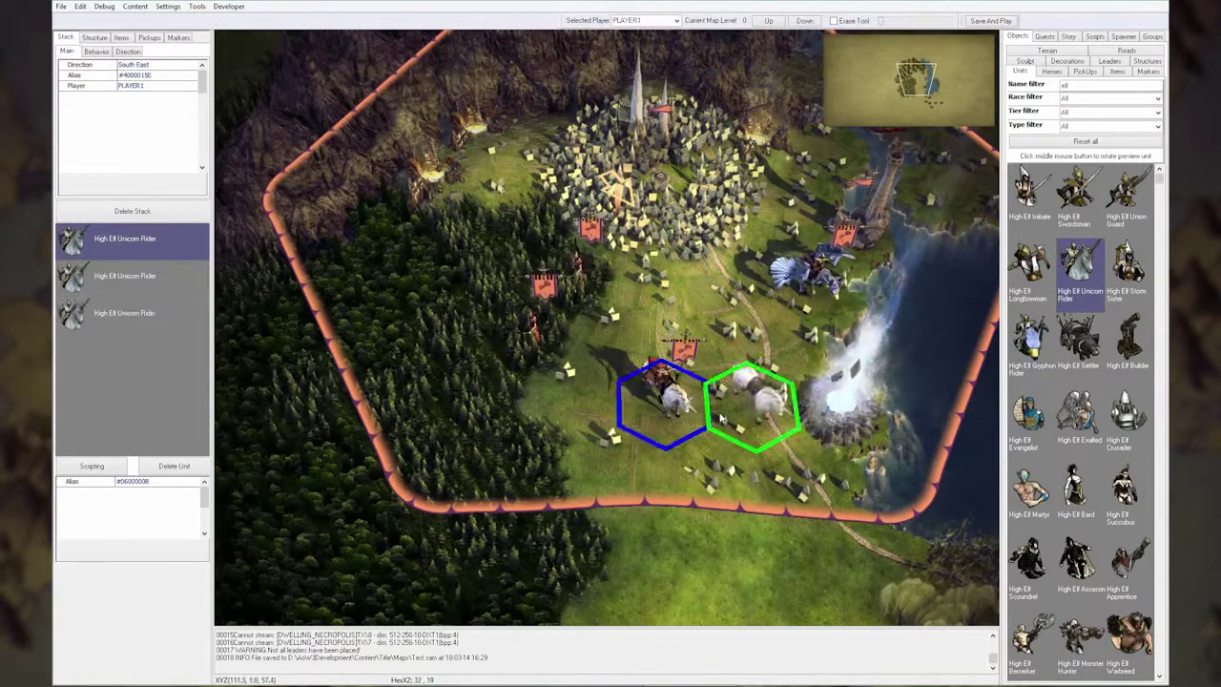
# Look over the placed units, the High Elf city, the Goblin town and the road between them
pyautogui.rightClick(752, 412)
pyautogui.press('Right')
pyautogui.press('Down')
pyautogui.press('Up')
pyautogui.press('Right')
pyautogui.press('Down')
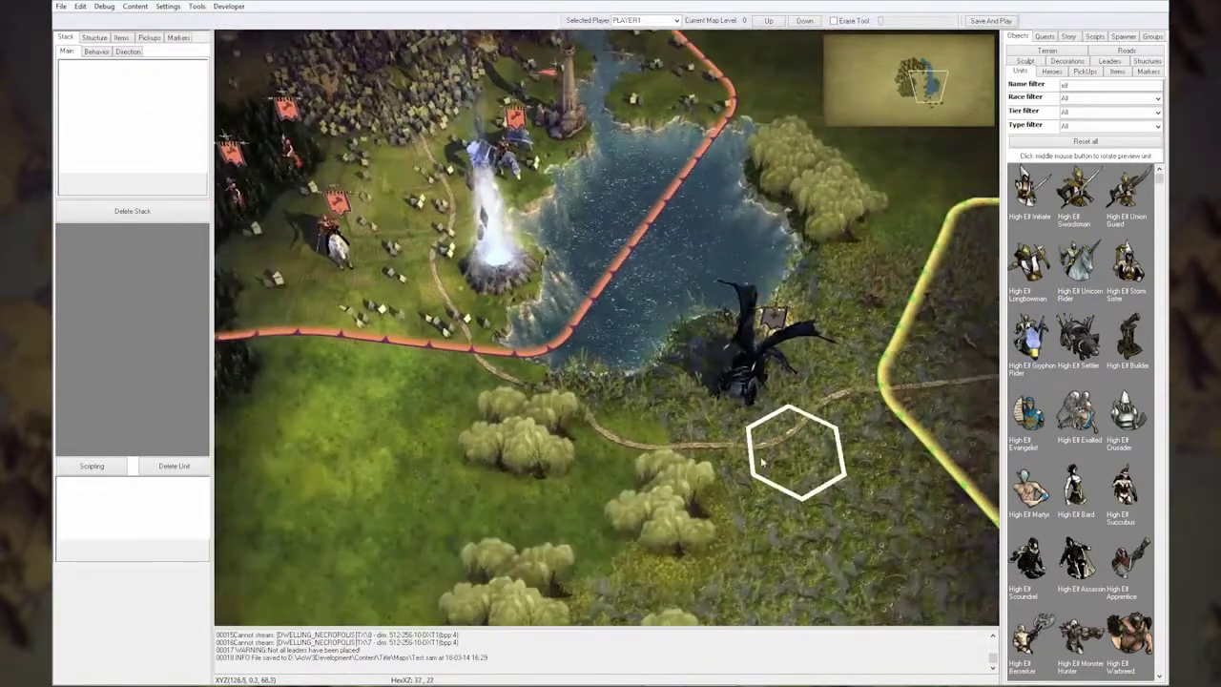
pyautogui.press('Right')
pyautogui.press('Down')
pyautogui.press('Left')
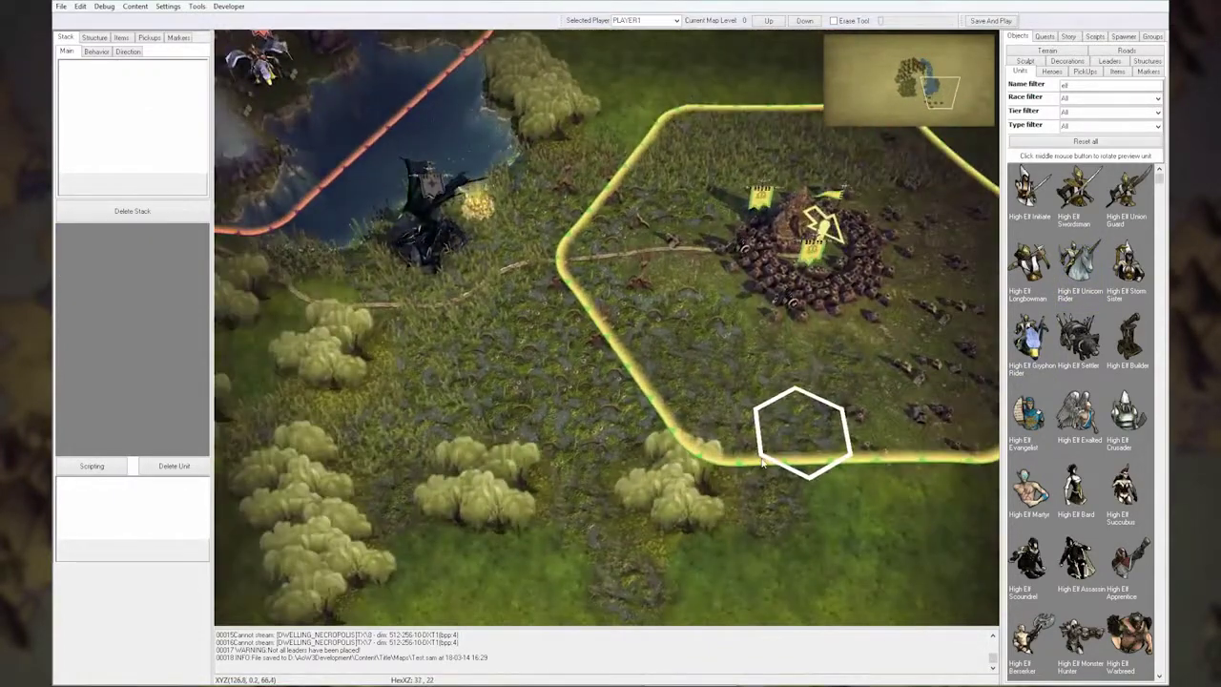
pyautogui.press('Left')
pyautogui.press('Up')
pyautogui.scroll(-2, 763, 461)
pyautogui.press('Left')
pyautogui.press('Up')
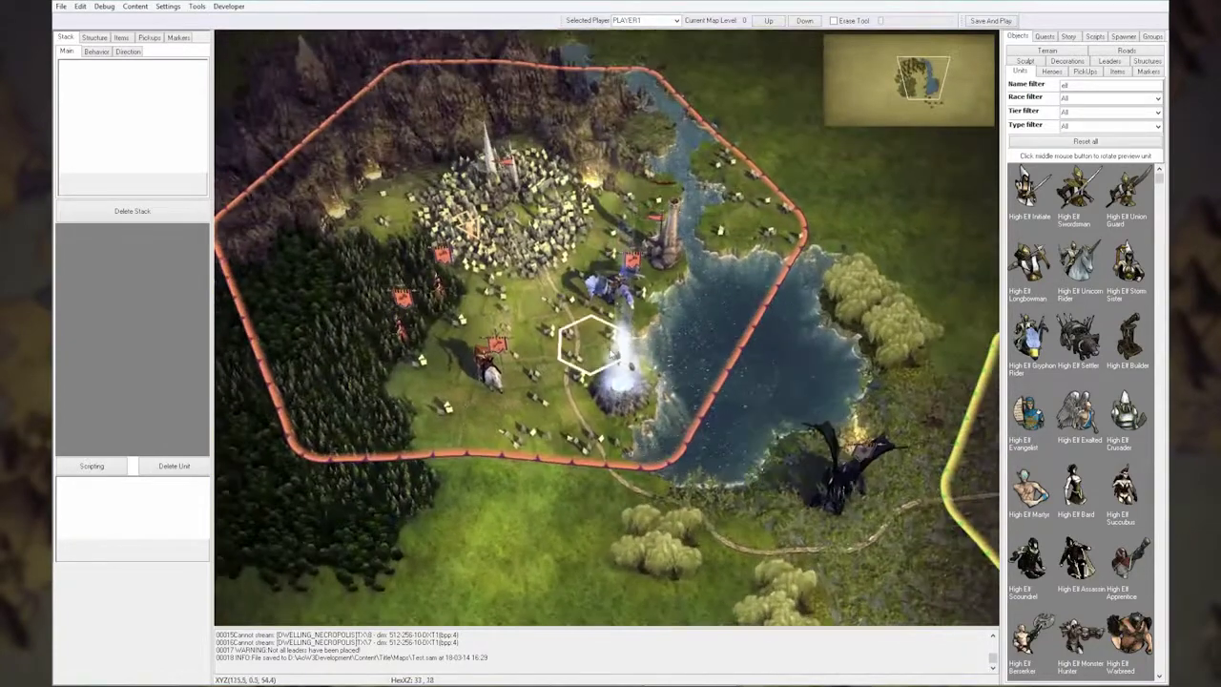
pyautogui.press('Down')
pyautogui.press('Right')
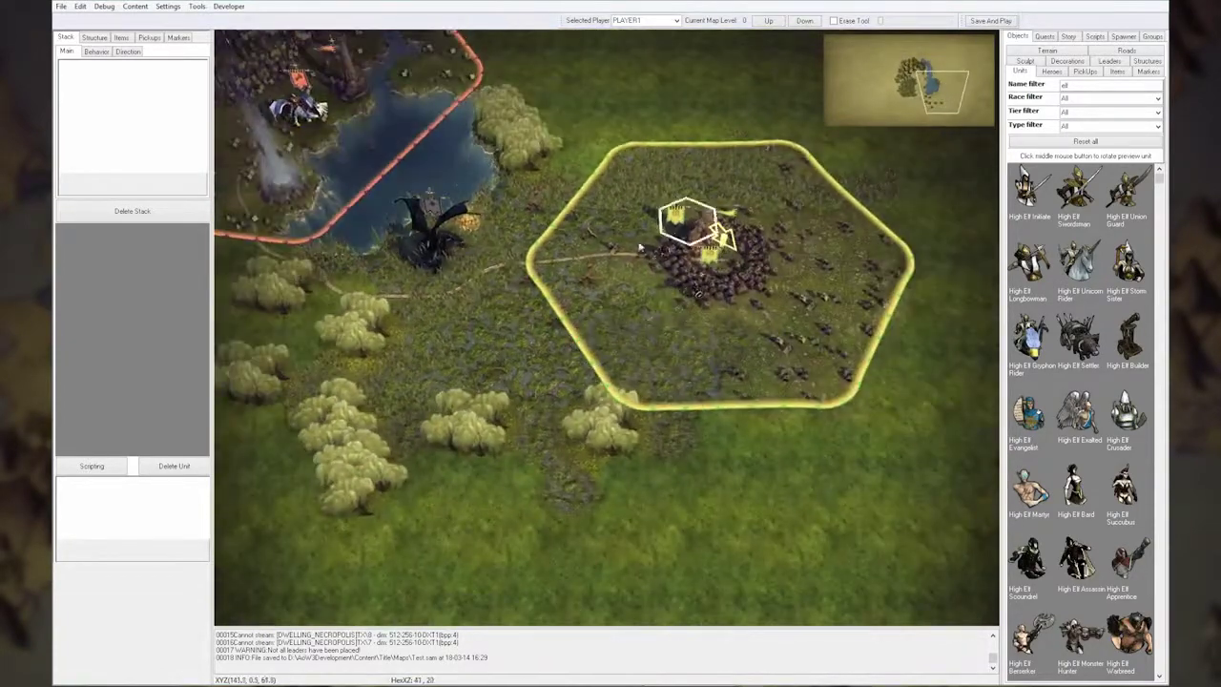
pyautogui.press('Left')
pyautogui.press('Up')
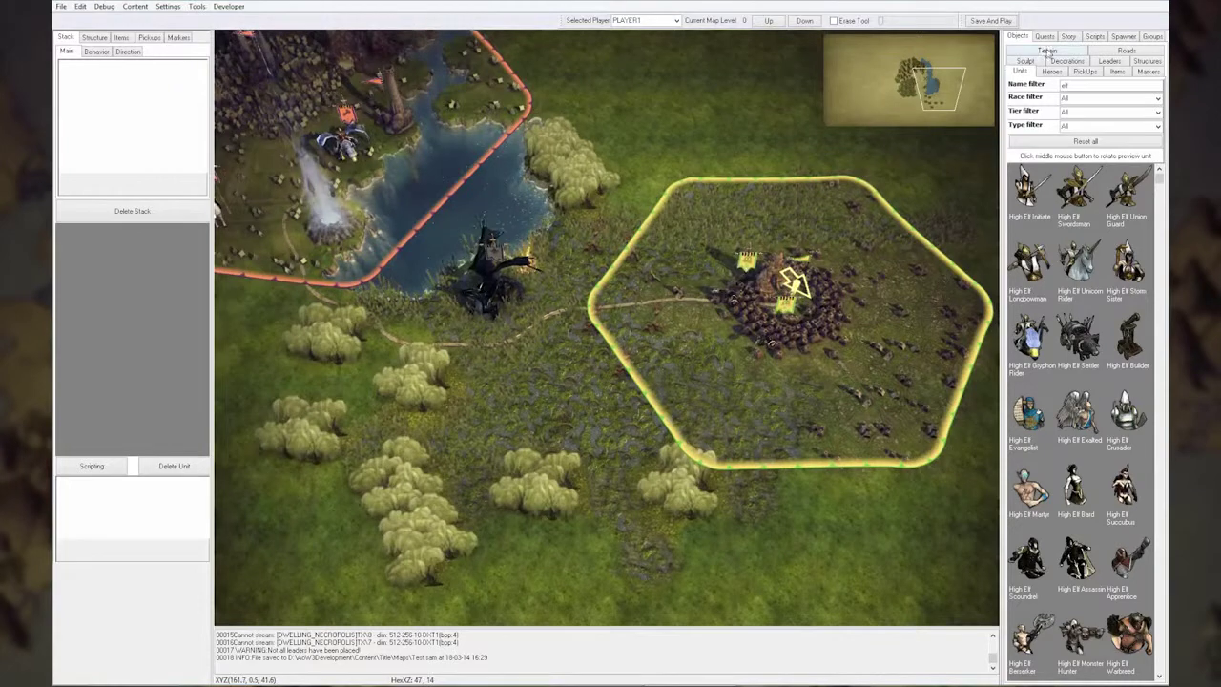
# With an enlarged terrain brush, convert the land around both settlements to the Arctic theme and convert it again to the Volcanic theme
pyautogui.click(1048, 51)
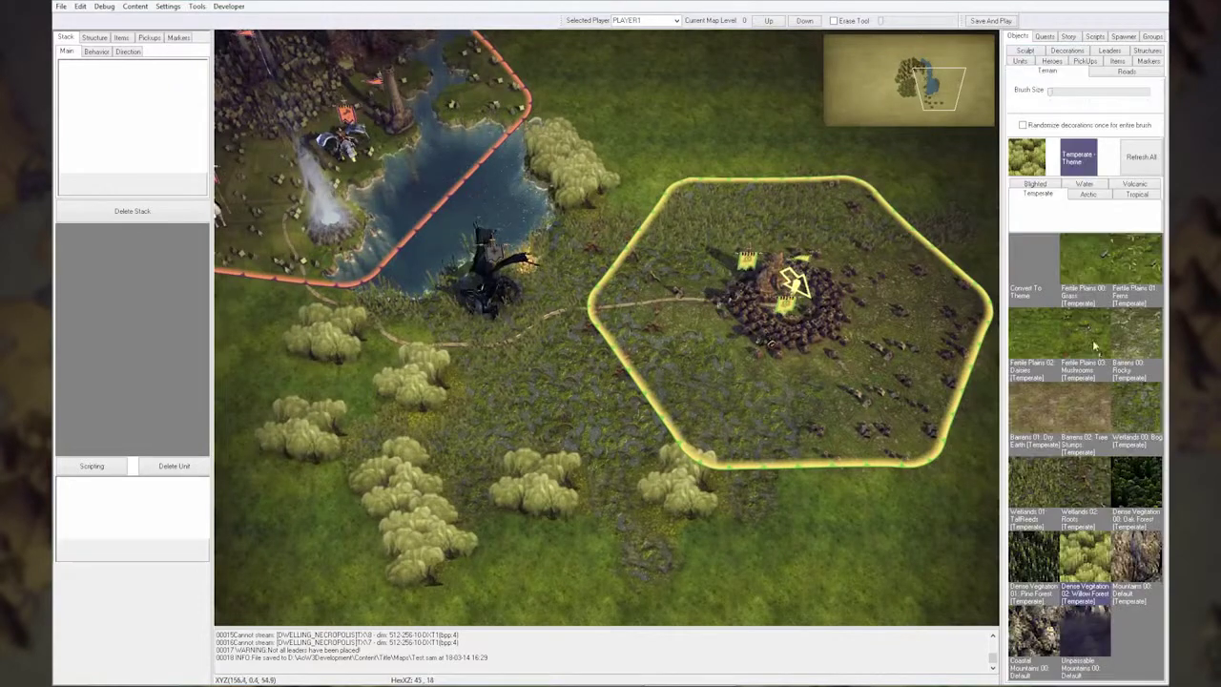
pyautogui.click(1088, 196)
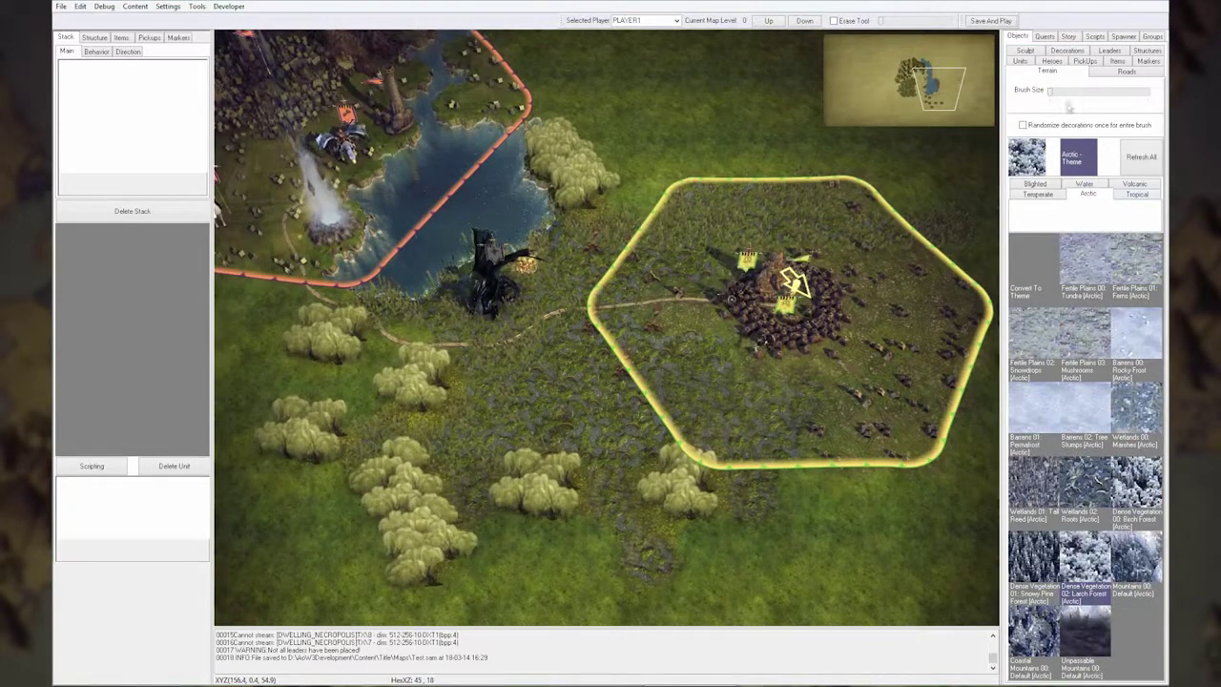
pyautogui.click(1019, 263)
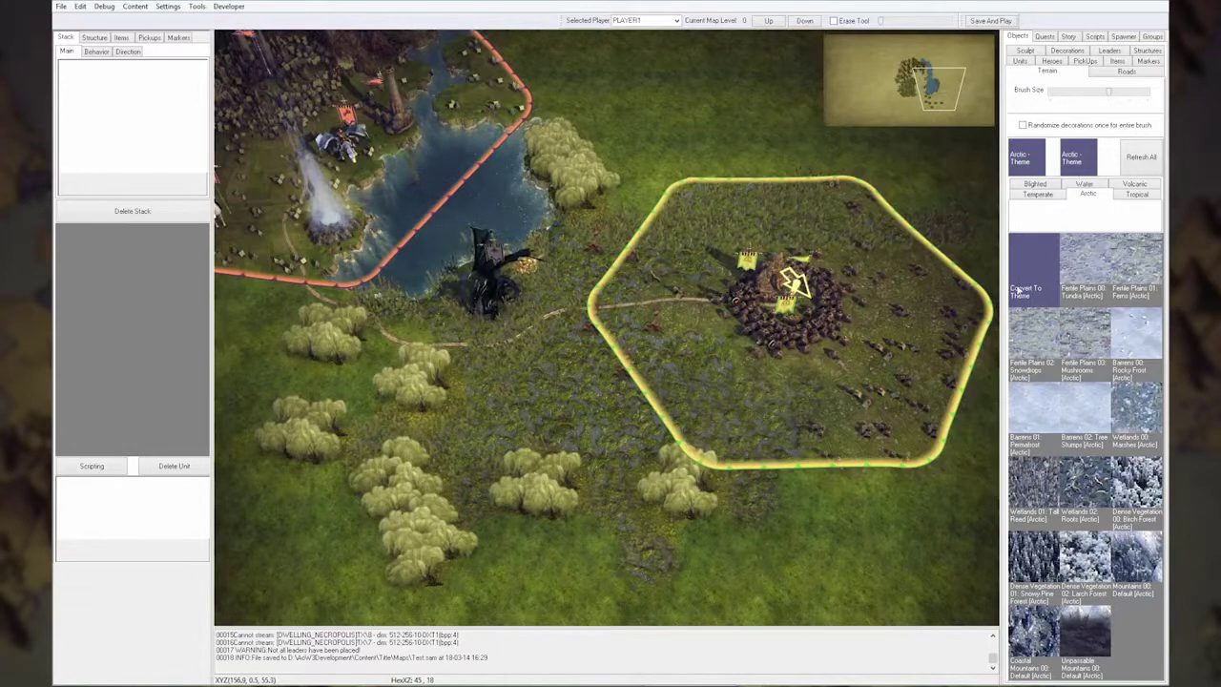
pyautogui.click(742, 298)
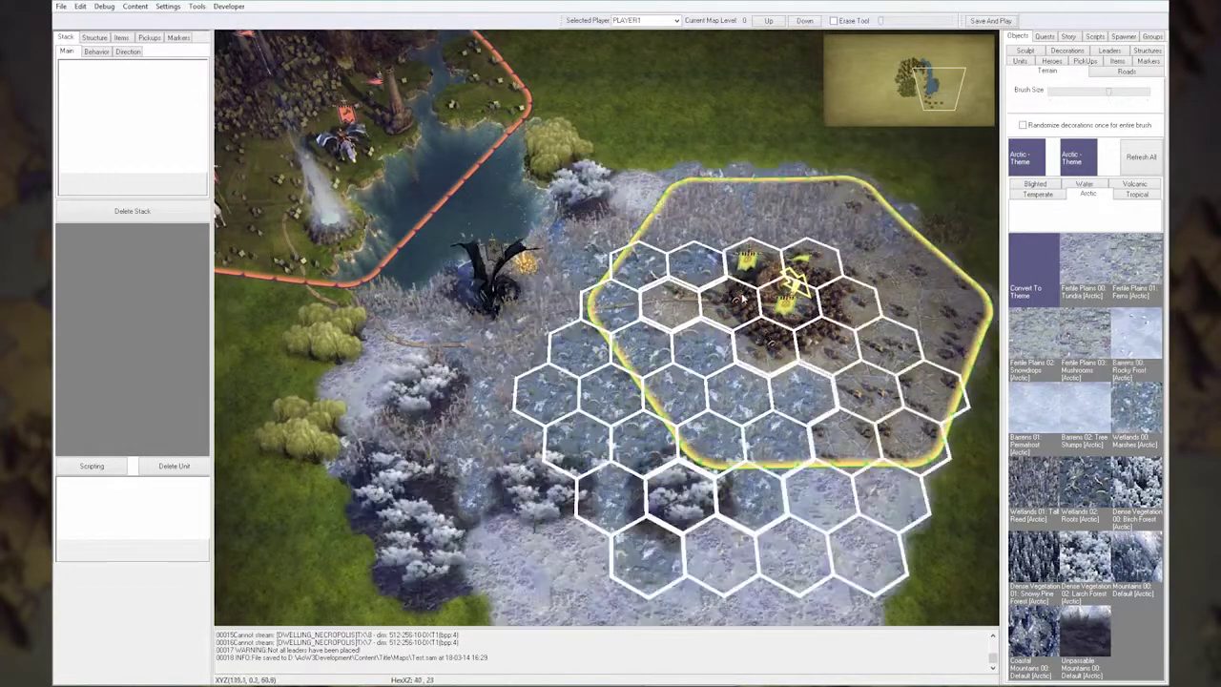
pyautogui.moveTo(743, 298)
pyautogui.mouseDown()
pyautogui.moveTo(430, 250)
pyautogui.moveTo(597, 201)
pyautogui.moveTo(618, 216)
pyautogui.mouseUp()
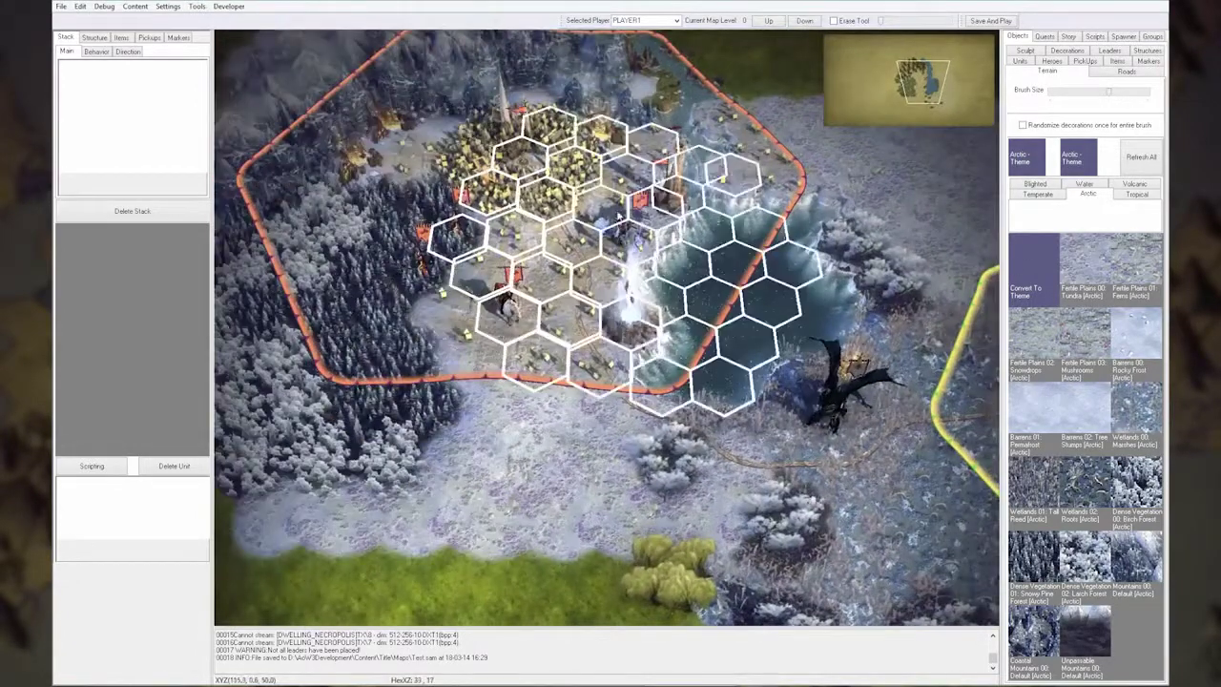
pyautogui.click(1135, 186)
pyautogui.moveTo(663, 181)
pyautogui.mouseDown()
pyautogui.moveTo(596, 233)
pyautogui.moveTo(351, 227)
pyautogui.moveTo(554, 382)
pyautogui.moveTo(591, 290)
pyautogui.moveTo(793, 283)
pyautogui.mouseUp()
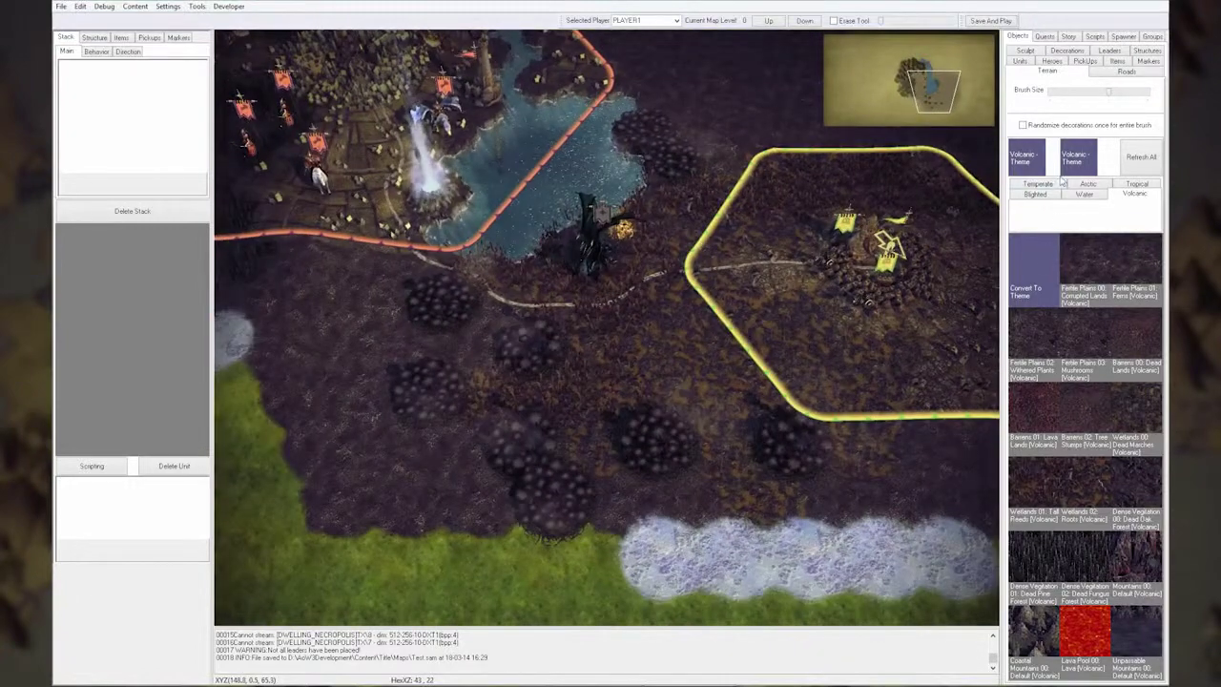
# Convert the High Elf city, its forests and mountains, and the fields south of it to the Temperate theme
pyautogui.click(1039, 184)
pyautogui.press('Left')
pyautogui.press('Up')
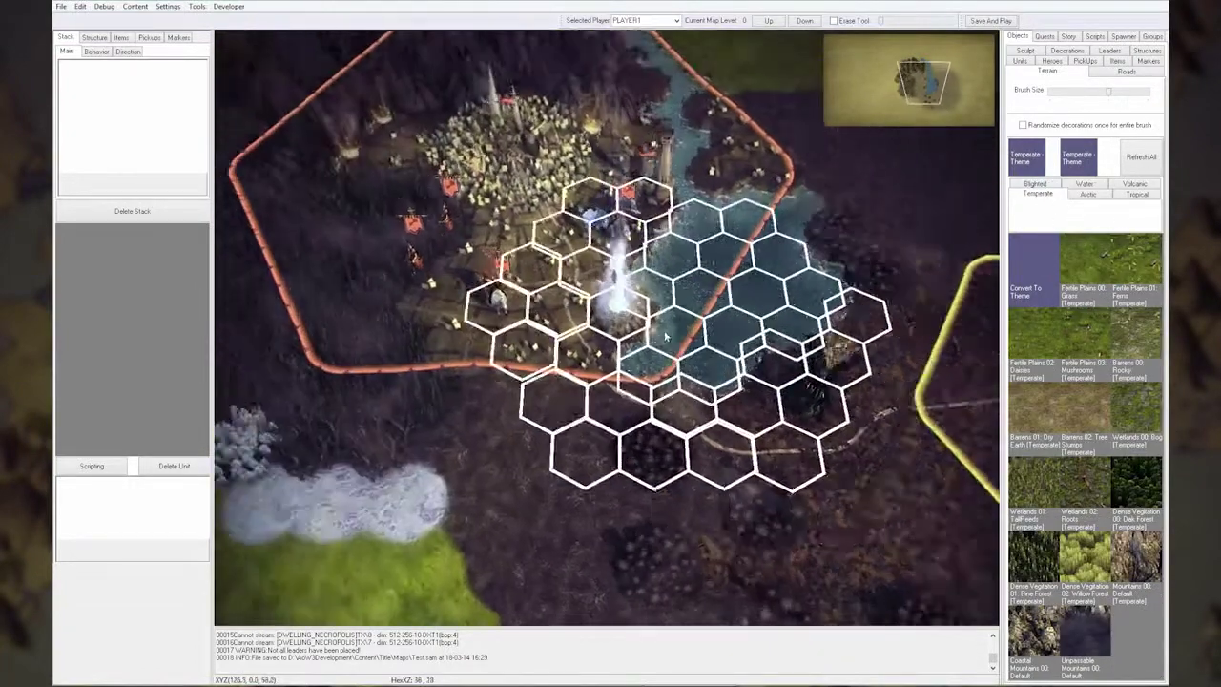
pyautogui.moveTo(501, 229)
pyautogui.mouseDown()
pyautogui.moveTo(438, 269)
pyautogui.moveTo(505, 96)
pyautogui.moveTo(382, 382)
pyautogui.moveTo(559, 368)
pyautogui.moveTo(739, 181)
pyautogui.mouseUp()
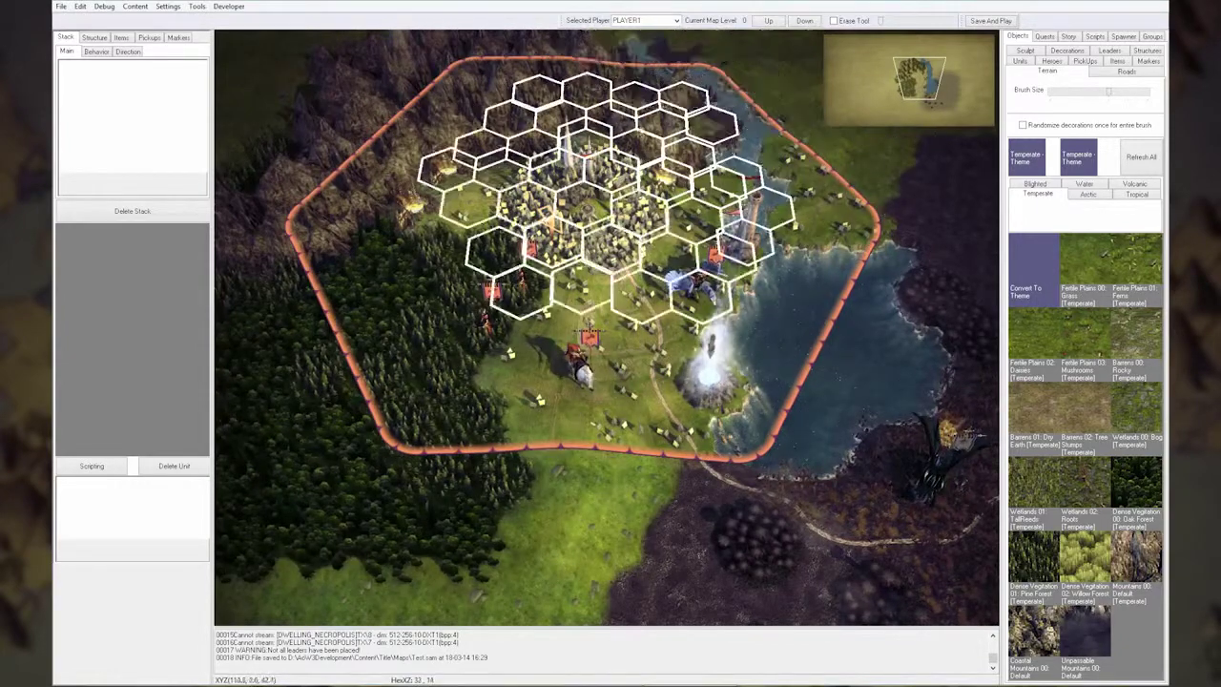
pyautogui.press('Right')
pyautogui.press('Down')
pyautogui.moveTo(655, 258)
pyautogui.mouseDown()
pyautogui.moveTo(464, 341)
pyautogui.moveTo(449, 368)
pyautogui.moveTo(641, 420)
pyautogui.mouseUp()
# Convert the Goblin town and the wetlands around it to the Blighted theme
pyautogui.press('Right')
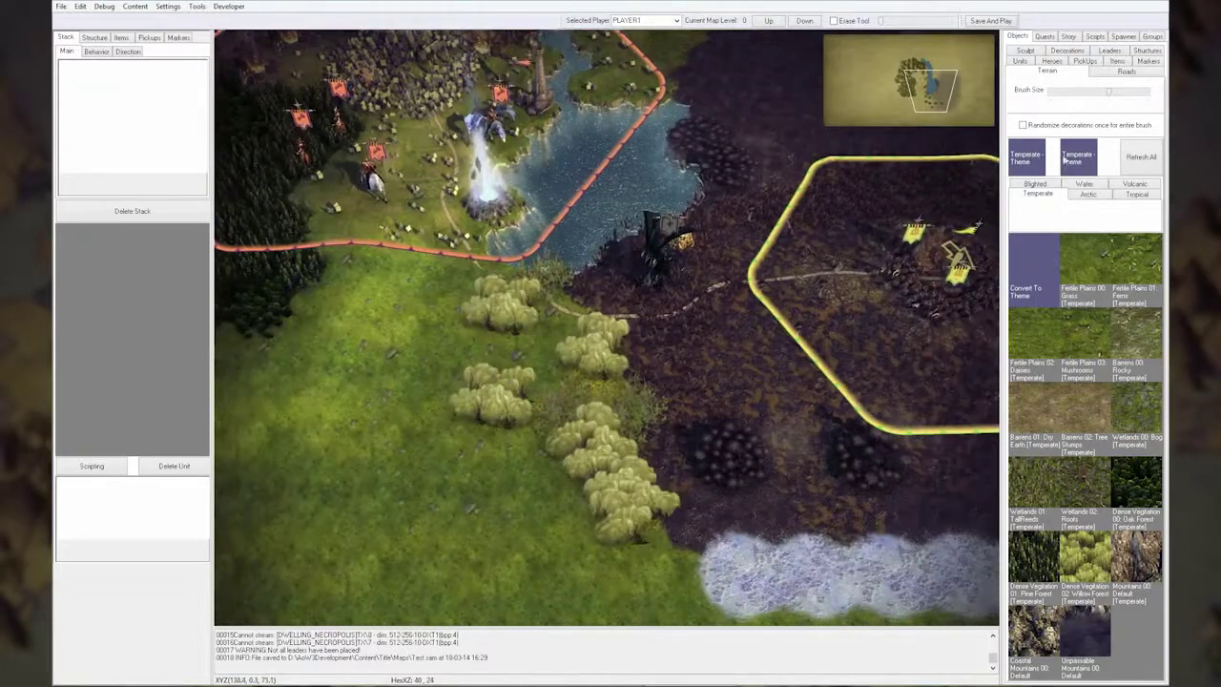
pyautogui.click(1047, 184)
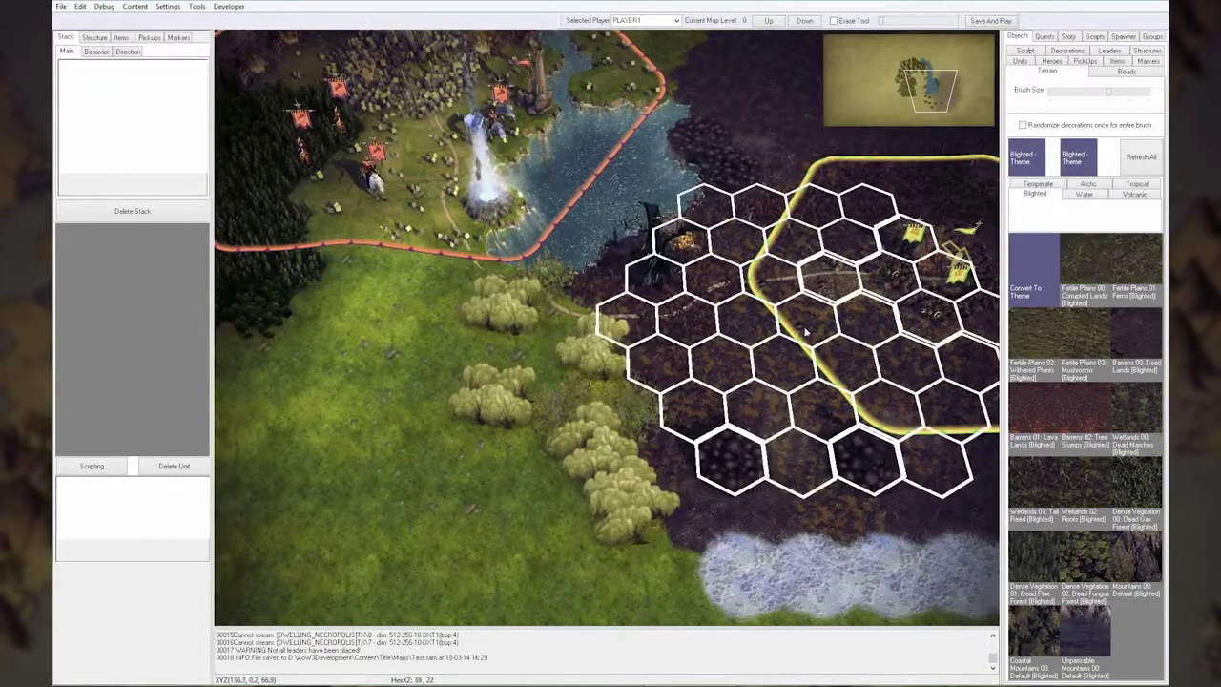
pyautogui.moveTo(814, 338)
pyautogui.mouseDown()
pyautogui.moveTo(787, 304)
pyautogui.moveTo(818, 427)
pyautogui.moveTo(790, 400)
pyautogui.moveTo(722, 268)
pyautogui.moveTo(724, 179)
pyautogui.mouseUp()
pyautogui.press('Right')
pyautogui.press('Up')
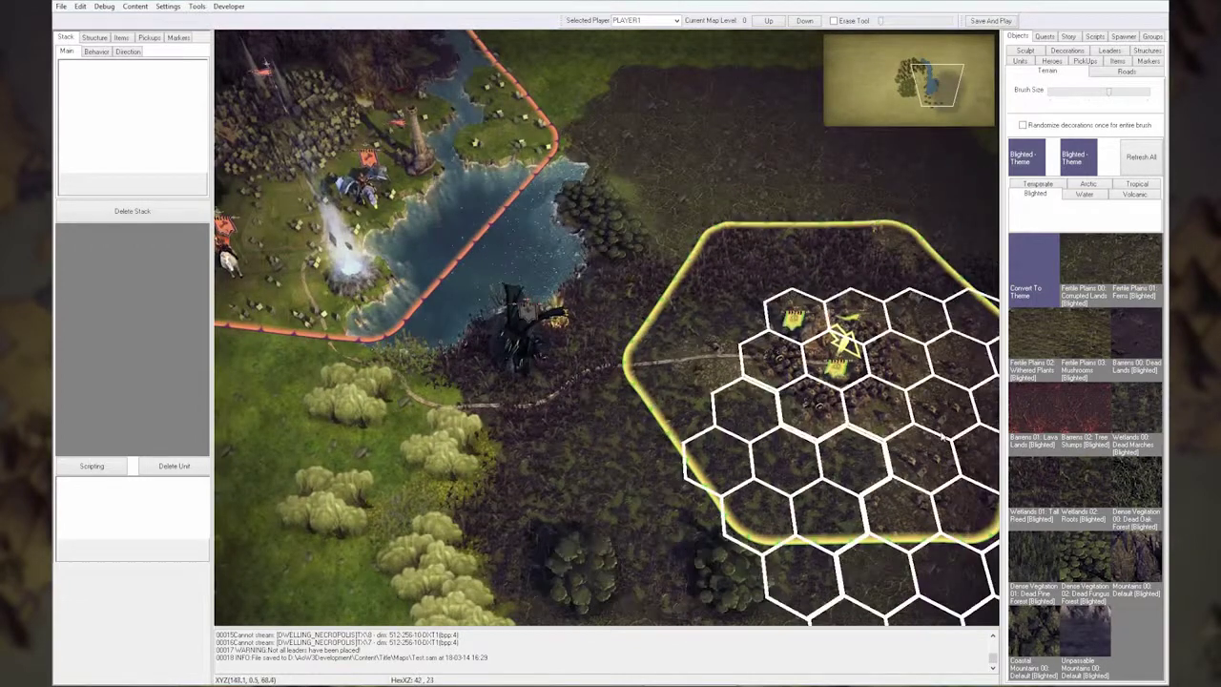
pyautogui.press('Down')
pyautogui.scroll(1, 634, 455)
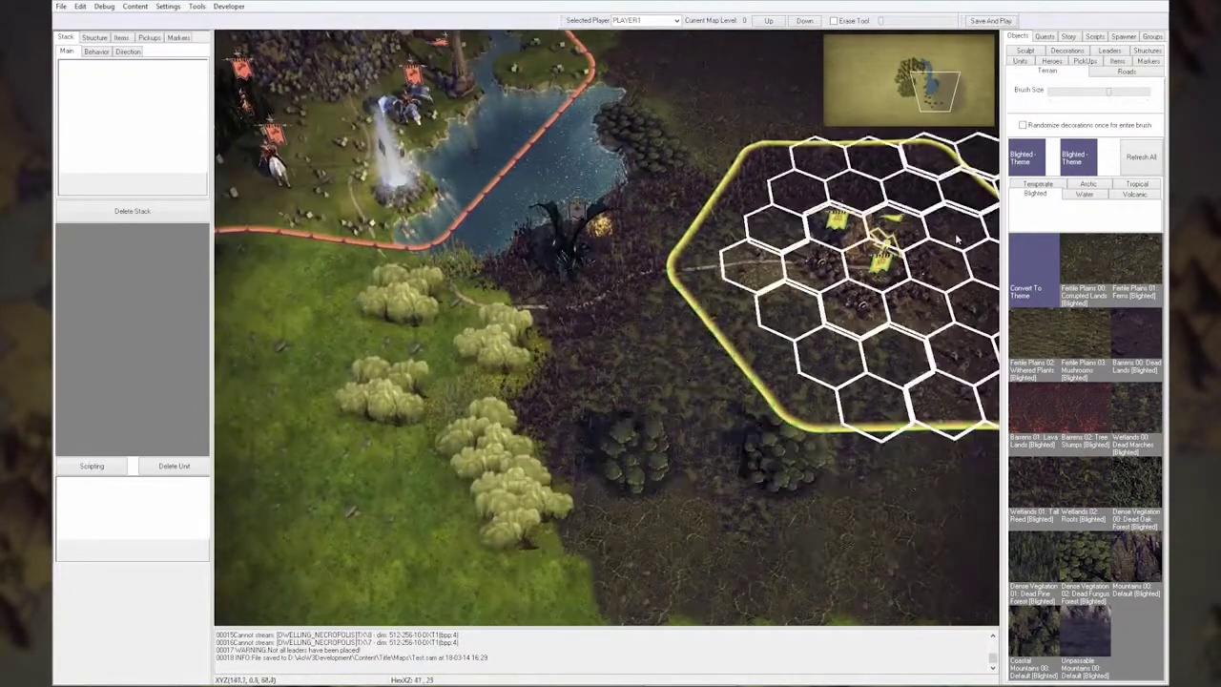
# Place Colonnades Straight 3 decorations on two road hexes south of the High Elf city, one near the city and one at the domain border
pyautogui.click(1021, 61)
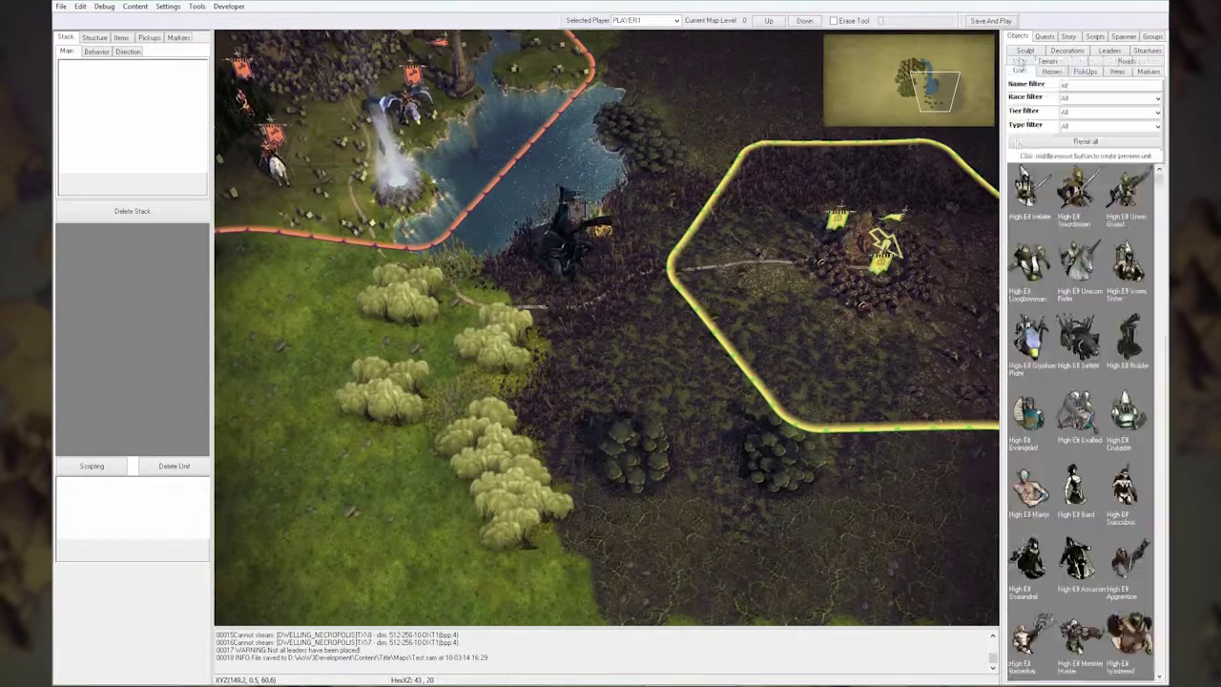
pyautogui.click(1068, 52)
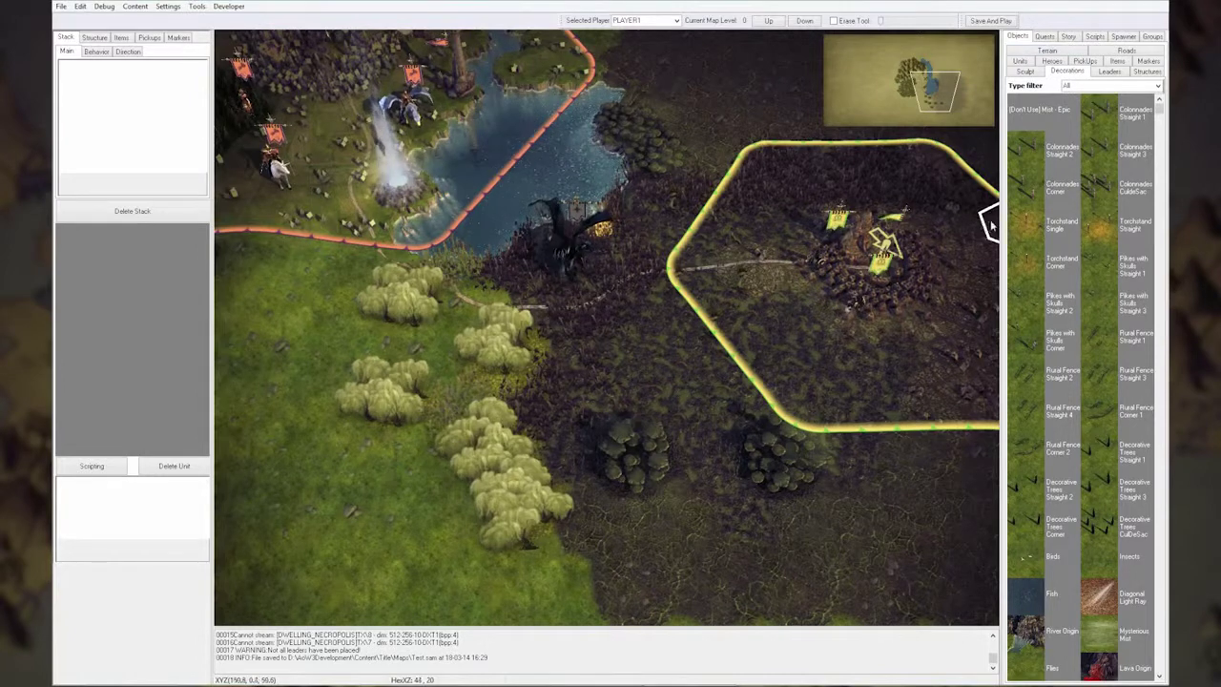
pyautogui.click(1015, 196)
pyautogui.moveTo(582, 59); pyautogui.dragTo(802, 137, button='right')
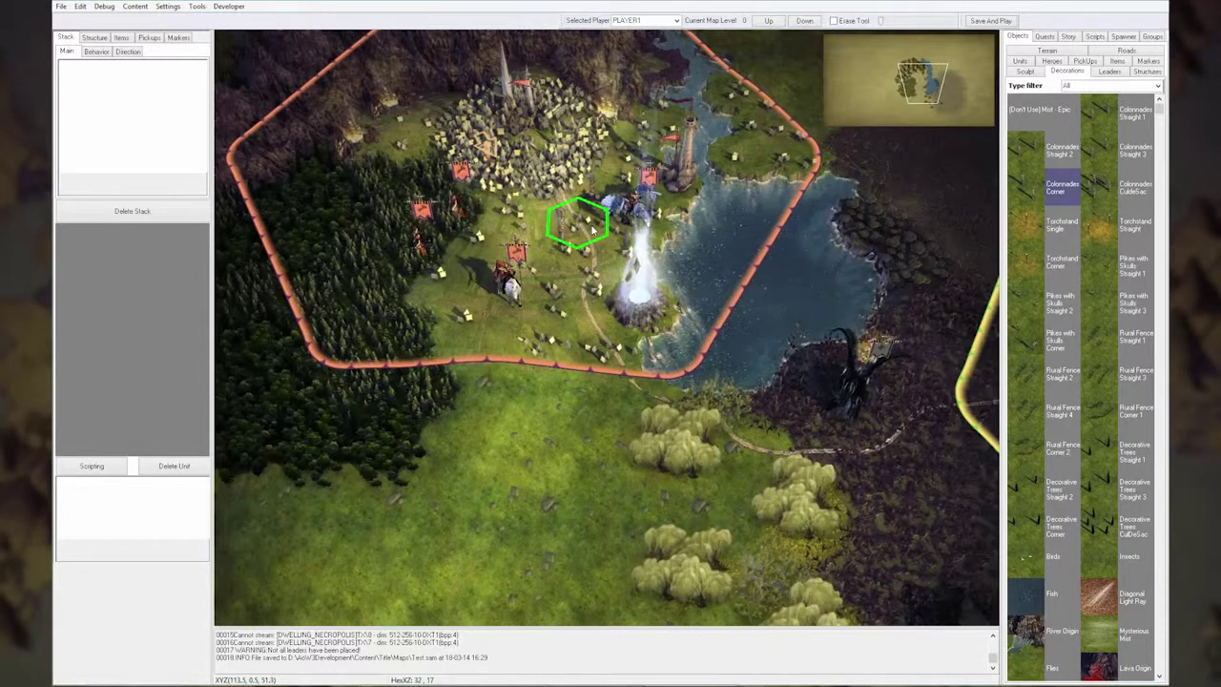
pyautogui.click(1097, 160)
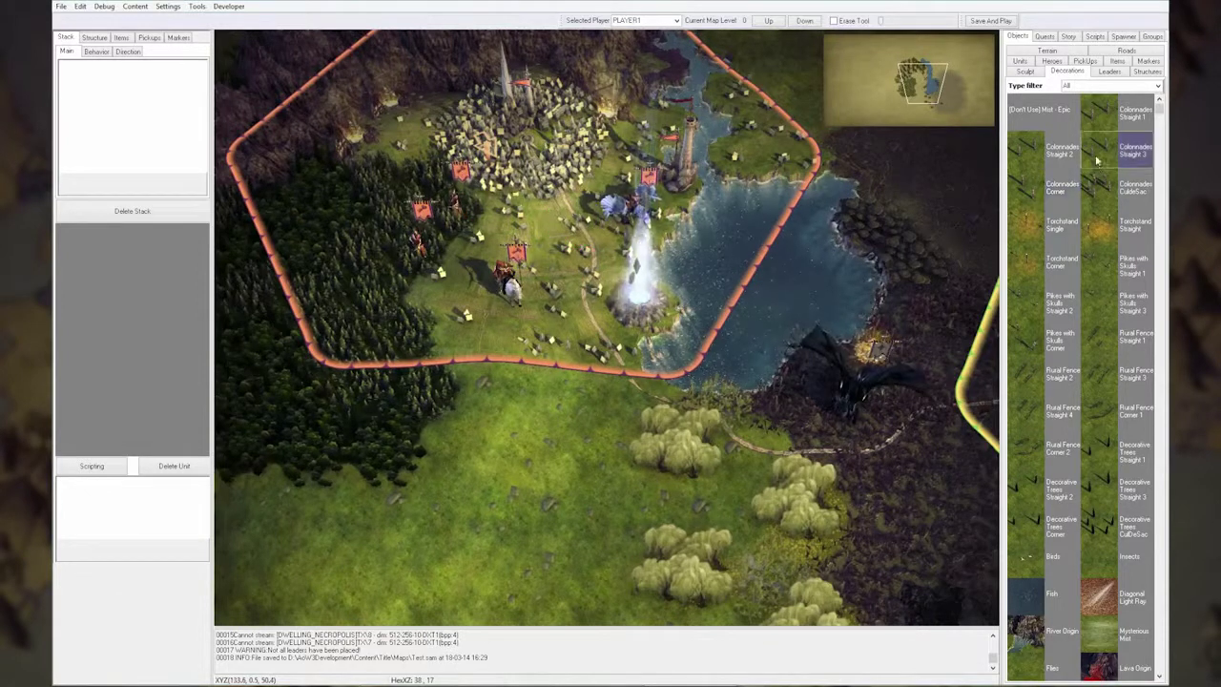
pyautogui.click(561, 227)
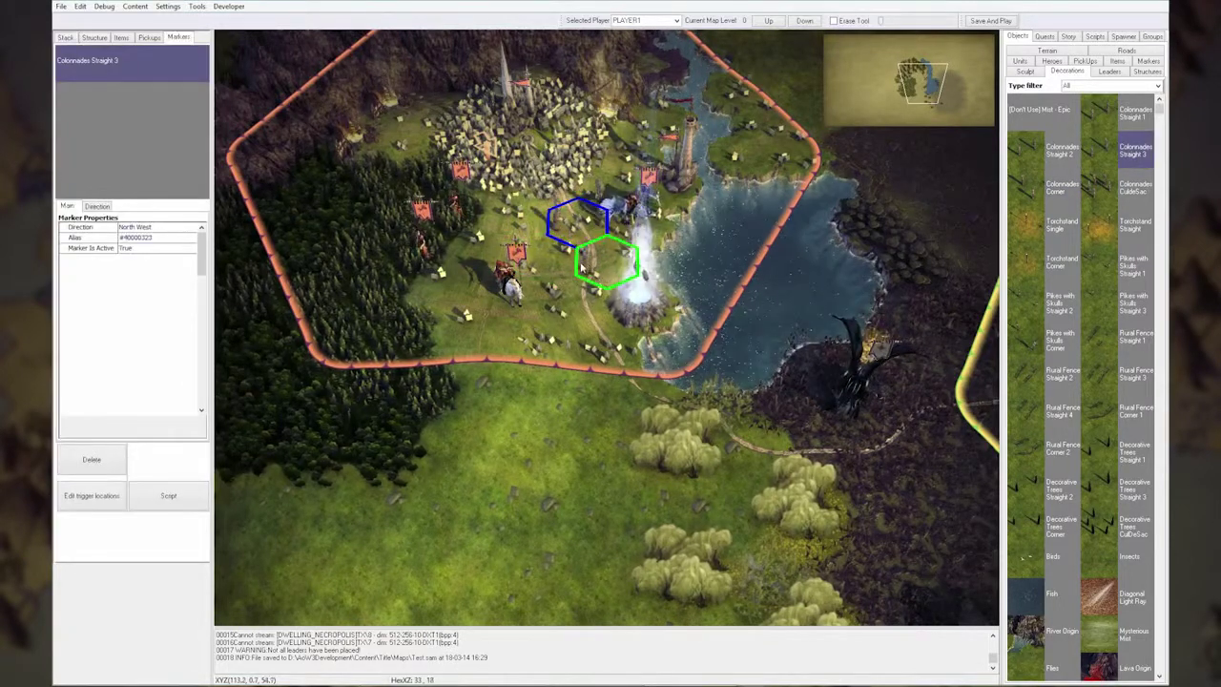
pyautogui.press('Delete')
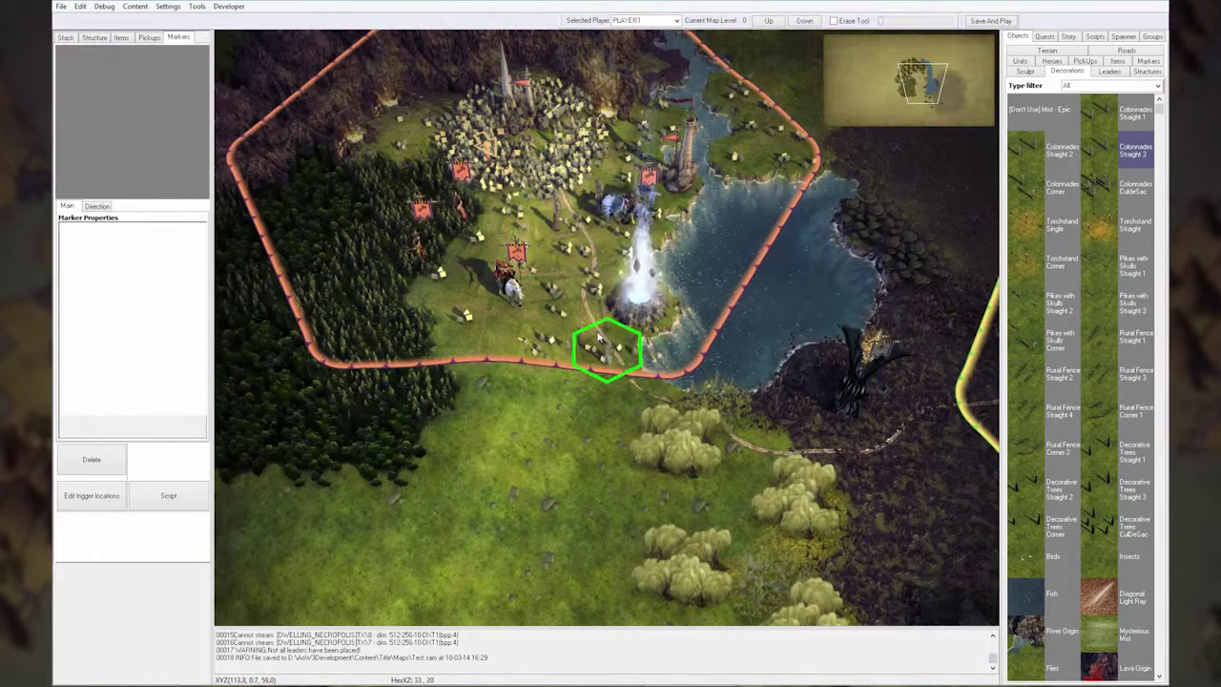
pyautogui.click(600, 336)
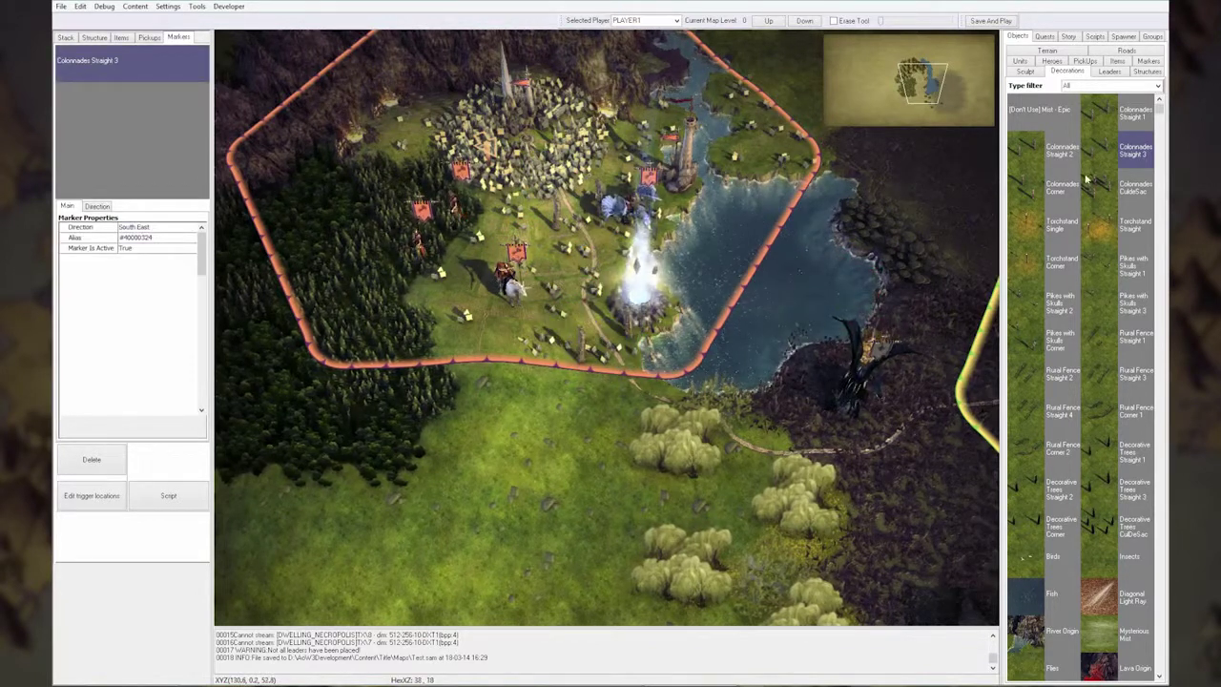
# Place Colonnades Corner decorations on the hexes between the two straight colonnades along the city's southern road
pyautogui.click(1028, 193)
pyautogui.press('Escape')
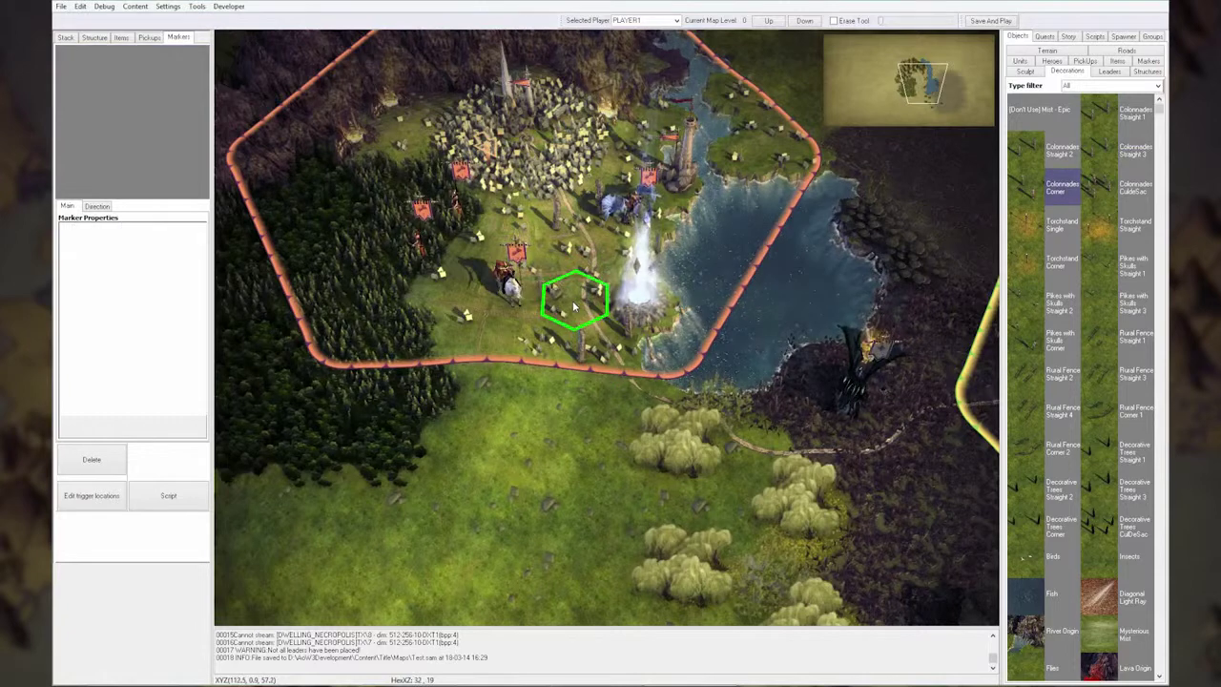
pyautogui.click(576, 302)
pyautogui.press('Escape')
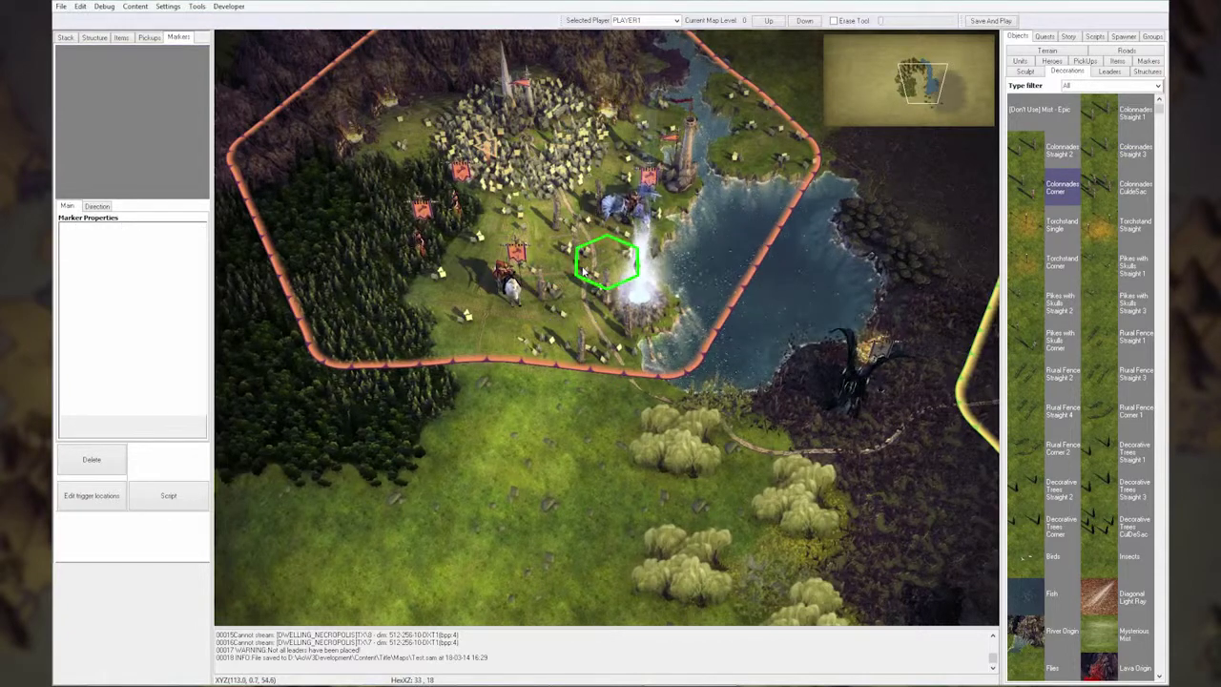
pyautogui.click(583, 271)
pyautogui.rightClick(670, 370)
# Place Torchstand Single decorations where the road crosses the High Elf domain's southern border, beside the northernmost willows
pyautogui.press('Down')
pyautogui.press('Right')
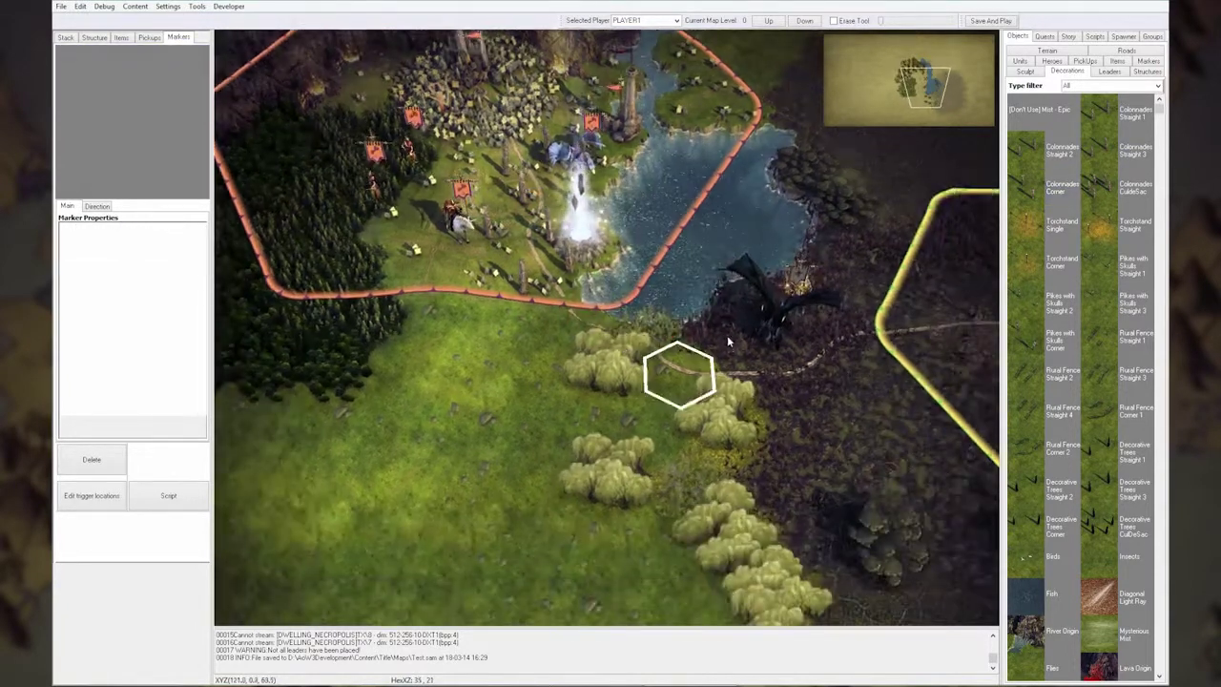
pyautogui.click(1035, 238)
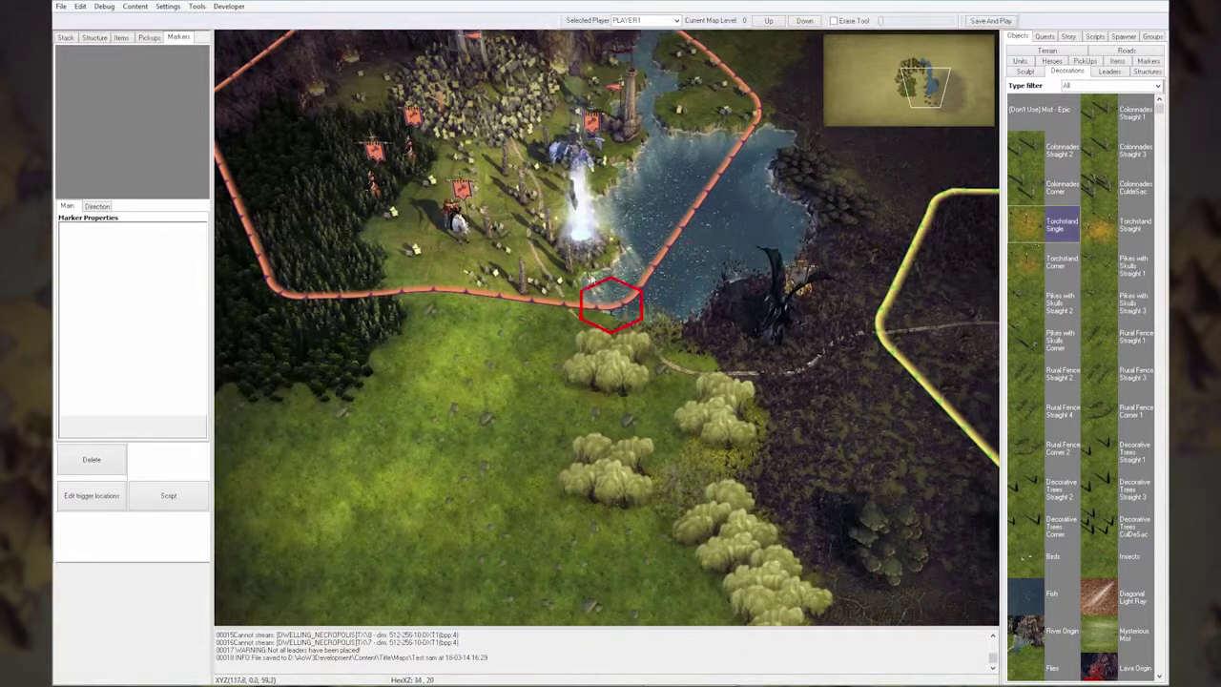
pyautogui.click(567, 334)
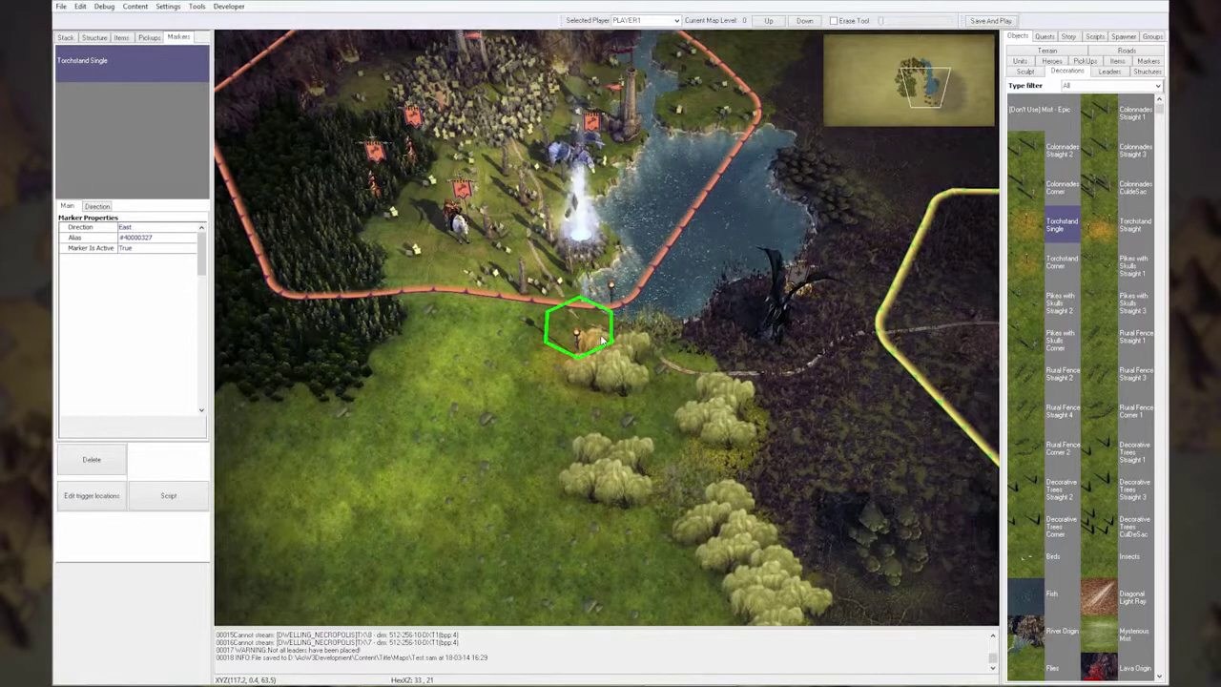
pyautogui.click(602, 339)
pyautogui.rightClick(697, 336)
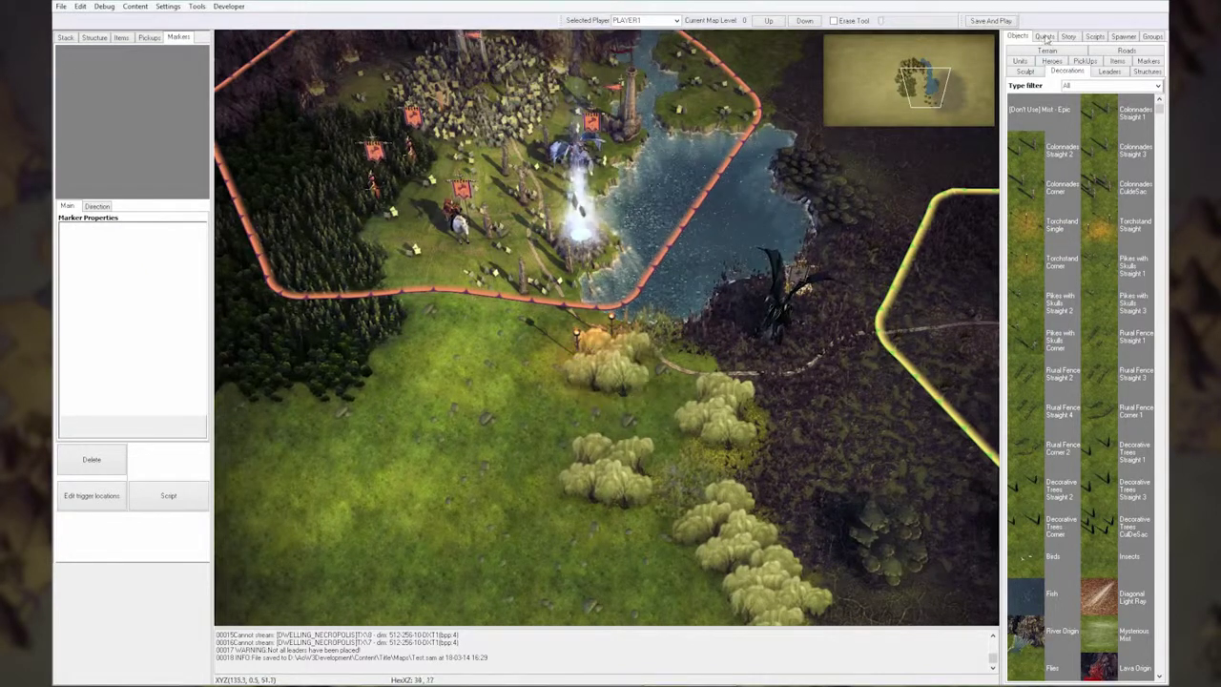
# Replace the willow hex beside the torches with Temperate Fertile Plains 00: Grass and lay a road across it to rejoin the existing road
pyautogui.click(1047, 50)
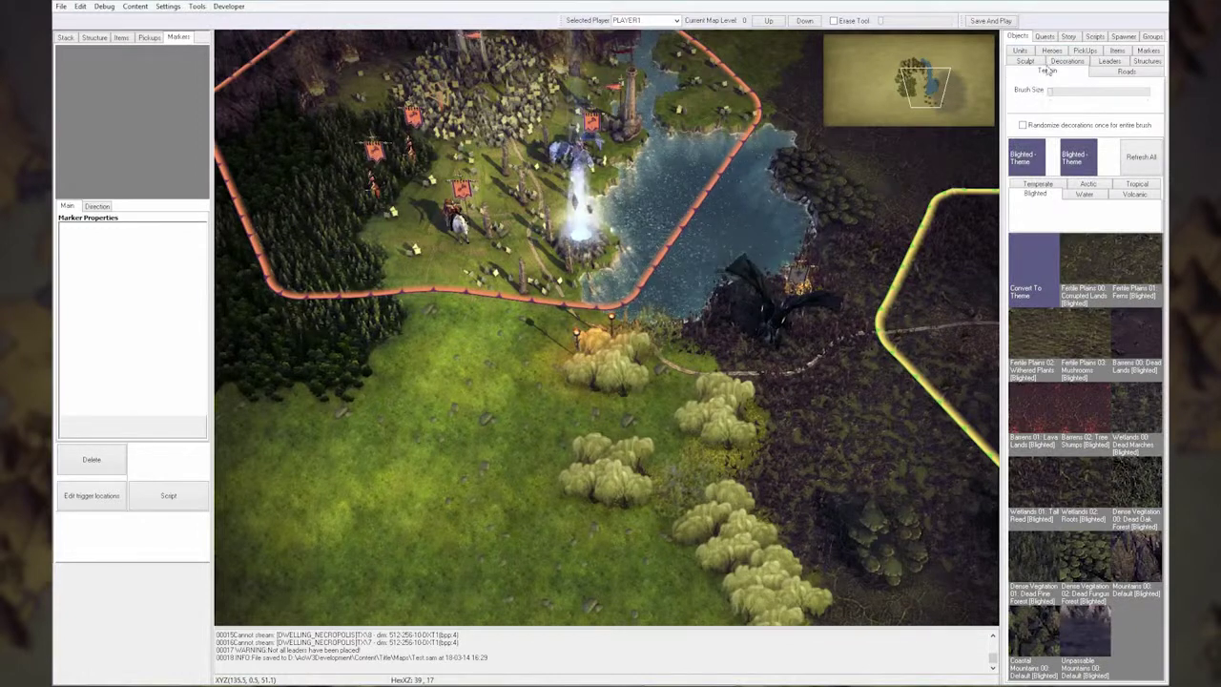
pyautogui.click(1055, 183)
pyautogui.click(1084, 272)
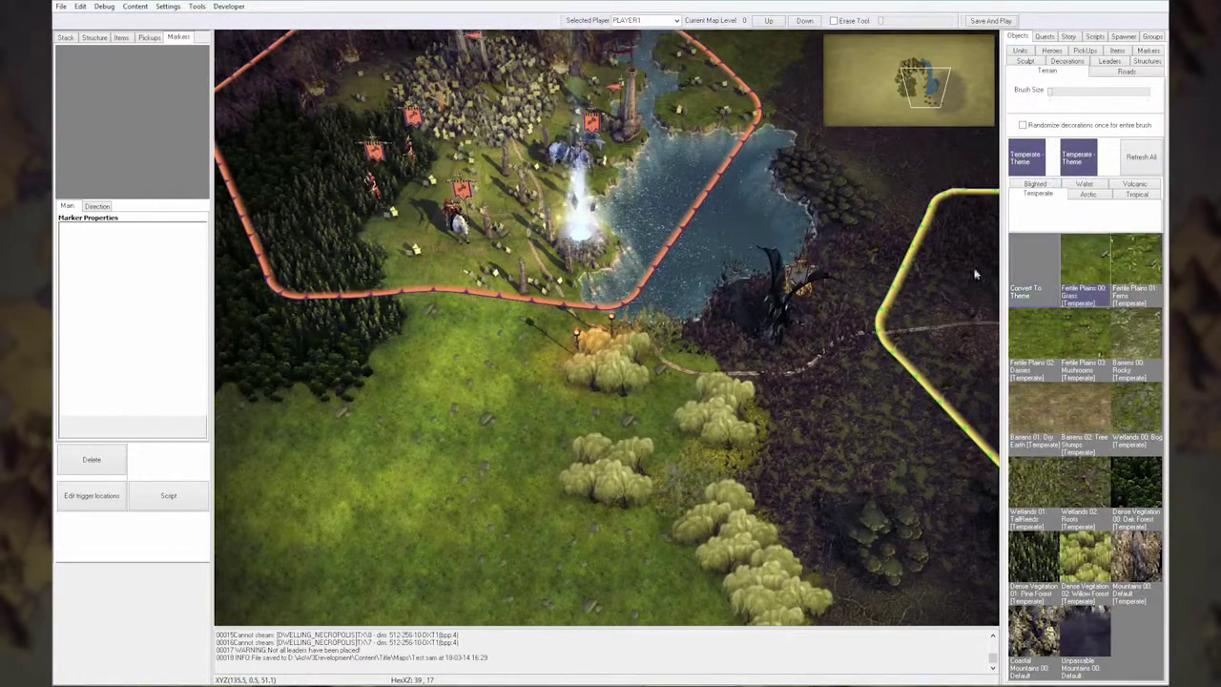
pyautogui.click(613, 354)
pyautogui.press('Down')
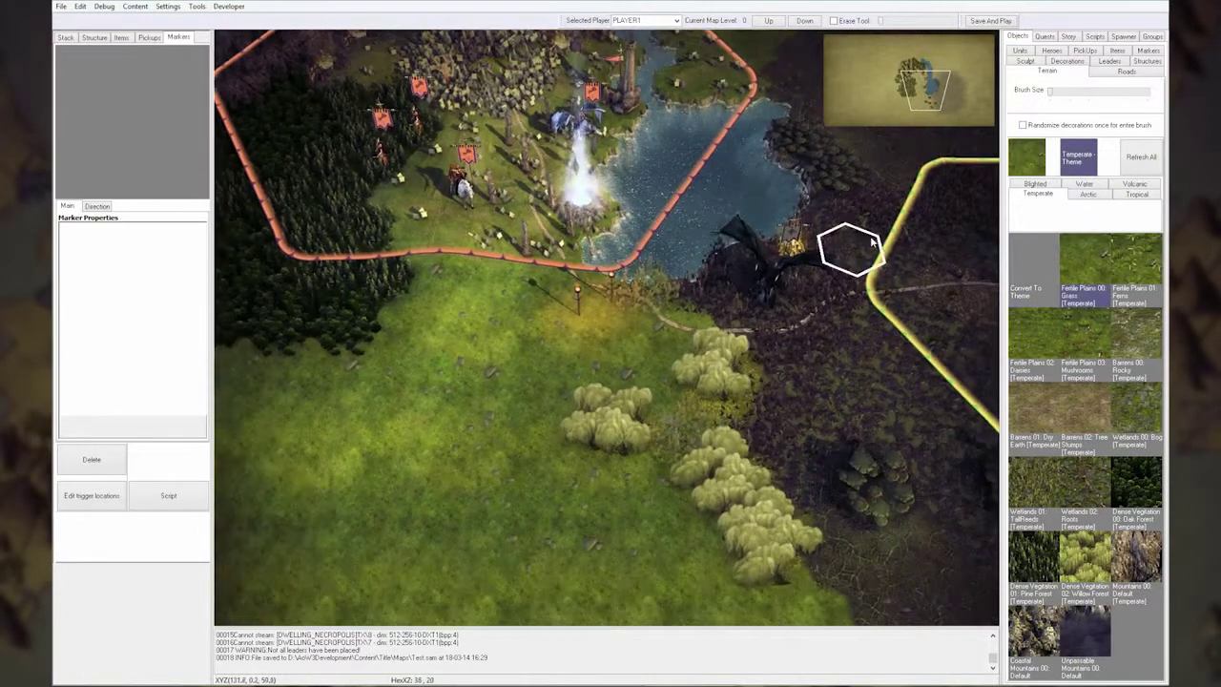
pyautogui.click(1127, 73)
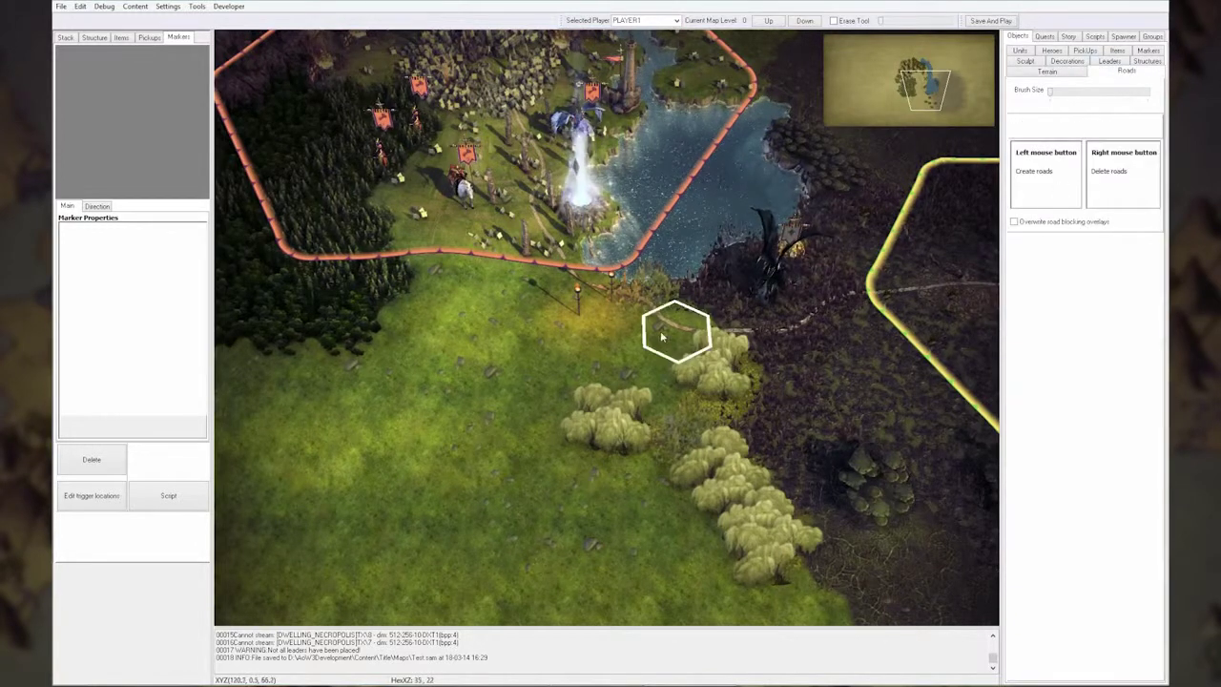
pyautogui.click(618, 331)
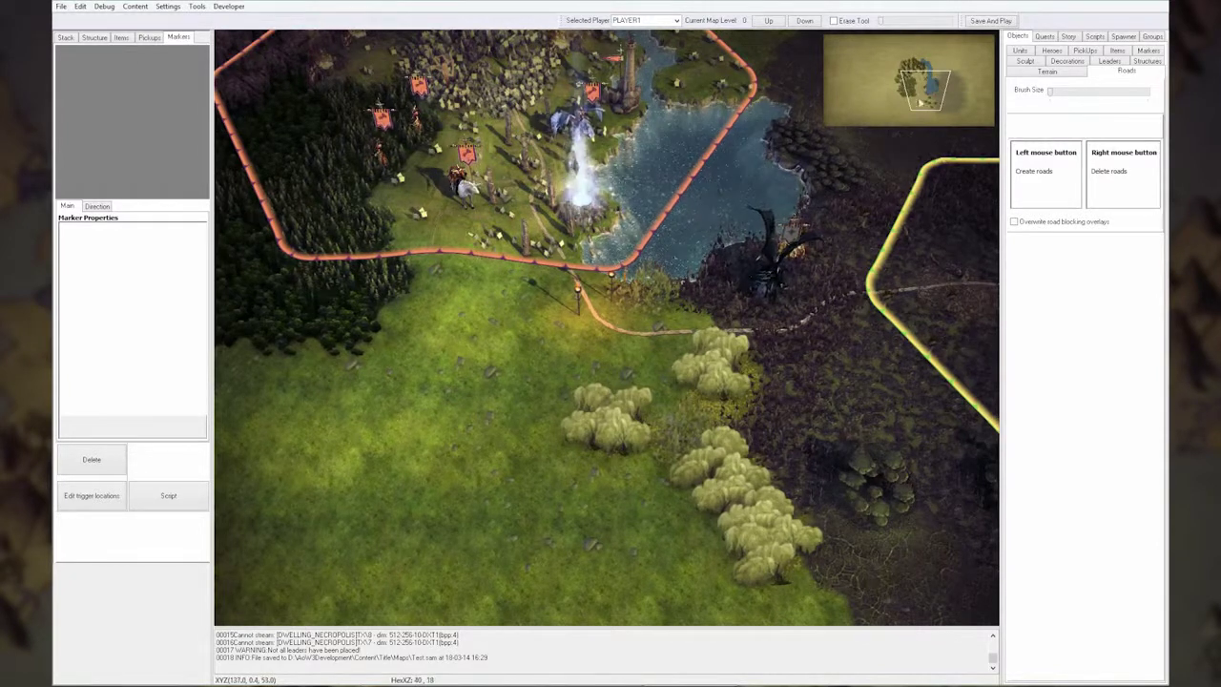
# Place a Pikes with Skulls Corner decoration on the road just inside the Goblin domain's western border
pyautogui.click(1057, 74)
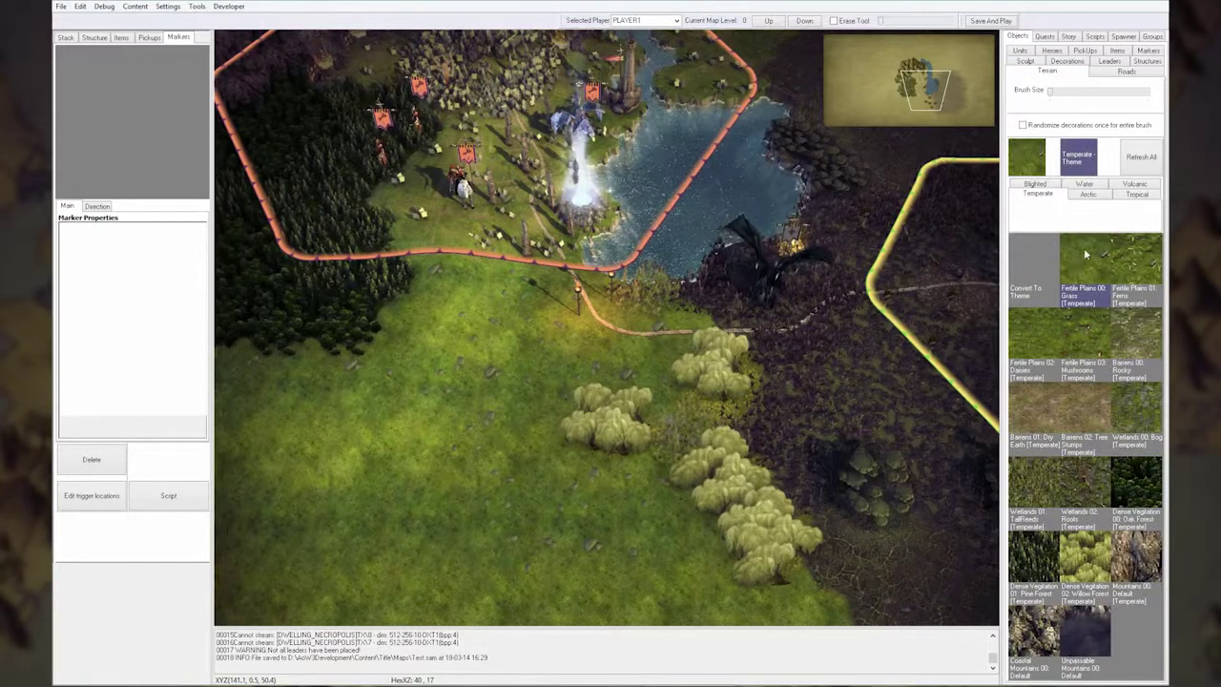
pyautogui.moveTo(927, 100); pyautogui.dragTo(926, 93)
pyautogui.click(1067, 61)
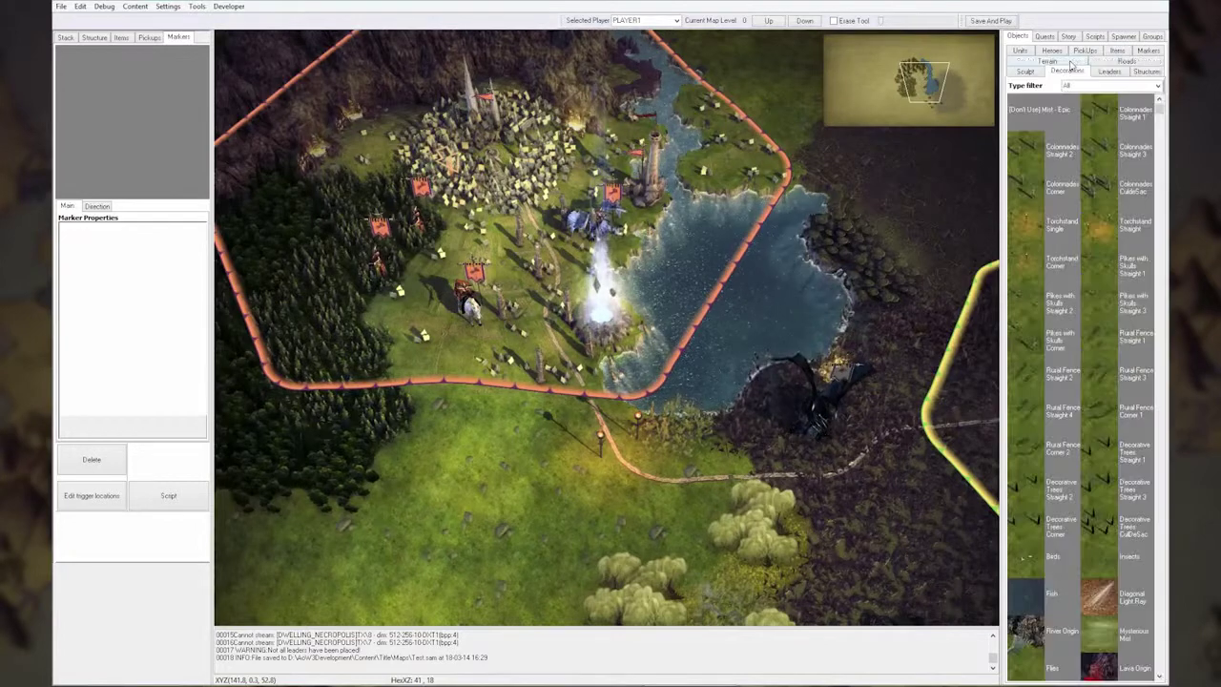
pyautogui.click(1027, 339)
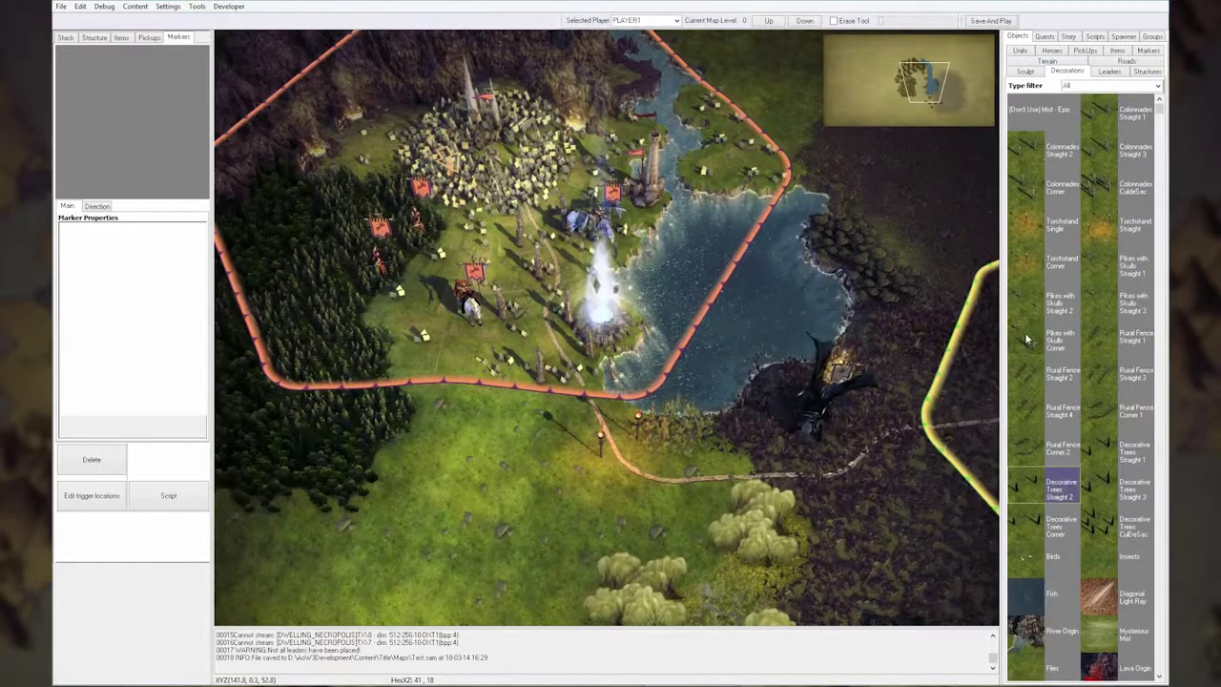
pyautogui.click(936, 105)
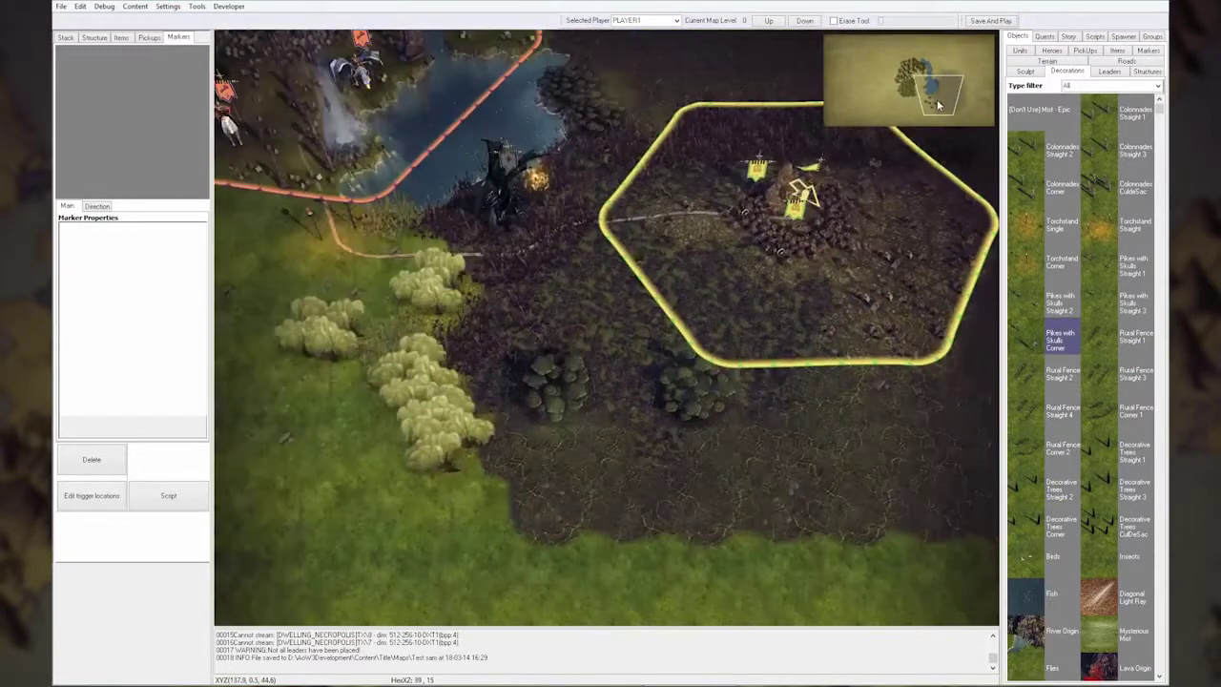
pyautogui.click(664, 238)
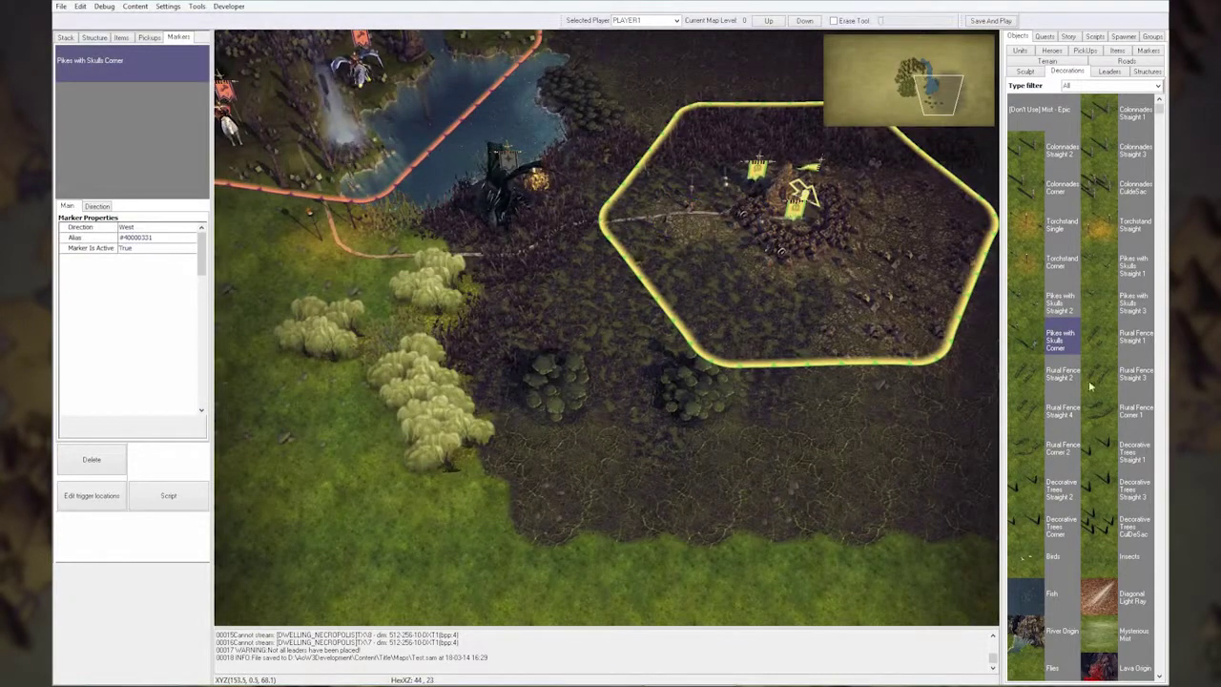
# Place bones 3 decorations on two hexes along the Goblin domain's southwestern border
pyautogui.scroll(-10, 1040, 436)
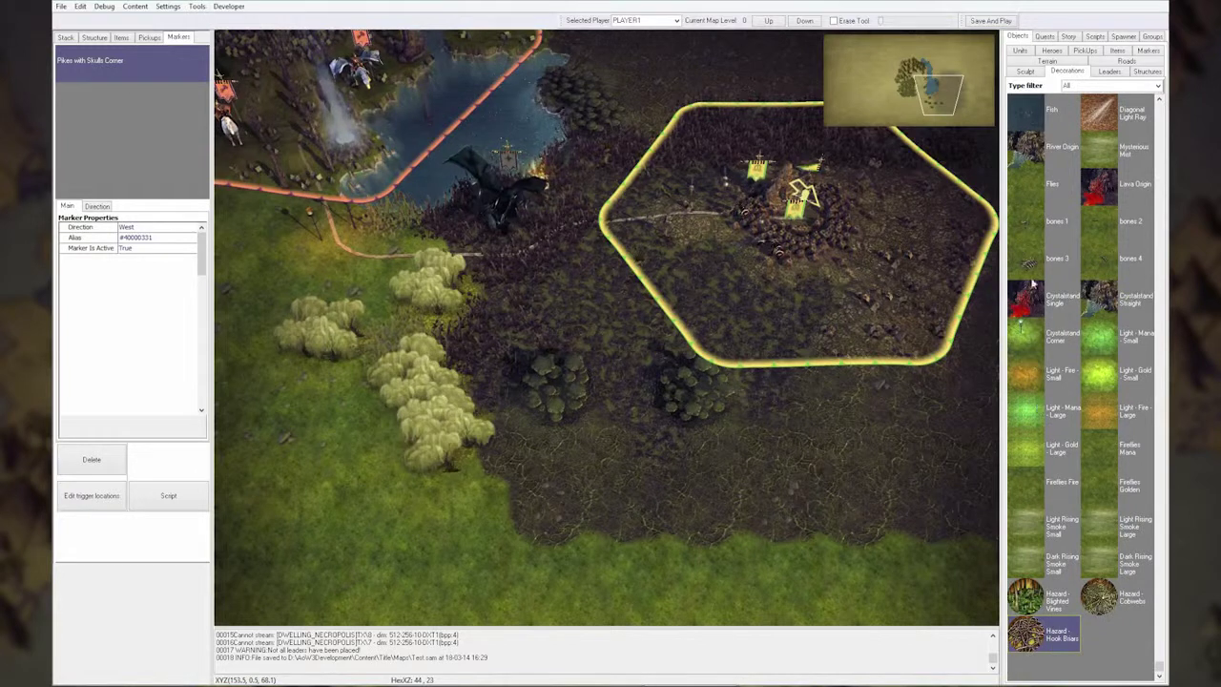
pyautogui.click(1030, 264)
pyautogui.click(685, 301)
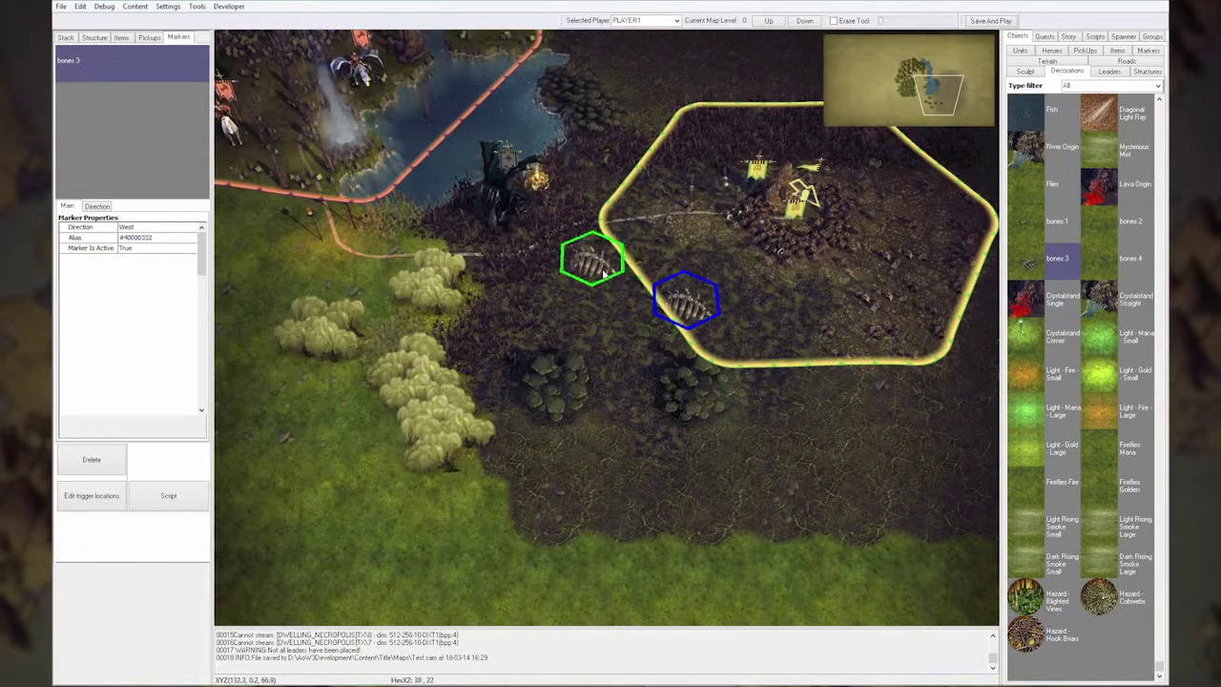
pyautogui.click(593, 255)
# Place Mysterious Mist decorations on five blighted hexes around the road and the treasure west of the Goblin town
pyautogui.scroll(10, 1035, 420)
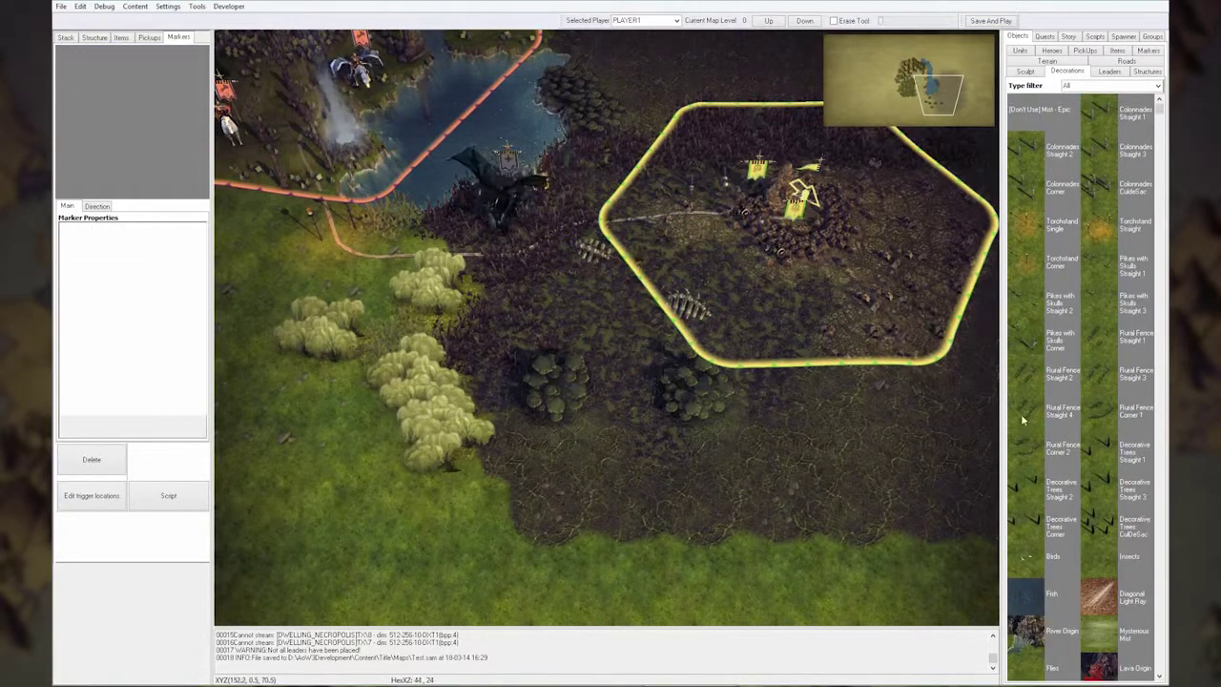
pyautogui.scroll(-3, 1039, 473)
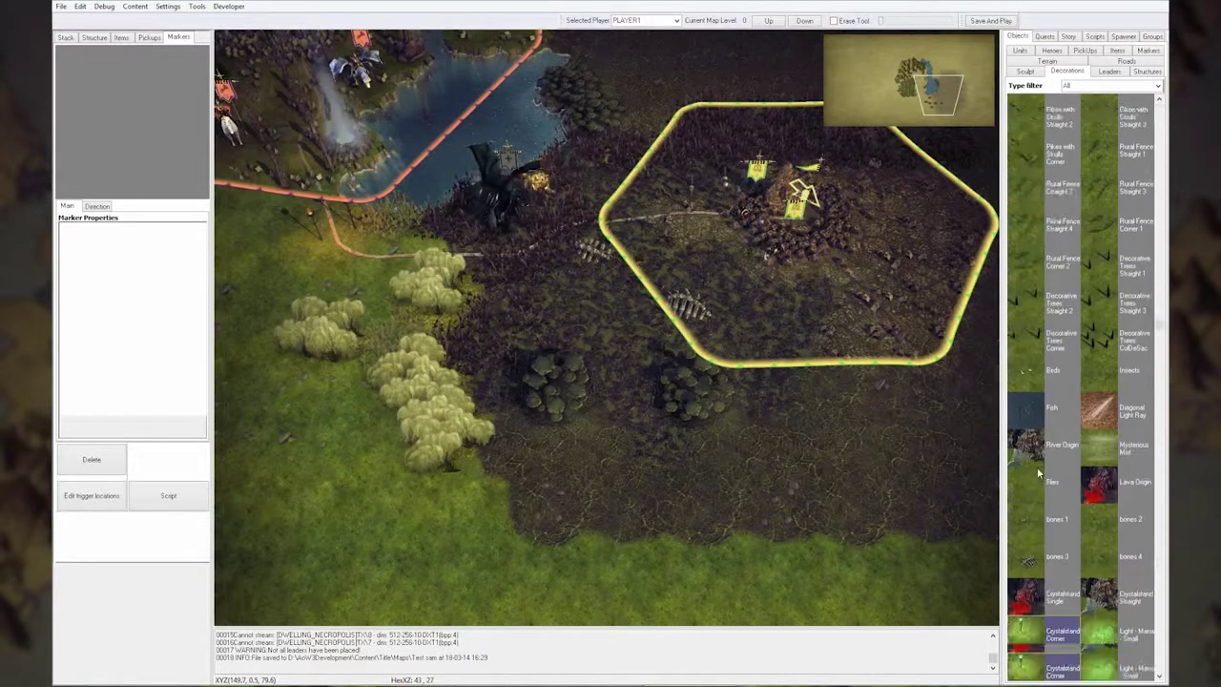
pyautogui.scroll(-5, 1039, 473)
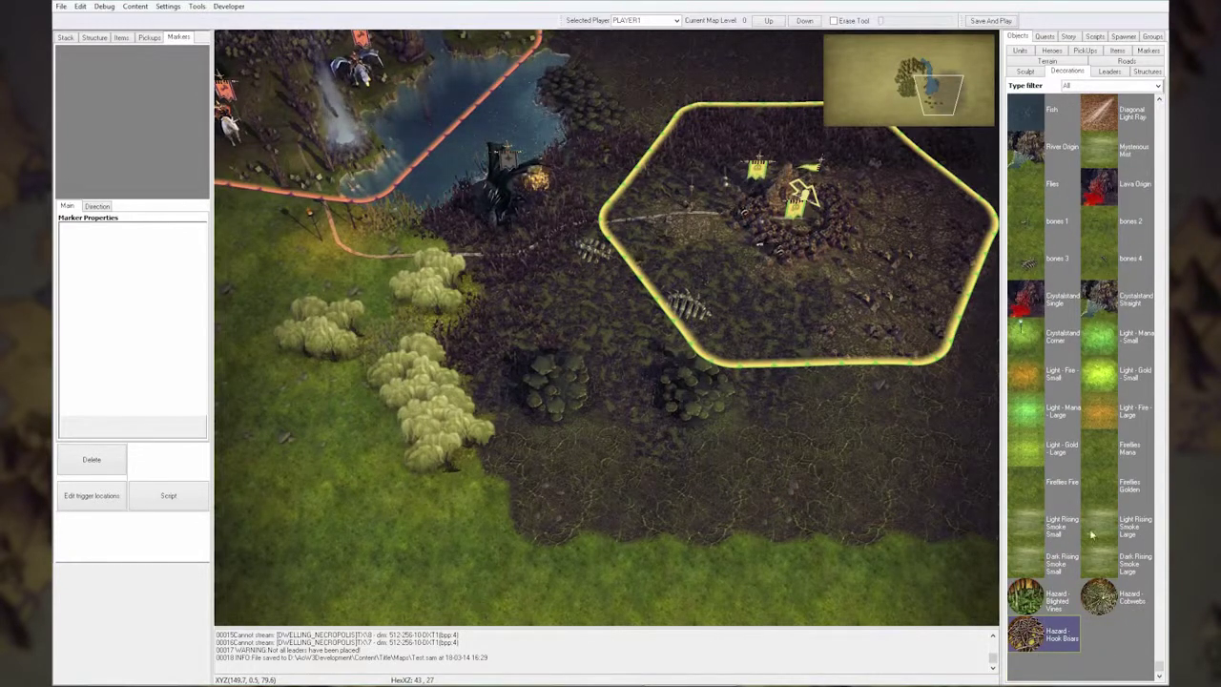
pyautogui.click(1110, 150)
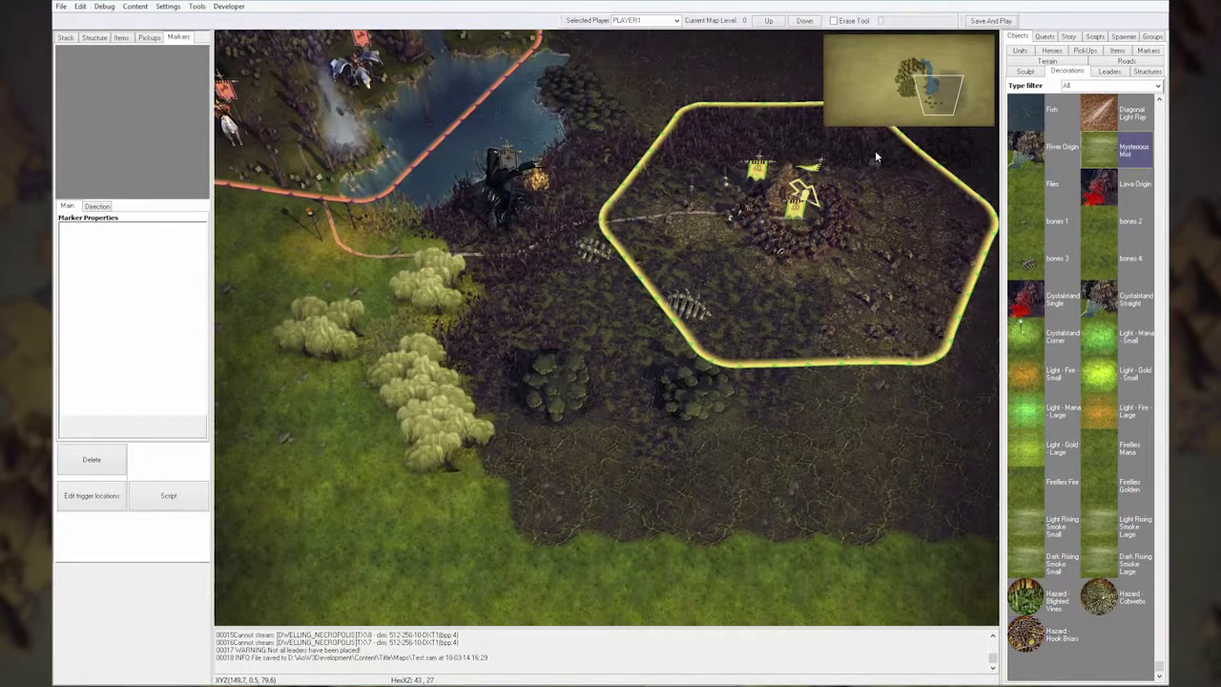
pyautogui.click(645, 171)
pyautogui.click(521, 287)
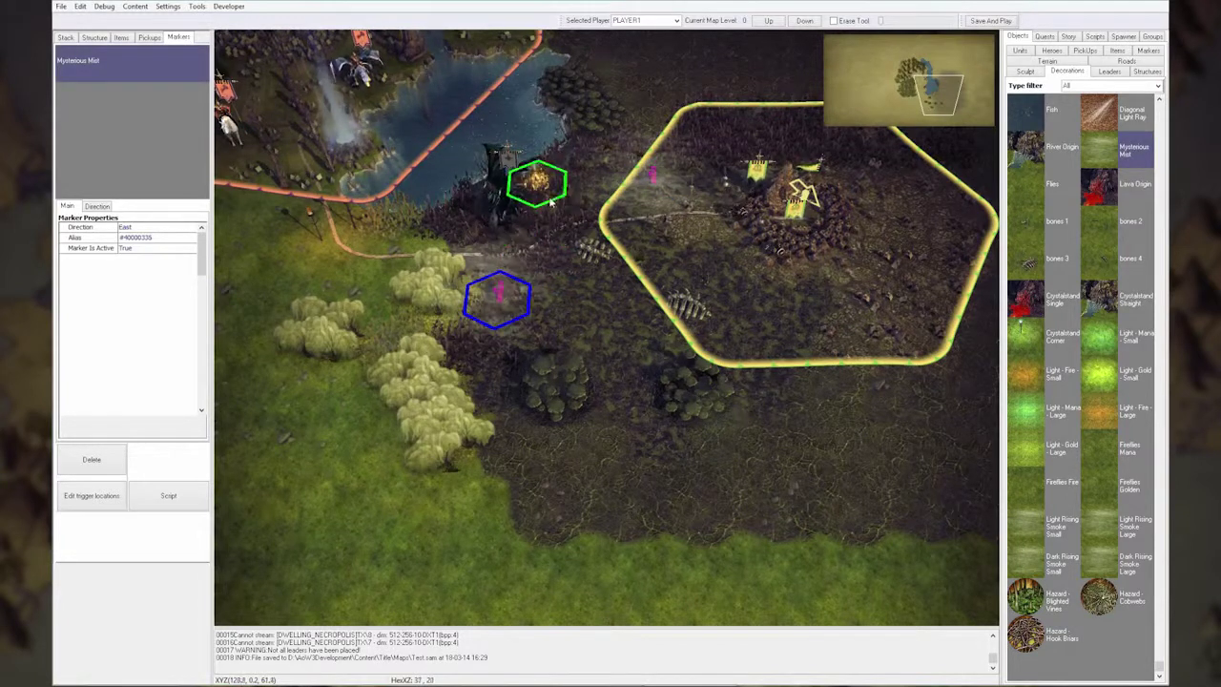
pyautogui.click(445, 215)
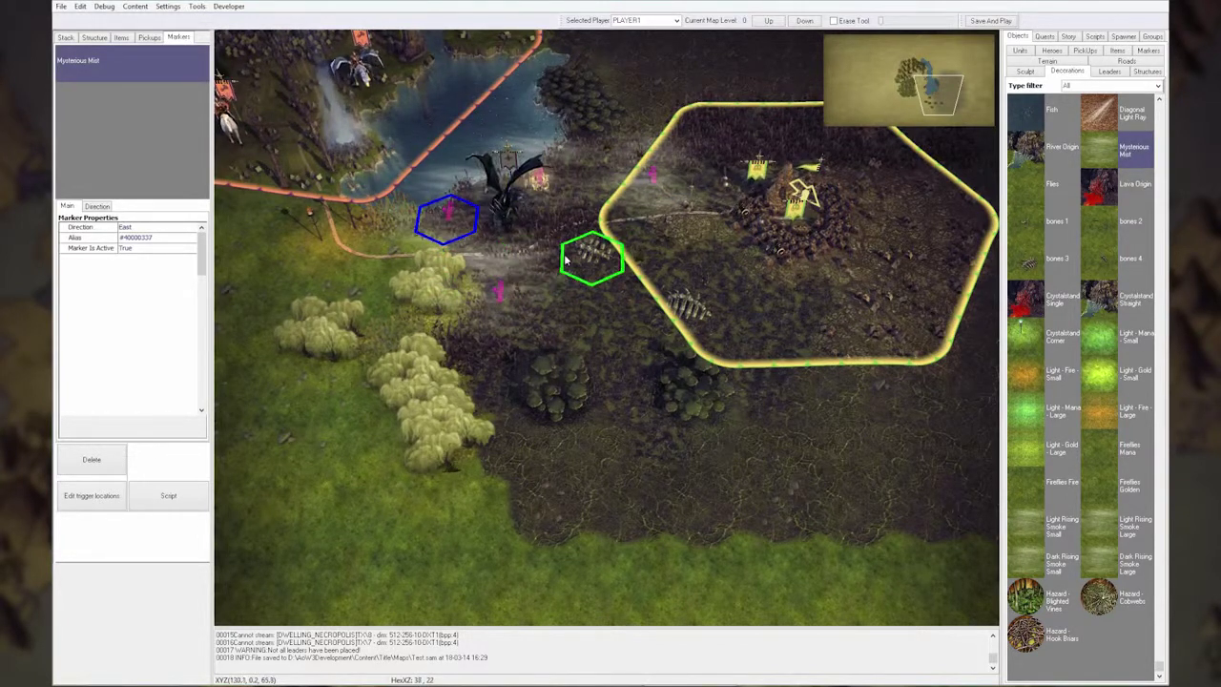
pyautogui.click(566, 258)
# Place a Light - Fire - Large decoration on the road hex at the Goblin town's western edge
pyautogui.moveTo(573, 255); pyautogui.dragTo(729, 350, button='middle')
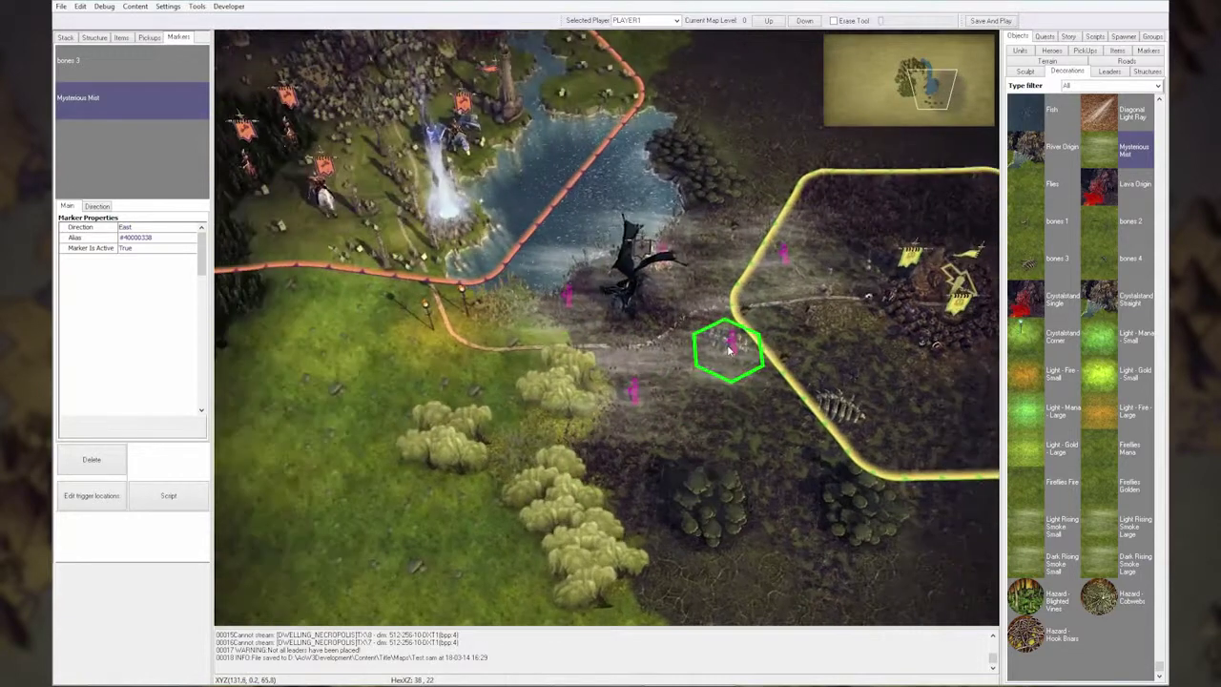
pyautogui.moveTo(824, 428); pyautogui.dragTo(743, 369, button='middle')
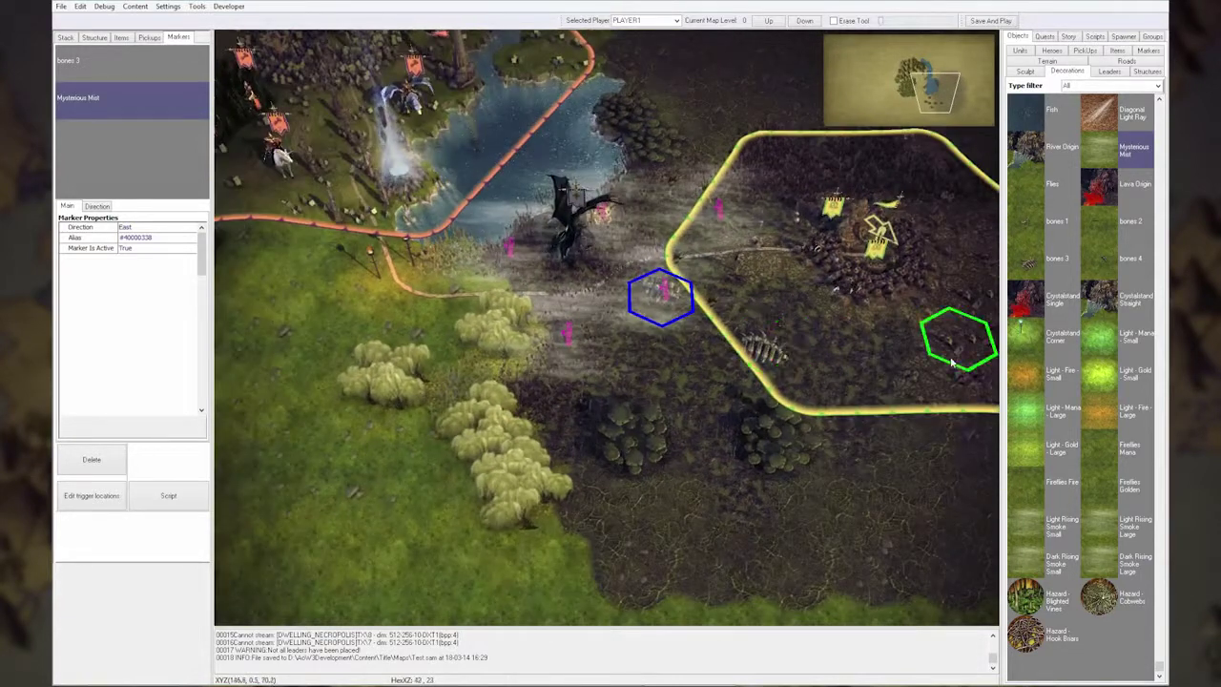
pyautogui.click(1097, 301)
pyautogui.press('Up')
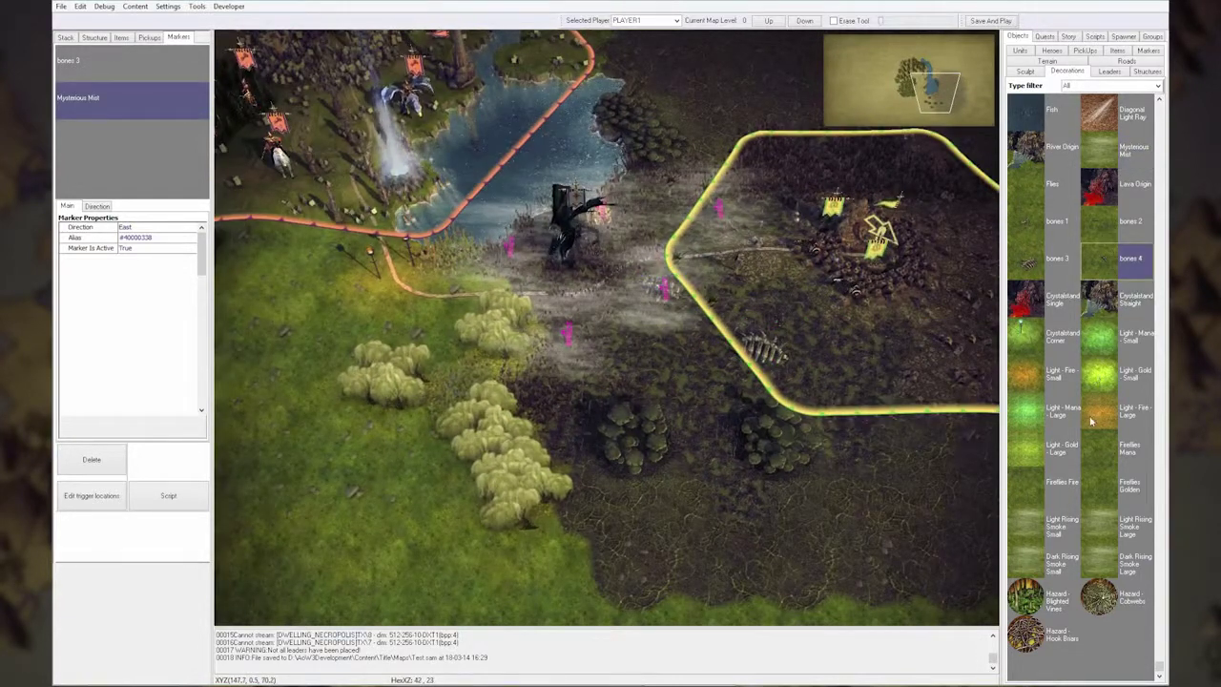
pyautogui.click(1107, 417)
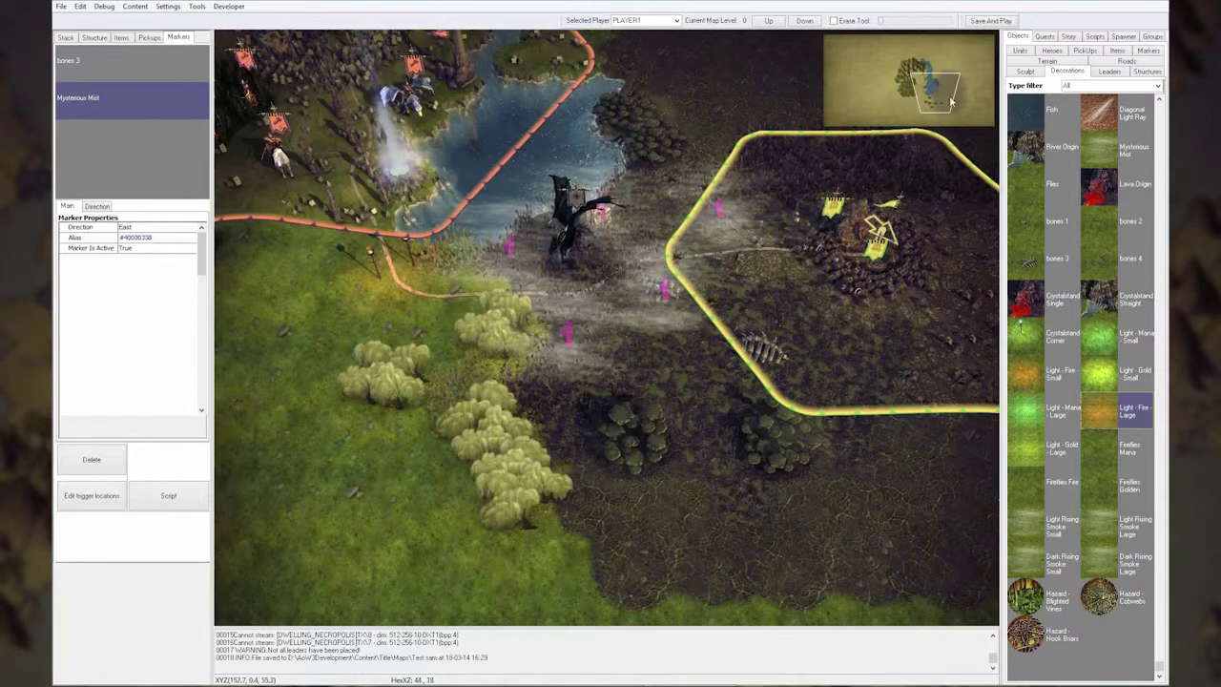
pyautogui.moveTo(993, 267); pyautogui.dragTo(750, 329, button='middle')
pyautogui.press('Left')
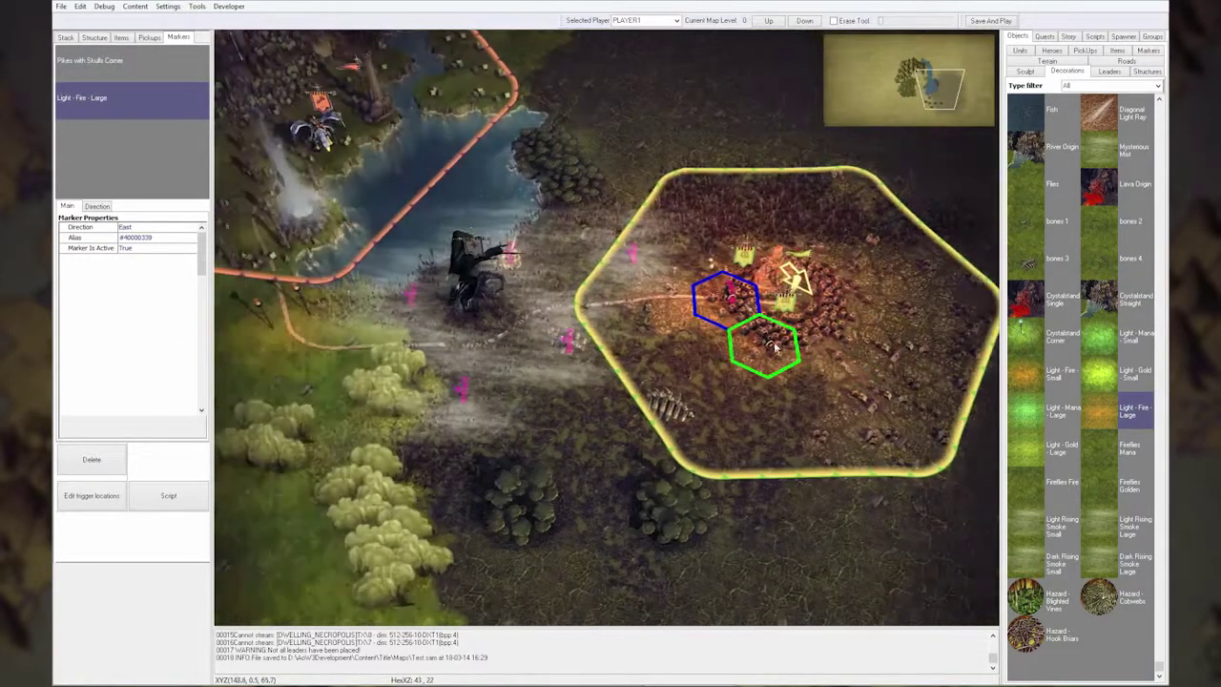
# Examine the lighting, mist and decorated road between the Goblin town and the High Elf city
pyautogui.scroll(1, 787, 348)
pyautogui.press('Right')
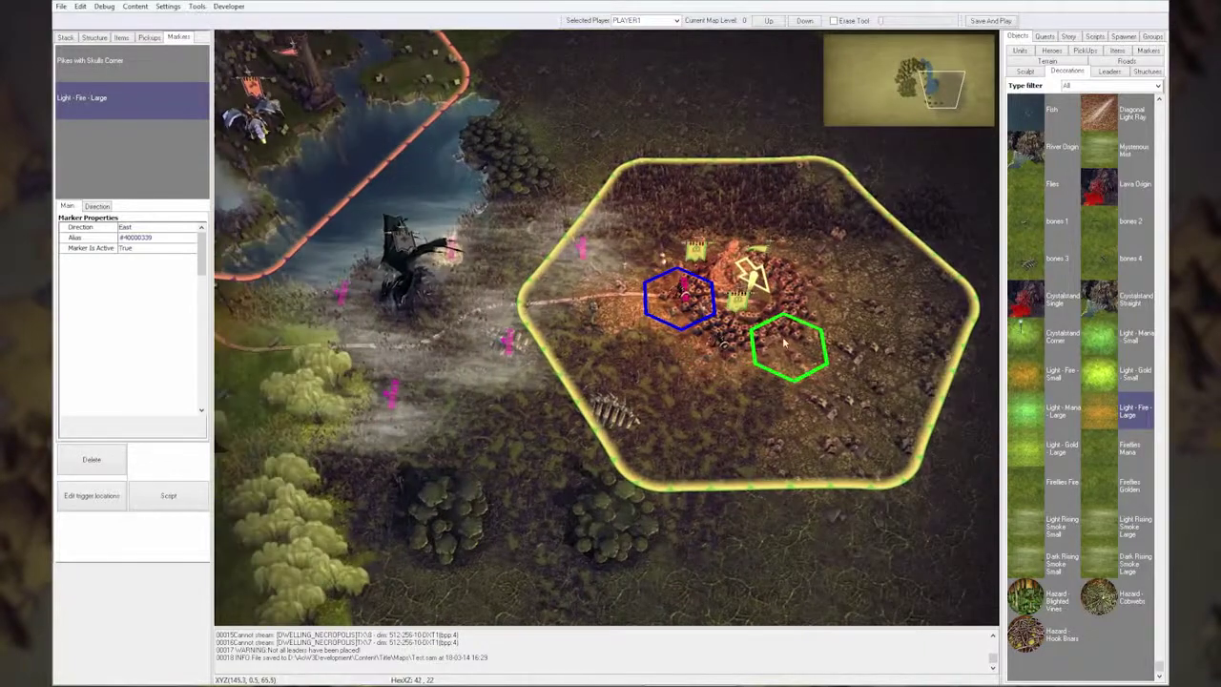
pyautogui.press('Left')
pyautogui.scroll(-1, 785, 343)
pyautogui.press('Left')
pyautogui.press('Up')
pyautogui.press('Right')
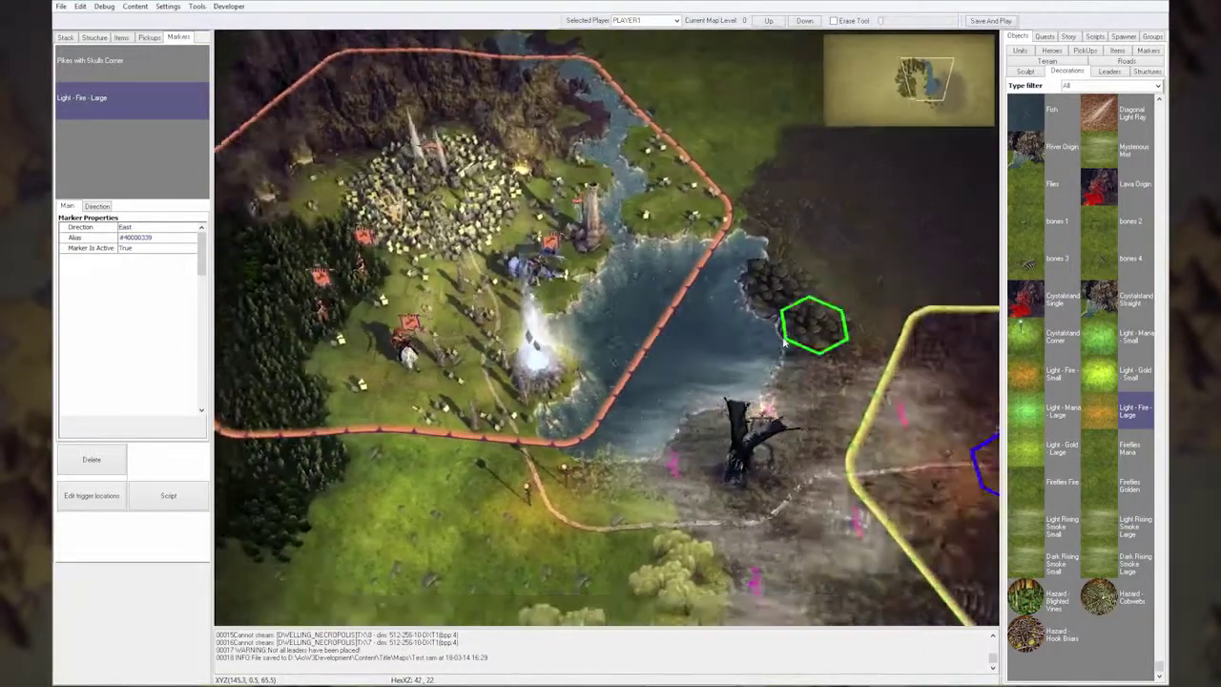
pyautogui.press('Down')
pyautogui.press('Left')
pyautogui.press('Up')
pyautogui.press('Left')
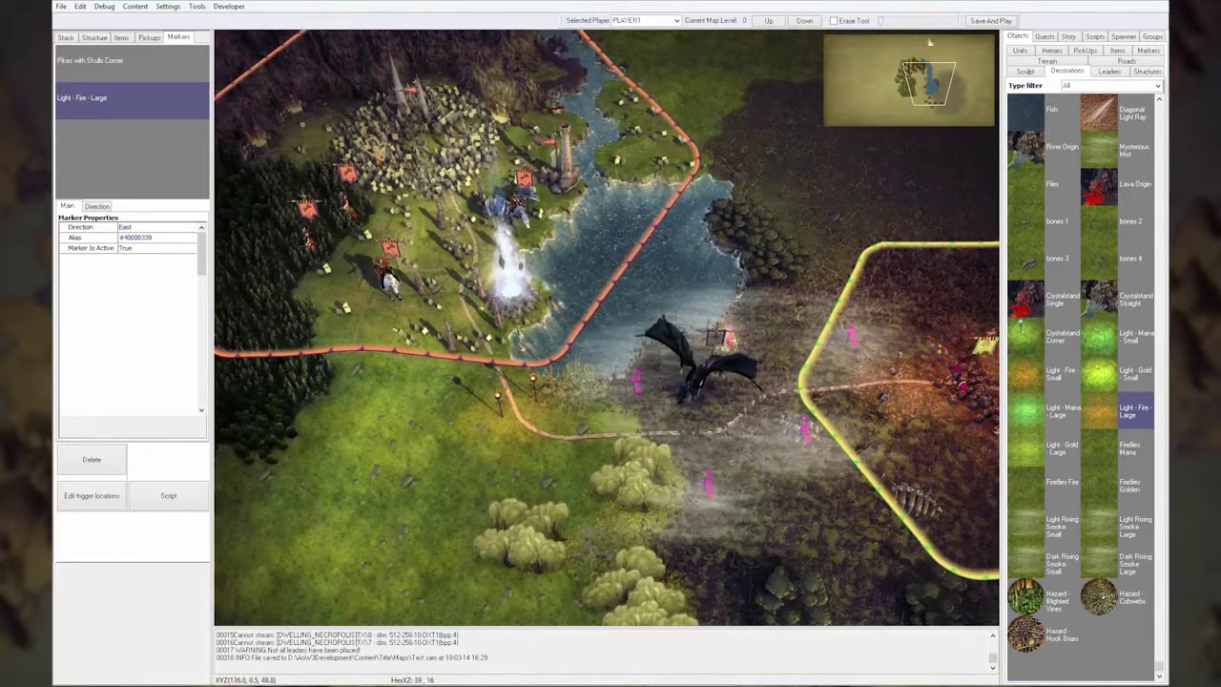
# Save the map, launch it for a playtest, and start the game to view the road in play
pyautogui.click(990, 20)
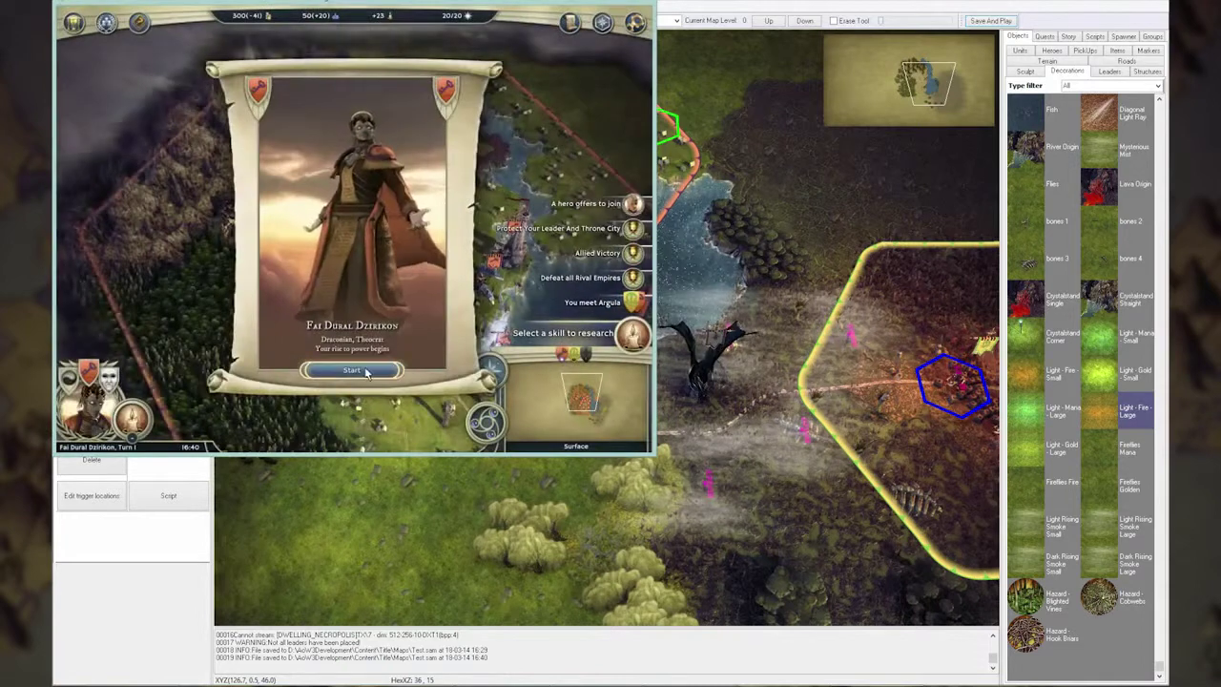
pyautogui.click(363, 371)
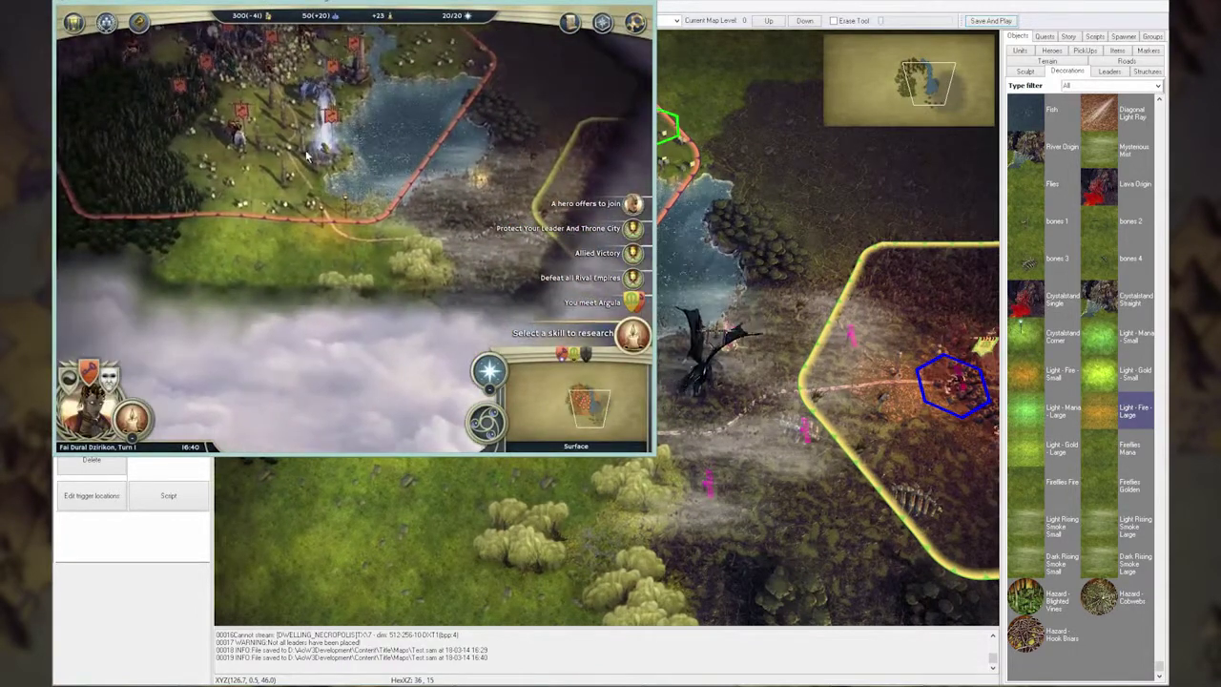
pyautogui.press('Right')
pyautogui.press('Left')
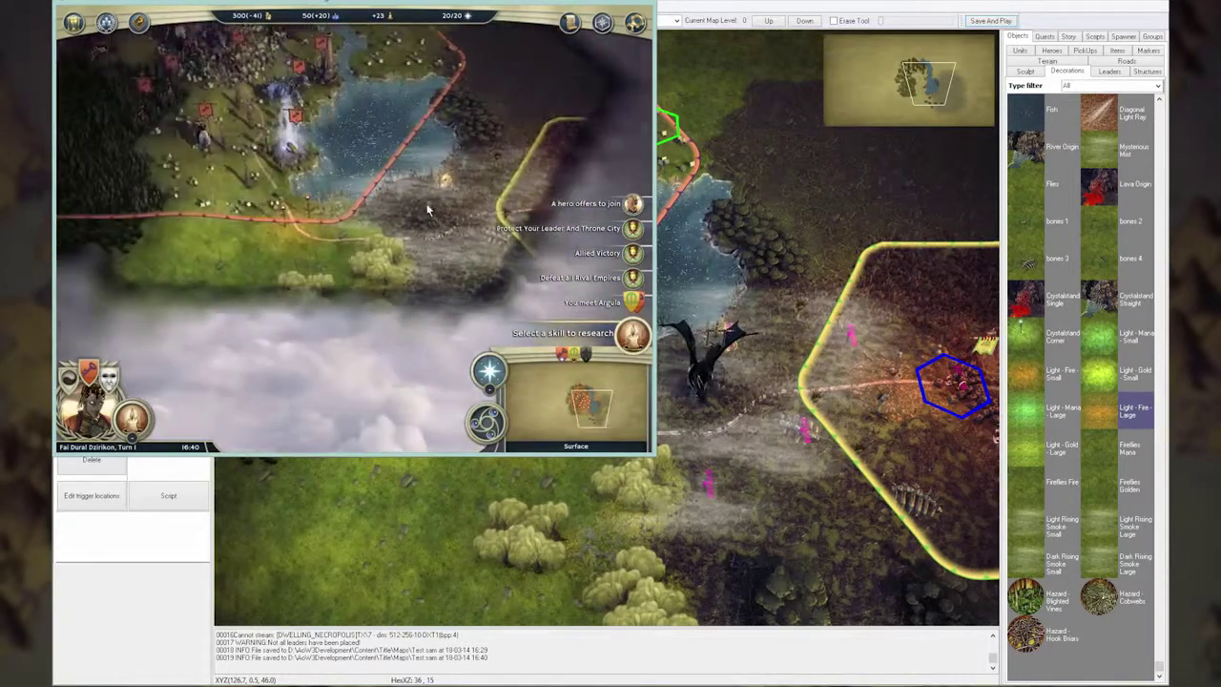
pyautogui.press('Up')
# Select the army near the High Elf city and order it along the road to the misty blighted land
pyautogui.click(310, 222)
pyautogui.press('Right')
pyautogui.press('Down')
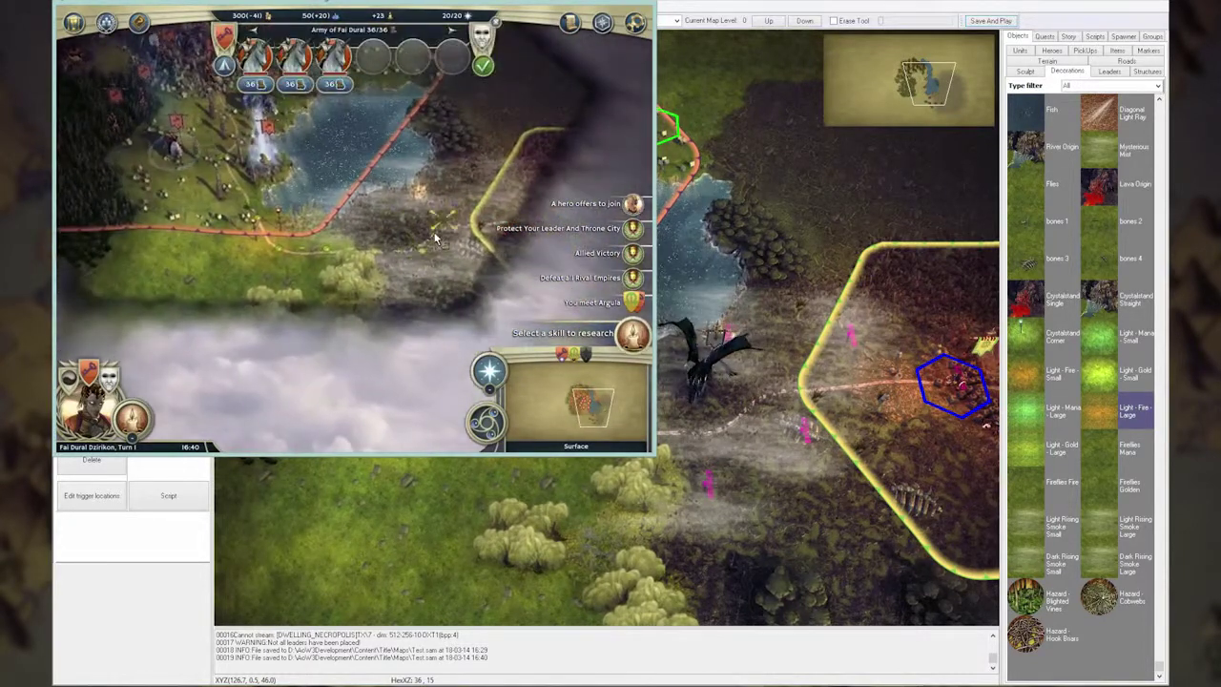
pyautogui.rightClick(434, 225)
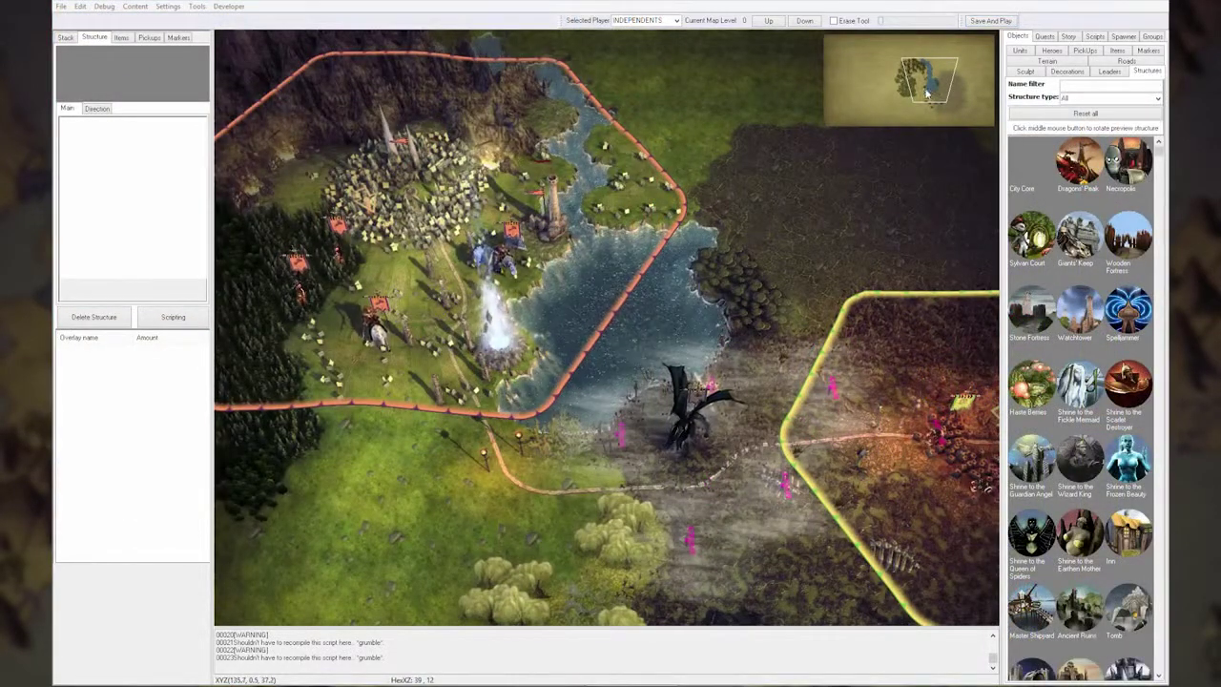
# Open the main Map Settings back in the level editor and expand the User Settings group
pyautogui.moveTo(919, 93); pyautogui.dragTo(927, 88)
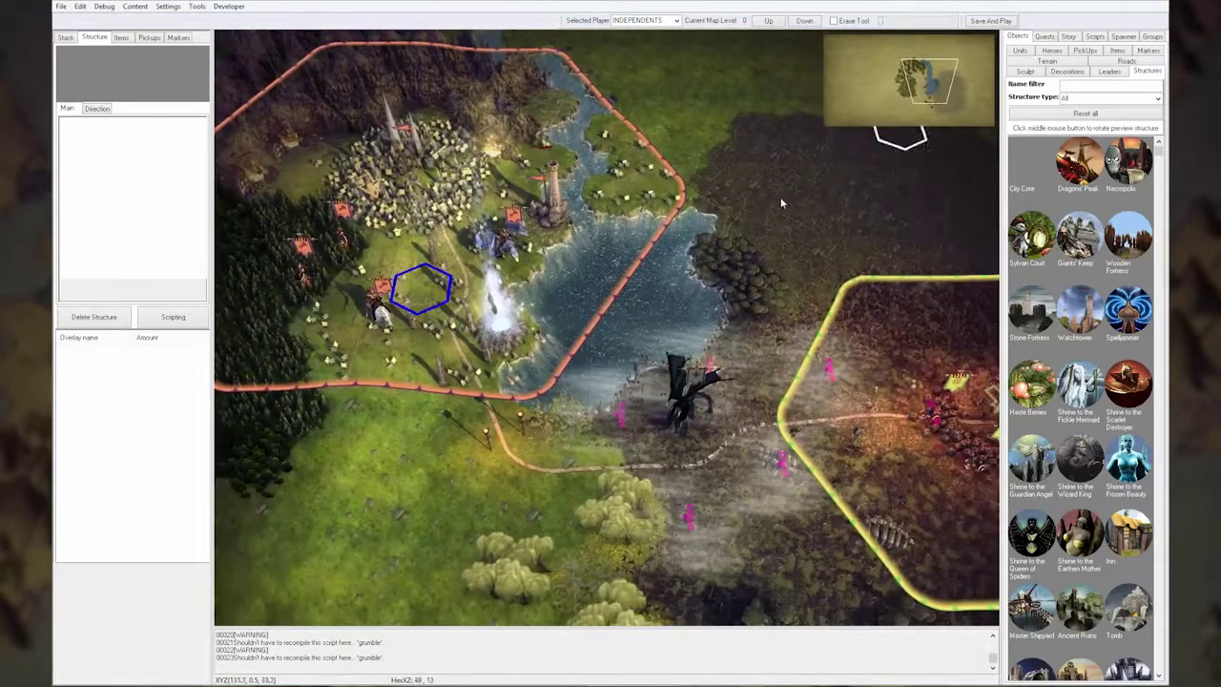
pyautogui.click(168, 6)
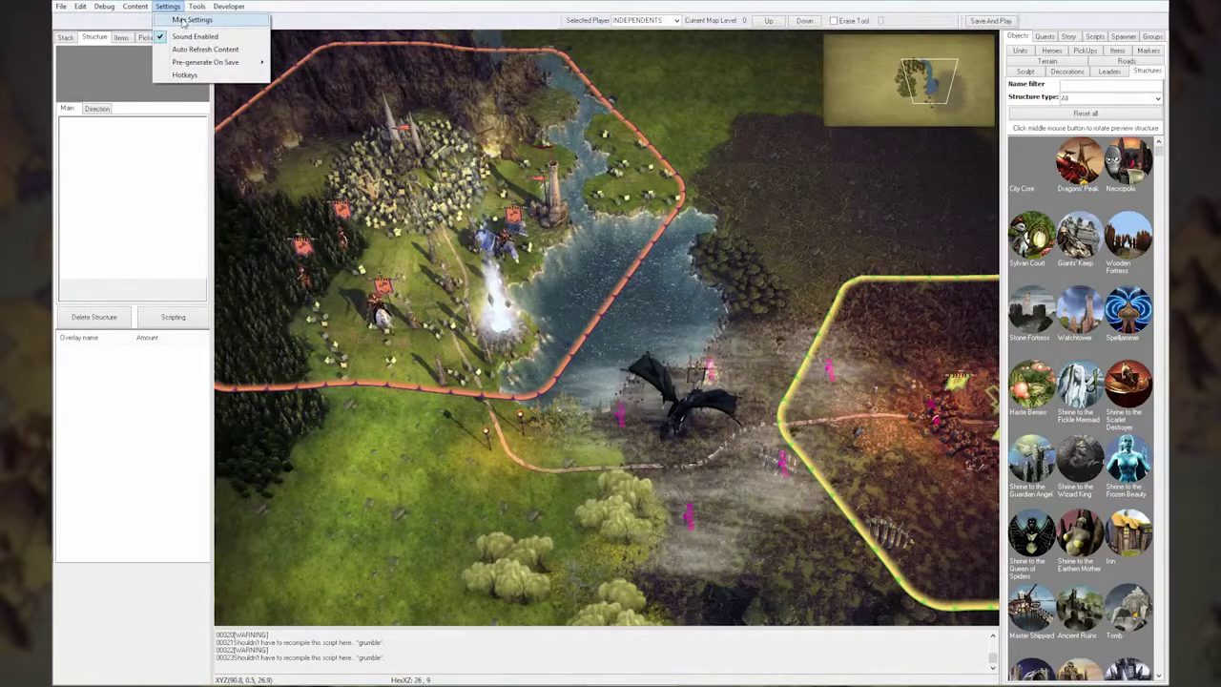
pyautogui.click(186, 22)
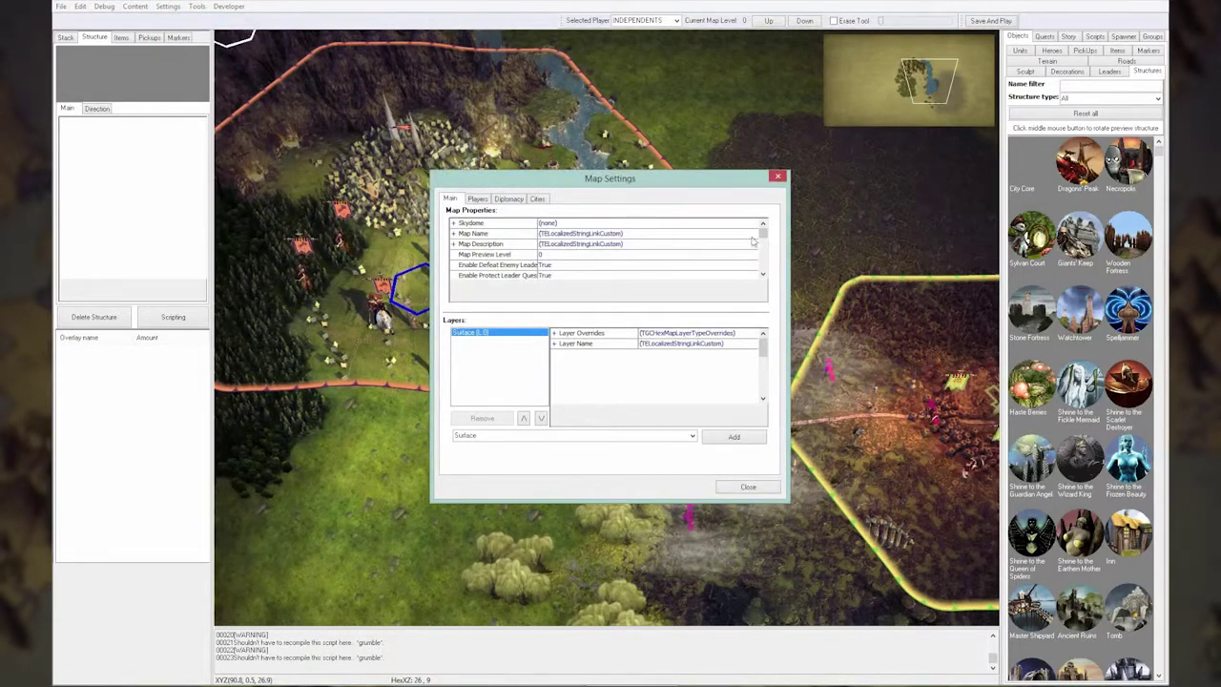
pyautogui.moveTo(766, 239); pyautogui.dragTo(771, 253)
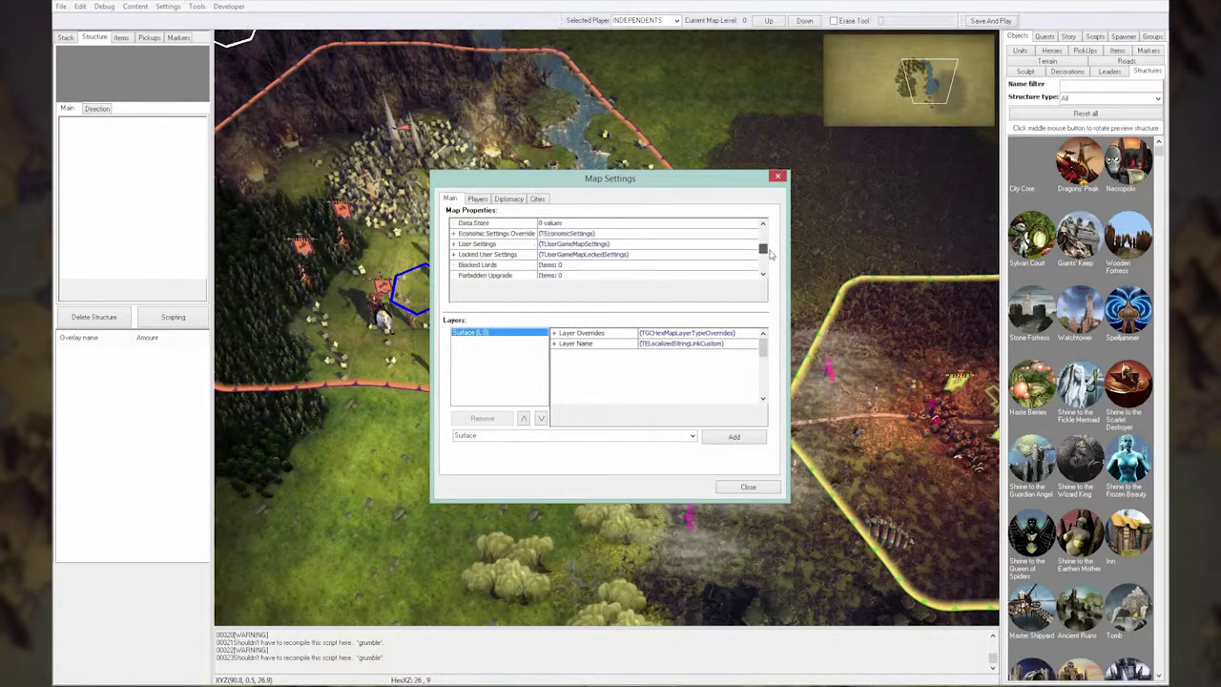
pyautogui.click(454, 245)
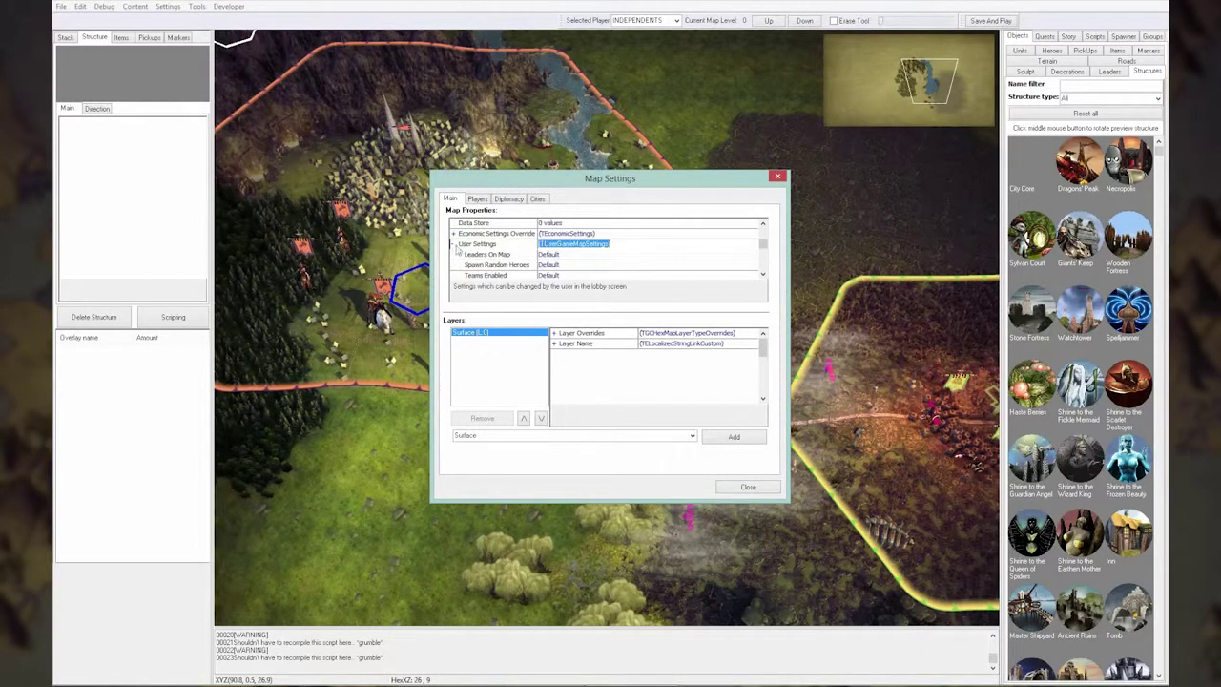
# Check the Win Condition choices, keep Default, and review the remaining user settings
pyautogui.moveTo(765, 256); pyautogui.dragTo(767, 257)
pyautogui.click(590, 255)
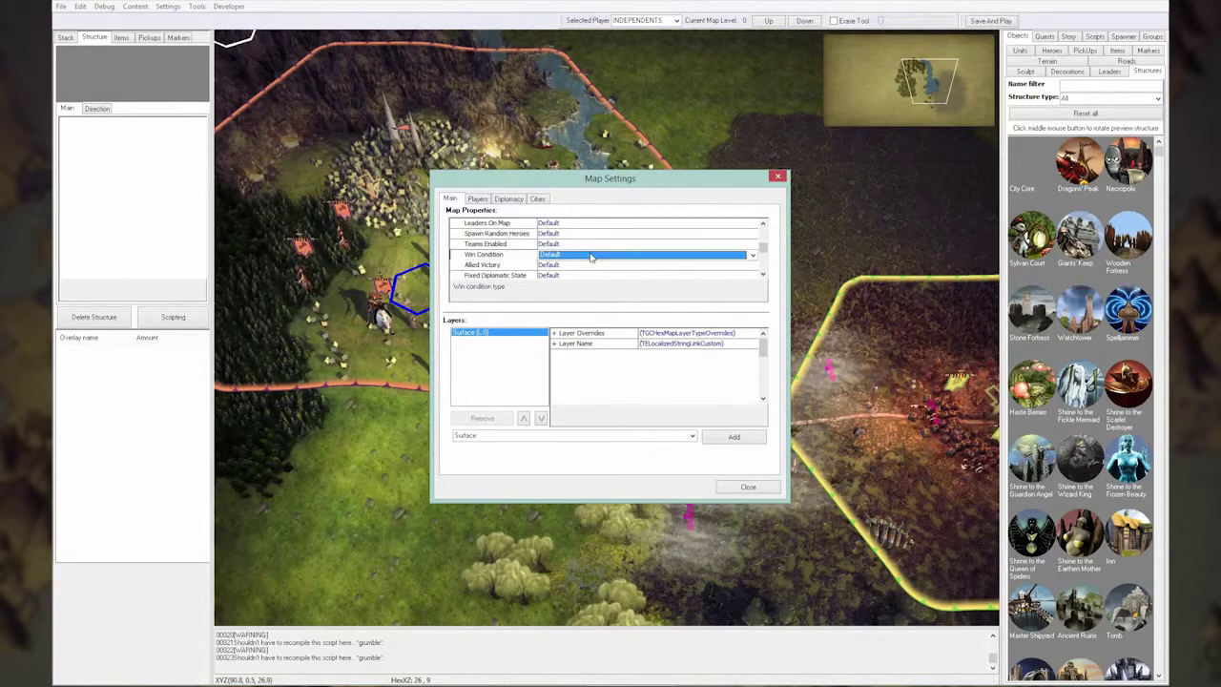
pyautogui.click(591, 254)
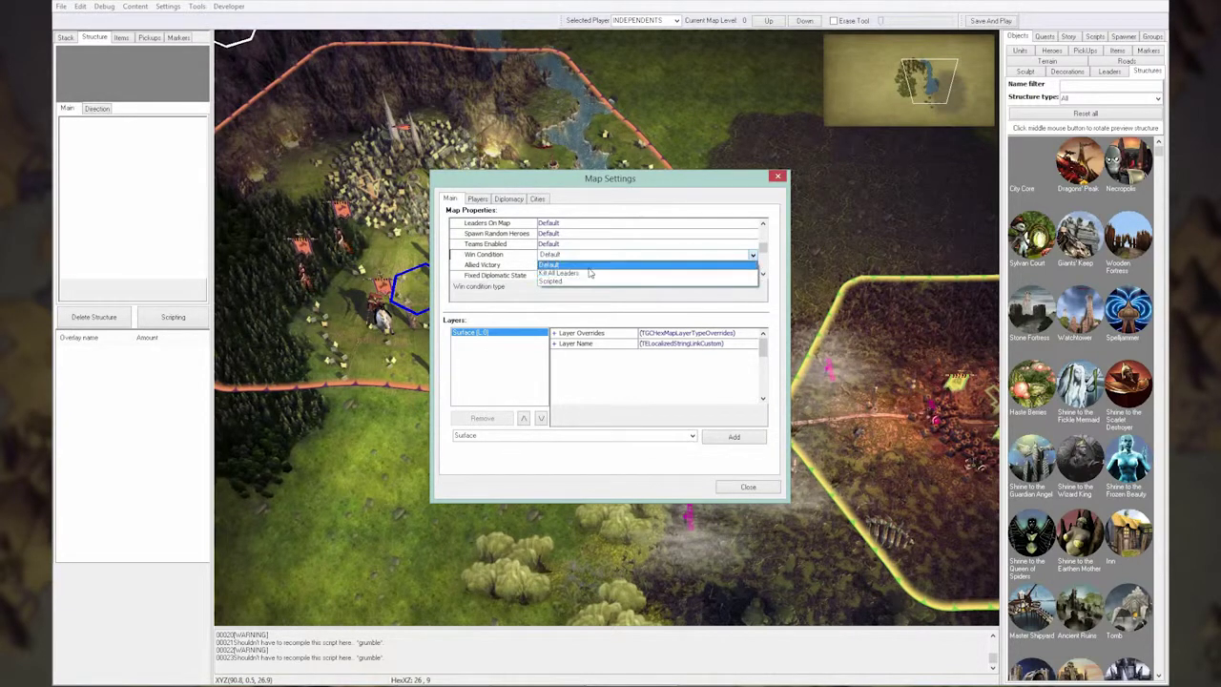
pyautogui.click(596, 264)
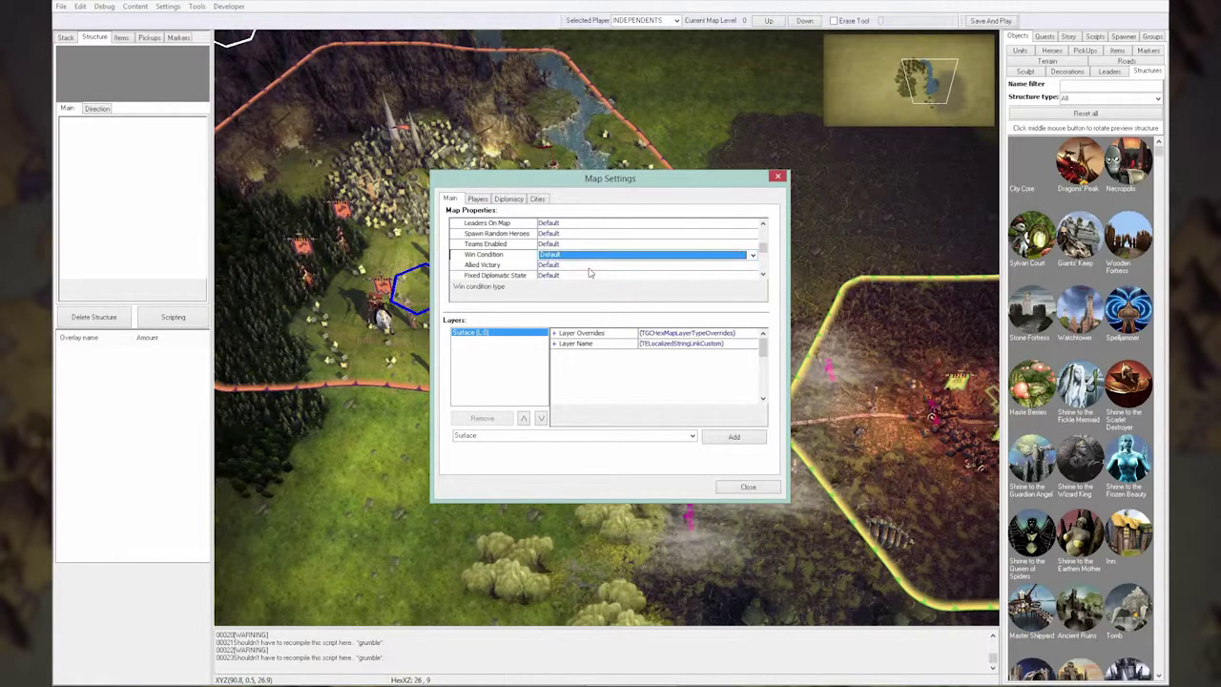
pyautogui.click(763, 274)
pyautogui.click(764, 275)
pyautogui.click(763, 275)
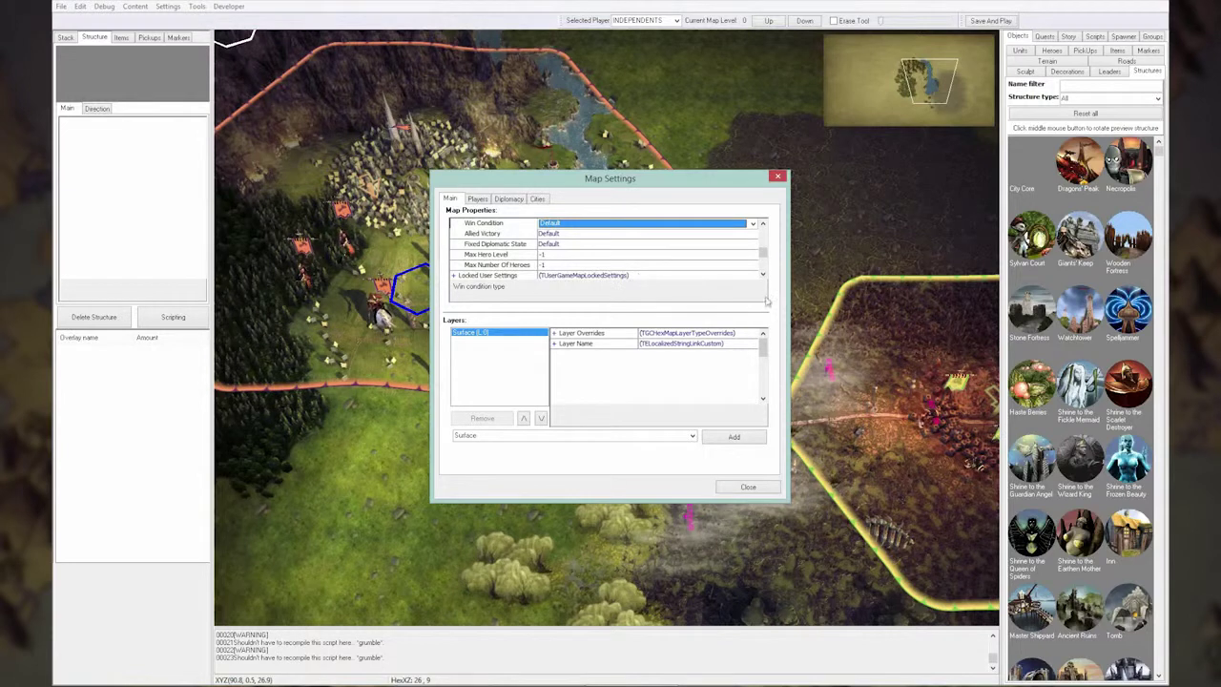
# Review the remaining map properties down to the locked user settings, and view the map's player settings
pyautogui.click(763, 275)
pyautogui.click(763, 275)
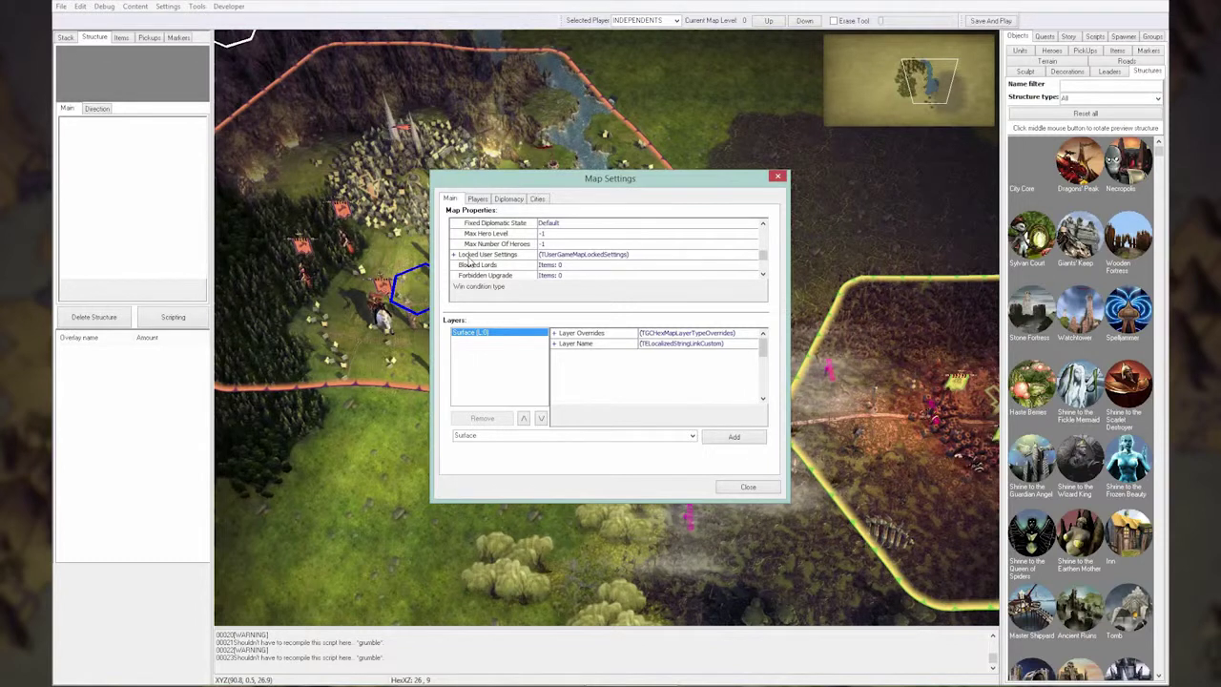
pyautogui.click(477, 199)
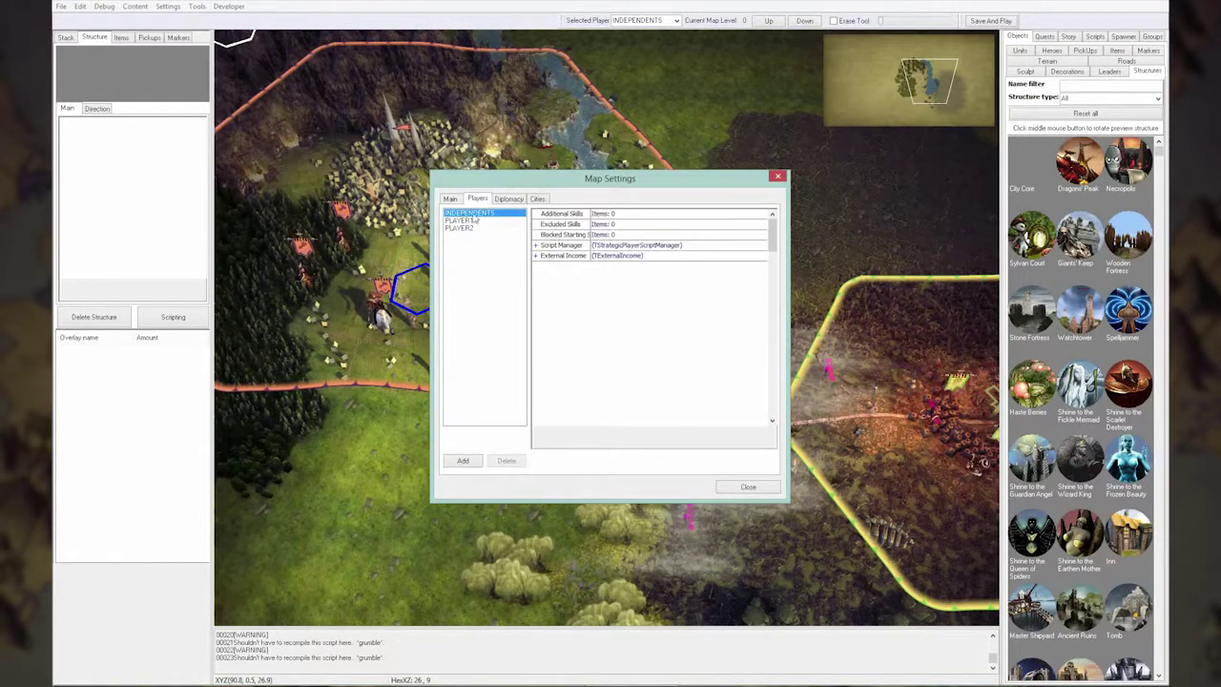
# Cycle the diplomatic state between Player 1 and Player 2 through FP and back to X
pyautogui.click(508, 200)
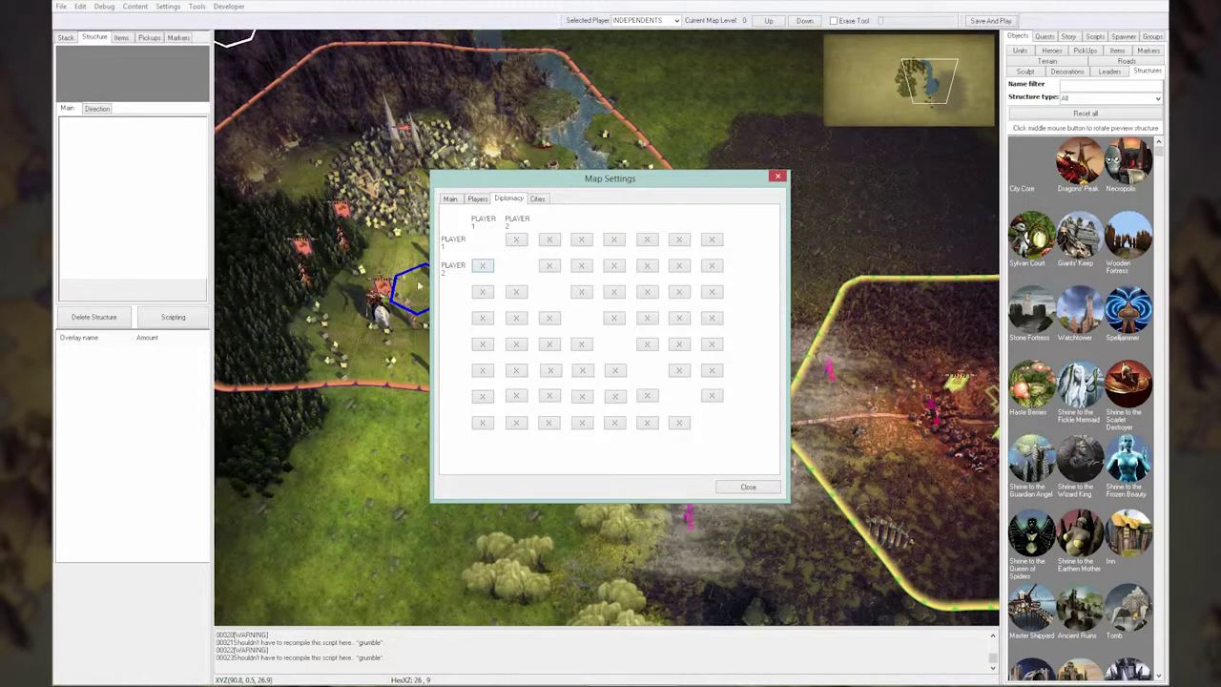
pyautogui.click(519, 242)
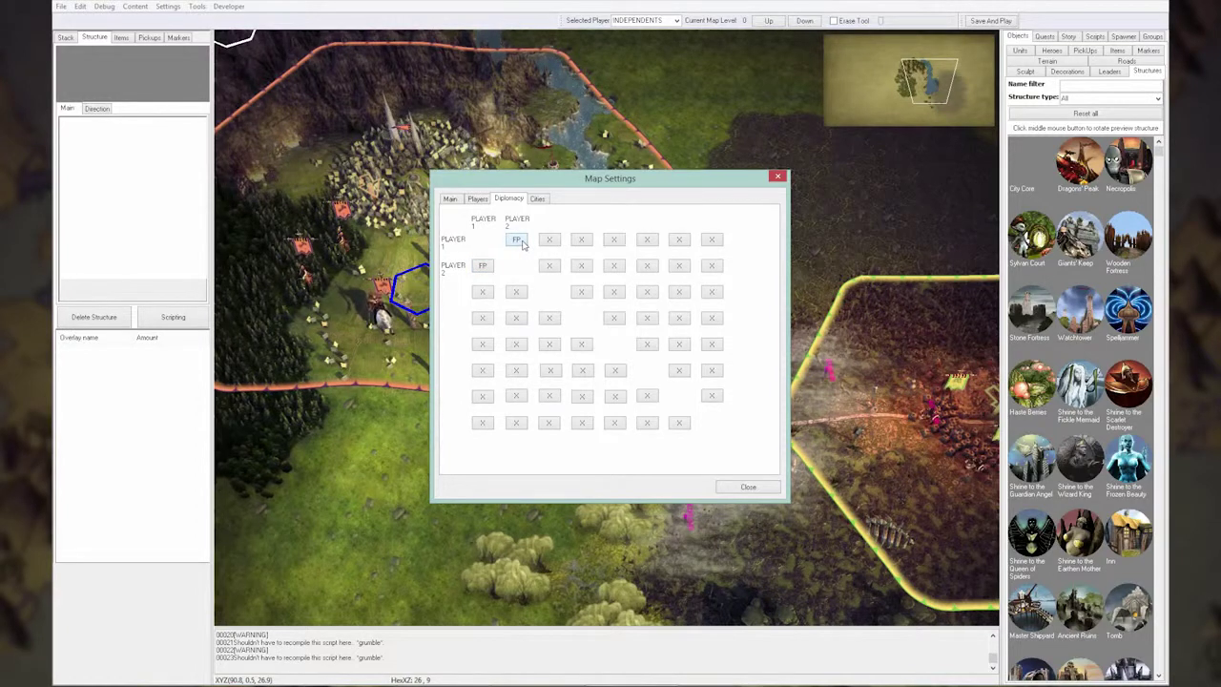
pyautogui.click(521, 242)
pyautogui.click(518, 242)
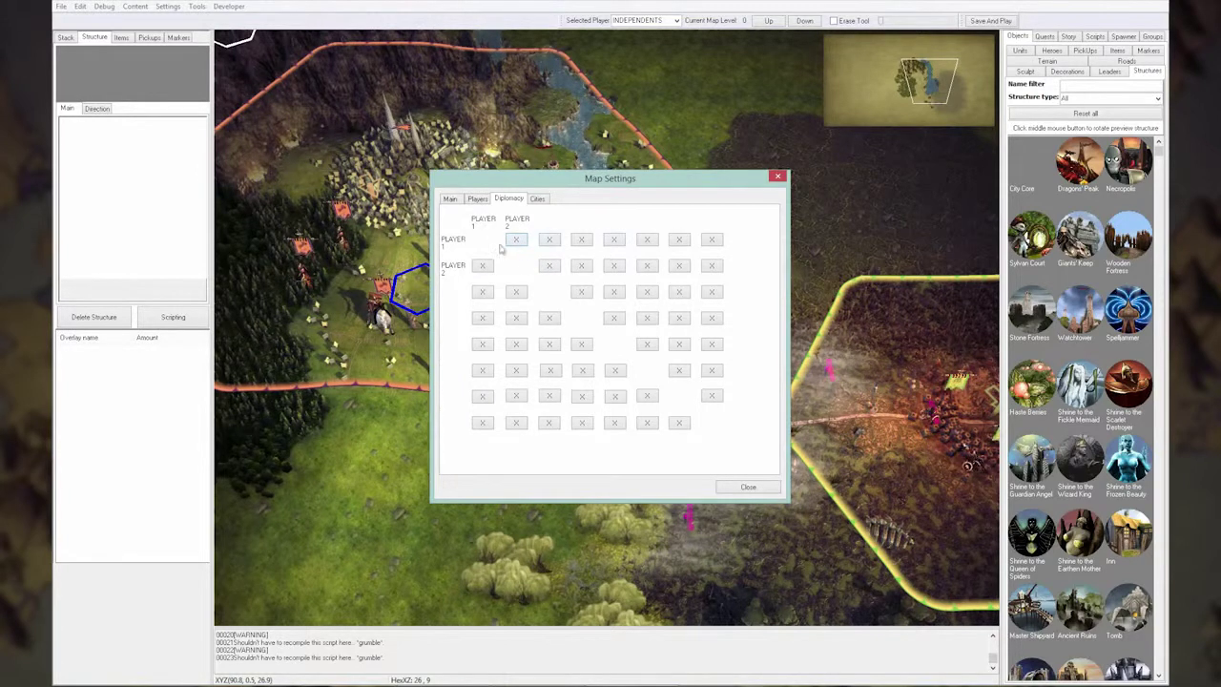
# Check the independent city settings and close Map Settings
pyautogui.click(538, 199)
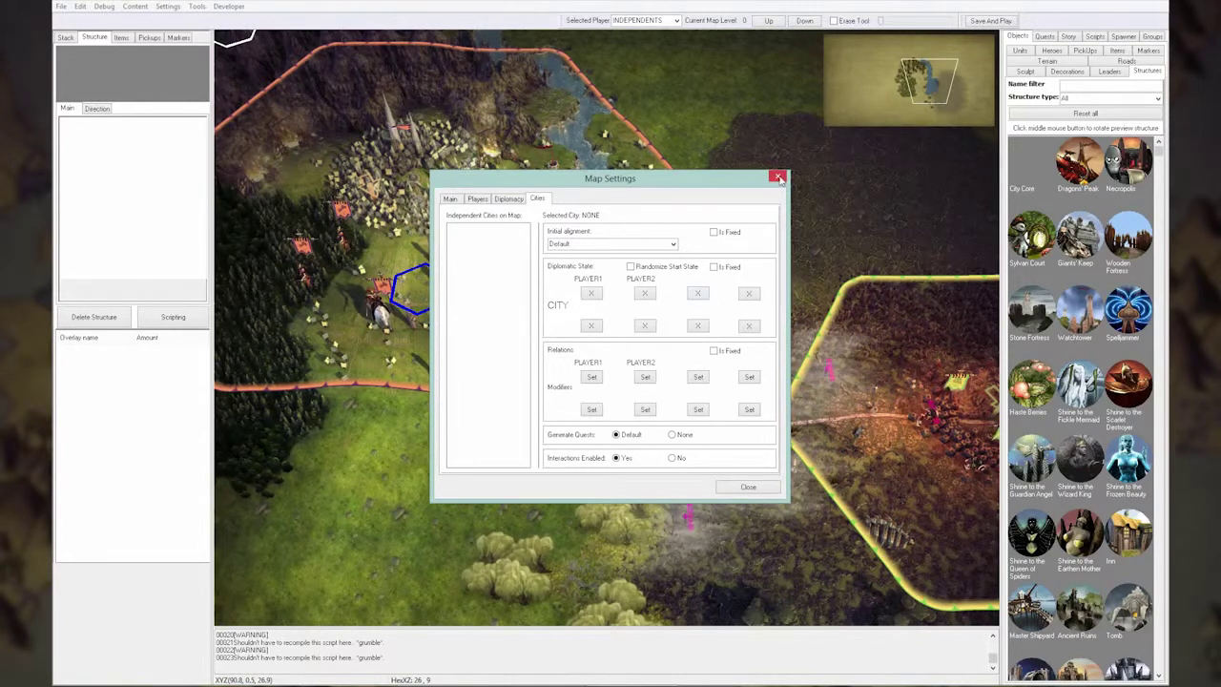
pyautogui.click(777, 176)
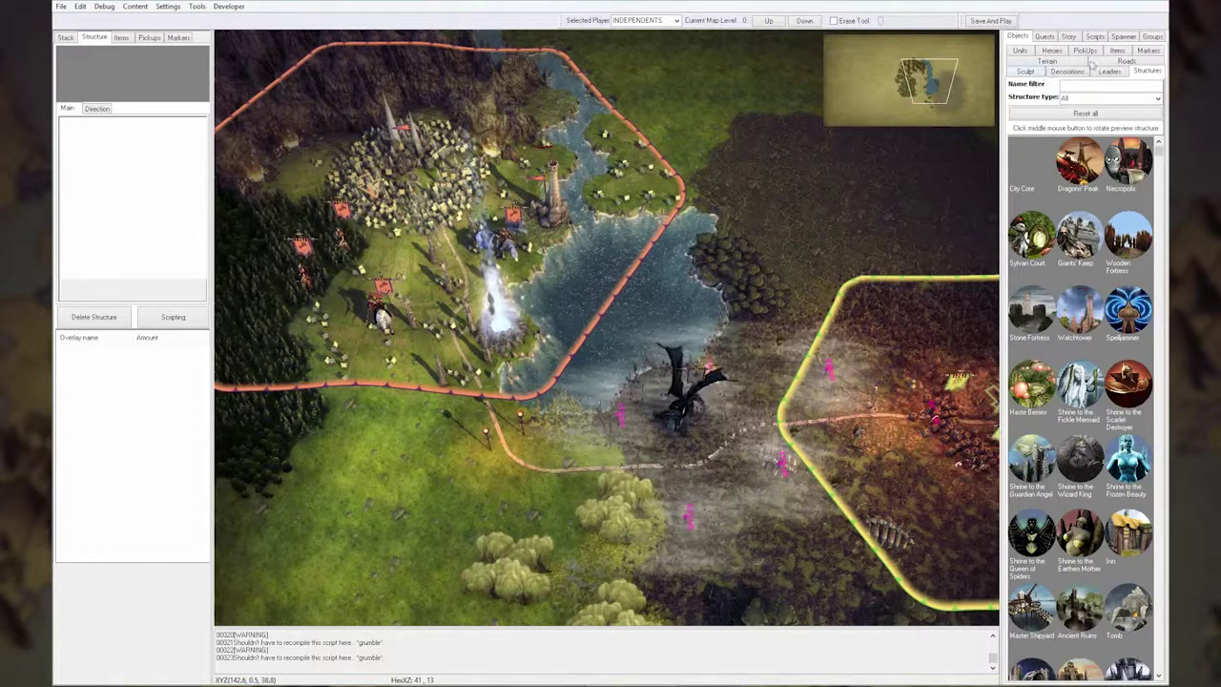
# Place a Stack Area Trigger marker beside the tower on the lake shore and open its Player Alias Filter for editing
pyautogui.click(1148, 51)
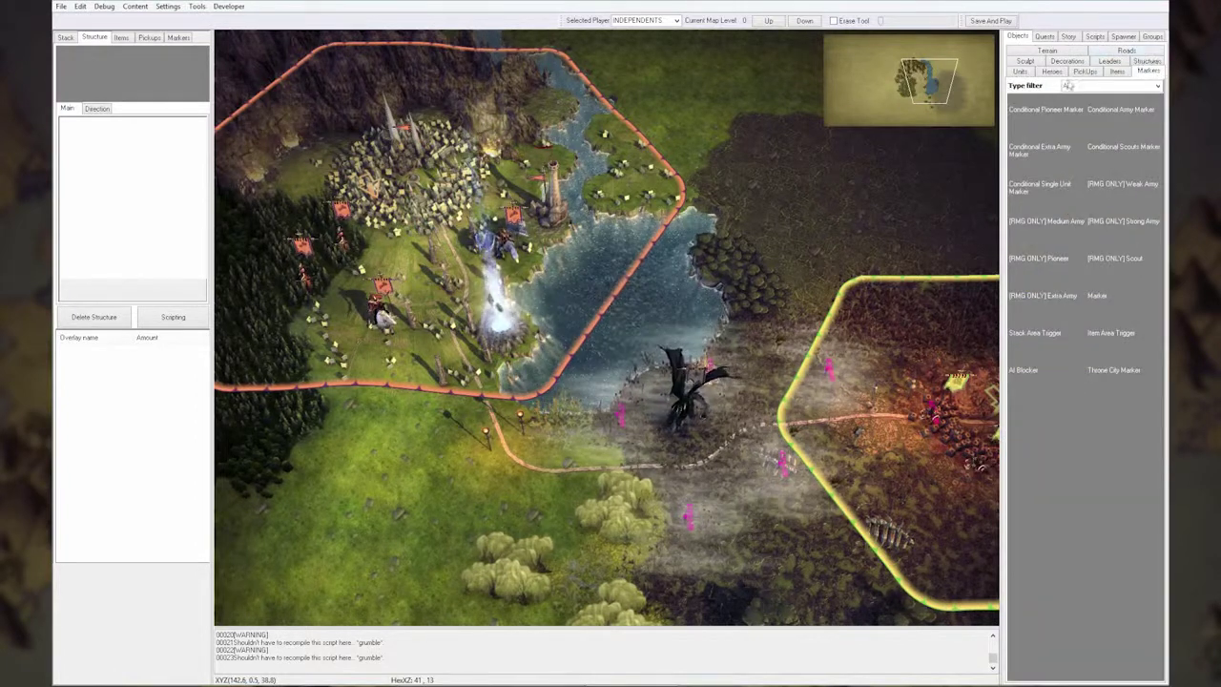
pyautogui.click(1036, 333)
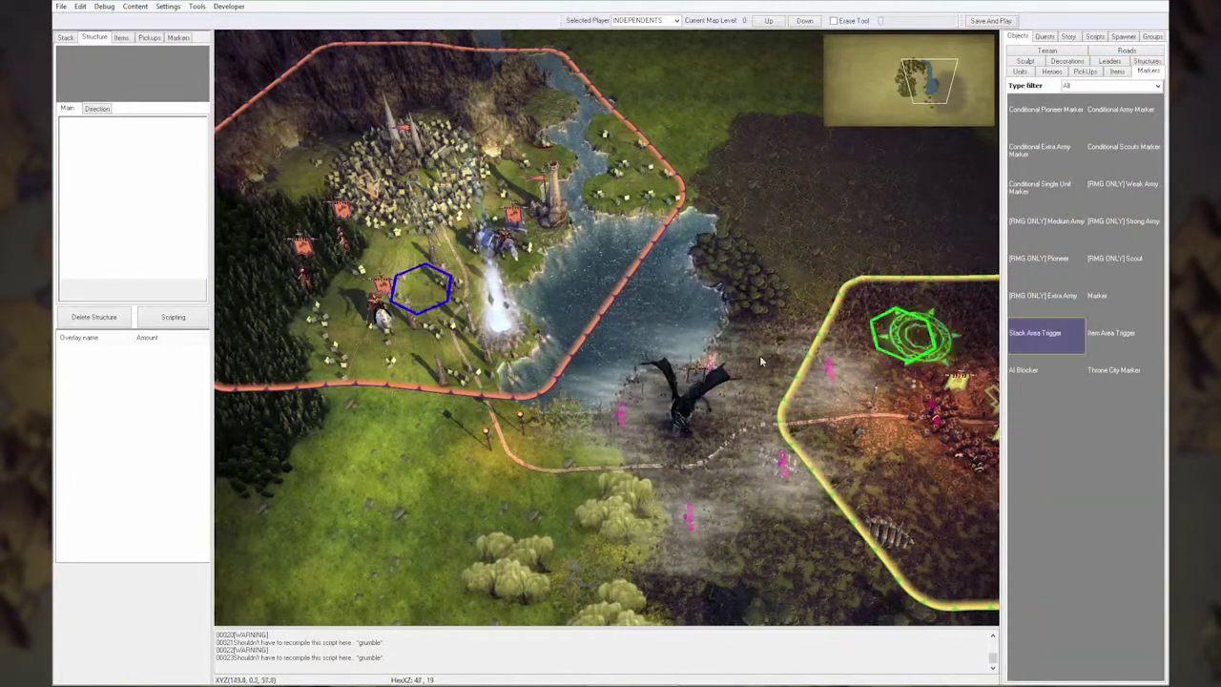
pyautogui.click(544, 218)
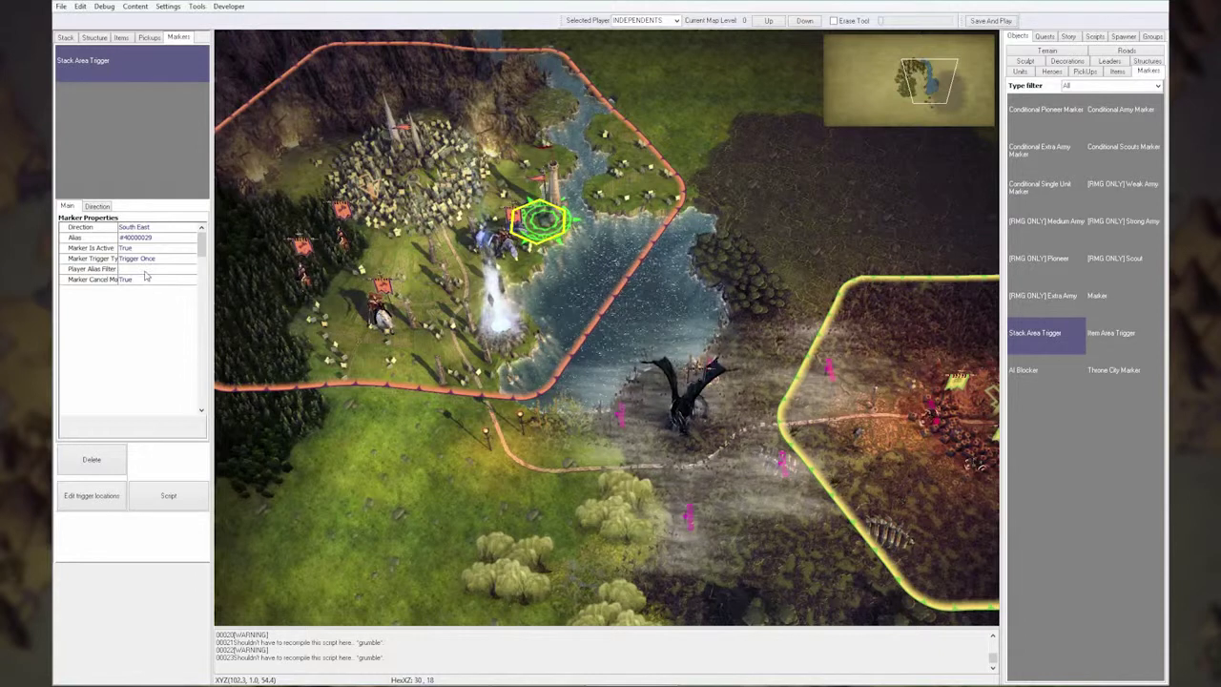
pyautogui.click(141, 270)
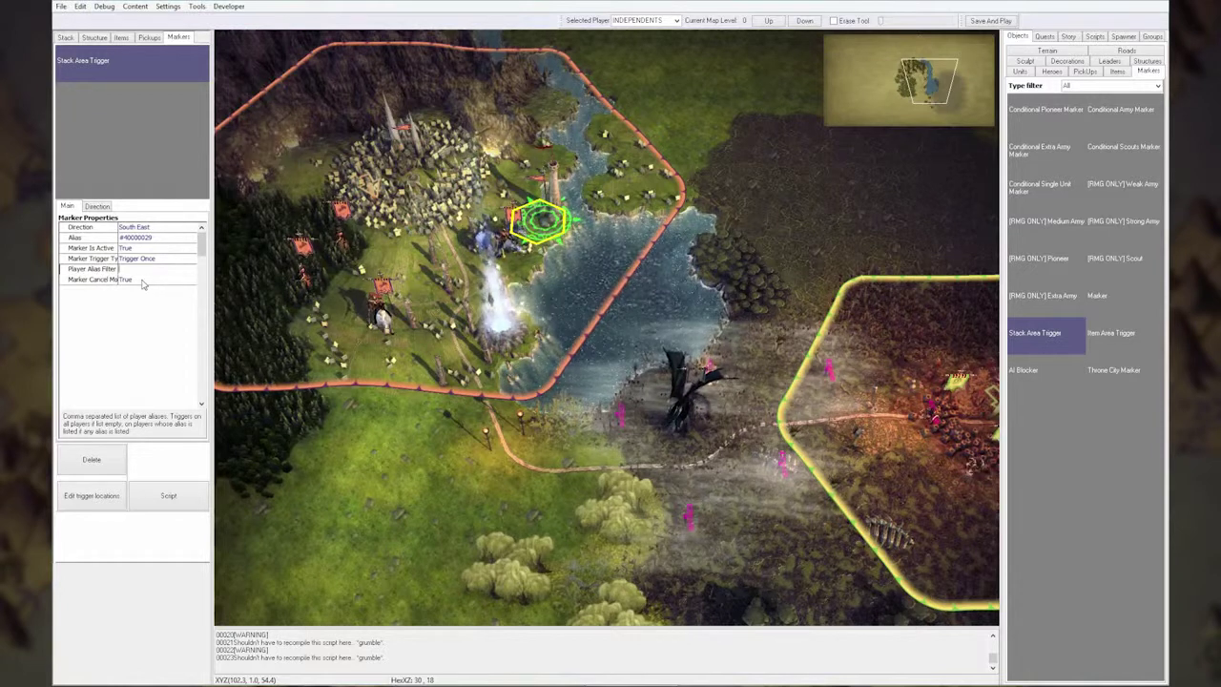
# Declare a new script named EventScript for the Stack Area Trigger
pyautogui.click(167, 496)
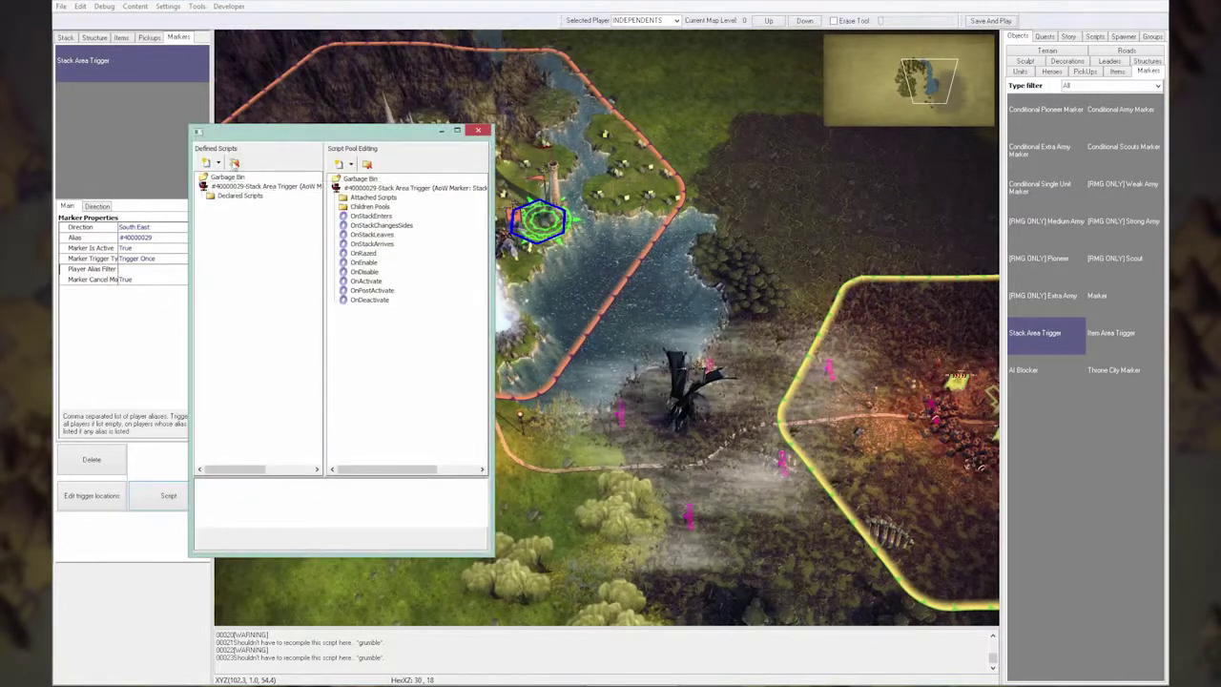
pyautogui.click(206, 162)
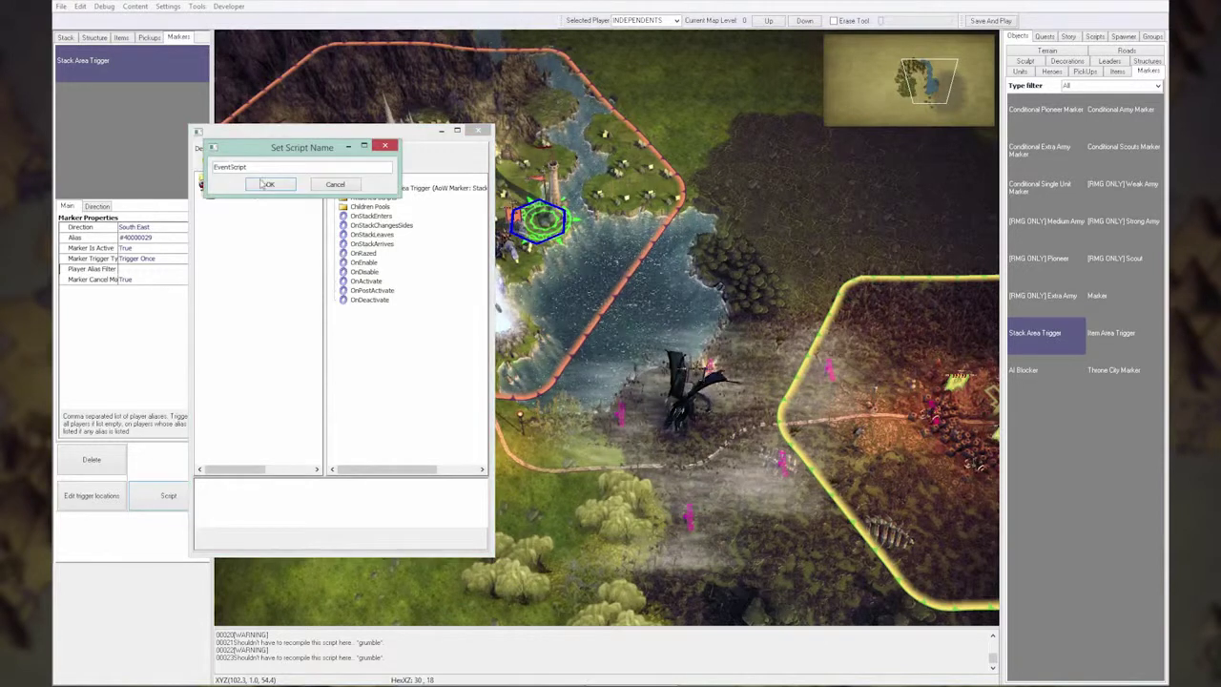
pyautogui.click(266, 184)
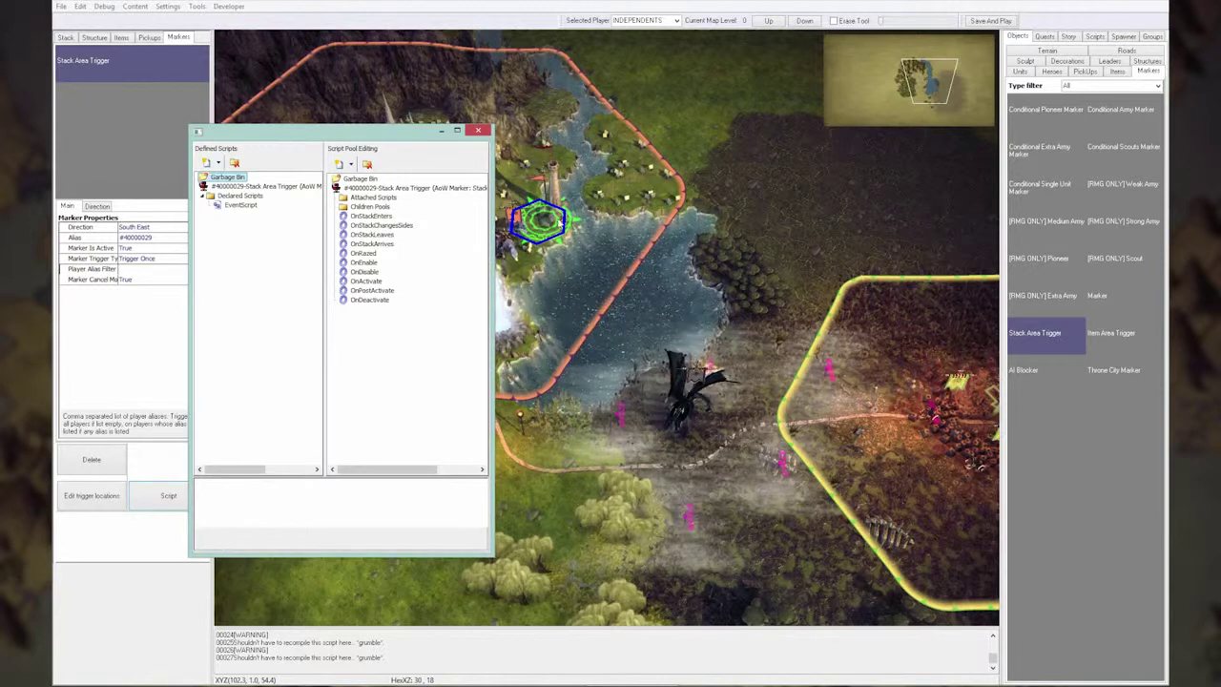
# Add the OnStackEnters event function to EventScript, close the script windows without saving it, and deselect the marker
pyautogui.moveTo(374, 217); pyautogui.dragTo(234, 206)
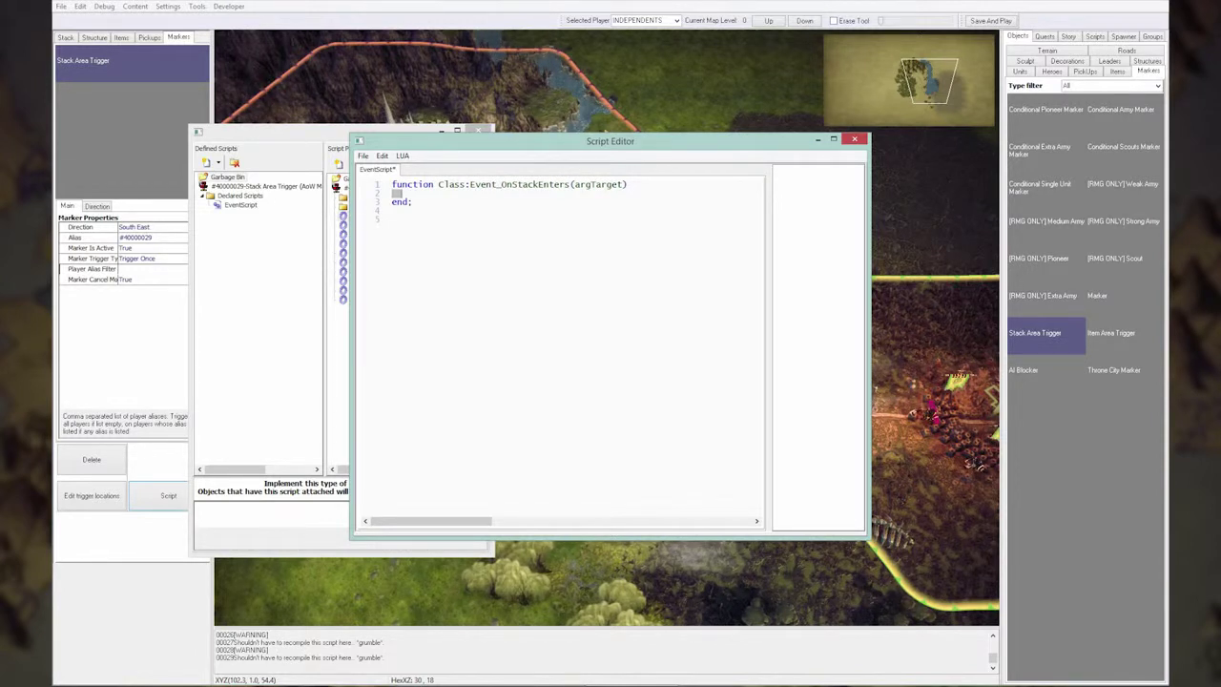
pyautogui.click(854, 141)
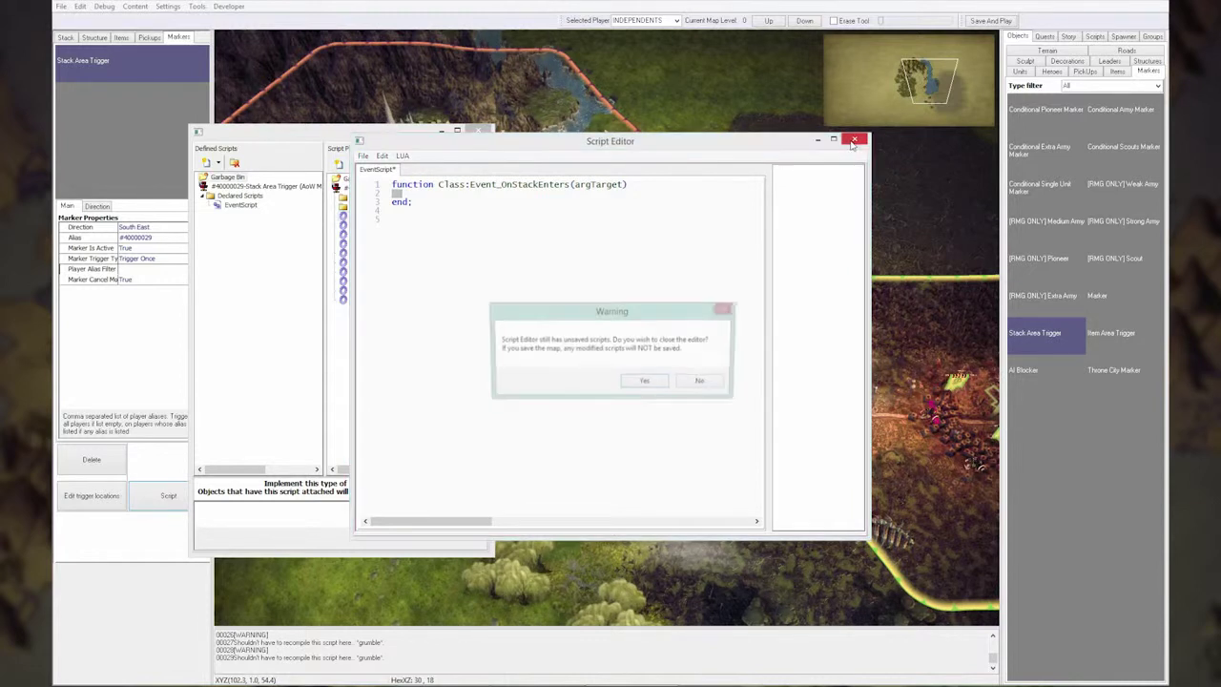
pyautogui.click(643, 380)
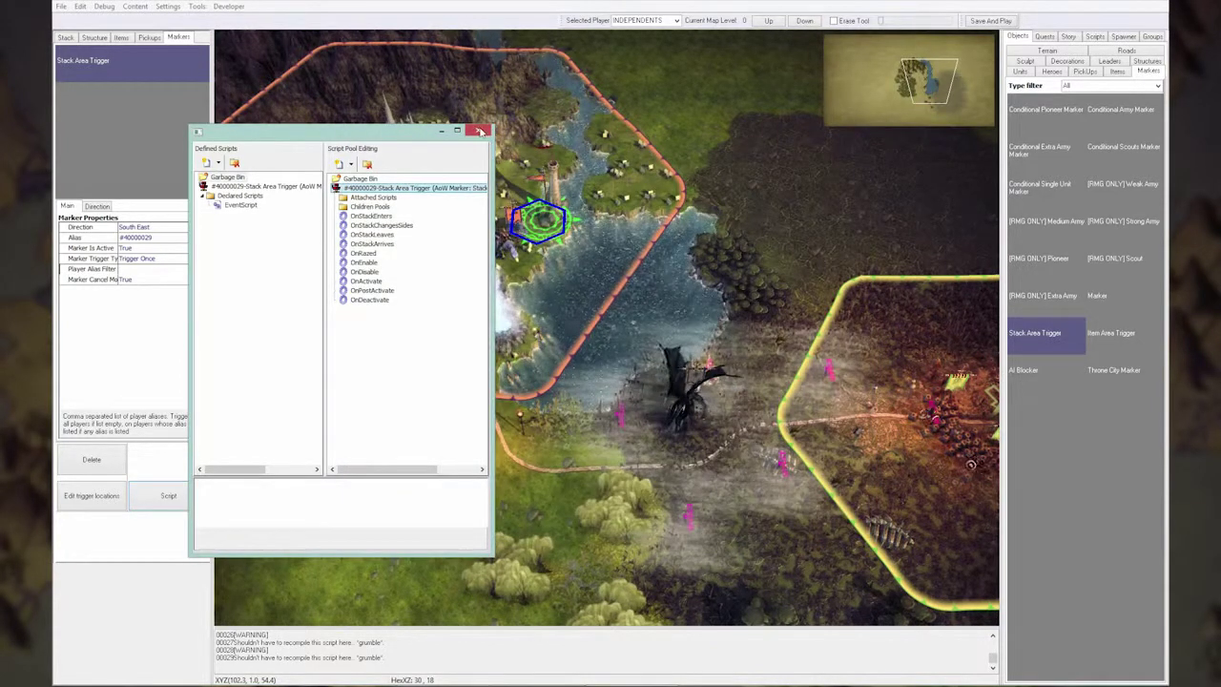
pyautogui.click(478, 130)
pyautogui.rightClick(663, 245)
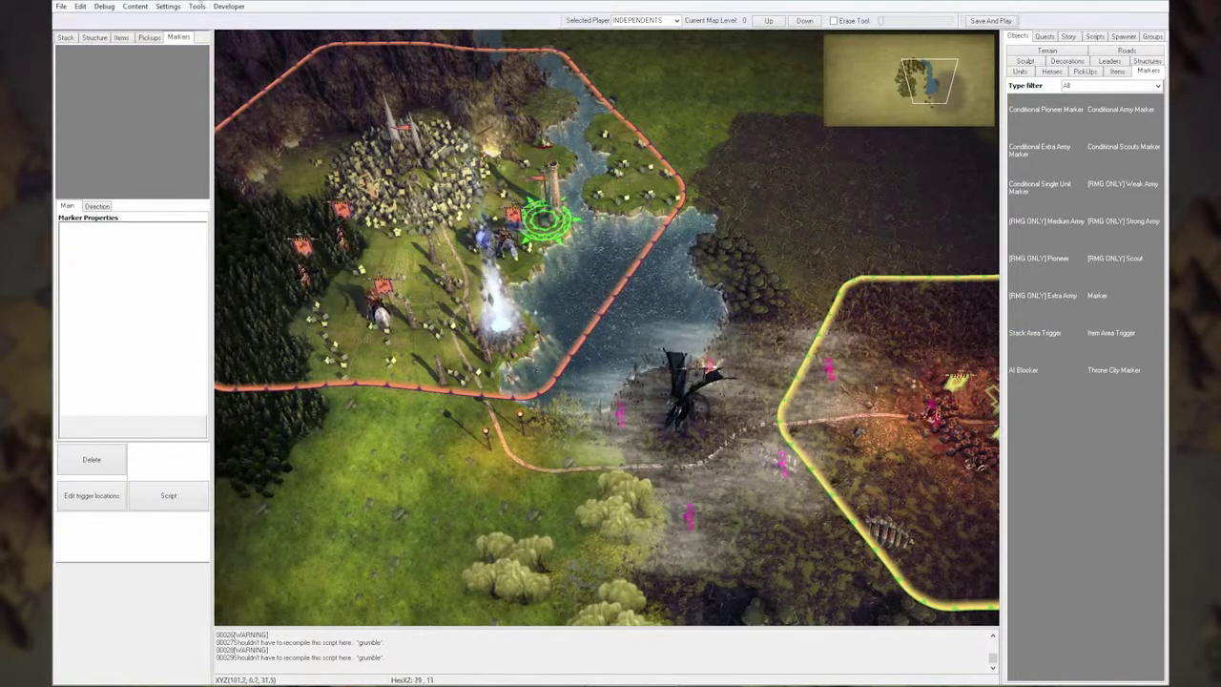
# Open the Campaign Editor and add Test.cam from the Title\Maps folder as a campaign scenario
pyautogui.click(196, 6)
pyautogui.moveTo(229, 6)
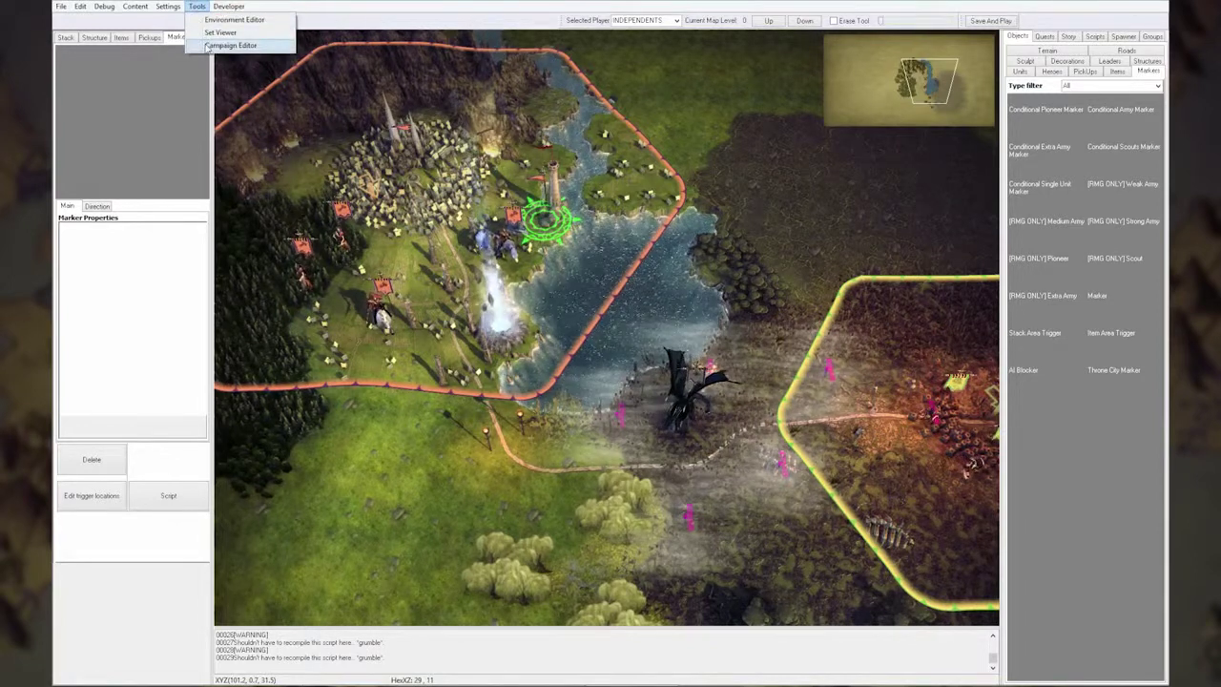
pyautogui.click(231, 45)
pyautogui.moveTo(324, 163); pyautogui.dragTo(382, 131)
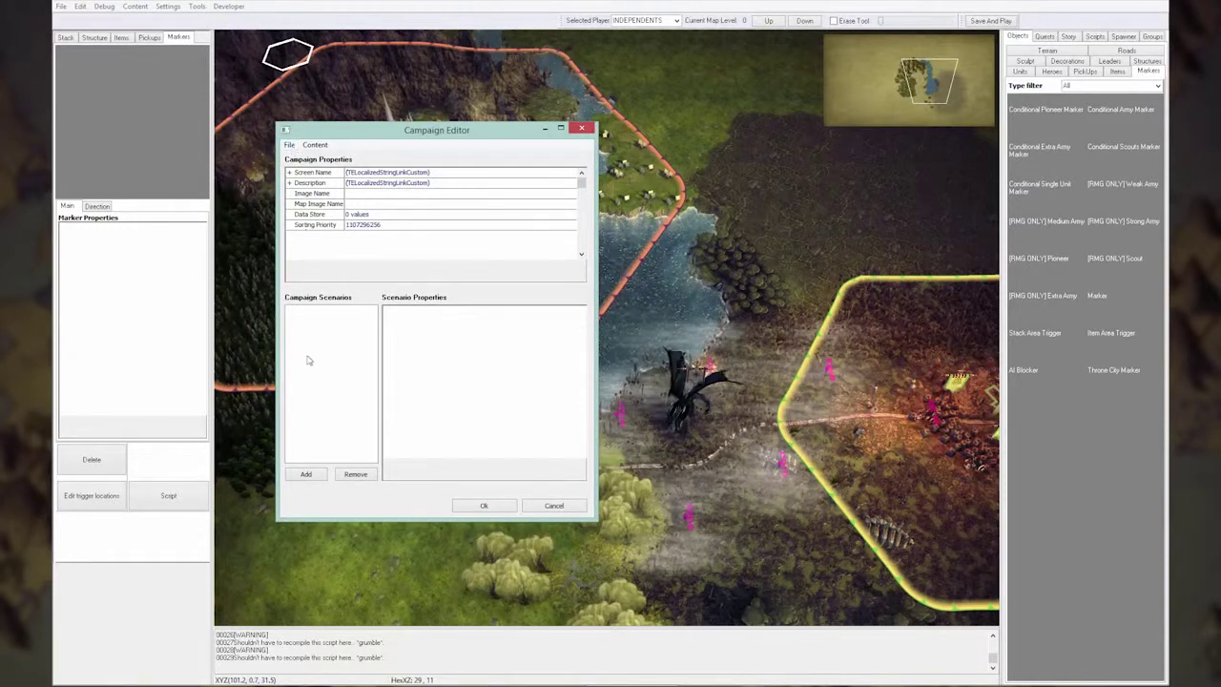
pyautogui.click(306, 474)
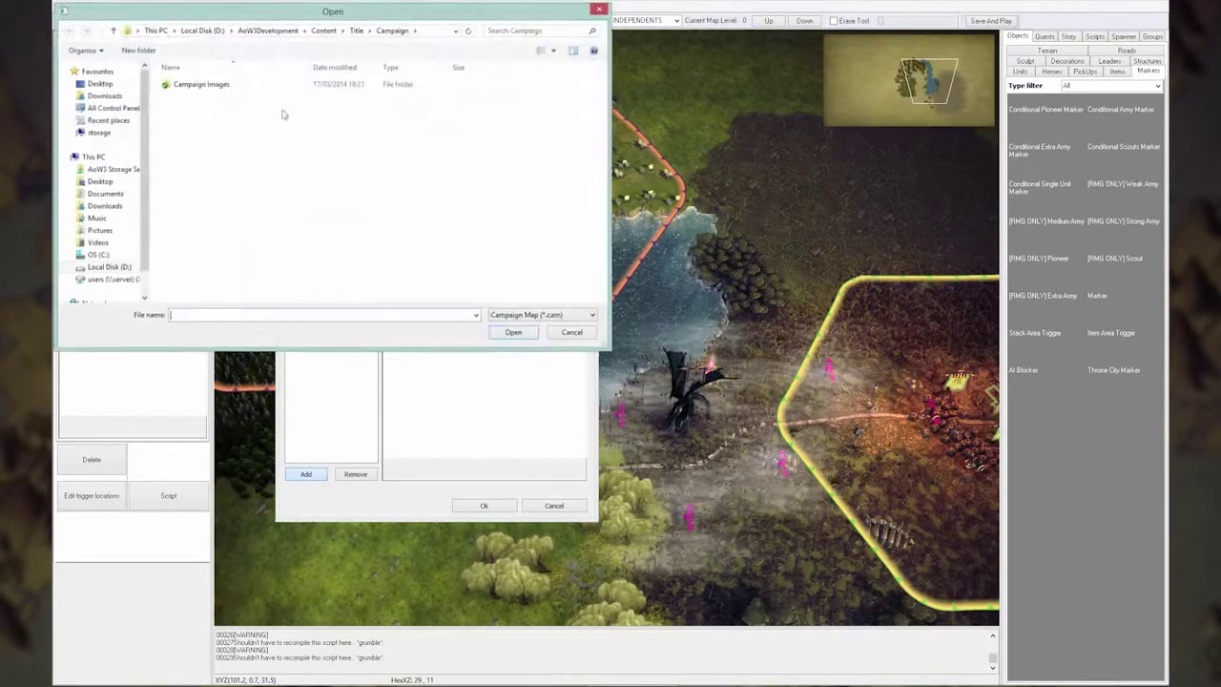
pyautogui.click(356, 31)
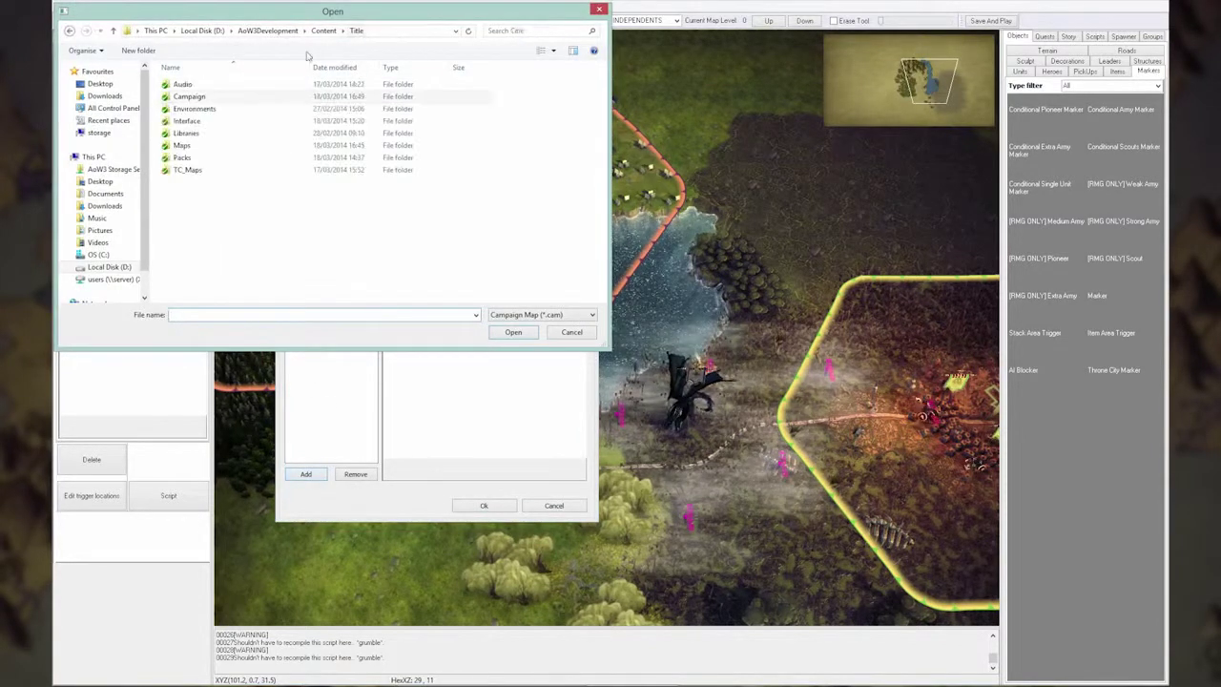
pyautogui.doubleClick(182, 145)
pyautogui.click(186, 84)
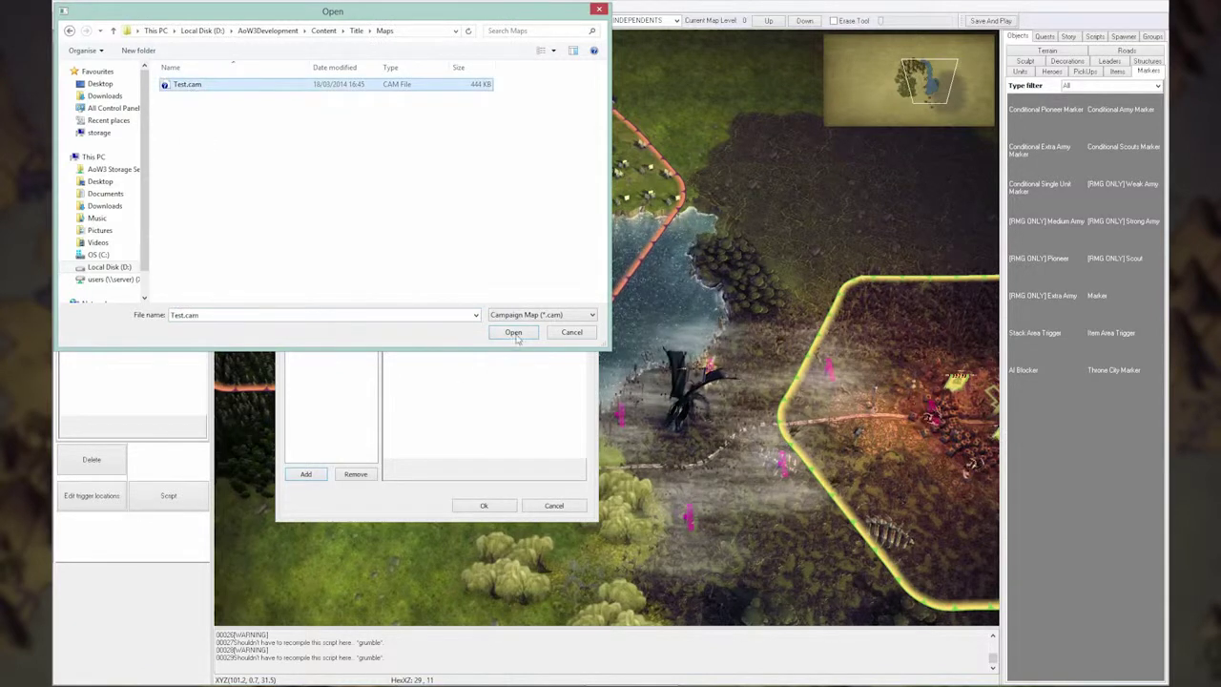
pyautogui.press('Return')
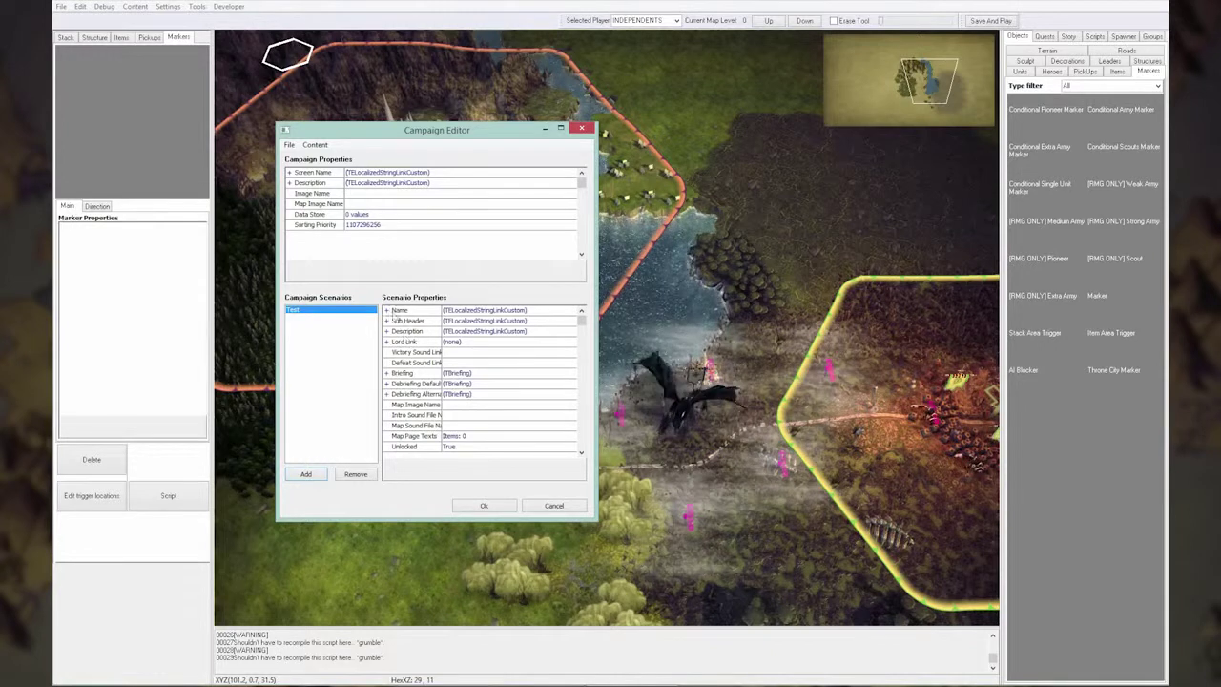
# Expand the Test scenario's Description and open its custom string for editing
pyautogui.click(386, 330)
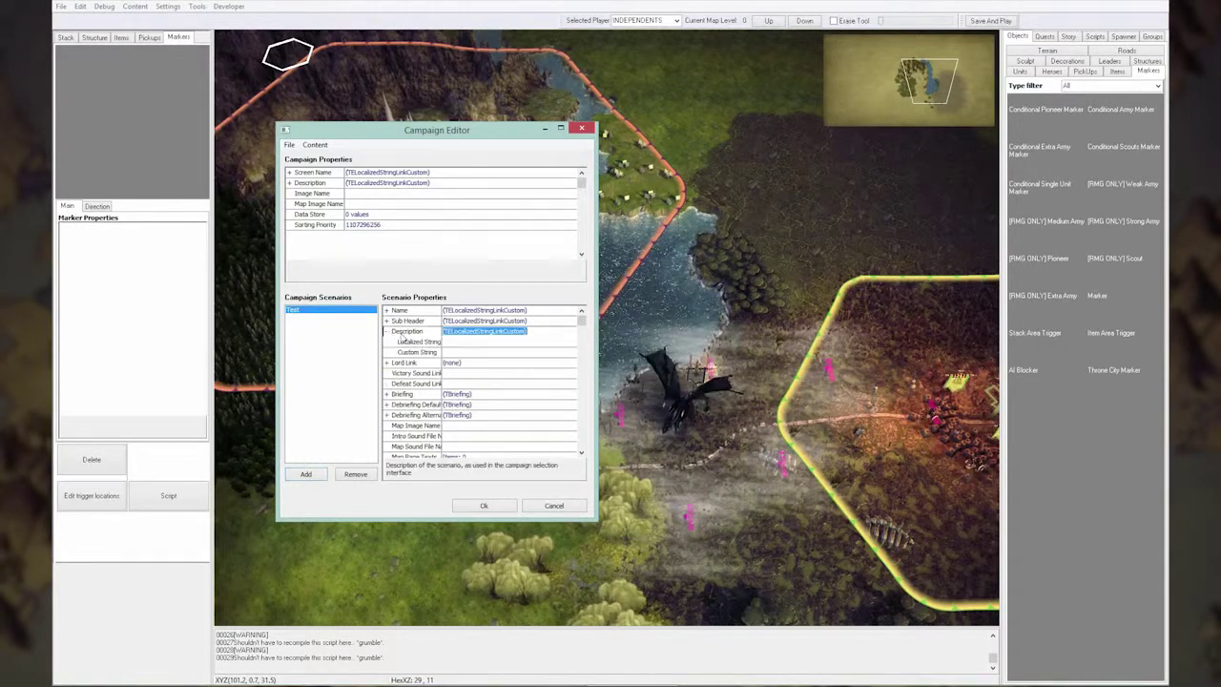
pyautogui.click(432, 352)
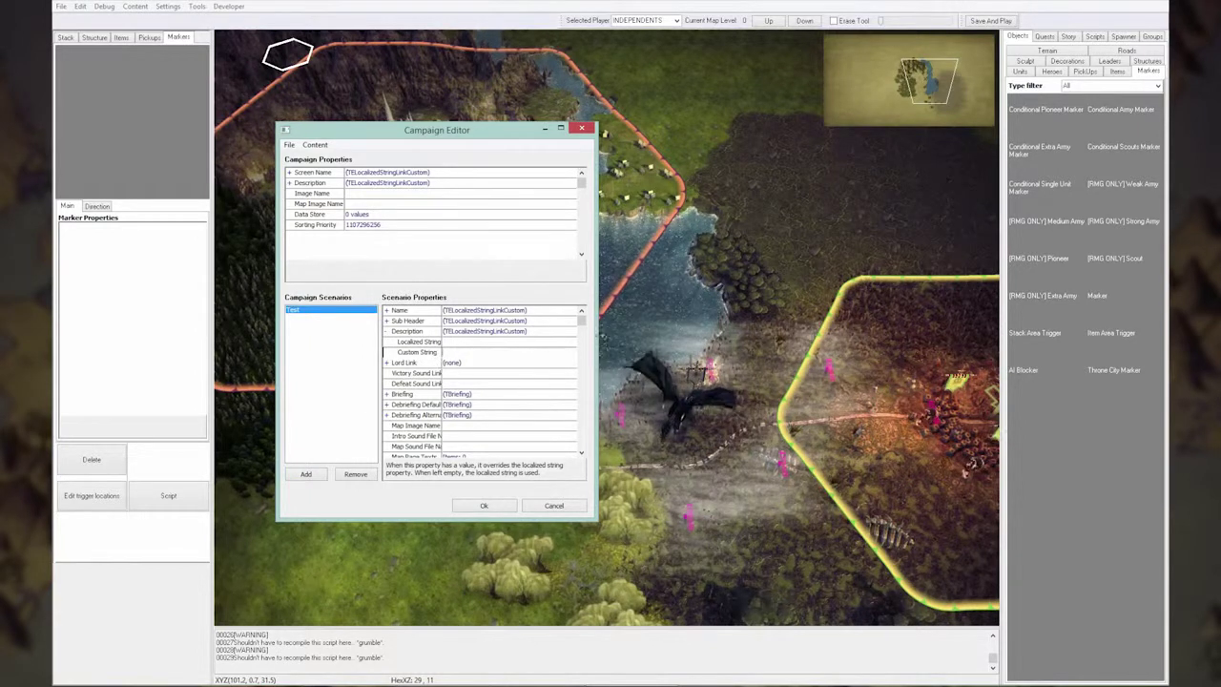
pyautogui.scroll(-2, 583, 324)
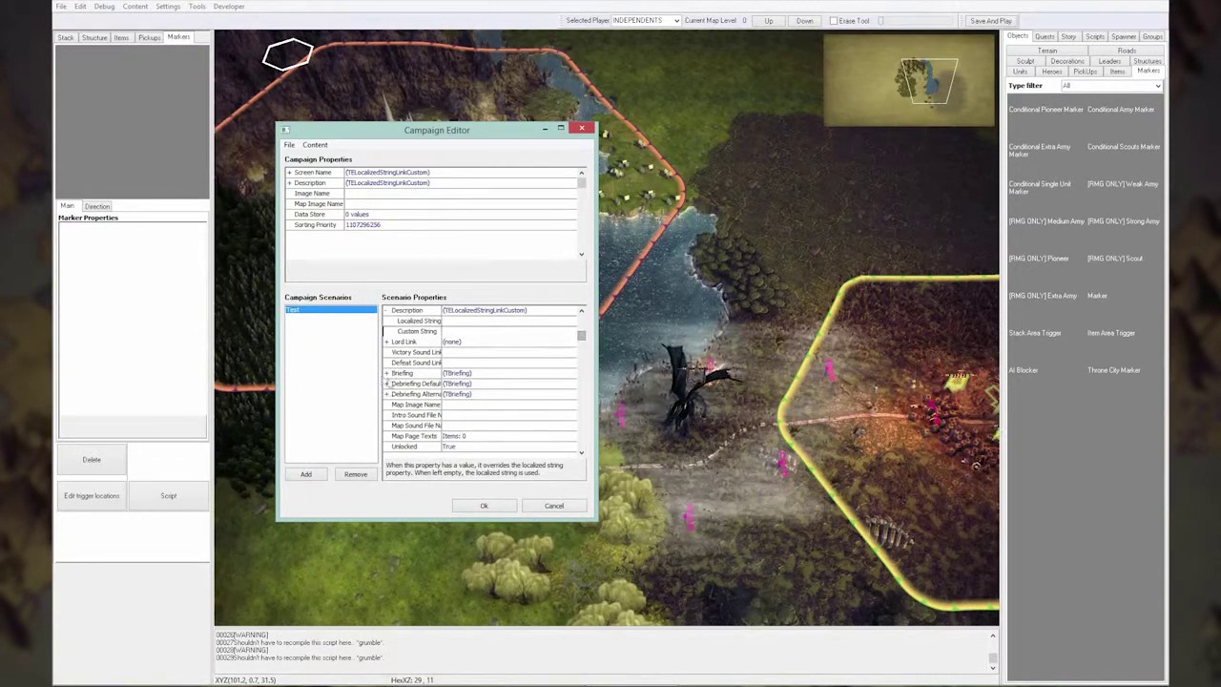
# Expand the Test scenario's Briefing and add a new page to its Briefing Pages
pyautogui.click(387, 374)
pyautogui.click(467, 384)
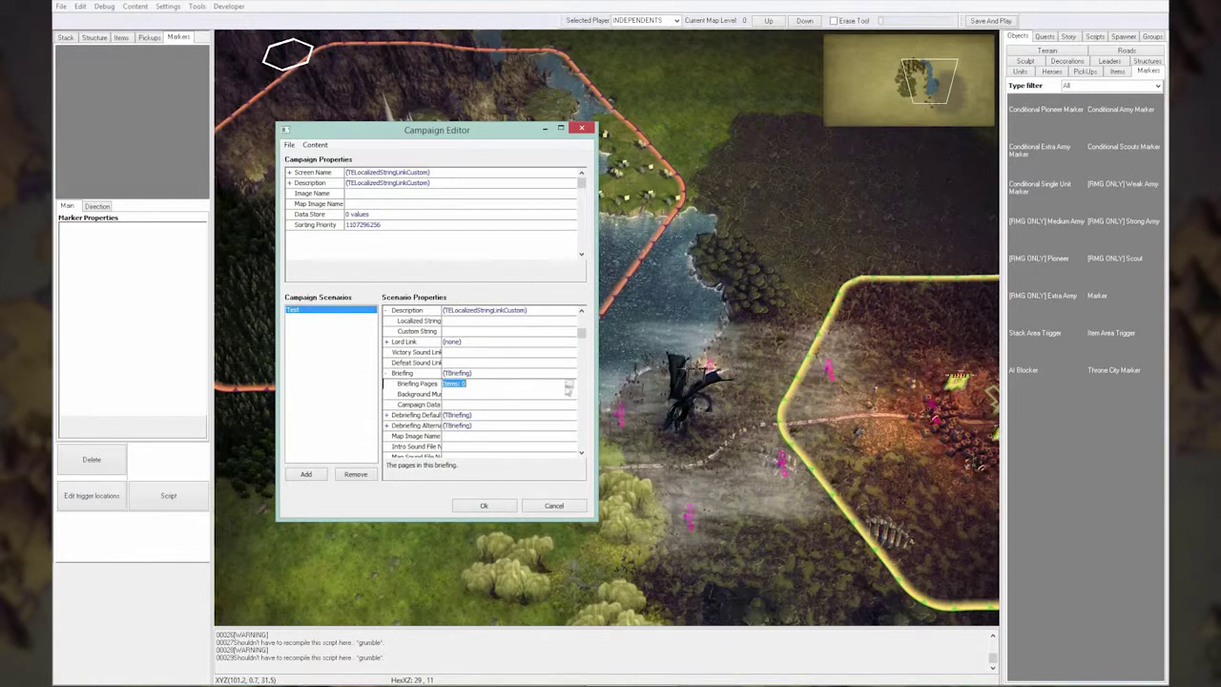
pyautogui.click(570, 386)
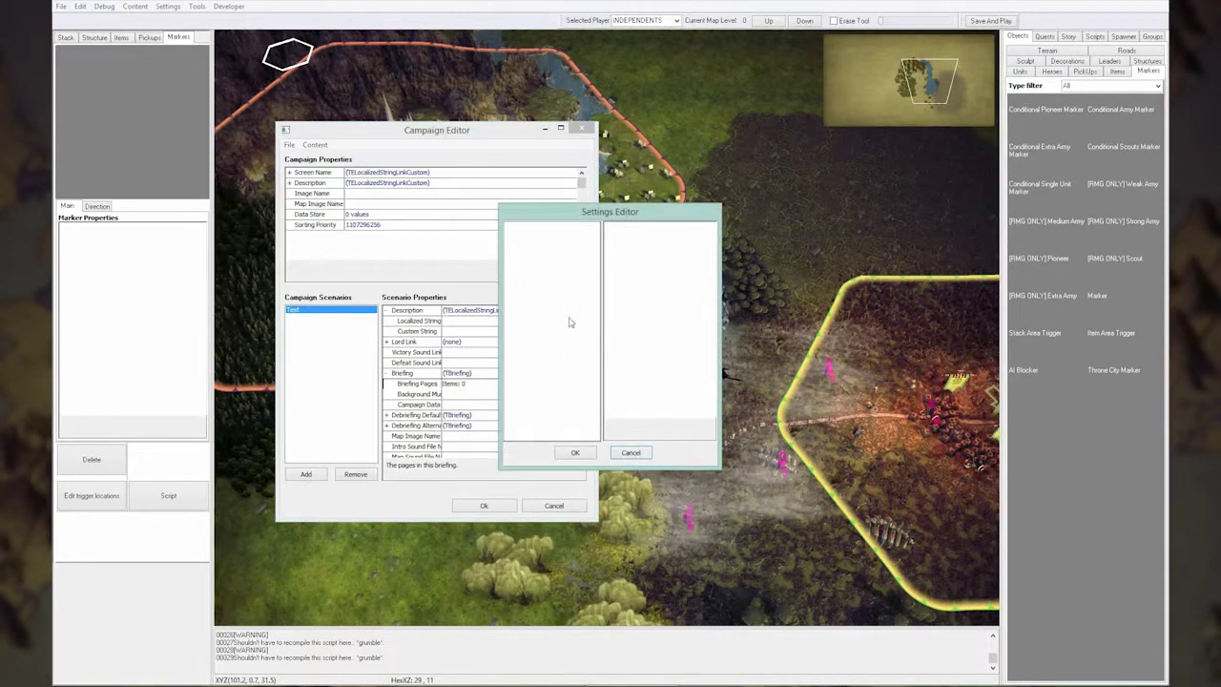
pyautogui.rightClick(564, 283)
pyautogui.click(582, 287)
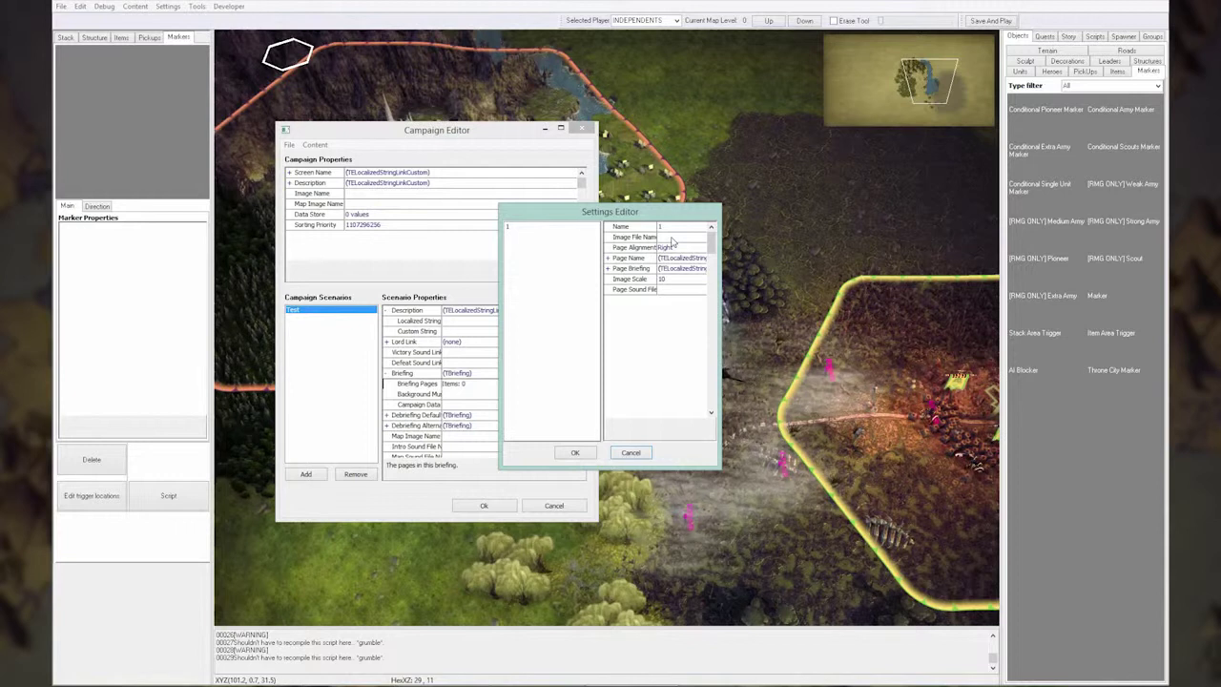
# Expand the new briefing page's Page Name and Page Briefing to inspect their text fields, and accept the page
pyautogui.doubleClick(627, 258)
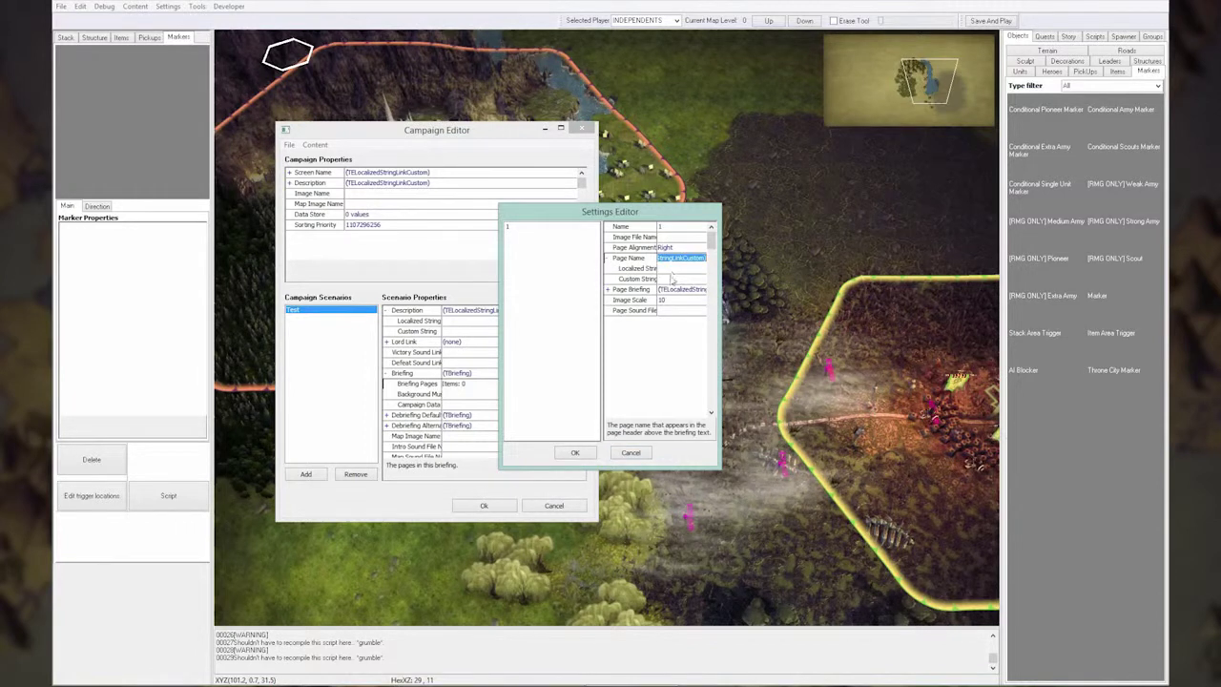
pyautogui.click(649, 280)
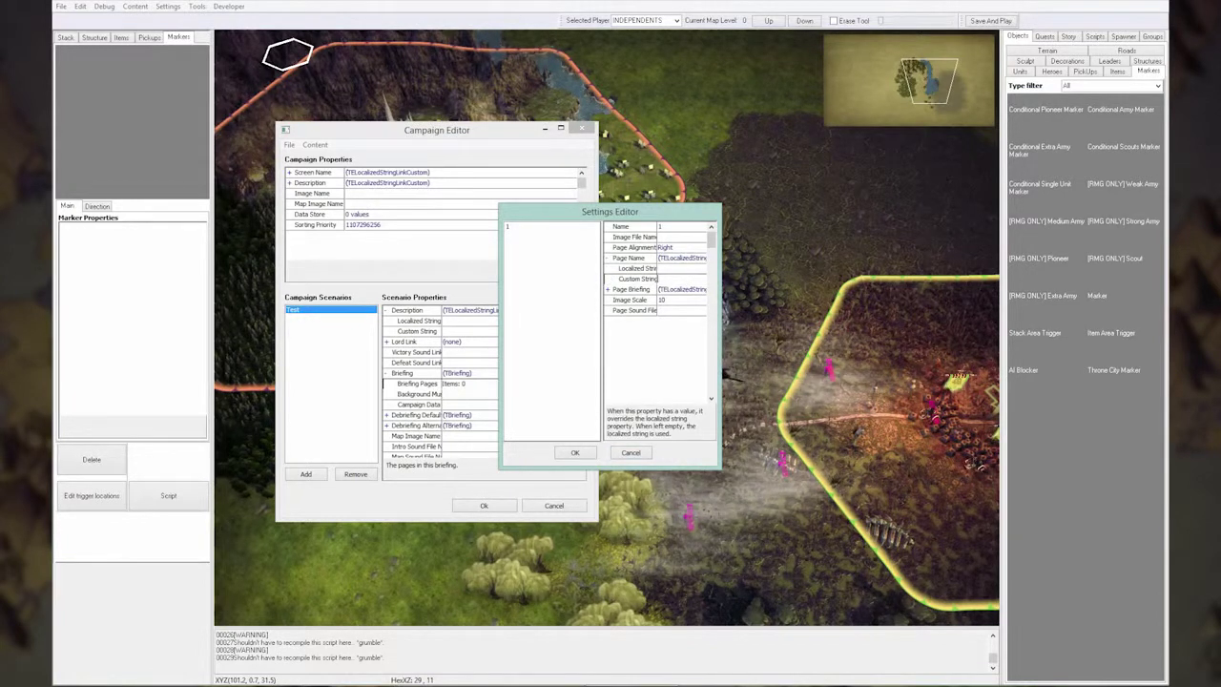
pyautogui.doubleClick(616, 289)
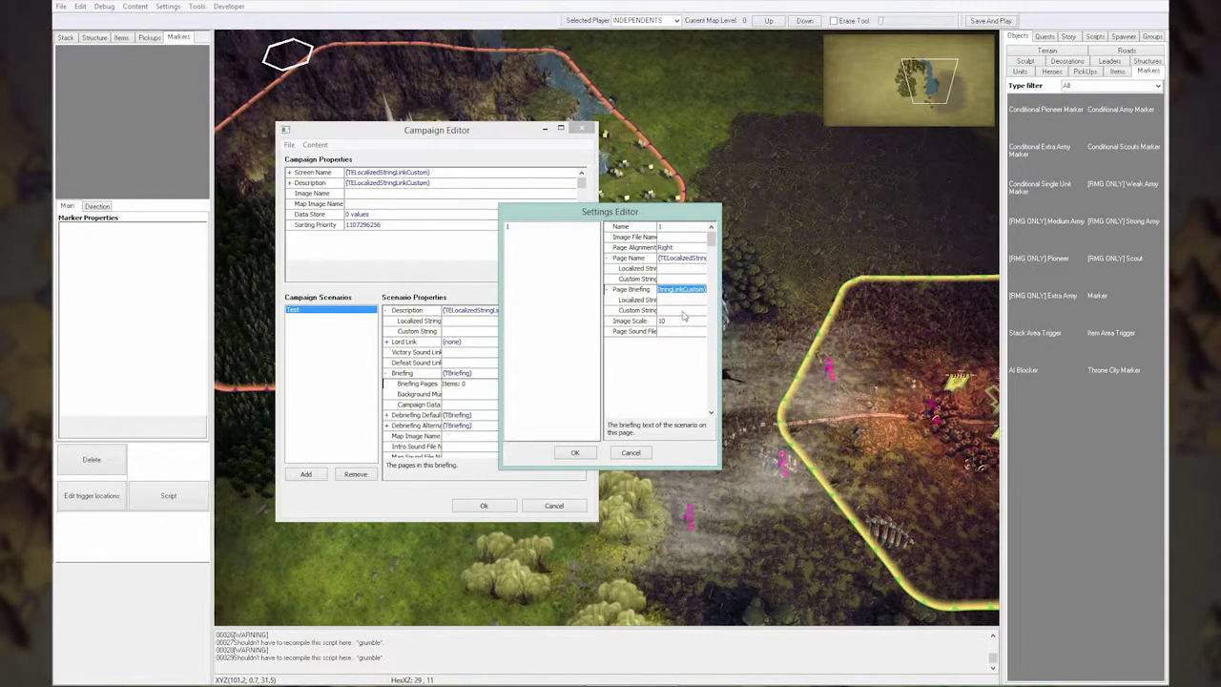
pyautogui.click(576, 453)
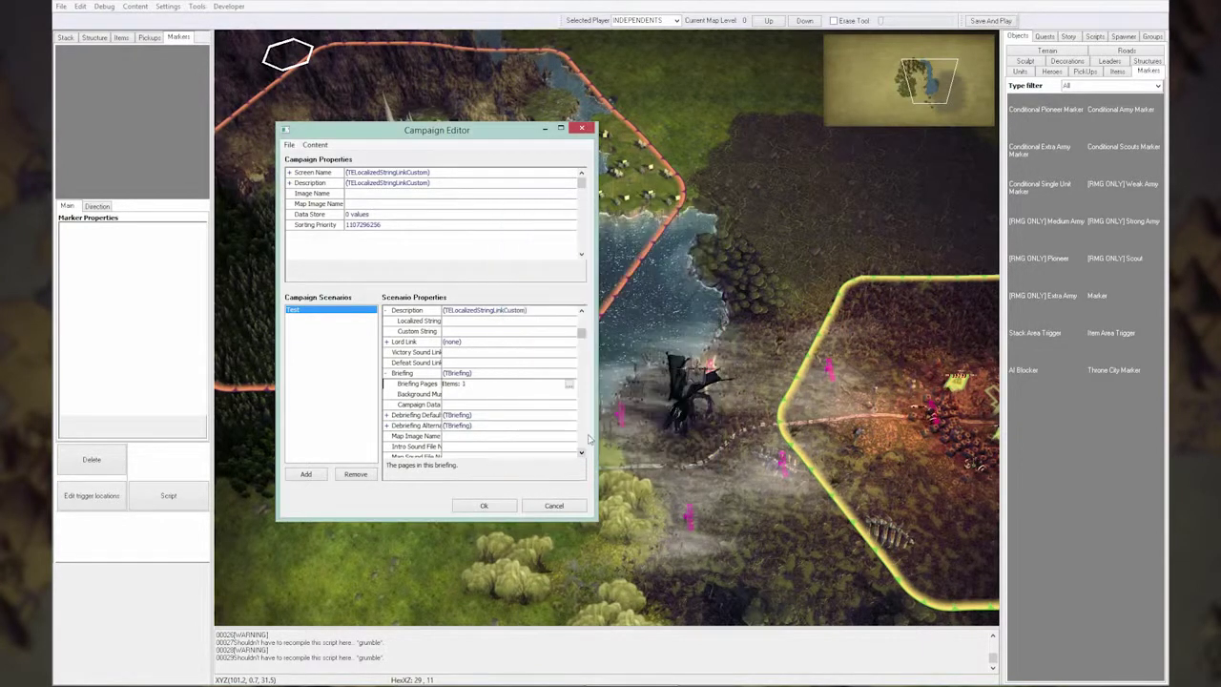